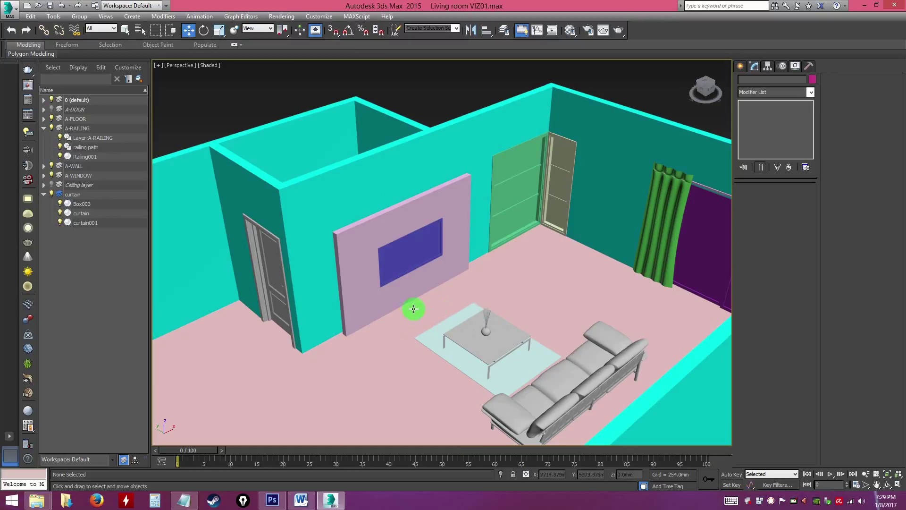
Step: Assign V-Ray Adv 3.20.03 as the production renderer in the render setup
middle_click_drag(442, 329, 453, 315, "alt")
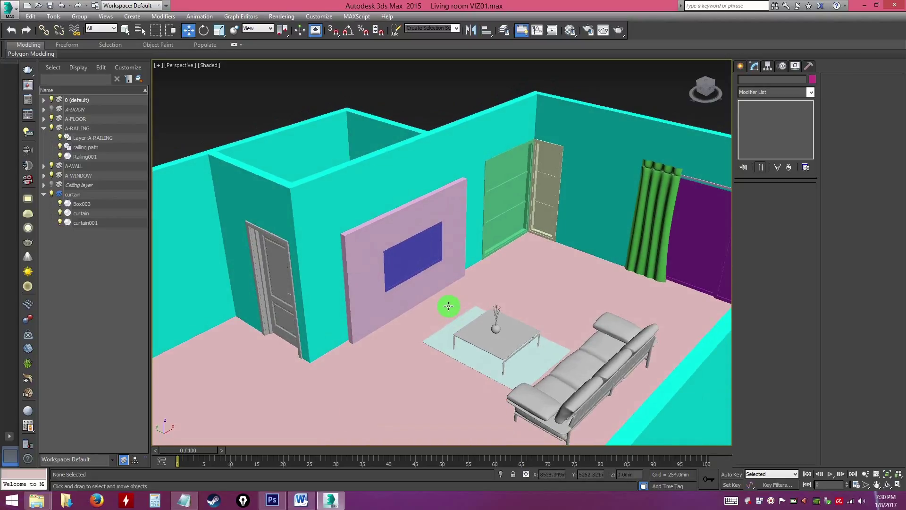
left_click(291, 17)
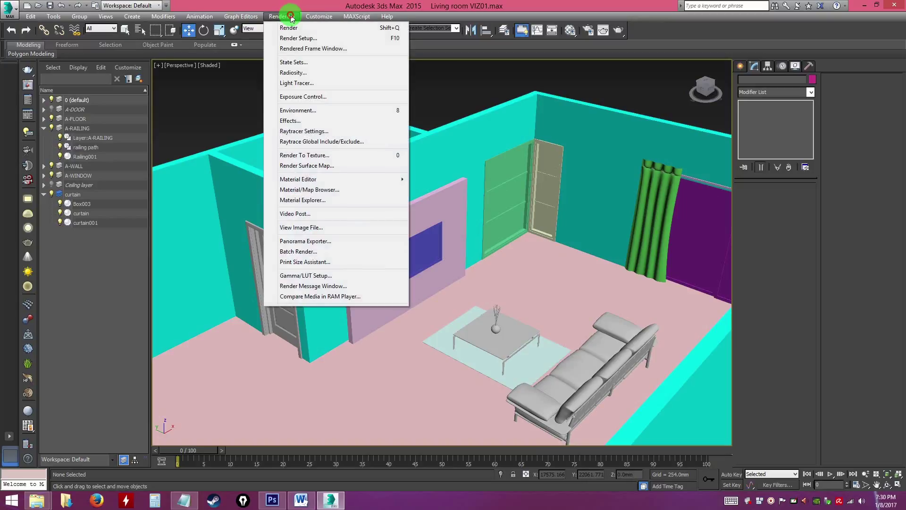
left_click(294, 40)
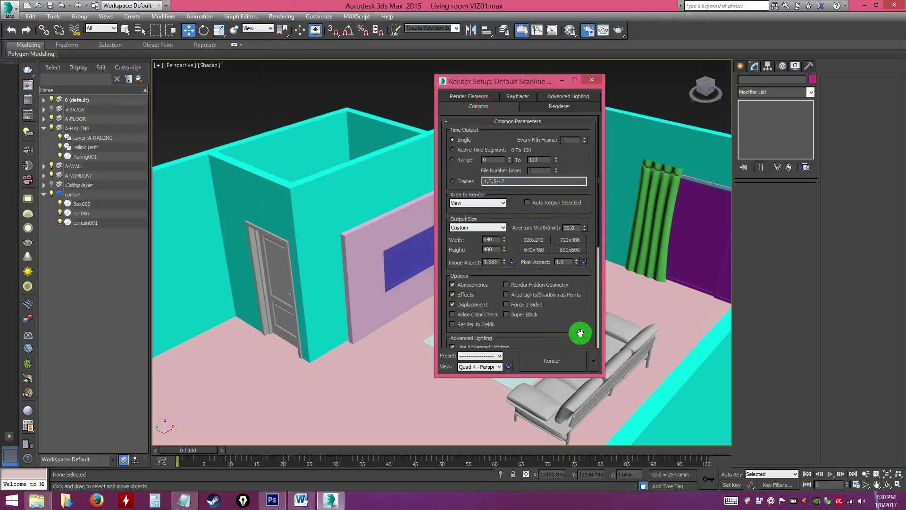
left_click_drag(581, 335, 584, 197)
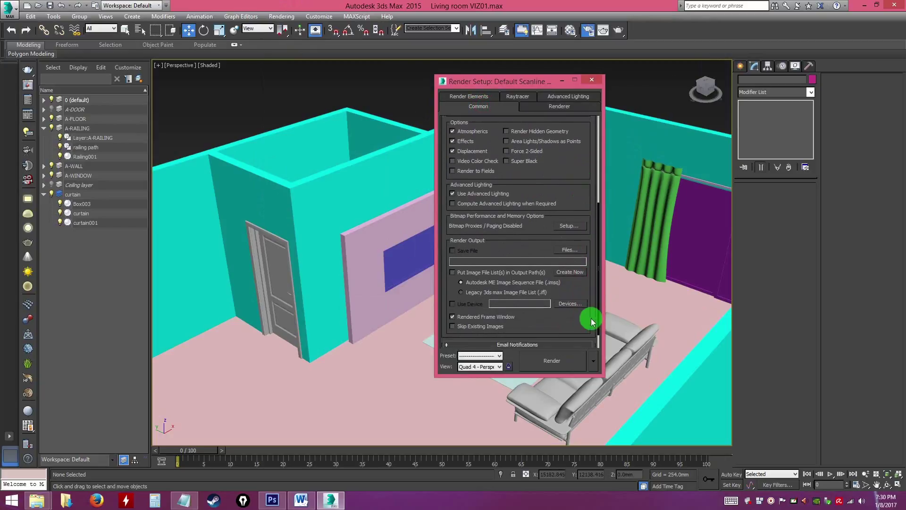
scroll(587, 317, "down", 1)
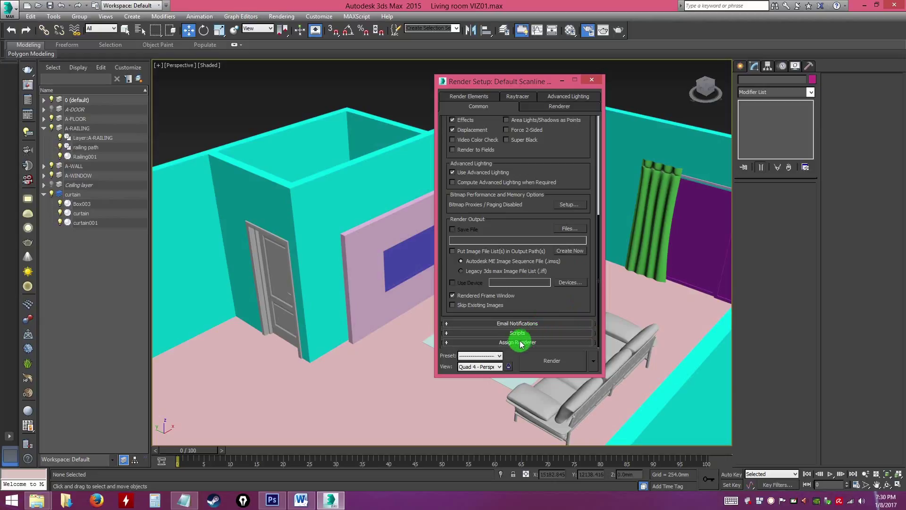
left_click(540, 342)
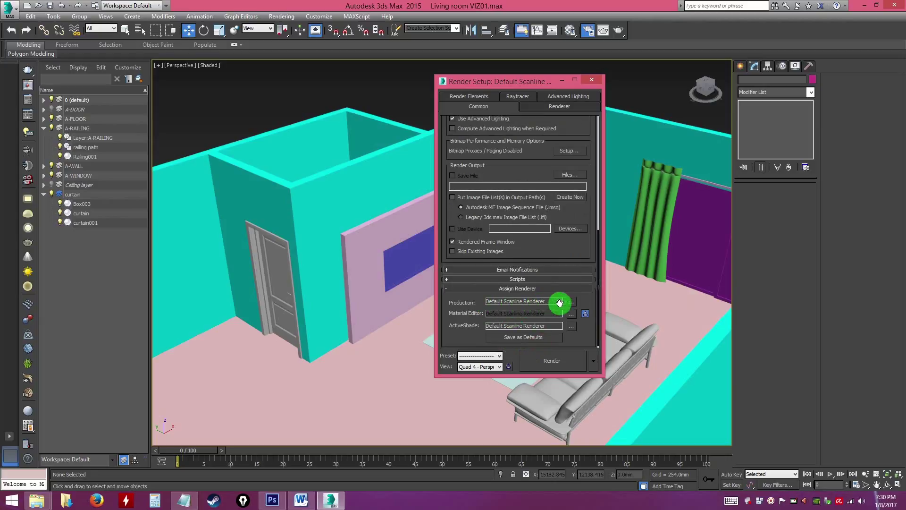
left_click(574, 303, "ctrl")
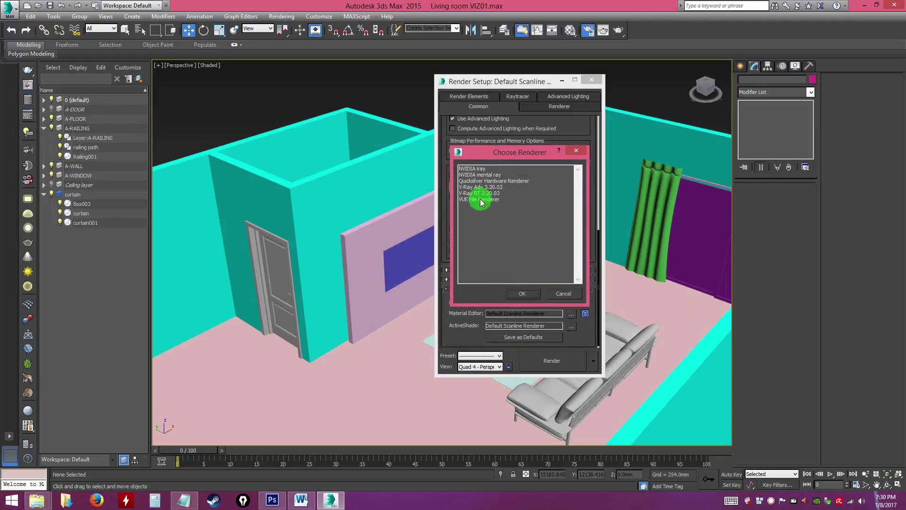
left_click(480, 187)
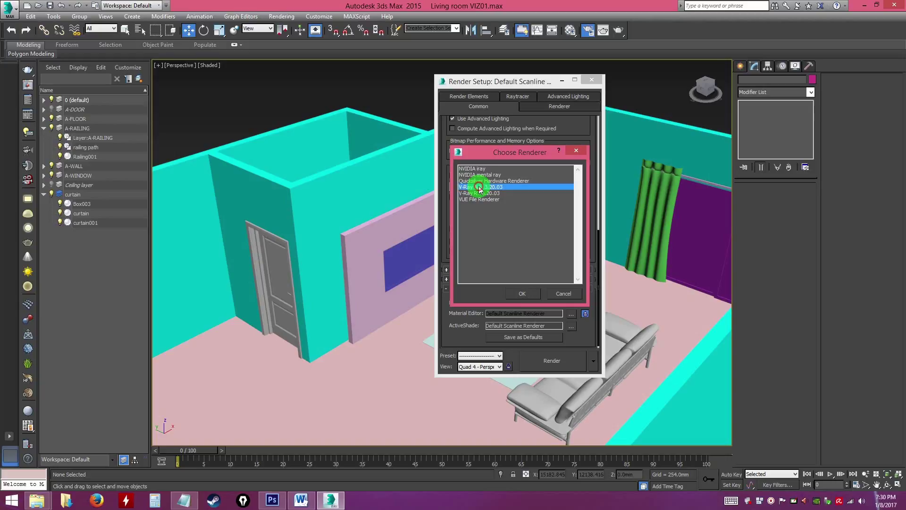
left_click(531, 289)
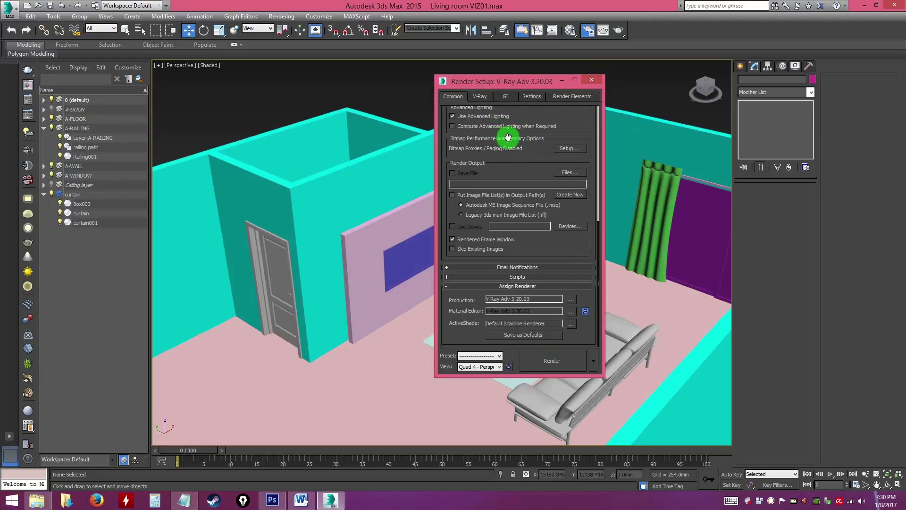
Step: Set the V-Ray image sampler (antialiasing) type to Adaptive
left_click(485, 98)
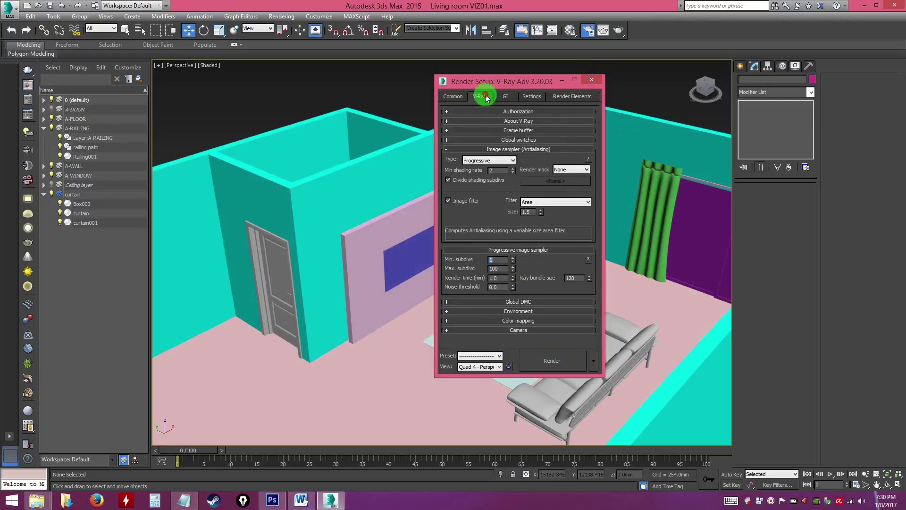
left_click(486, 161)
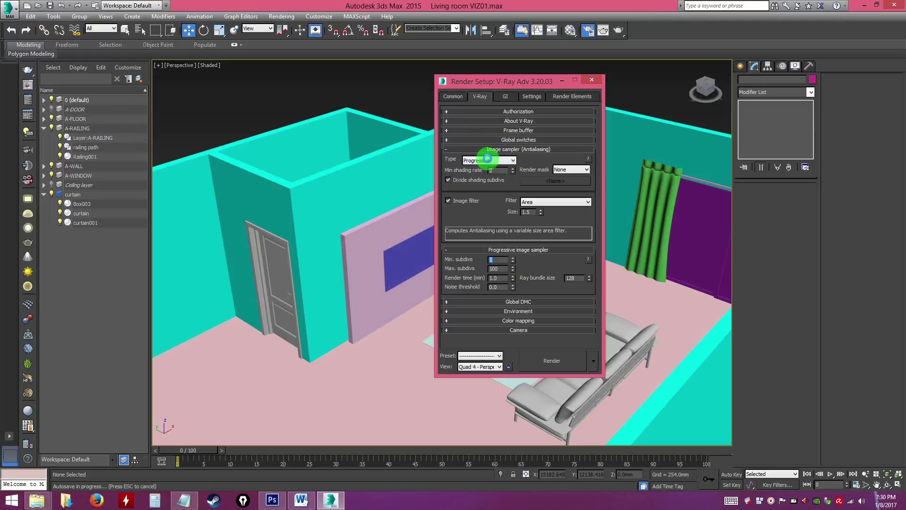
left_click(484, 160)
left_click(484, 160)
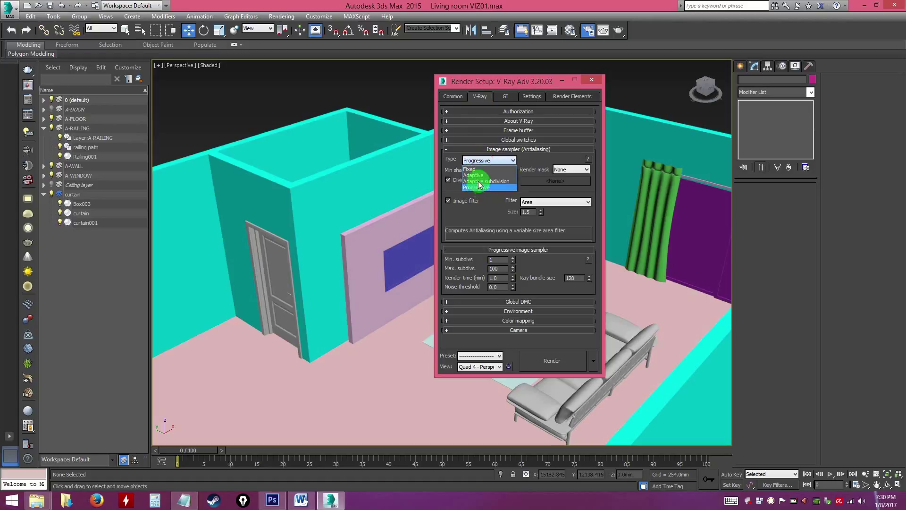
left_click(474, 175)
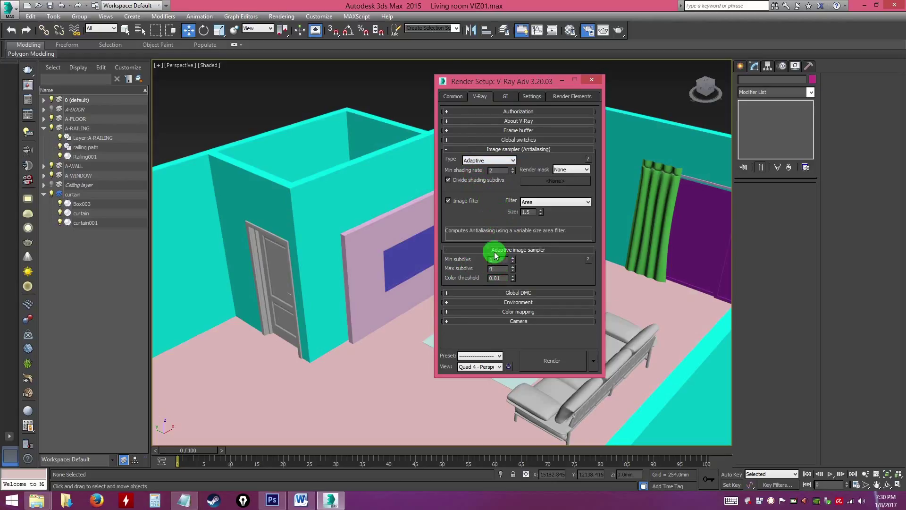
Step: Enable global illumination and set its primary engine to Irradiance map
left_click(507, 96)
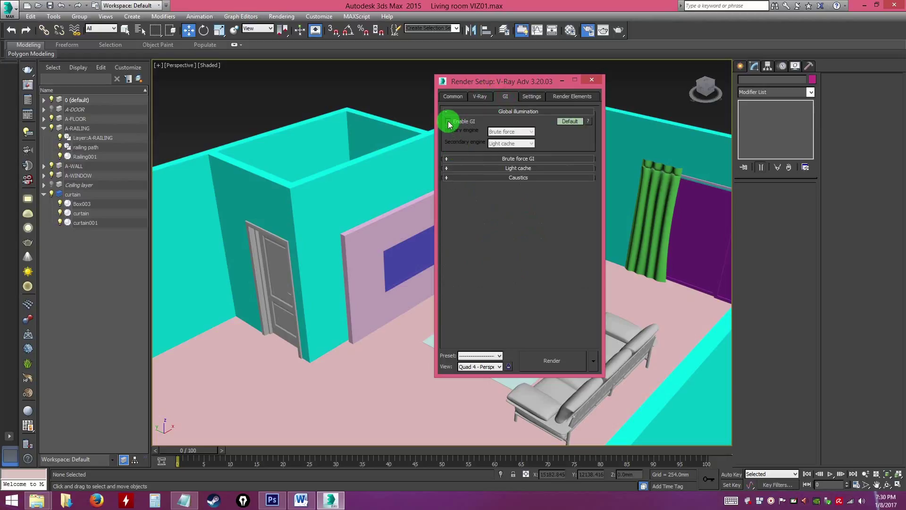
left_click(511, 132)
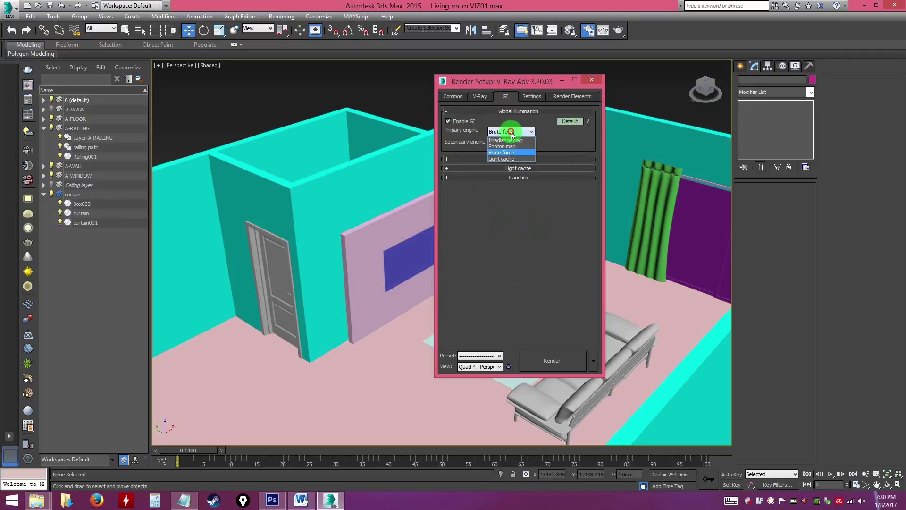
left_click(505, 141)
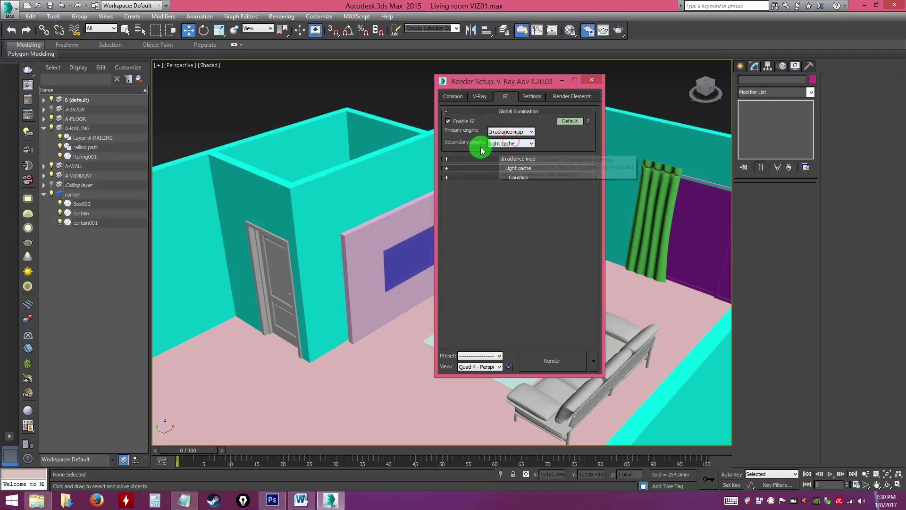
Step: Expand the irradiance map and light cache settings, set the irradiance map preset to Medium, and close the render setup
left_click(512, 158)
left_click(518, 282)
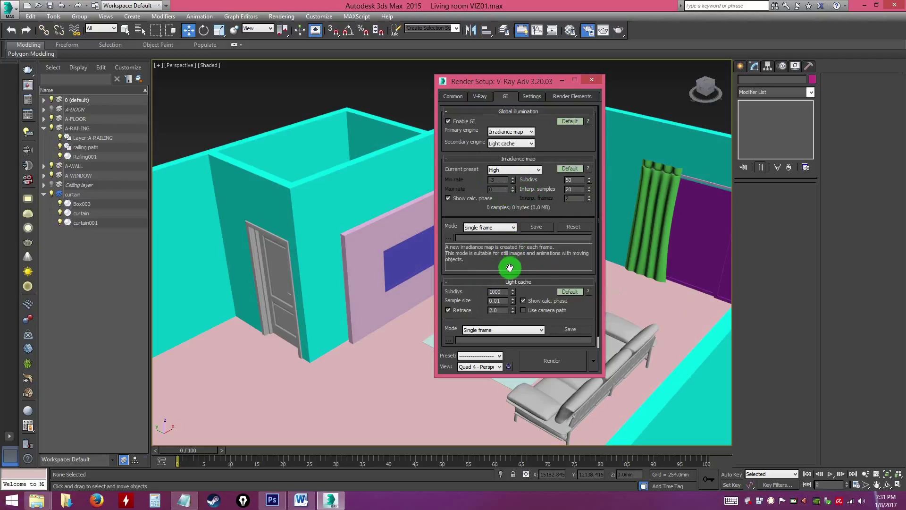
mouse_move(447, 286)
left_mouse_down()
mouse_move(441, 247)
mouse_move(439, 273)
left_mouse_up()
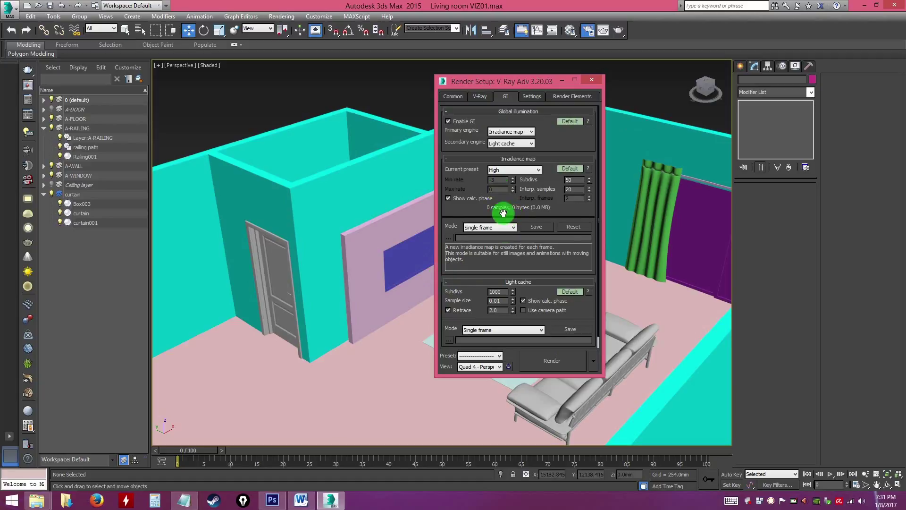
double_click(495, 292)
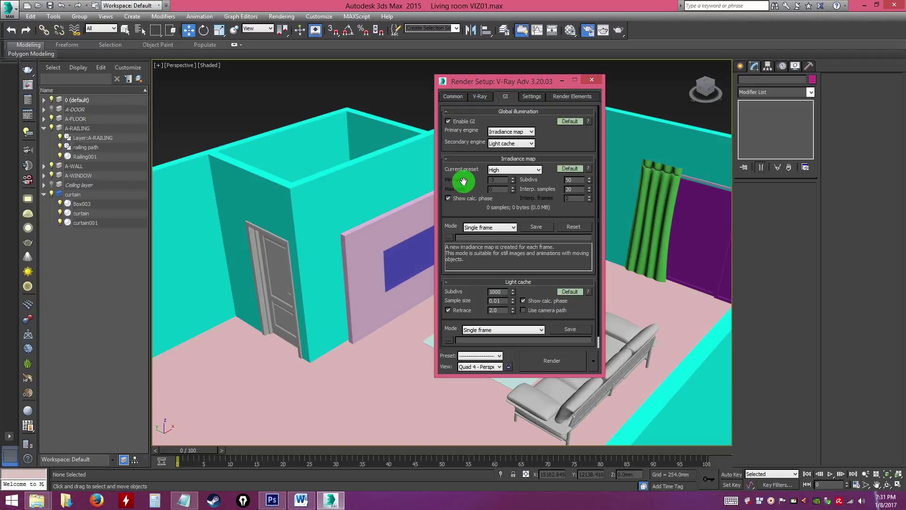
left_click(503, 170)
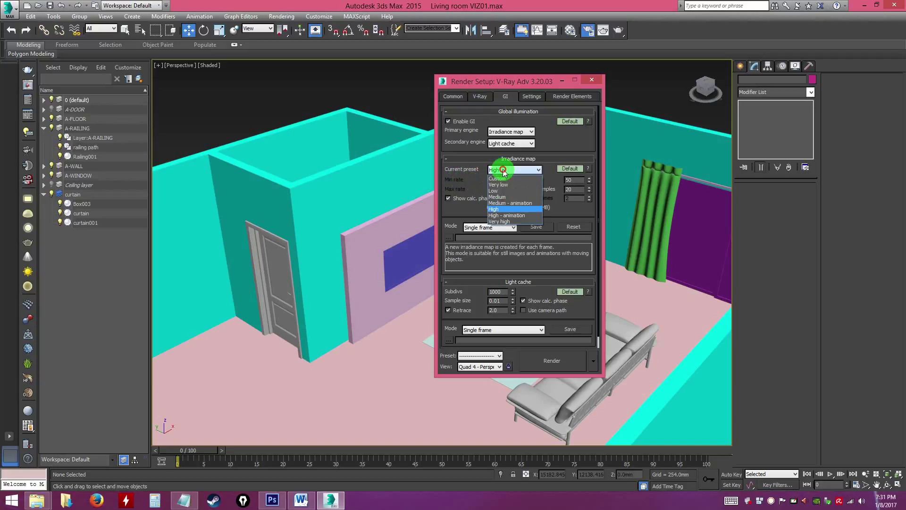
left_click(498, 197)
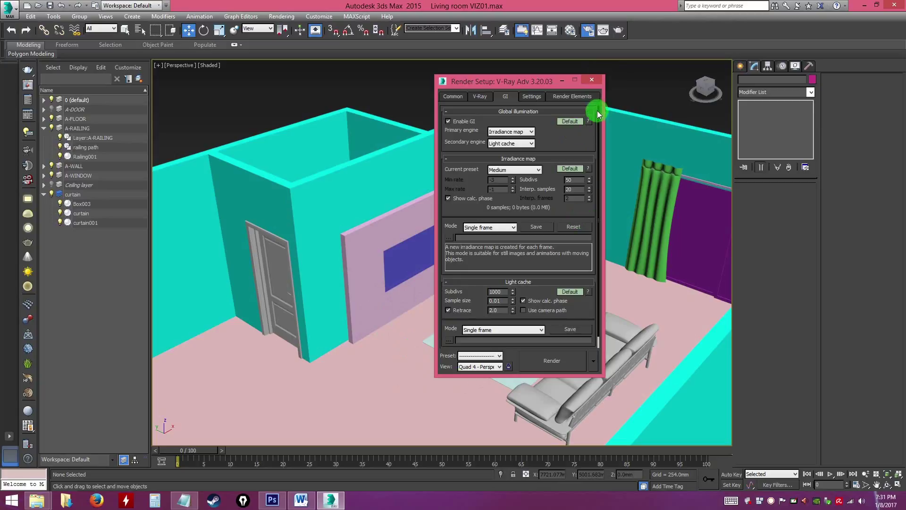
left_click(593, 81)
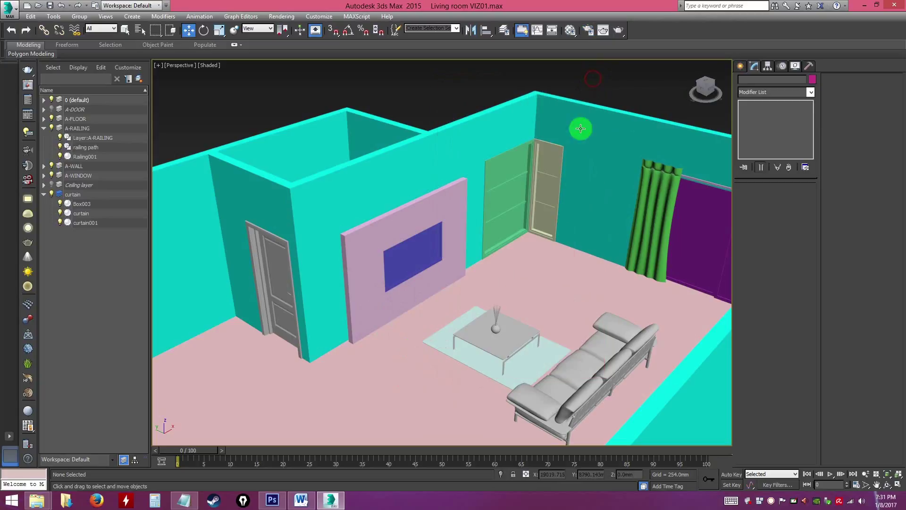
Step: Start a brief test render of the perspective view, cancel it and close the frame buffer
mouse_move(533, 238)
middle_mouse_down("alt")
mouse_move(548, 240)
mouse_move(512, 228)
mouse_move(531, 228)
middle_mouse_up("alt")
left_click(618, 30)
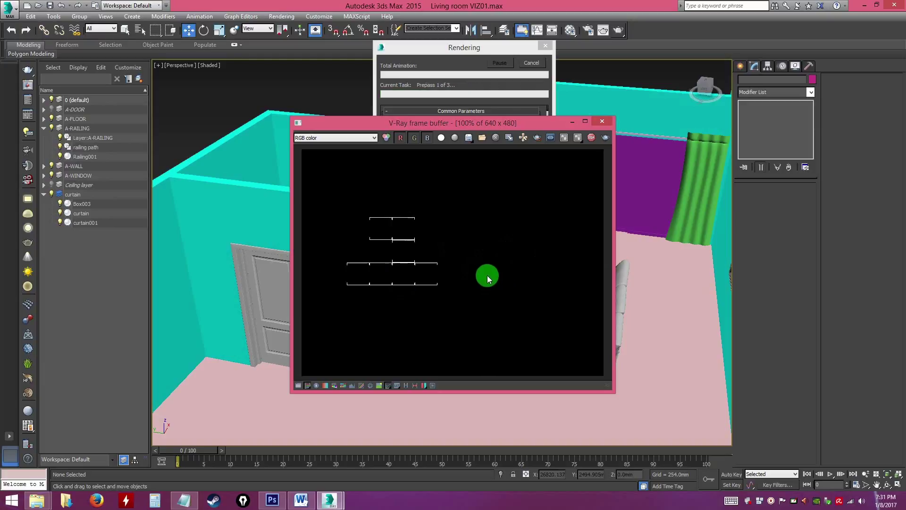
left_click(536, 64)
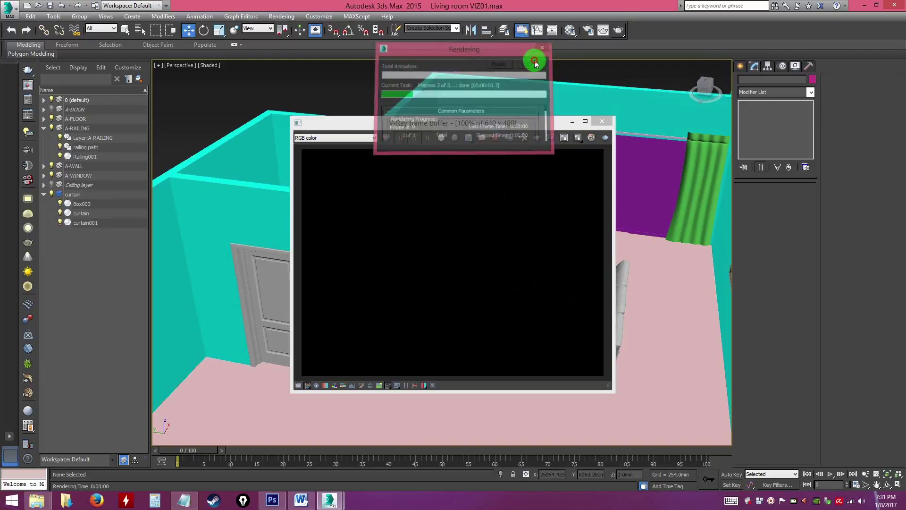
left_click(602, 121)
Step: Create a VRayLight plane on the living room floor, about 730 mm half-length by 763 mm half-width
mouse_move(545, 246)
middle_mouse_down("alt")
mouse_move(516, 257)
mouse_move(540, 243)
mouse_move(550, 250)
mouse_move(522, 255)
mouse_move(536, 253)
middle_mouse_up("alt")
mouse_move(603, 245)
middle_mouse_down("alt")
mouse_move(584, 249)
mouse_move(603, 245)
mouse_move(592, 255)
middle_mouse_up("alt")
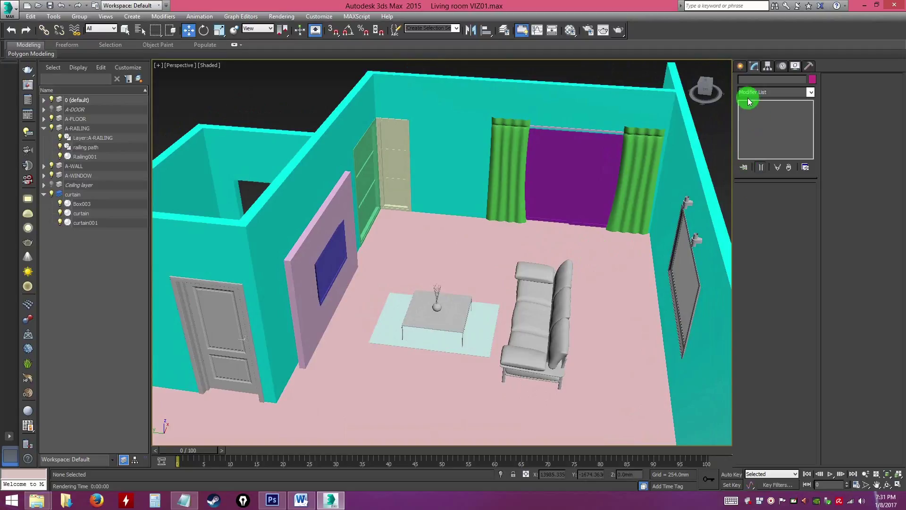
left_click(741, 66)
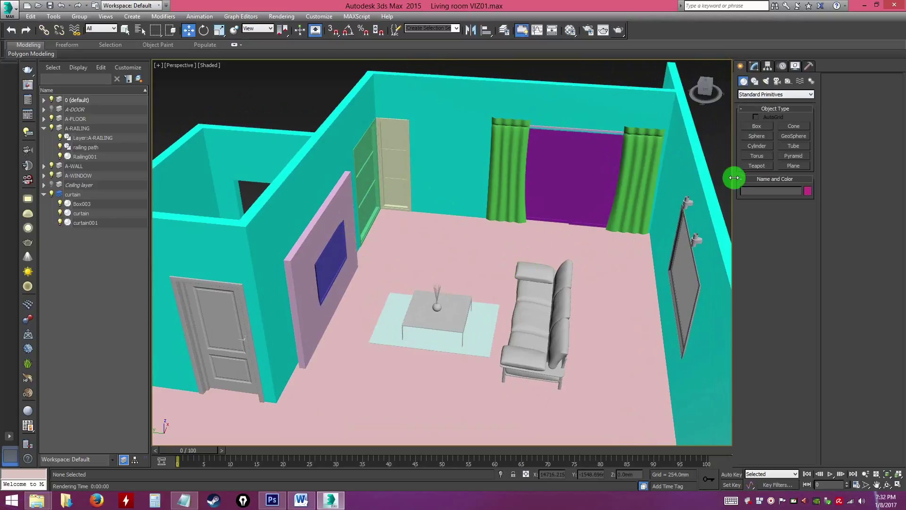
middle_click_drag(543, 208, 519, 222, "alt")
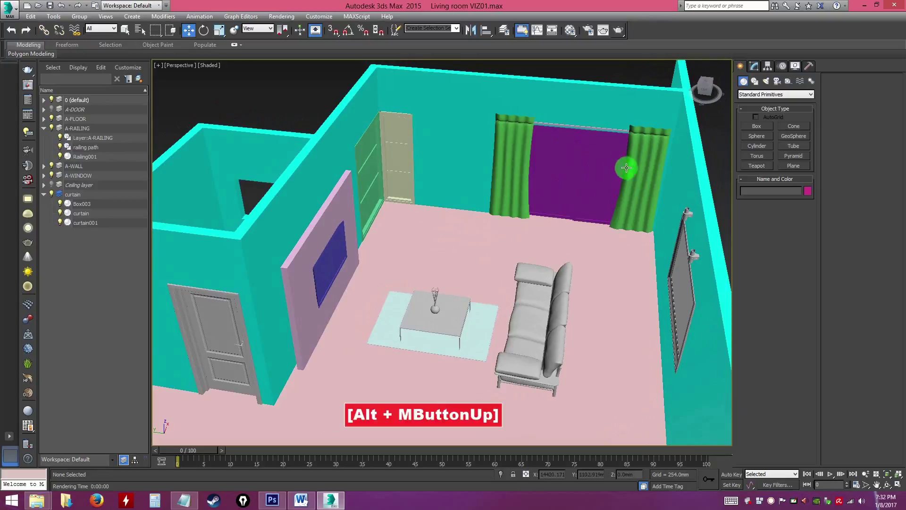
left_click(768, 82)
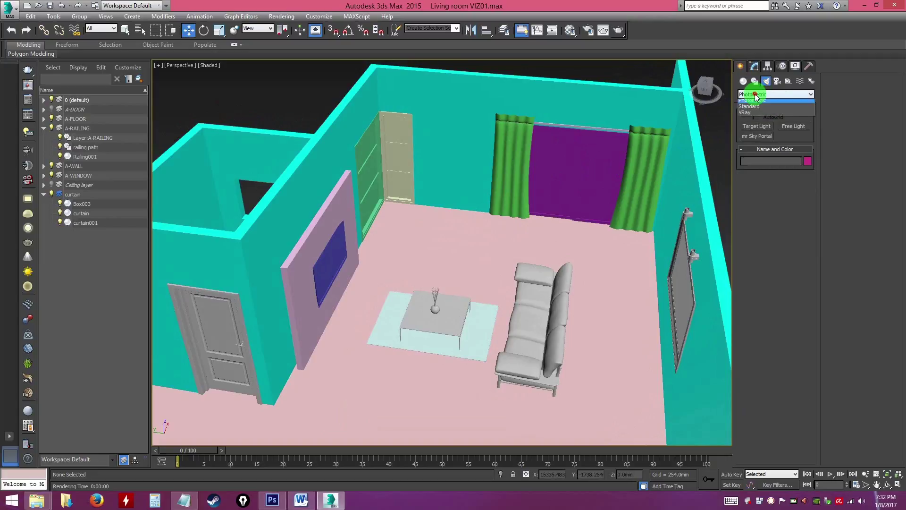
left_click(750, 102)
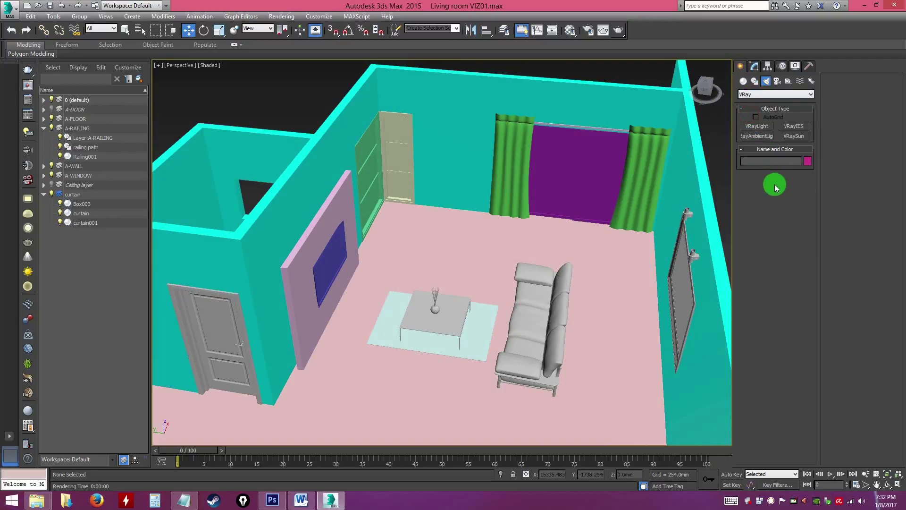
left_click(761, 127)
middle_click_drag(591, 255, 531, 234, "alt")
left_click_drag(530, 235, 609, 281)
right_click(613, 277)
Step: Raise the plane light above the room near the TV wall, at about X 6207, Y 3310, Z 3294 mm
middle_click_drag(613, 277, 587, 328, "alt")
left_click_drag(522, 282, 465, 85)
middle_click_drag(465, 85, 601, 211, "alt")
left_click_drag(577, 212, 372, 144)
middle_click_drag(339, 138, 482, 161, "alt")
left_click_drag(482, 161, 499, 184)
middle_click_drag(497, 192, 455, 142, "alt")
scroll(562, 259, "up", 5, "alt")
left_click_drag(391, 136, 380, 154)
mouse_move(507, 229)
middle_mouse_down("alt")
mouse_move(477, 253)
mouse_move(480, 263)
mouse_move(520, 232)
mouse_move(499, 235)
mouse_move(495, 253)
mouse_move(495, 208)
mouse_move(507, 216)
middle_mouse_up("alt")
Step: Show the plane light's parameters, test-render the living room under its lighting, and close the frame buffer
left_click(756, 66)
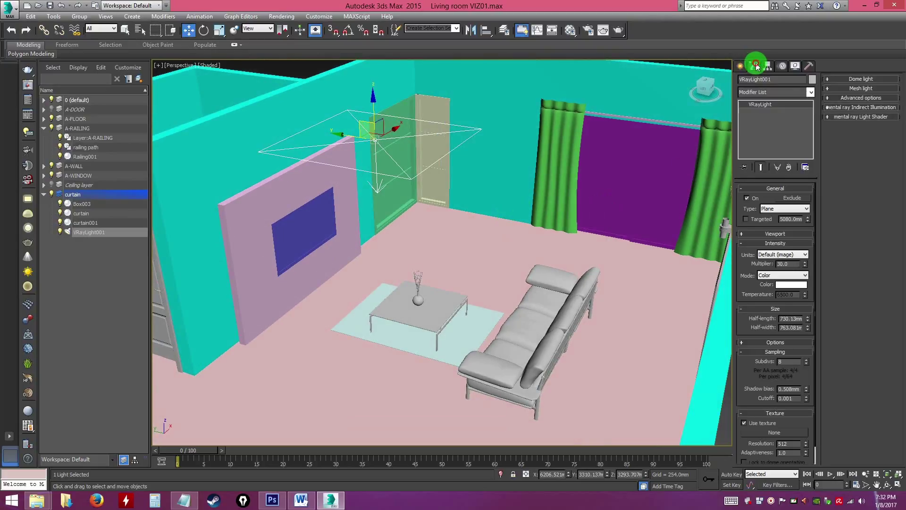
middle_click_drag(720, 323, 577, 278, "alt")
middle_click_drag(555, 275, 553, 278, "alt")
left_click(619, 30)
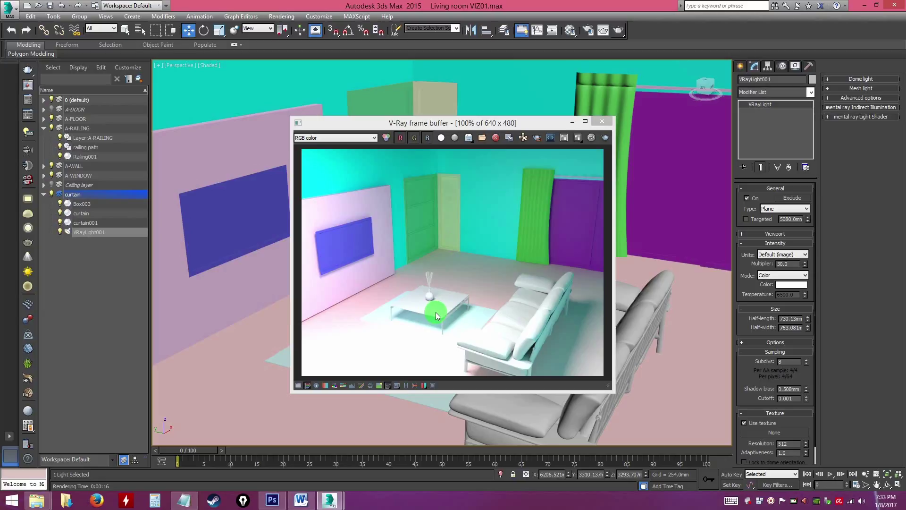
left_click(607, 124)
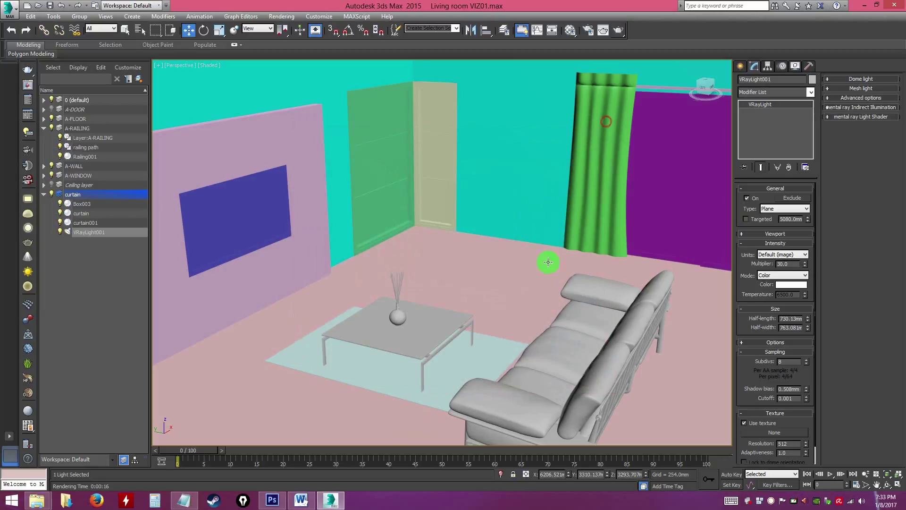
Step: Set the plane light's intensity multiplier to 25 and deselect the light
middle_click_drag(486, 300, 651, 265, "alt")
scroll(402, 282, "down", 4)
scroll(391, 298, "down", 3)
scroll(486, 282, "up", 3)
double_click(794, 264)
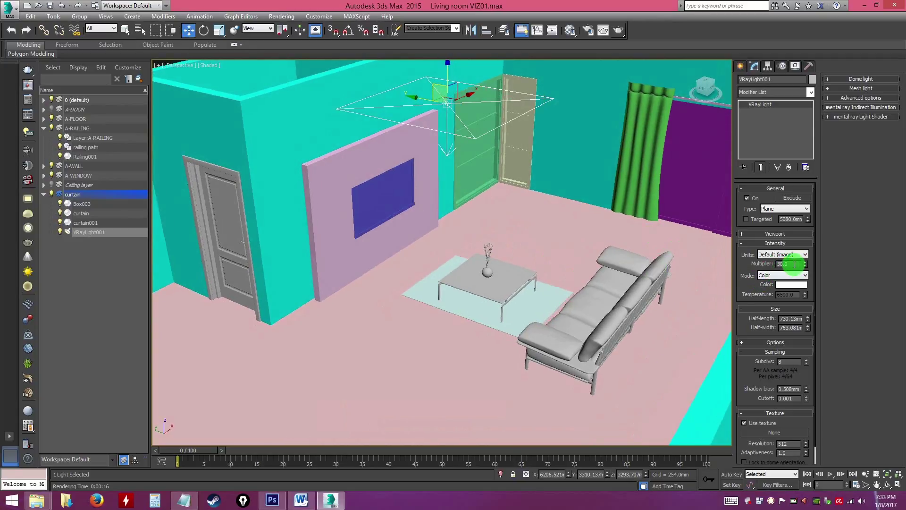
type("25")
key("Return")
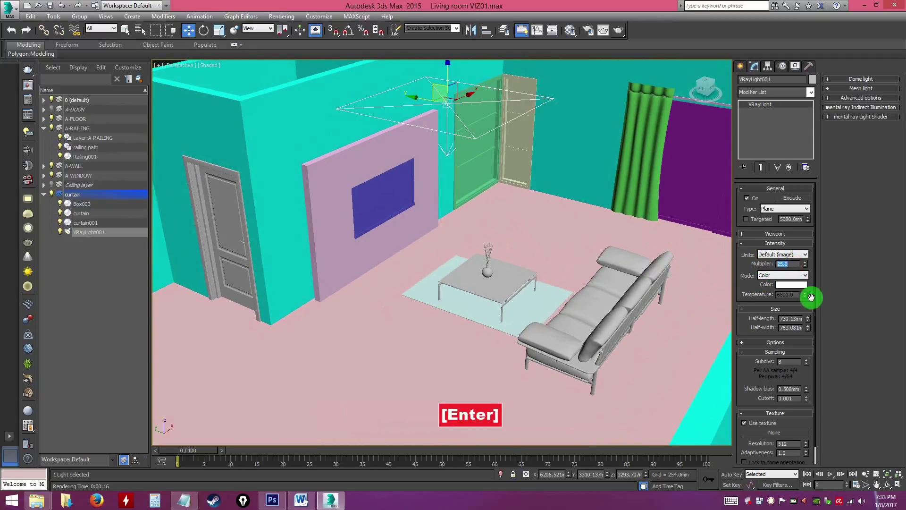
middle_click_drag(542, 204, 577, 282, "alt")
left_click(516, 127)
scroll(524, 222, "up", 5, "alt")
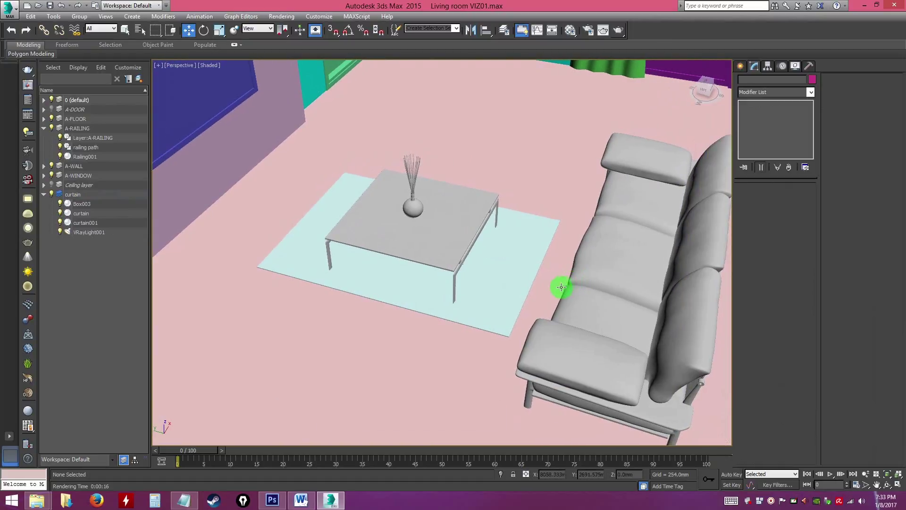
Step: Select the floor slab of the living room
scroll(510, 283, "down", 4)
middle_click_drag(523, 284, 546, 354, "alt")
left_click(398, 299)
left_click(644, 425)
left_click(397, 311)
middle_click_drag(433, 314, 423, 211, "alt")
scroll(478, 326, "up", 3)
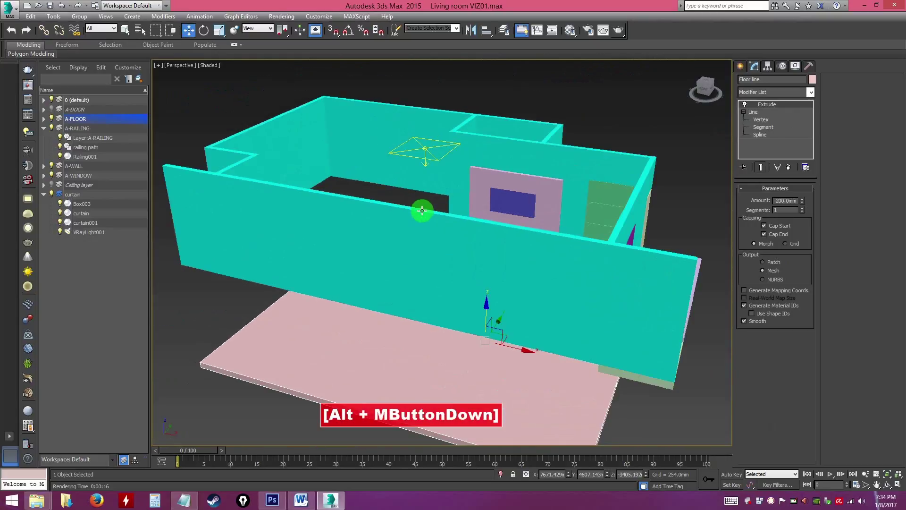
middle_click_drag(455, 263, 512, 279, "alt")
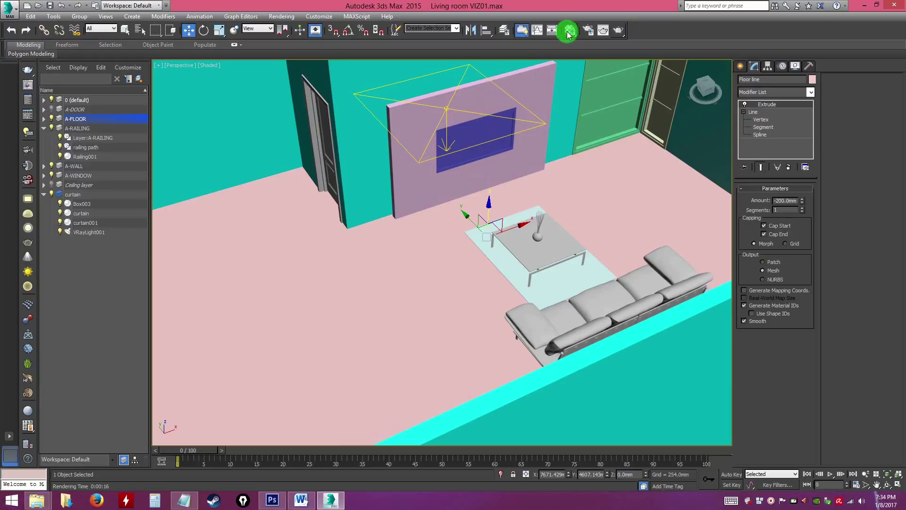
Step: Open the Material Editor in compact mode
key("ctrl")
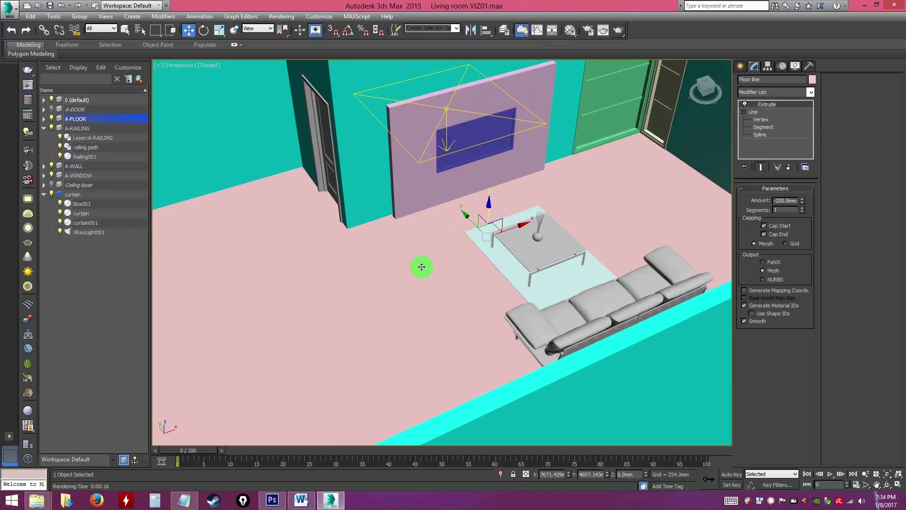
key("m")
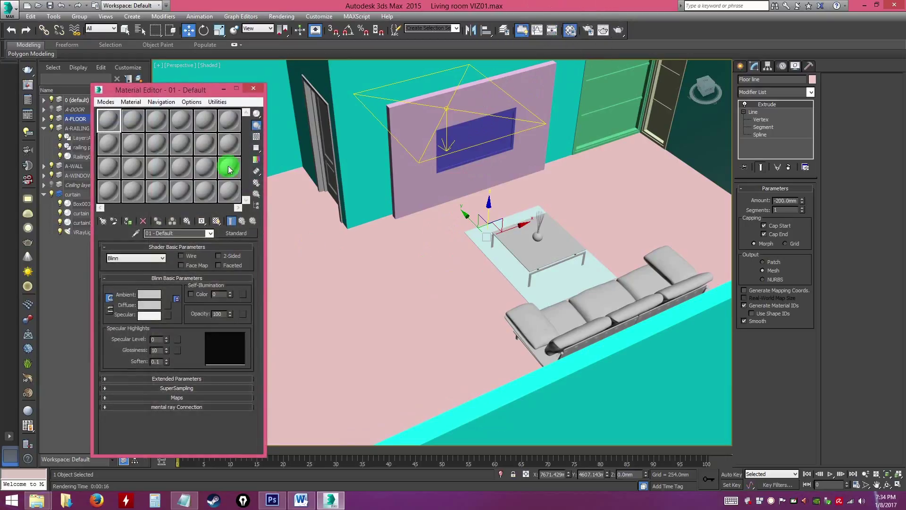
left_click_drag(187, 94, 300, 87)
left_click(219, 94)
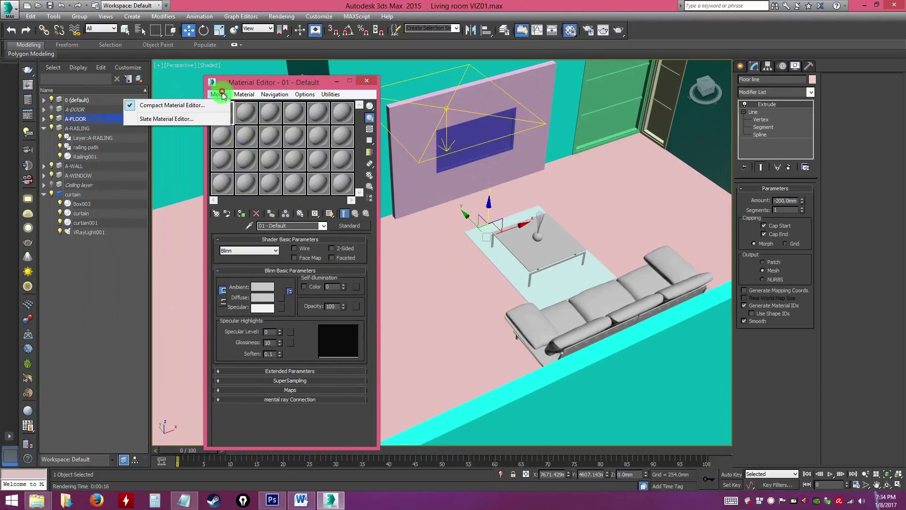
left_click(197, 107)
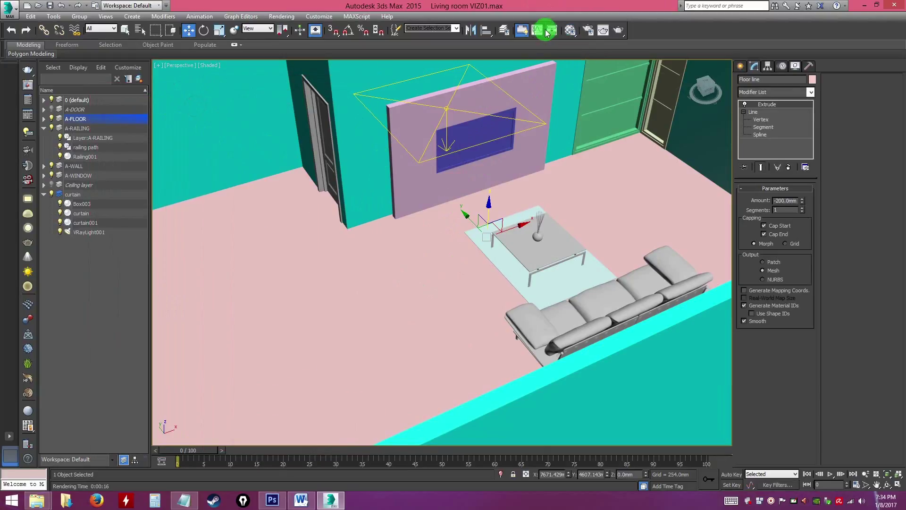
left_click(570, 30)
Step: Name the first sample material "floor mat" and assign it to the living room floor
left_click(246, 137)
left_click(226, 116)
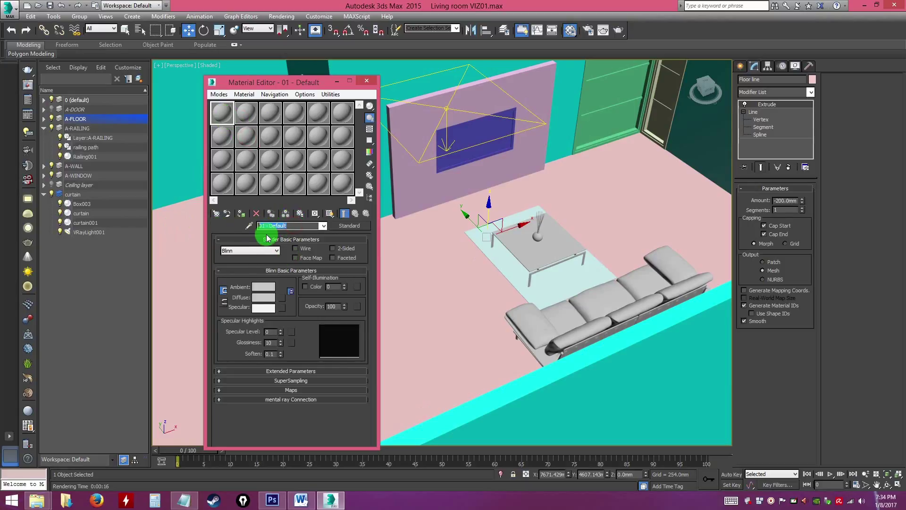
type("floor")
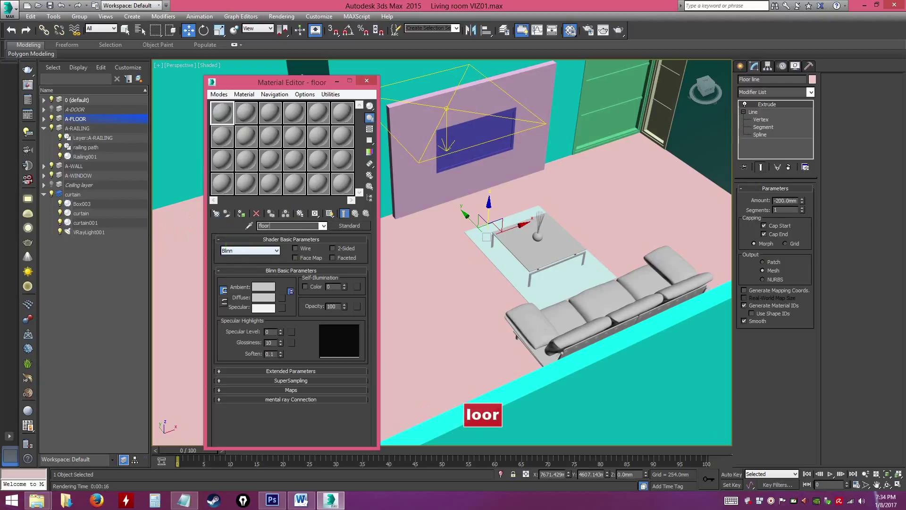
type(" mat")
key("Return")
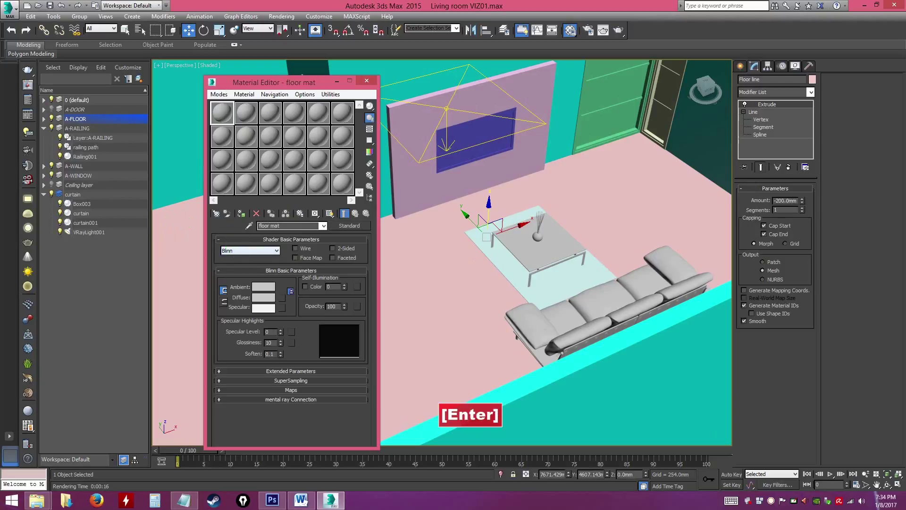
left_click_drag(404, 239, 454, 287)
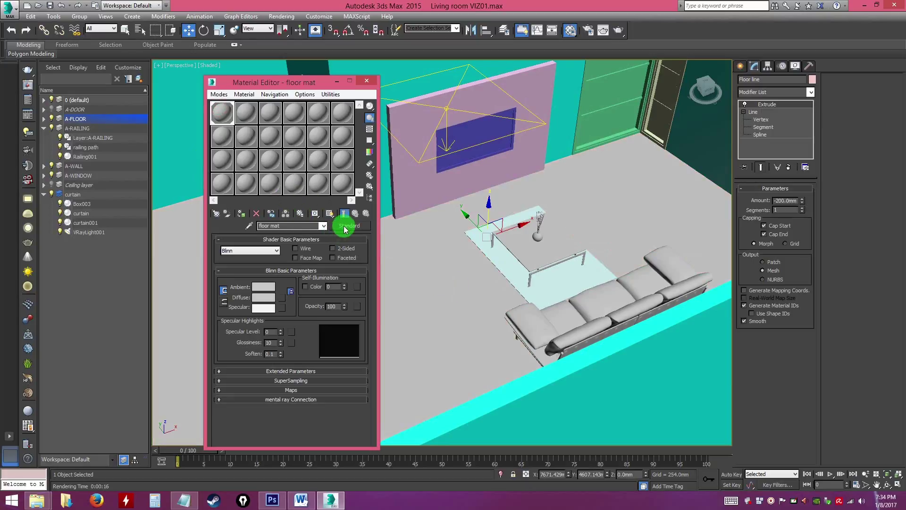
Step: Change the floor mat material's type from Standard to VRayMtl
key("ctrl")
left_click(345, 227)
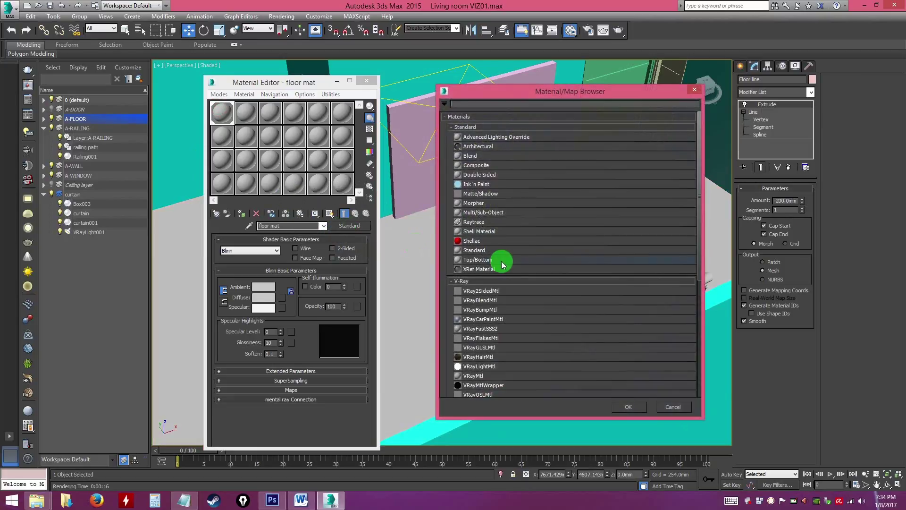
double_click(478, 376)
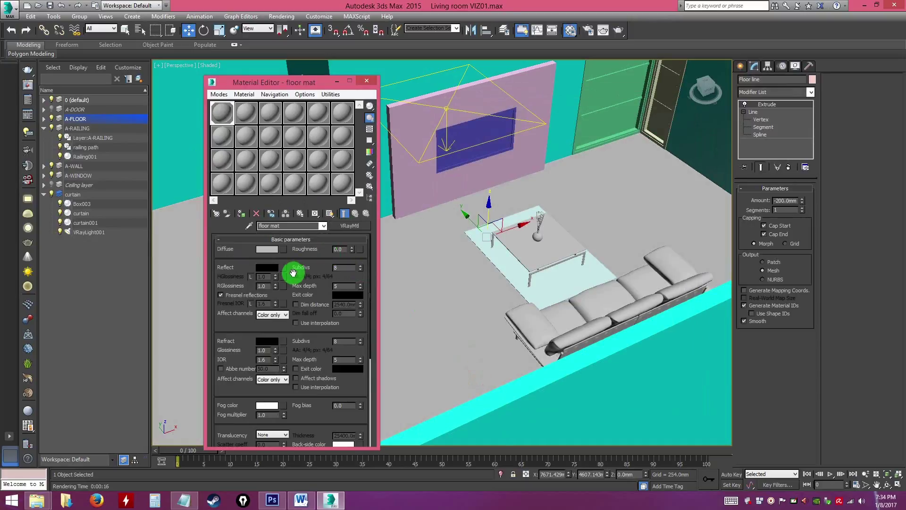
Step: Load Wooden floor.jpg from the workshop's Textures folder on drive D as the floor material's diffuse bitmap
middle_click_drag(446, 322, 427, 308, "alt")
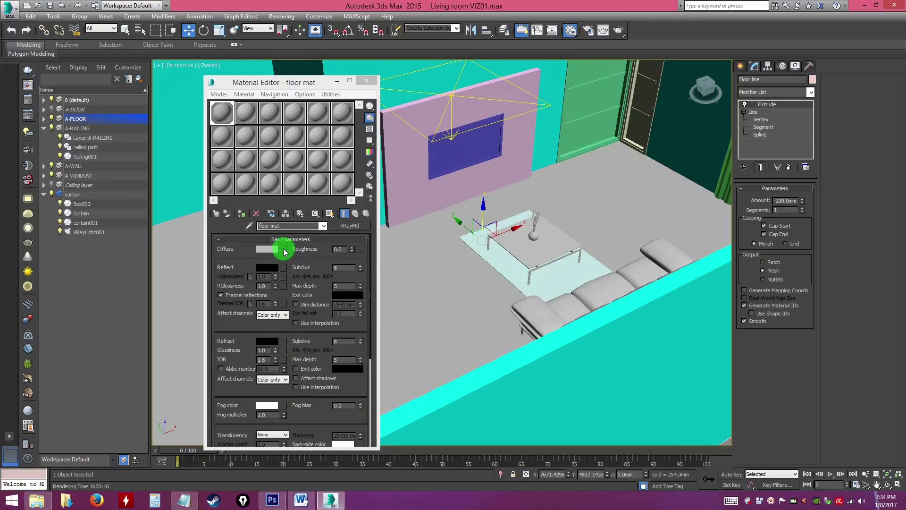
left_click(284, 250)
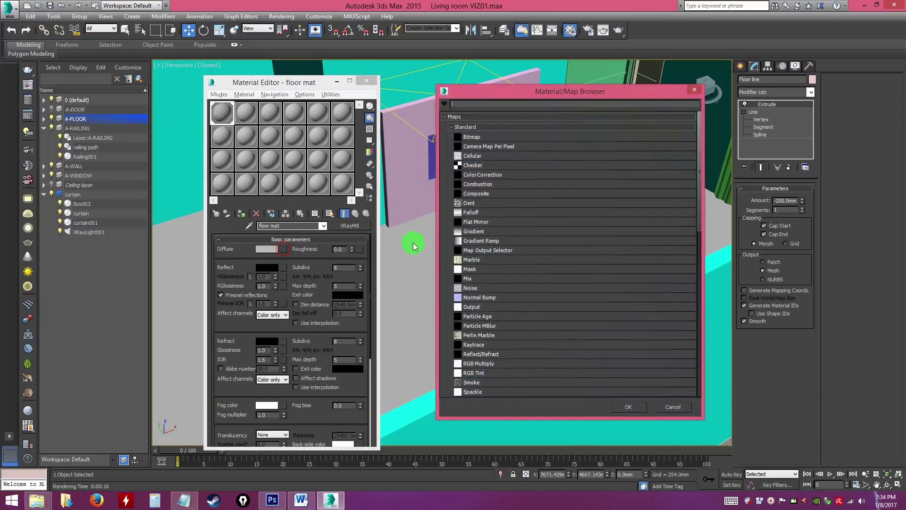
double_click(473, 137)
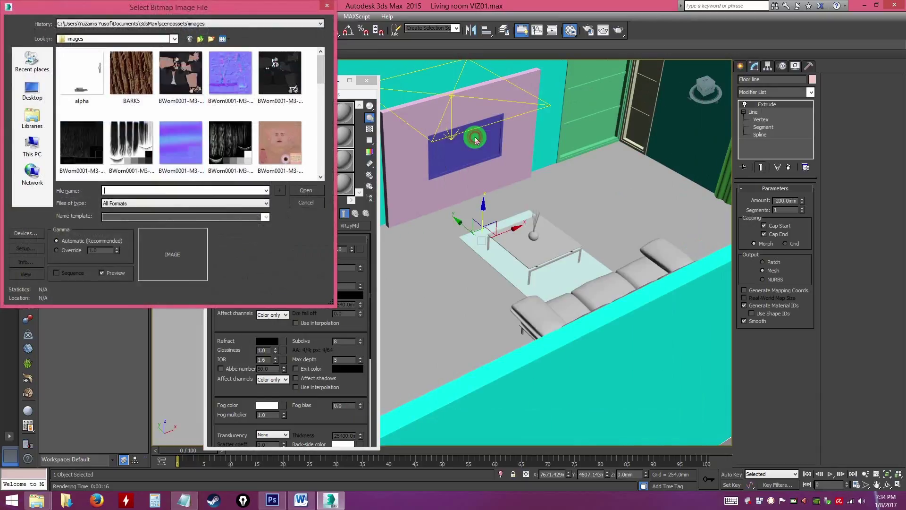
left_click(33, 150)
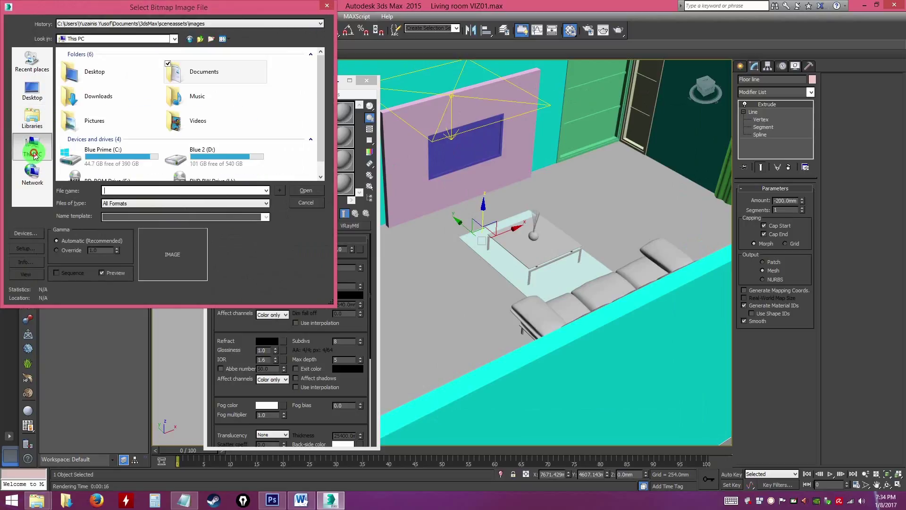
double_click(200, 163)
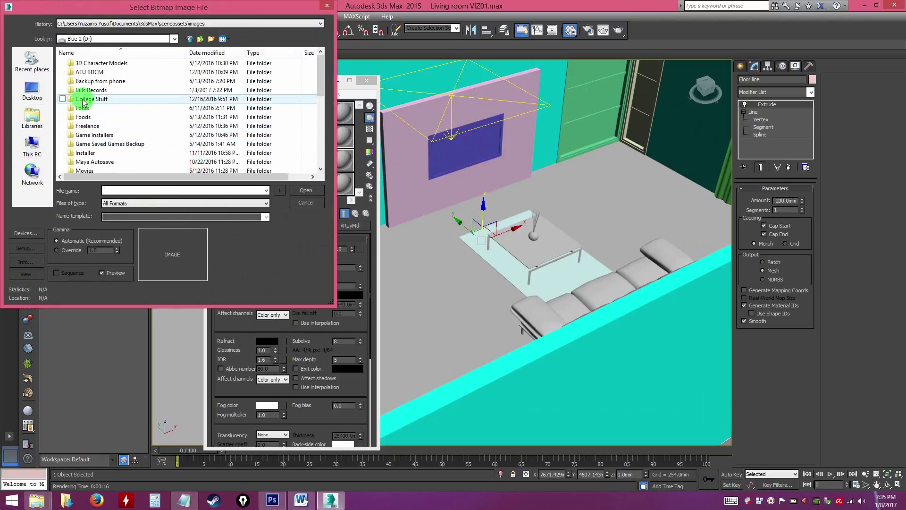
double_click(89, 99)
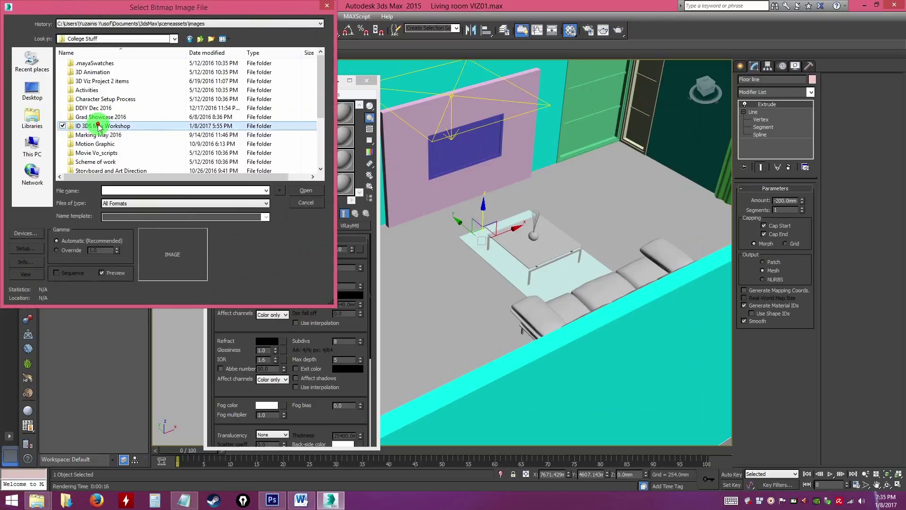
double_click(96, 126)
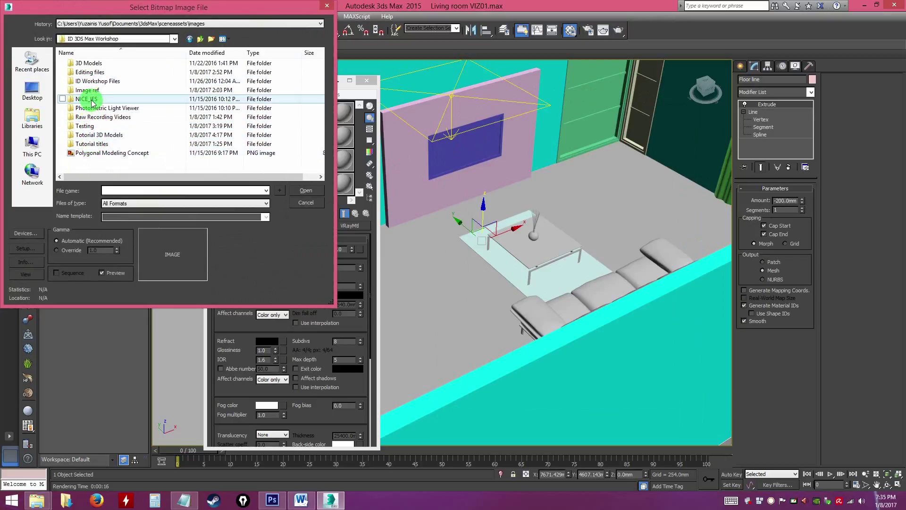
double_click(97, 135)
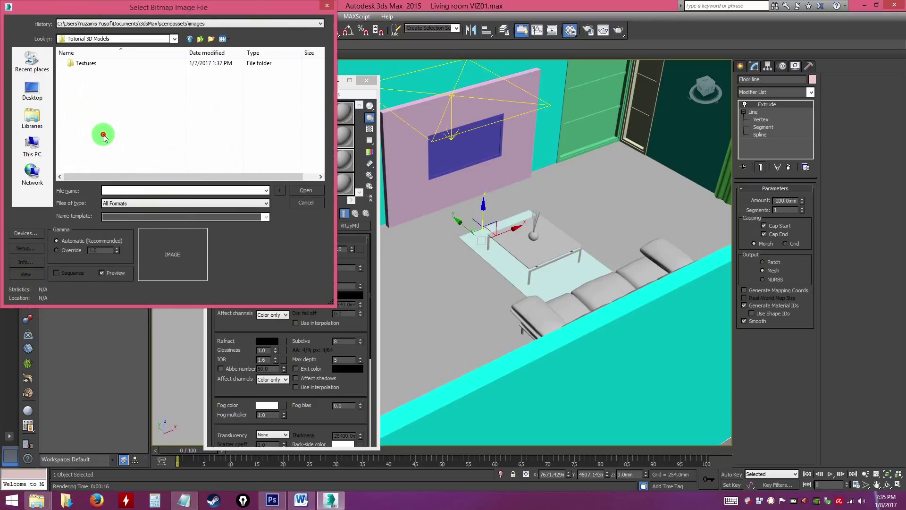
double_click(85, 72)
left_click(189, 142)
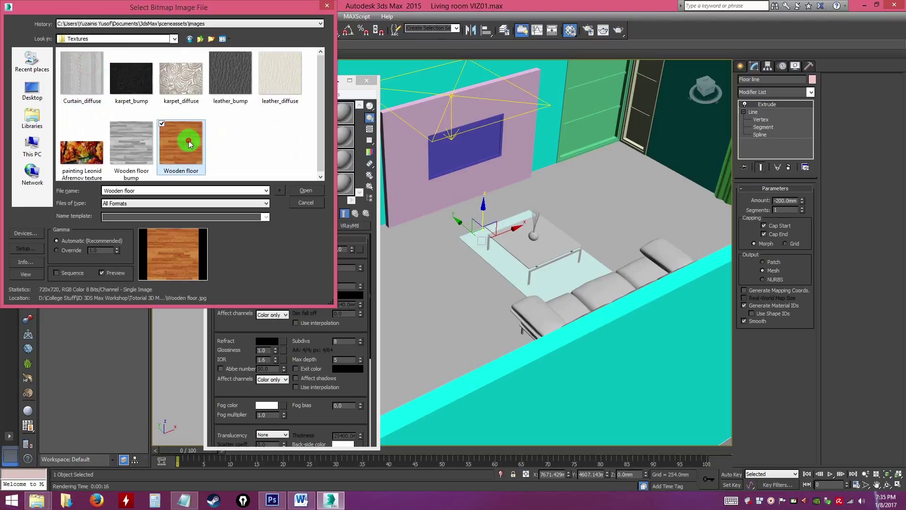
left_click(289, 192)
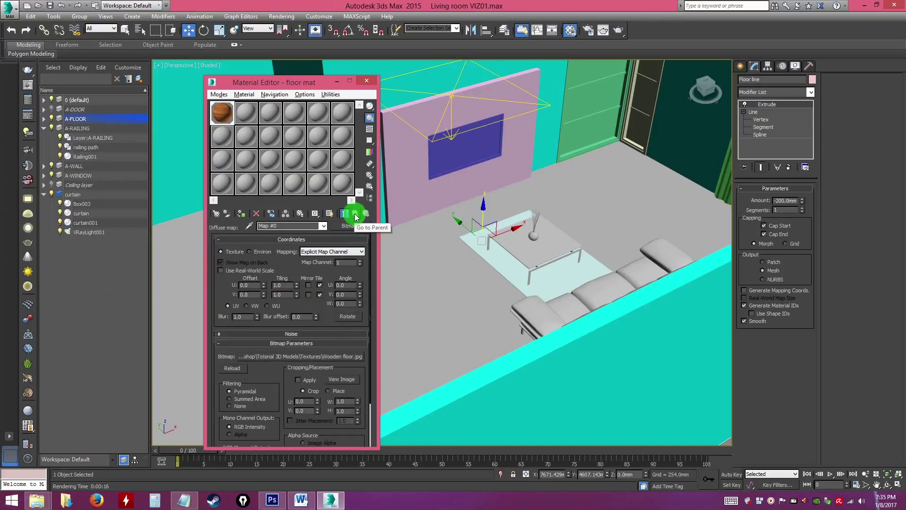
Step: Return to the floor mat's parent level and show its wood texture shaded in the viewport
key("ctrl")
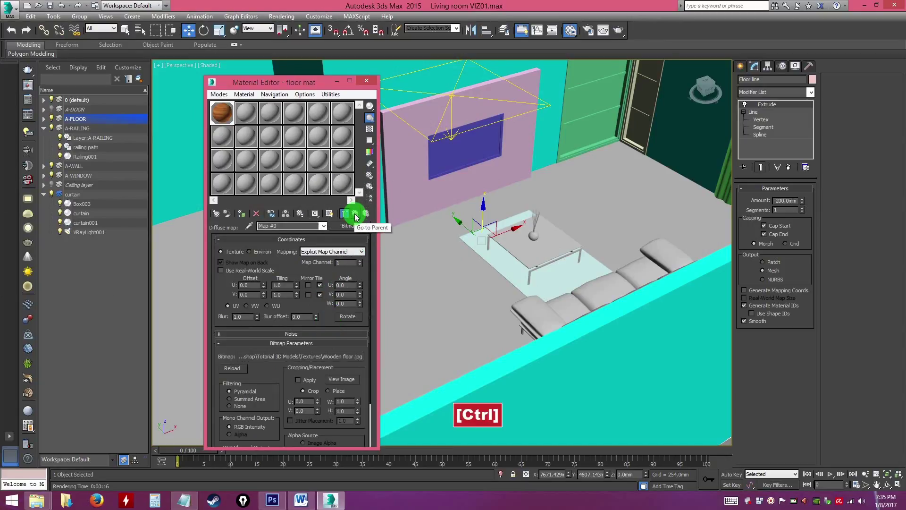
left_click(355, 215)
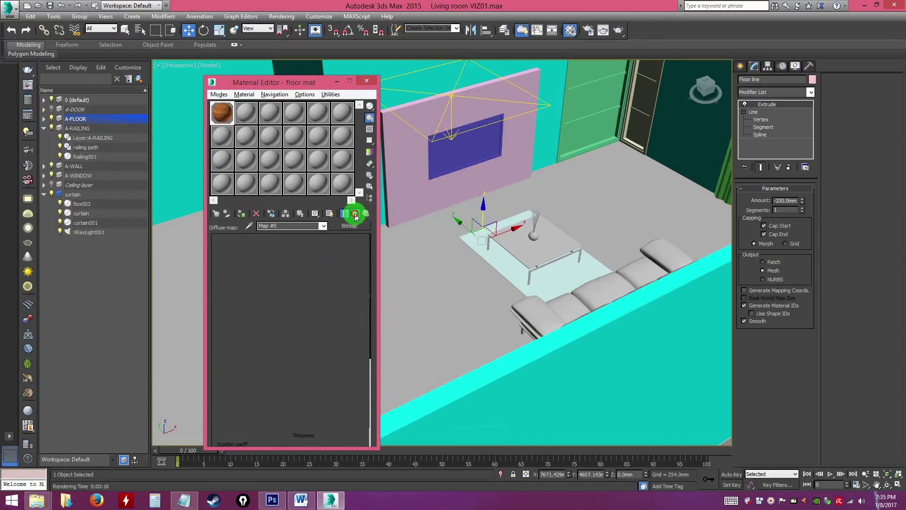
key("ctrl")
left_click(329, 214)
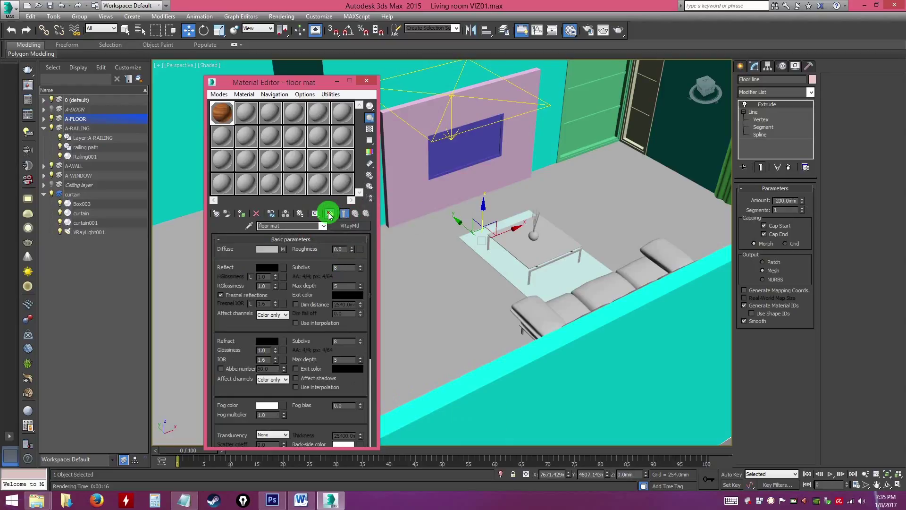
mouse_move(500, 280)
middle_mouse_down("alt")
mouse_move(512, 315)
mouse_move(581, 303)
mouse_move(572, 308)
mouse_move(623, 281)
mouse_move(594, 310)
mouse_move(545, 307)
mouse_move(557, 290)
mouse_move(574, 288)
mouse_move(573, 299)
mouse_move(567, 282)
mouse_move(527, 301)
middle_mouse_up("alt")
scroll(558, 290, "up", 3)
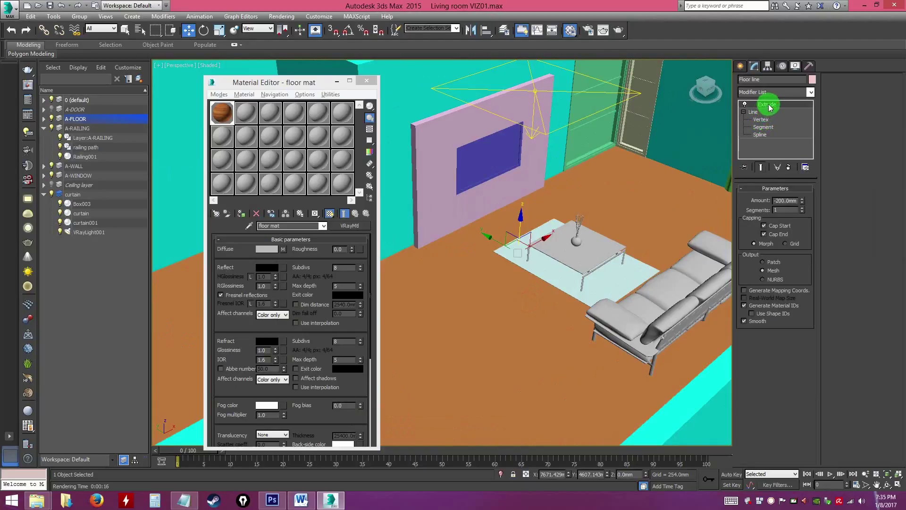
Step: Add a UVW Map modifier to the floor above its Extrude modifier
left_click(812, 92)
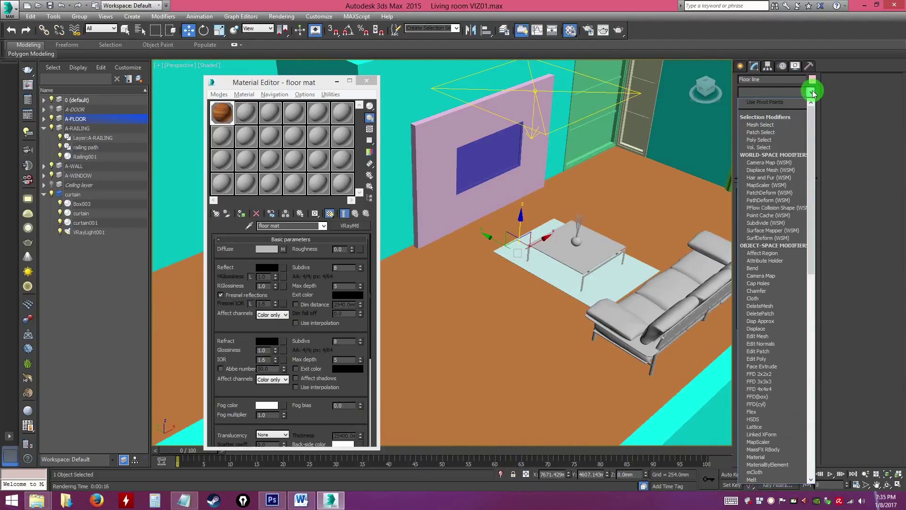
left_click(811, 92)
left_click(740, 66)
left_click(754, 67)
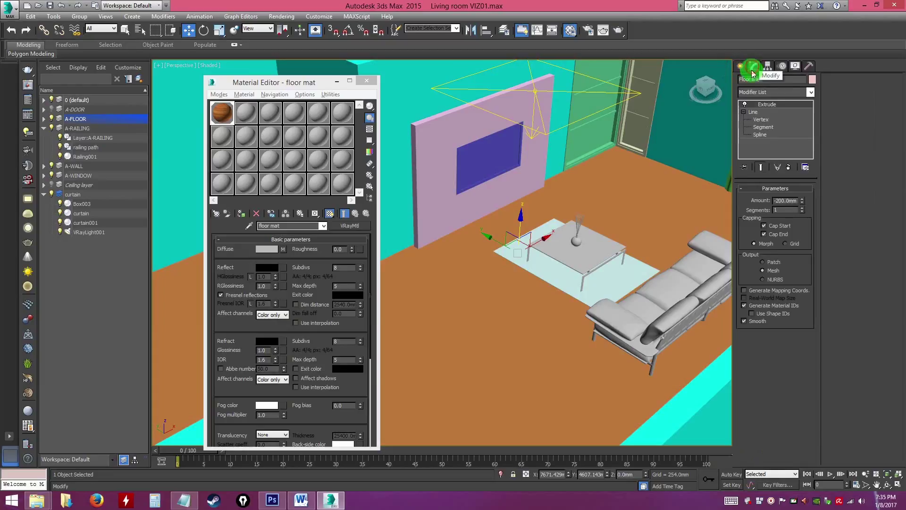
left_click(773, 105)
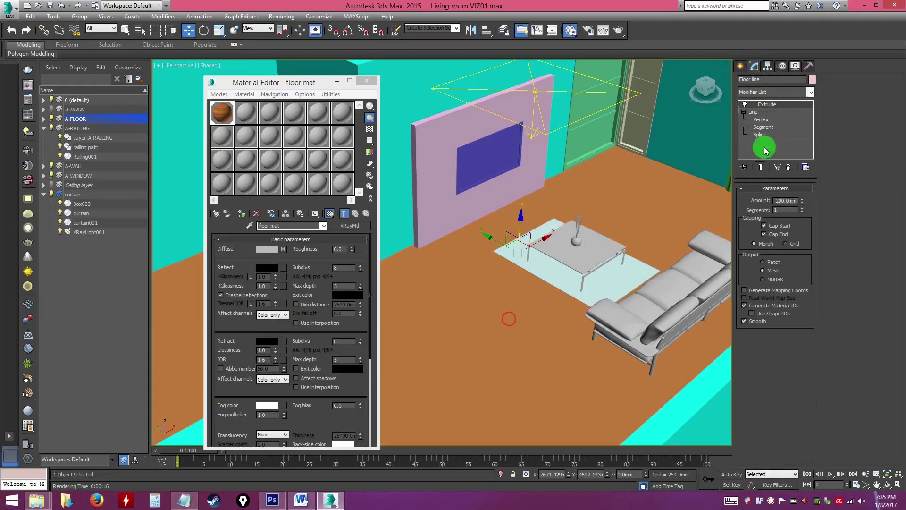
left_click(811, 92)
left_click_drag(810, 112, 808, 349)
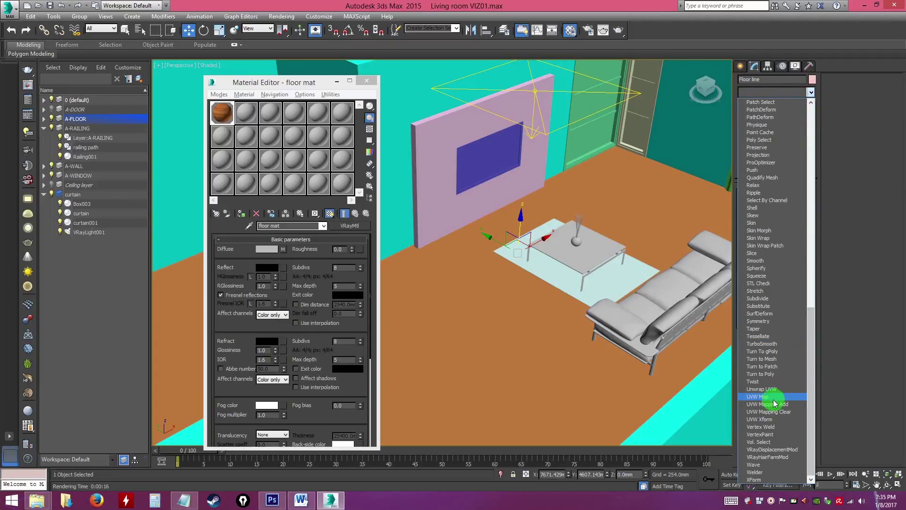
left_click(759, 397)
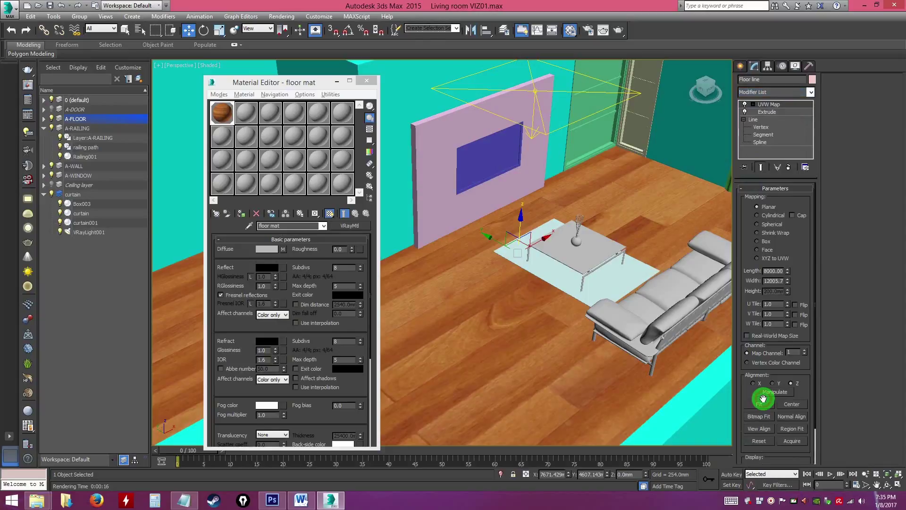
Step: Examine the scale and direction of the wooden planks across the living room floor from several angles
middle_click_drag(612, 343, 621, 245, "alt")
middle_click_drag(571, 353, 533, 291, "alt")
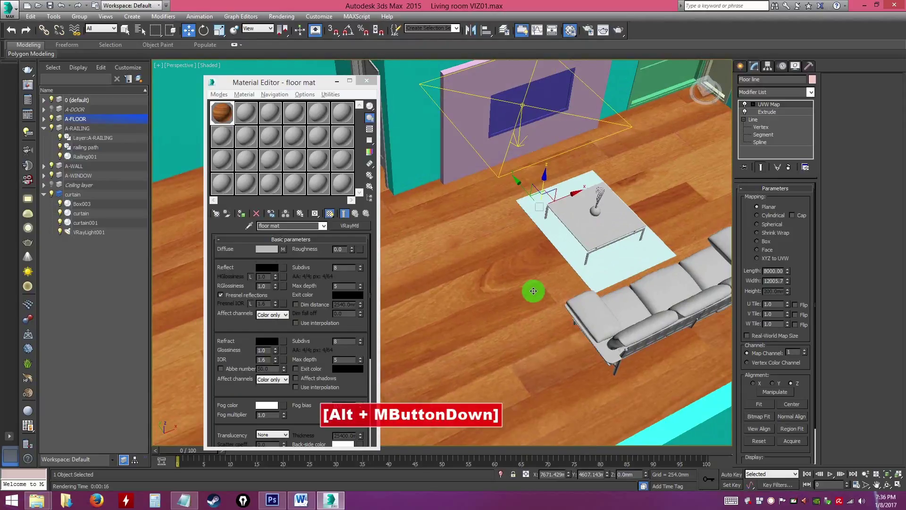
middle_click_drag(565, 252, 605, 229, "alt")
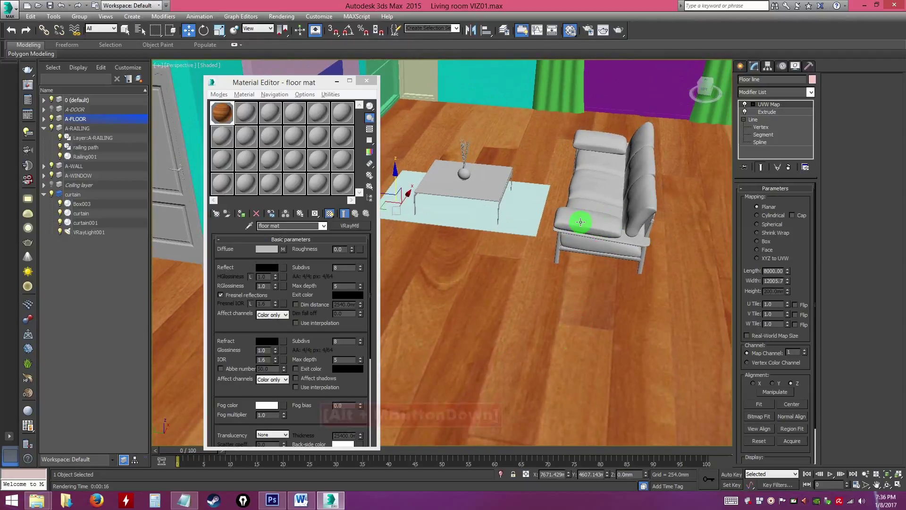
middle_click_drag(433, 194, 483, 277, "alt")
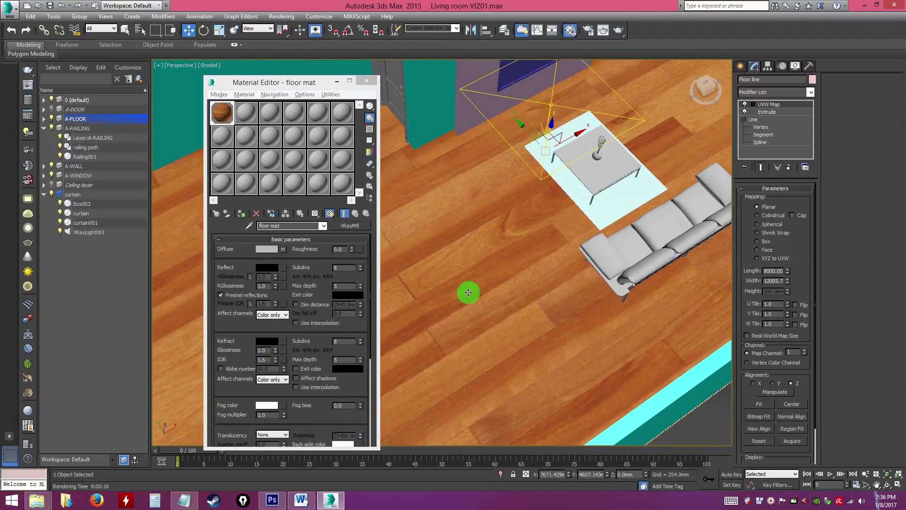
middle_click_drag(574, 239, 581, 268, "alt")
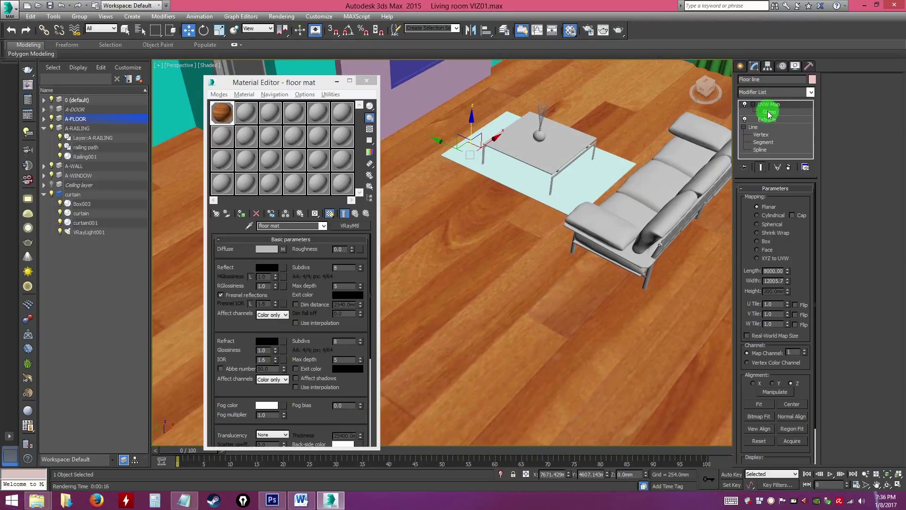
Step: Uniformly scale down the floor's UVW Map gizmo so the wooden planks appear smaller, and leave the gizmo sub-object level
left_click(769, 112)
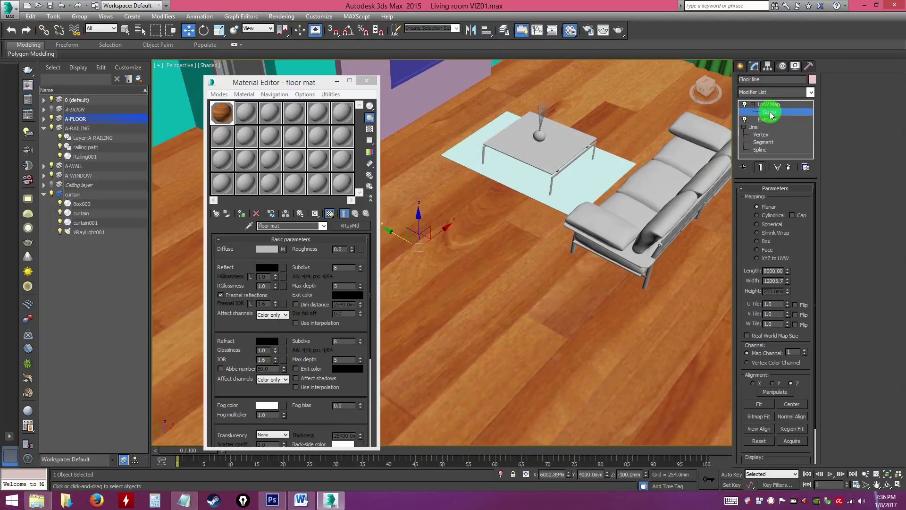
middle_click_drag(504, 232, 502, 235, "alt")
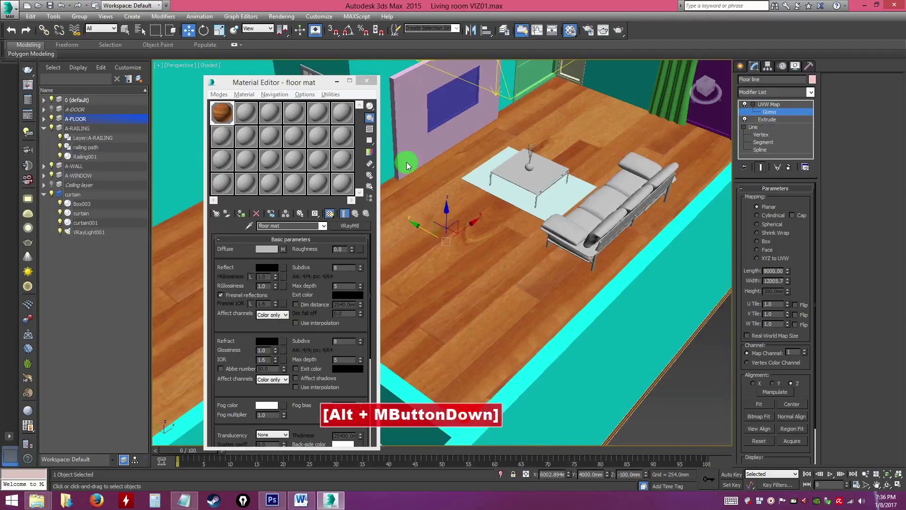
left_click(219, 31)
middle_click_drag(496, 279, 520, 319, "alt")
middle_click_drag(522, 241, 522, 200, "alt")
middle_click_drag(676, 249, 568, 233, "alt")
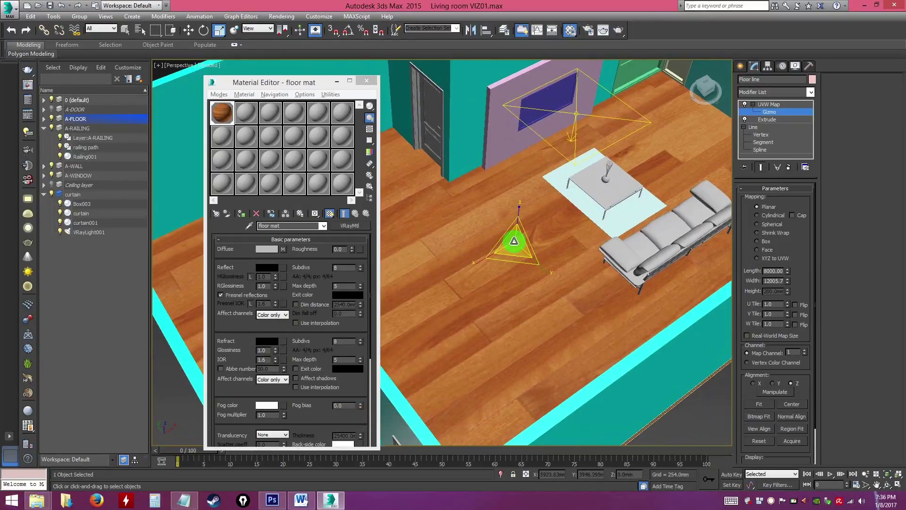
left_click_drag(514, 241, 450, 304)
left_click_drag(515, 241, 375, 283)
middle_click_drag(528, 281, 613, 310, "alt")
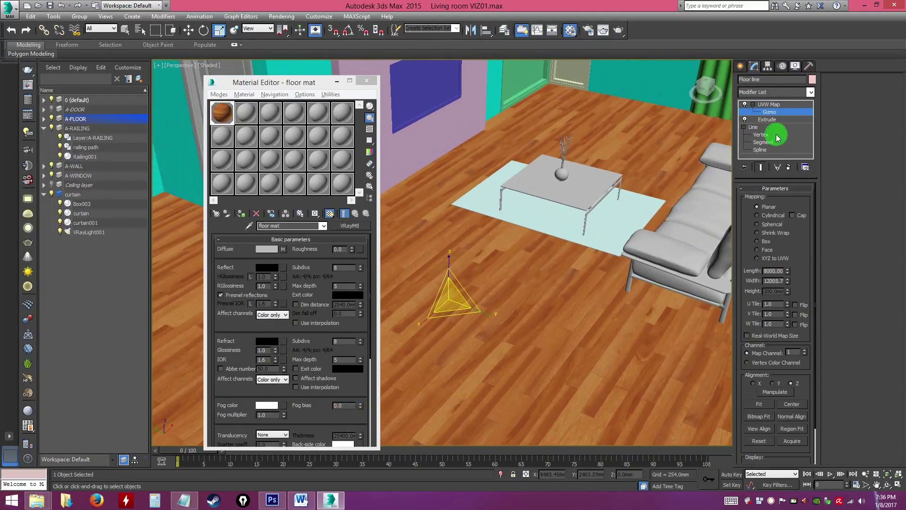
left_click(770, 109)
left_click(754, 105)
Step: Deselect the floor and examine the size of its wooden planks around the coffee table and sofa
middle_click_drag(621, 222, 616, 338, "alt")
scroll(589, 283, "down", 5)
left_click(654, 368)
scroll(602, 317, "up", 5)
scroll(598, 277, "up", 3)
scroll(615, 338, "up", 3)
middle_click_drag(574, 277, 596, 279, "alt")
middle_click_drag(596, 278, 553, 281)
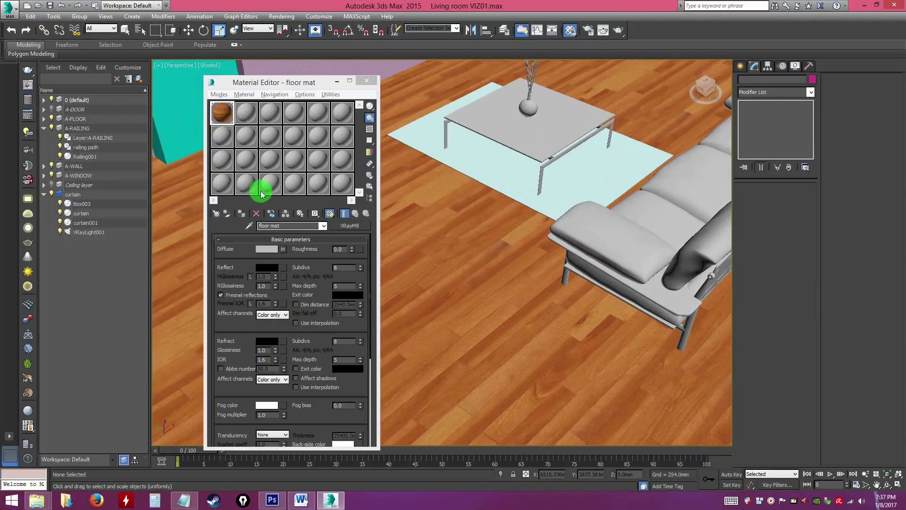
Step: Open a magnified sample preview of the floor mat and expand its Maps settings
left_click(222, 112)
double_click(222, 112)
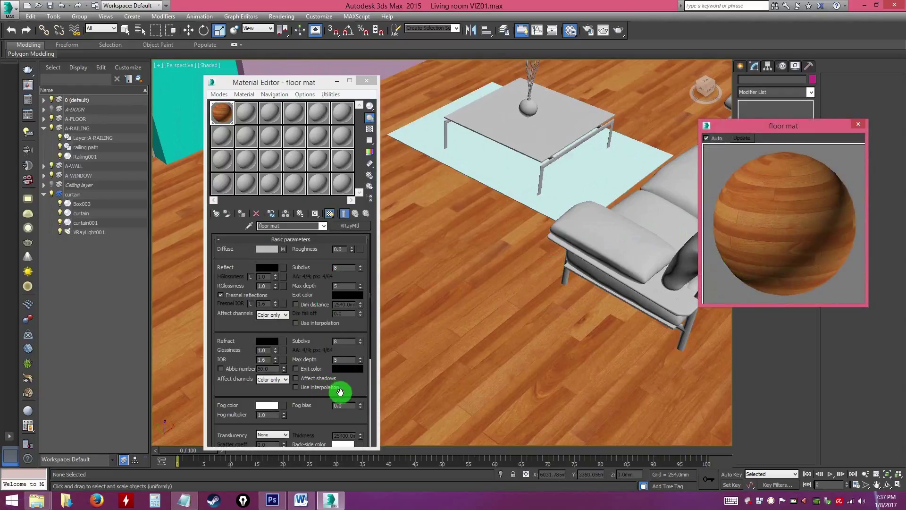
left_click_drag(315, 408, 305, 258)
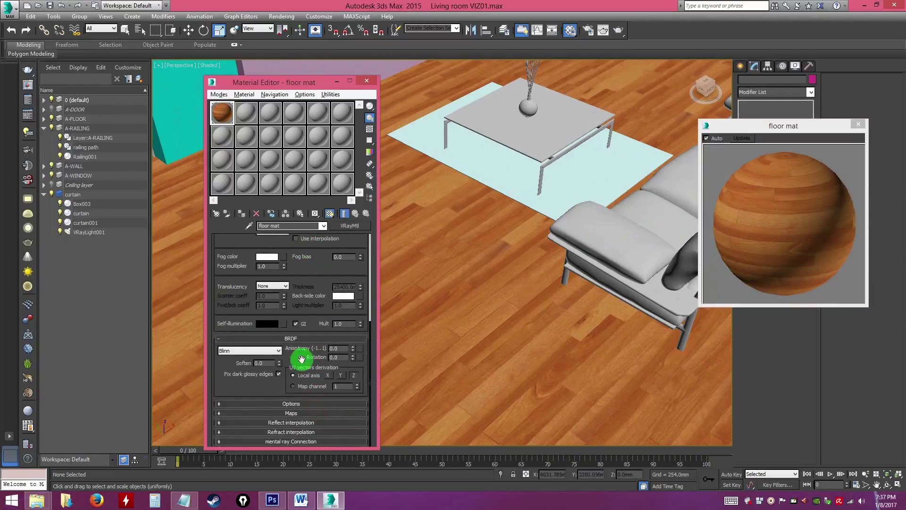
left_click(291, 414)
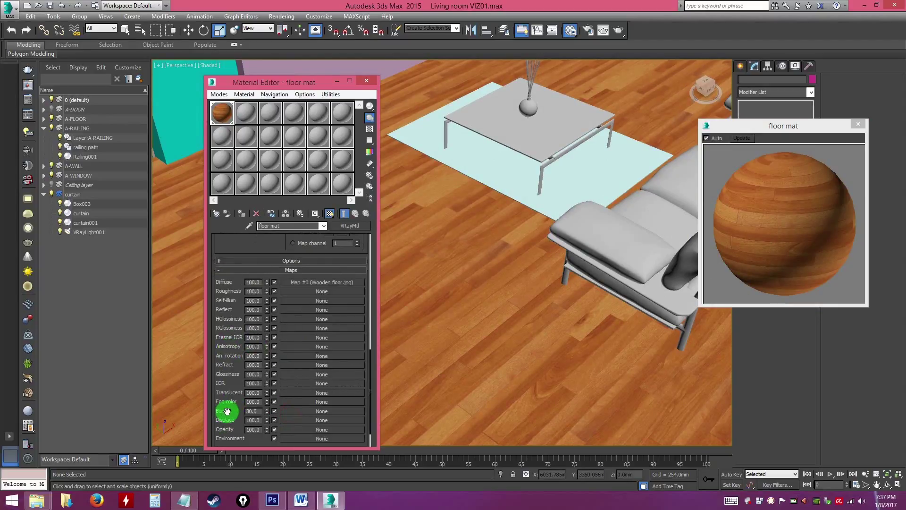
Step: Load Wooden floor bump.jpg from the Textures folder as the floor mat's bump bitmap
left_click(294, 411)
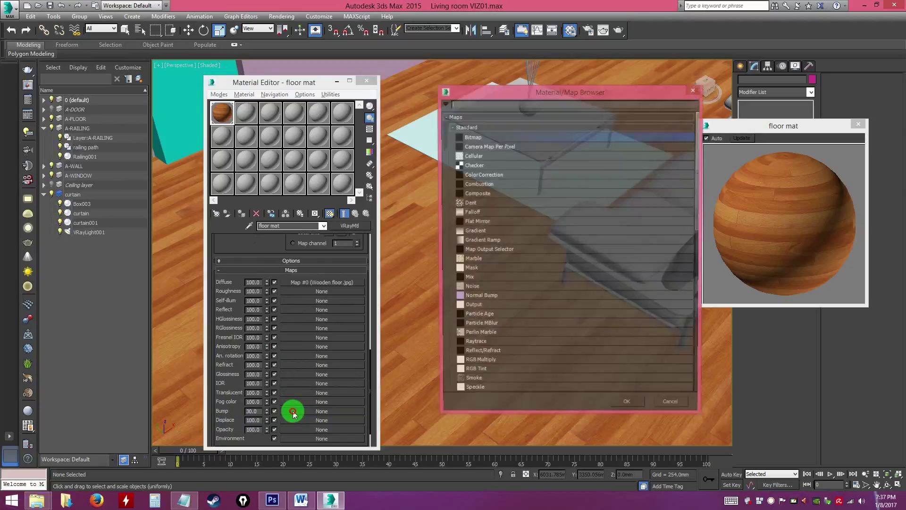
double_click(476, 138)
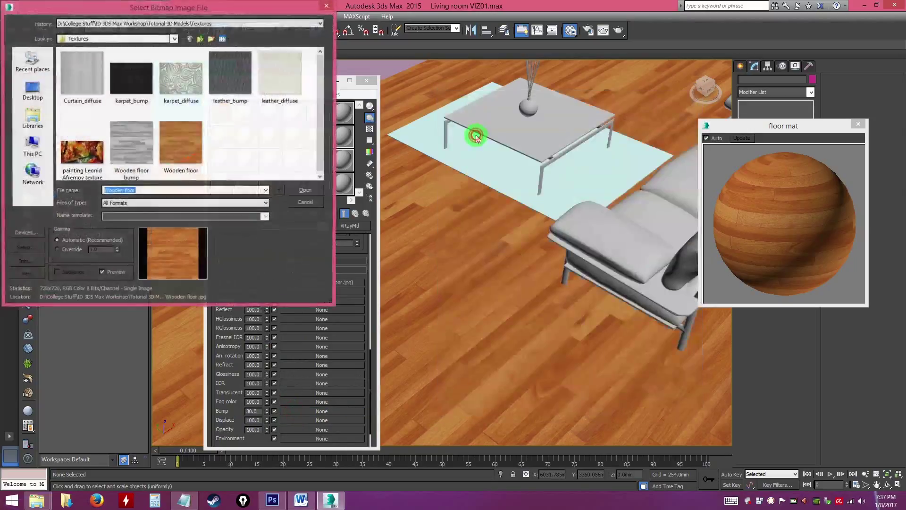
left_click(131, 144)
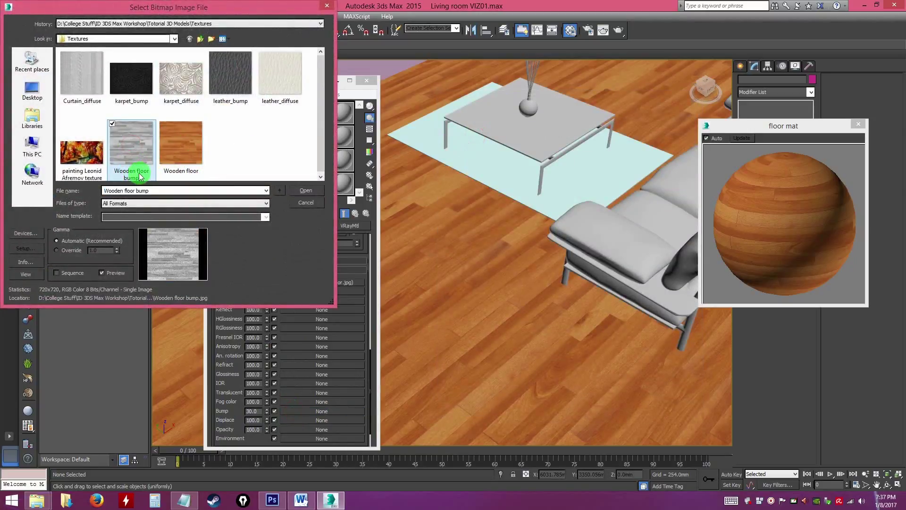
left_click(306, 191)
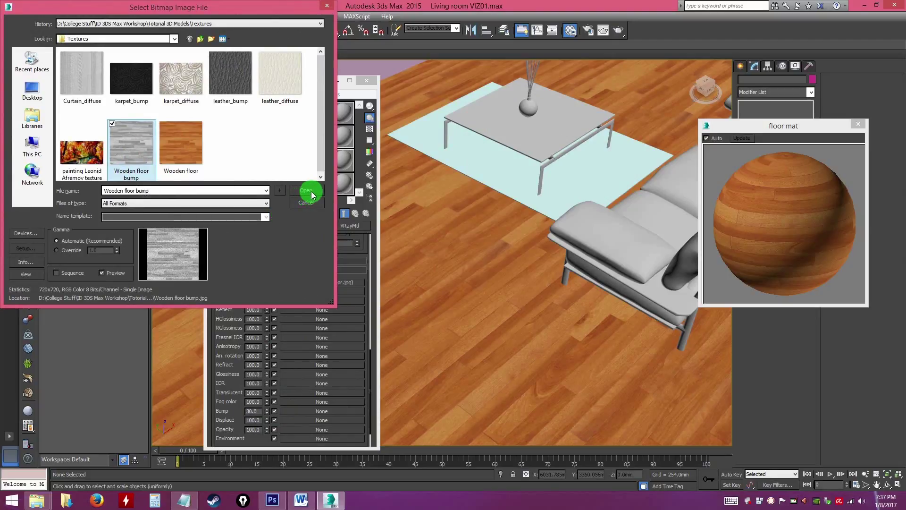
left_click(134, 157)
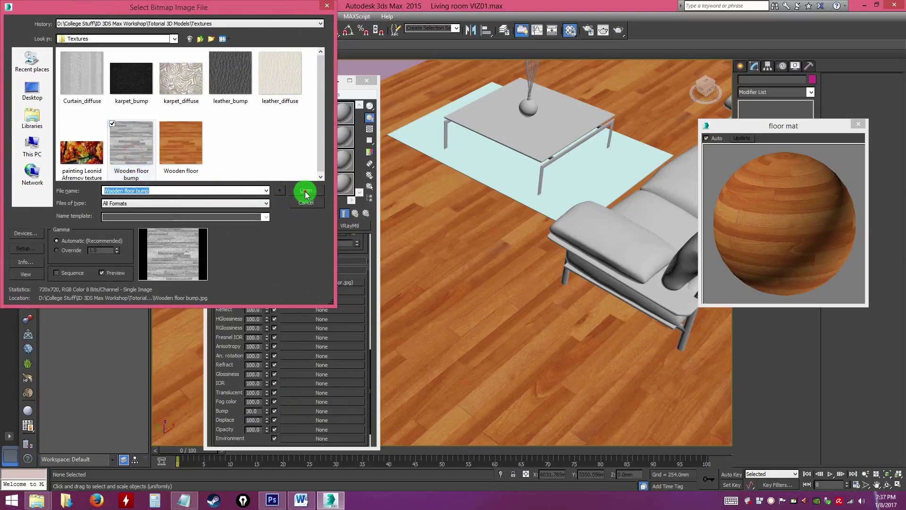
left_click(305, 190)
key("ctrl")
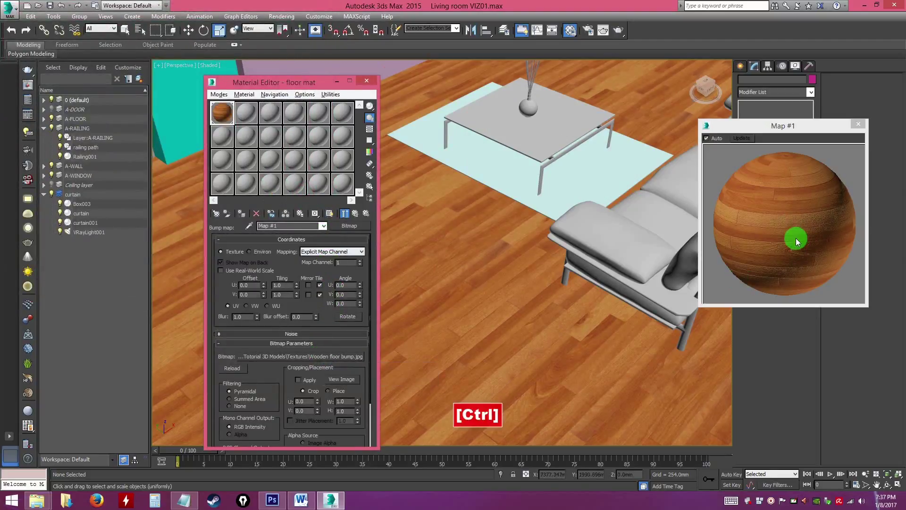
Step: Return to the floor mat's parent level and set its bump amount to 20
left_click(355, 213)
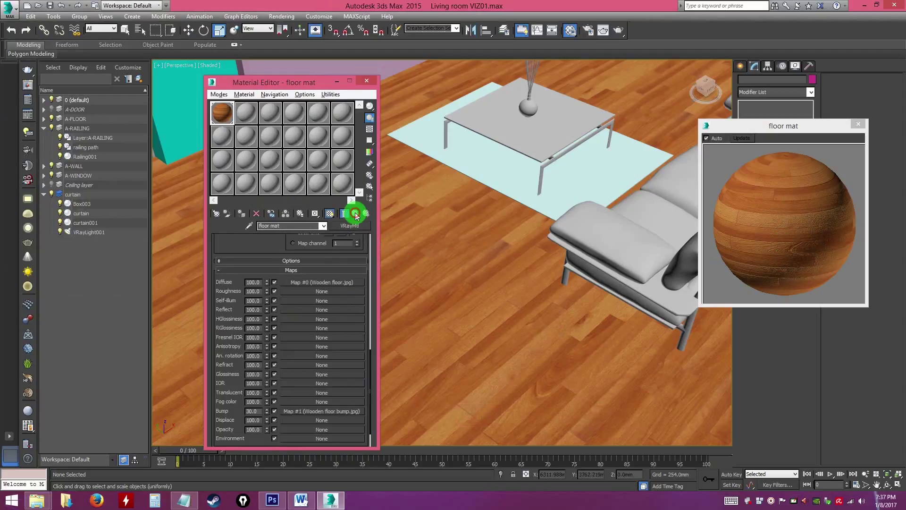
left_click_drag(258, 411, 234, 411)
type("20")
key("Return")
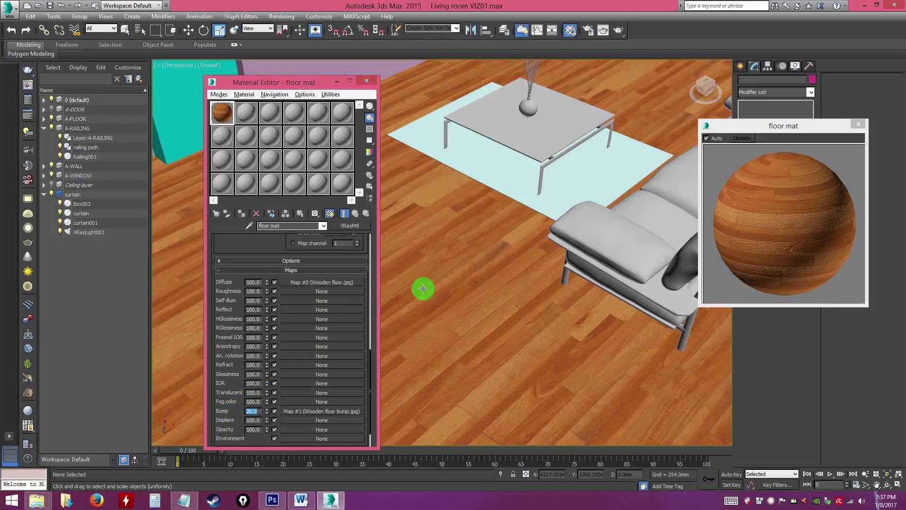
Step: Set the floor mat's reflection color to a dark grey with value 50
left_click_drag(261, 249, 223, 328)
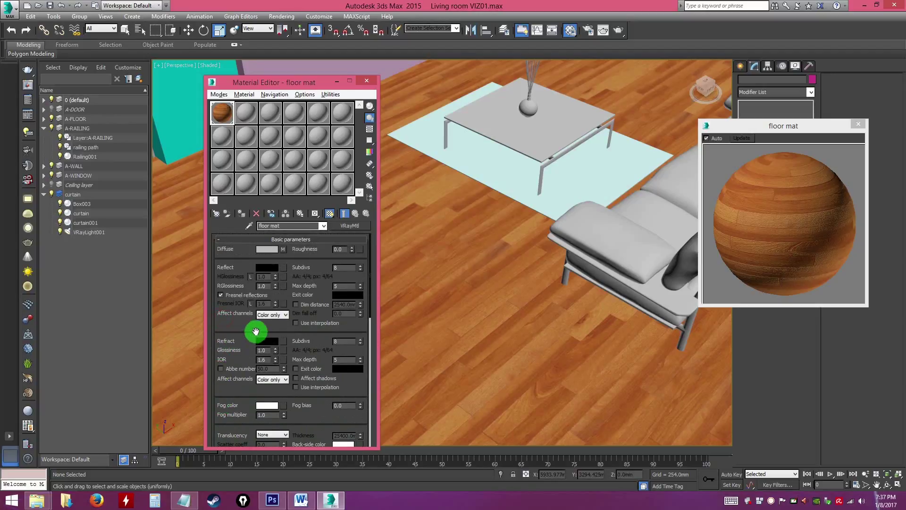
left_click(272, 272)
left_click_drag(272, 105, 276, 77)
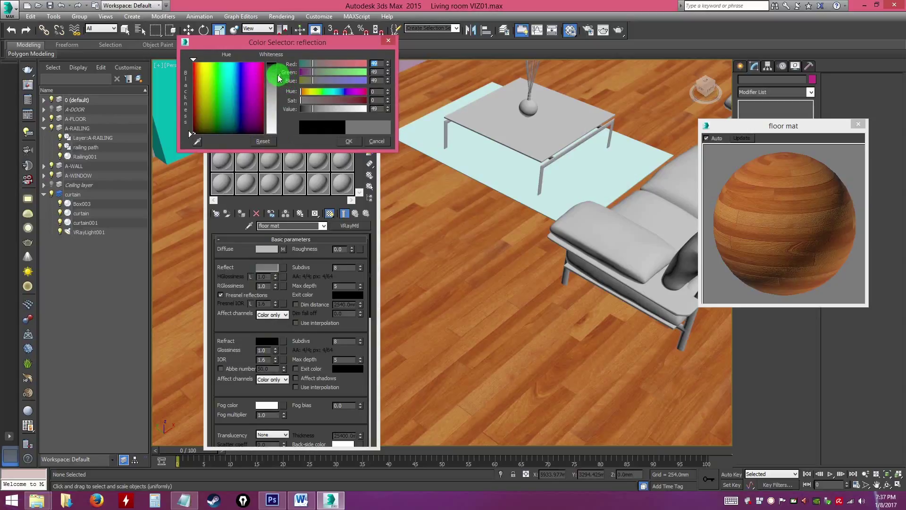
left_click_drag(276, 75, 277, 87)
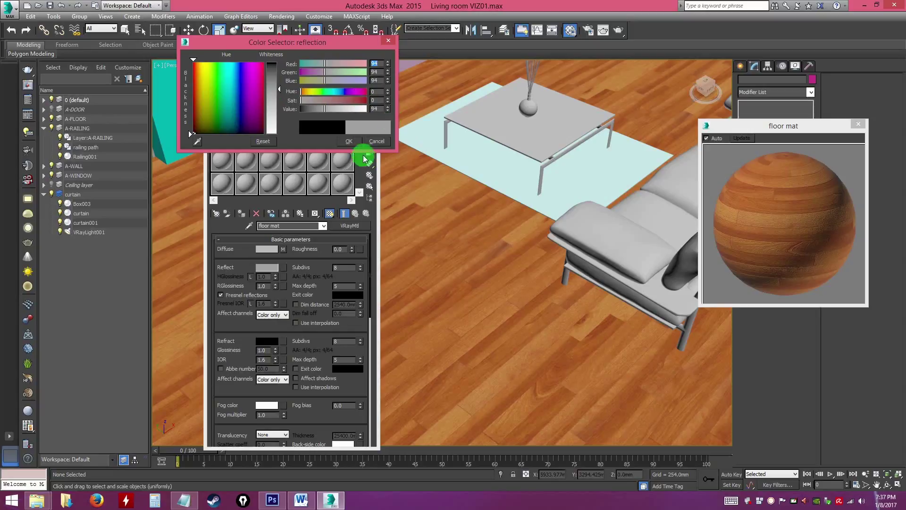
left_click_drag(277, 90, 276, 77)
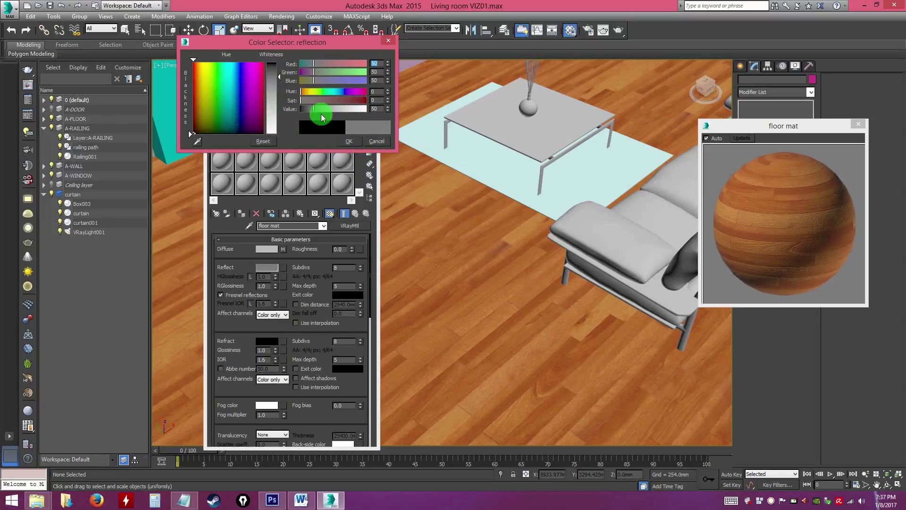
left_click(349, 142)
key("ctrl")
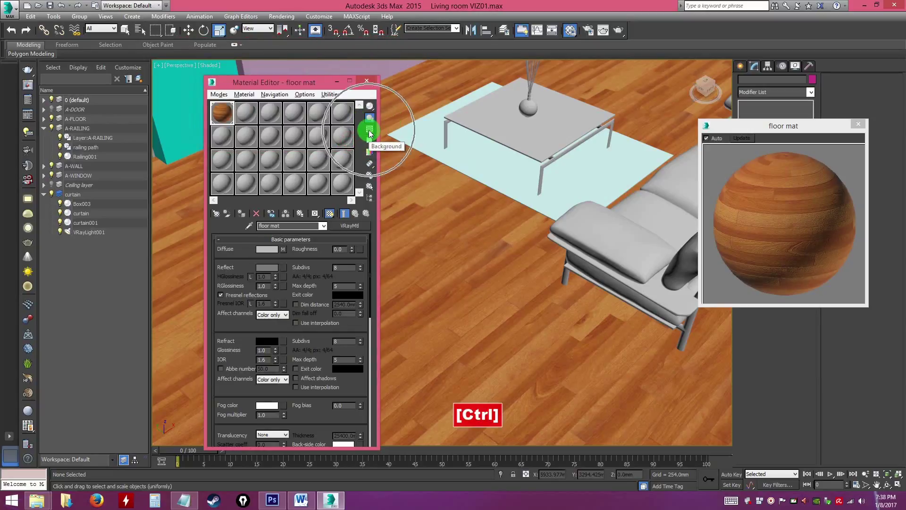
Step: Show the colored checker background in the material sample and set the floor mat's reflection color to grey value 62
left_click(370, 132)
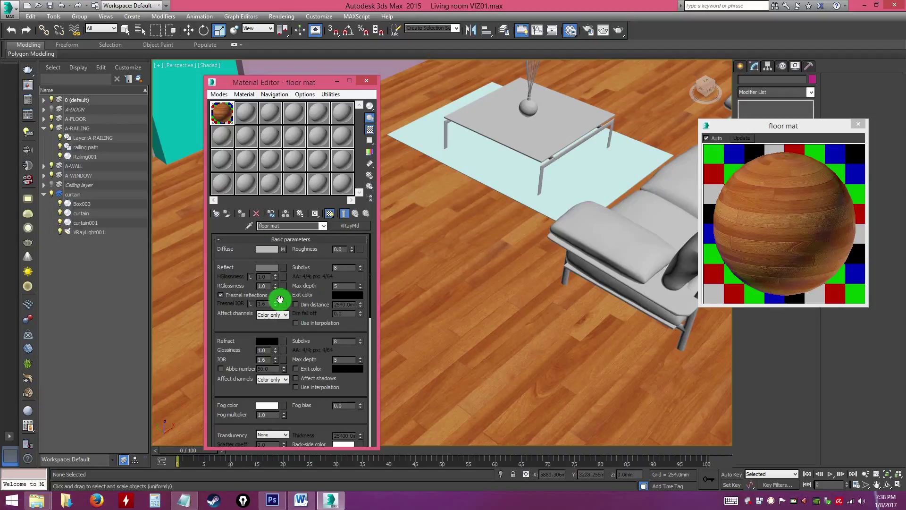
left_click(272, 273)
left_click_drag(271, 98, 272, 123)
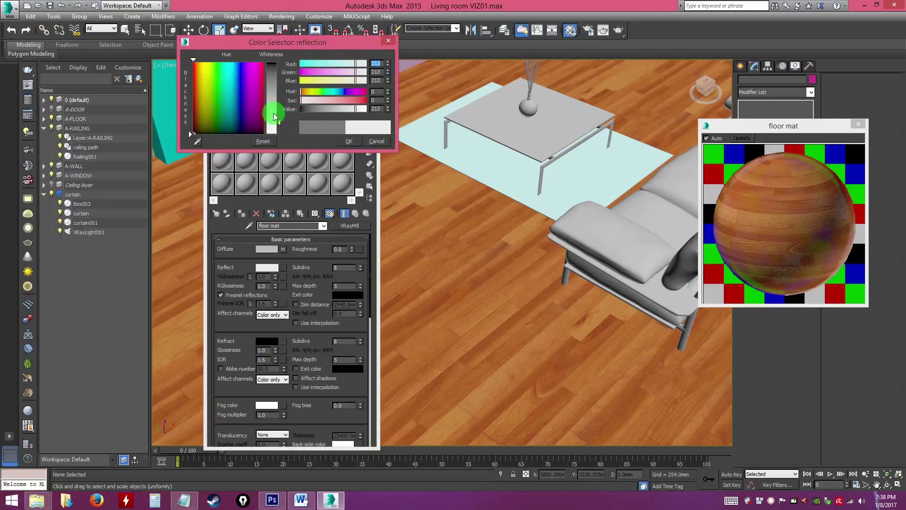
left_click_drag(278, 122, 278, 89)
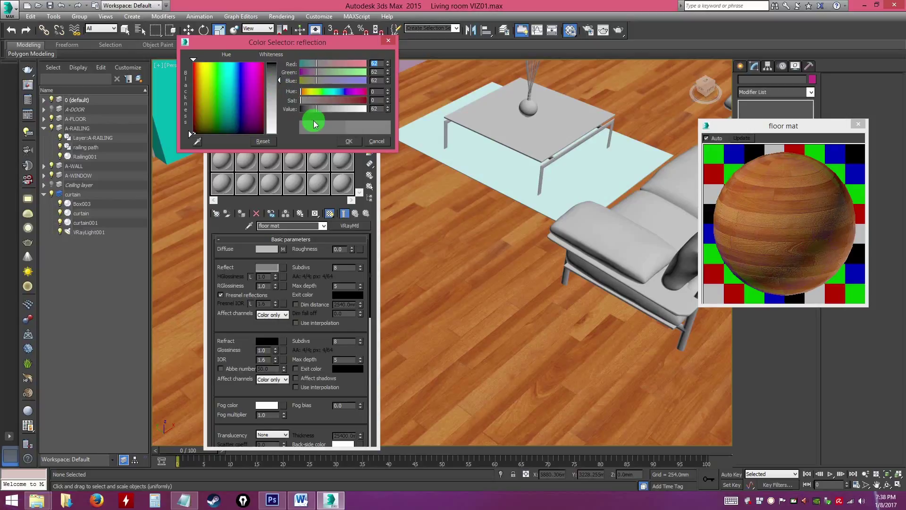
left_click(349, 142)
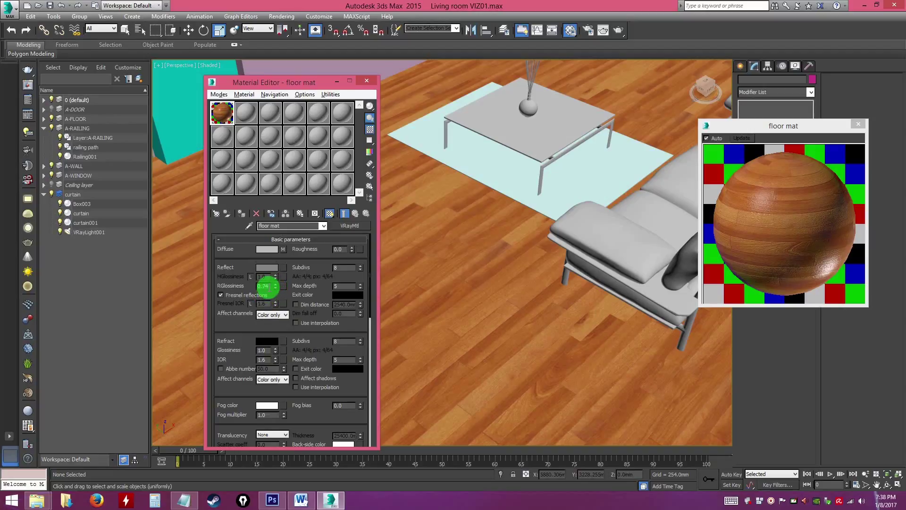
Step: Set the floor mat's reflection glossiness to 0.6
left_click_drag(267, 286, 235, 287)
type("0.6")
key("Return")
Step: Render a 640 x 480 test image of the floor and sofa area in the perspective view, and close the render windows
middle_click_drag(412, 305, 509, 296, "alt")
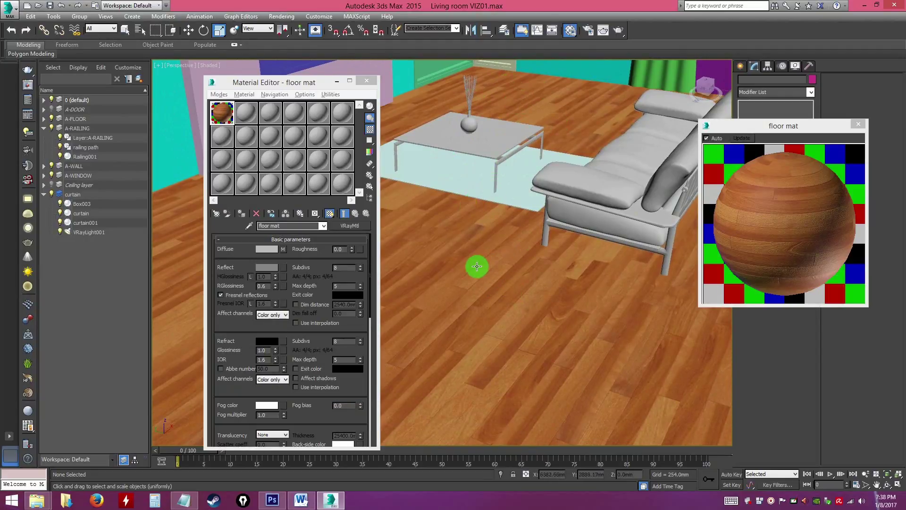
left_click(590, 31)
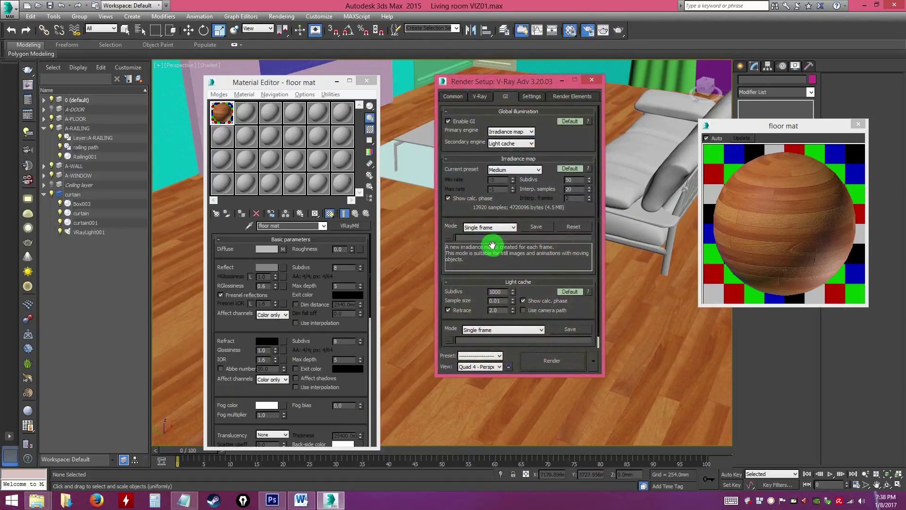
left_click(453, 96, "ctrl")
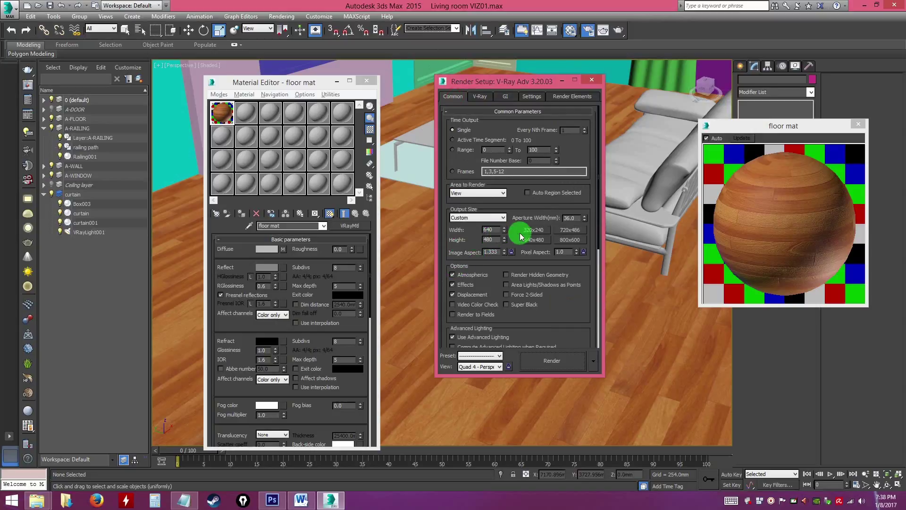
left_click(490, 231)
left_click(546, 361)
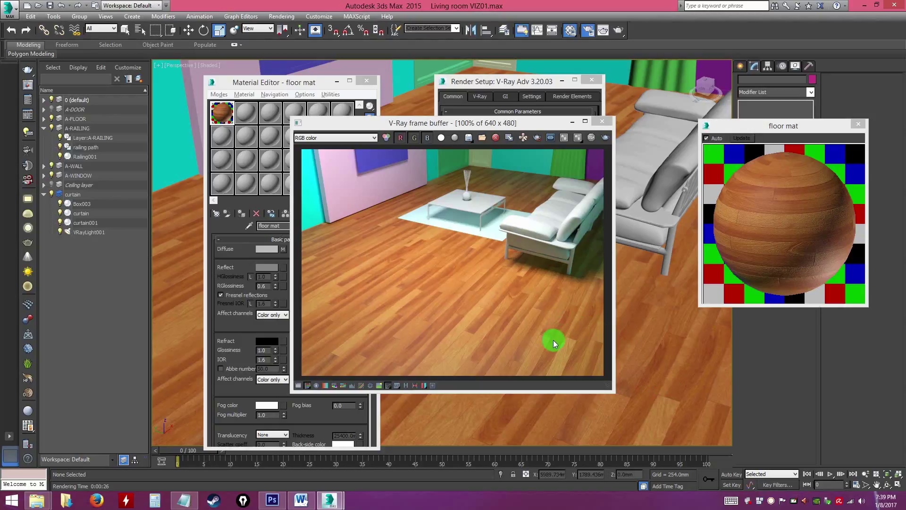
left_click(589, 98)
left_click(591, 84)
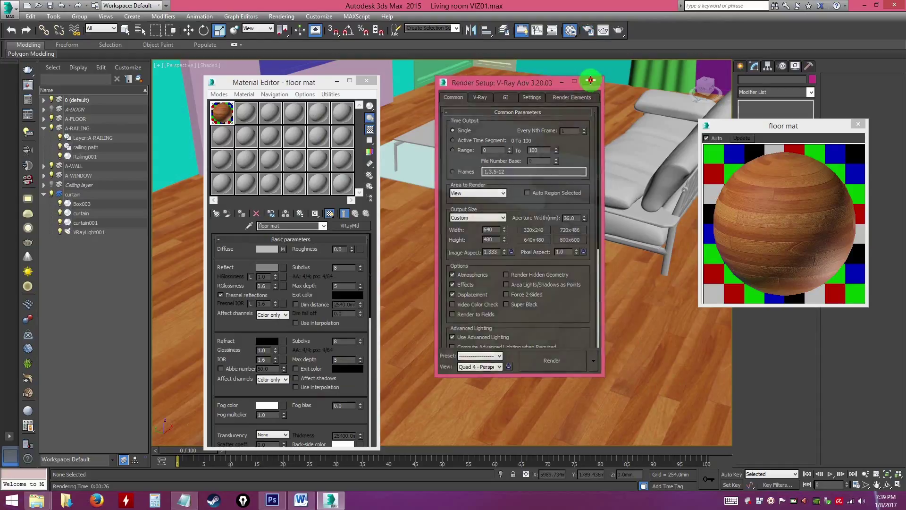
Step: Name the second material slot "wall"
middle_click_drag(518, 317, 559, 324, "alt")
left_click(241, 115)
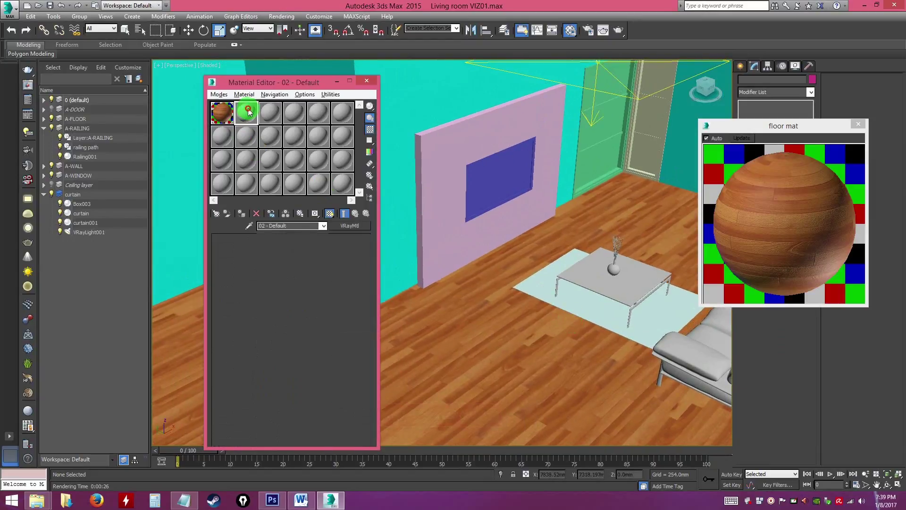
left_click(291, 225)
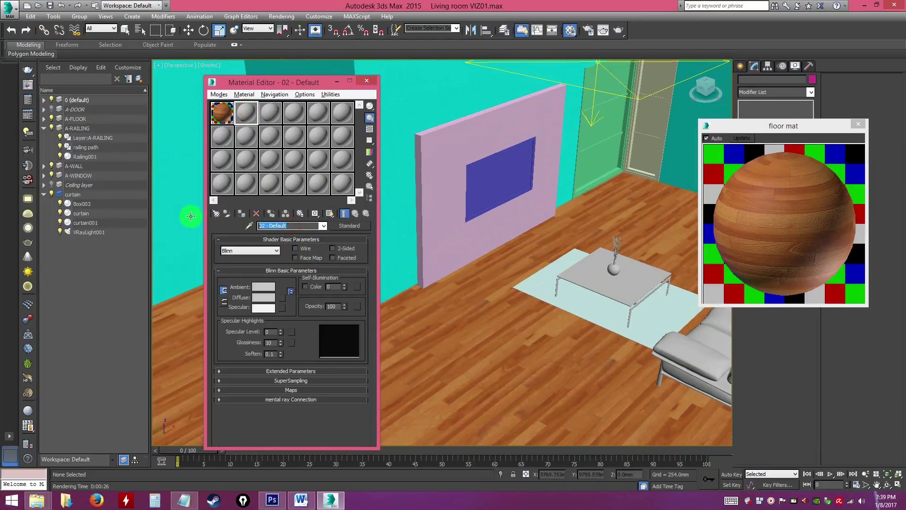
type("wall")
key("Return")
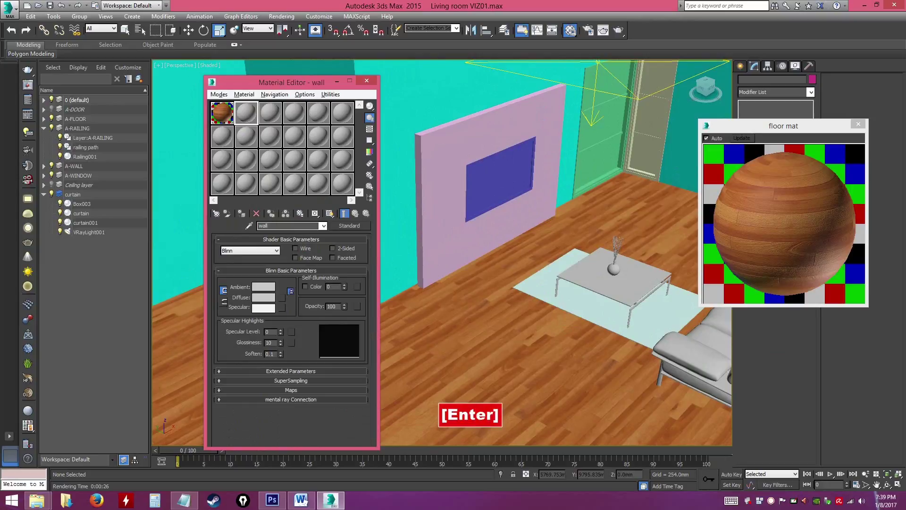
Step: Assign the wall material to the turquoise room walls
middle_click_drag(522, 276, 495, 279, "alt")
scroll(495, 279, "up", 3)
left_click_drag(241, 111, 308, 155)
left_click_drag(440, 165, 440, 165)
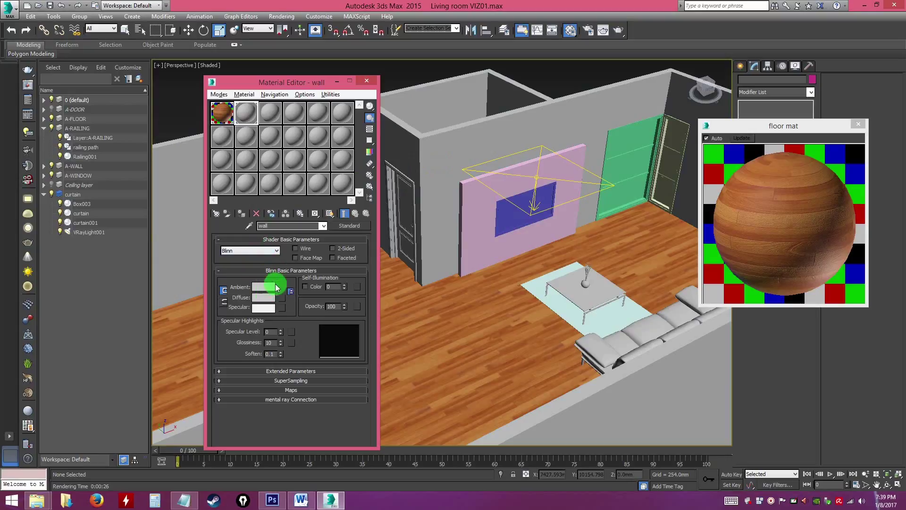
Step: Change the wall material to VRayMtl and set its diffuse colour to a near-white with RGB 228, 228, 228
left_click(356, 227)
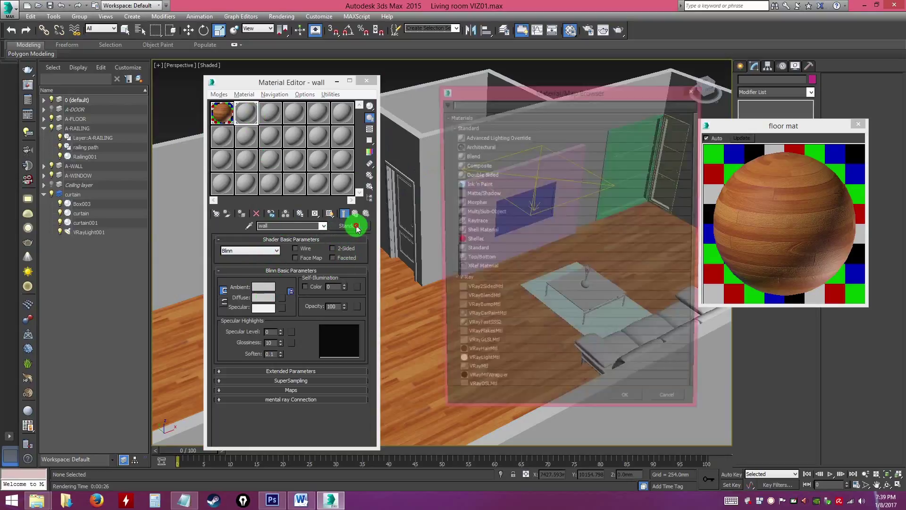
double_click(474, 377)
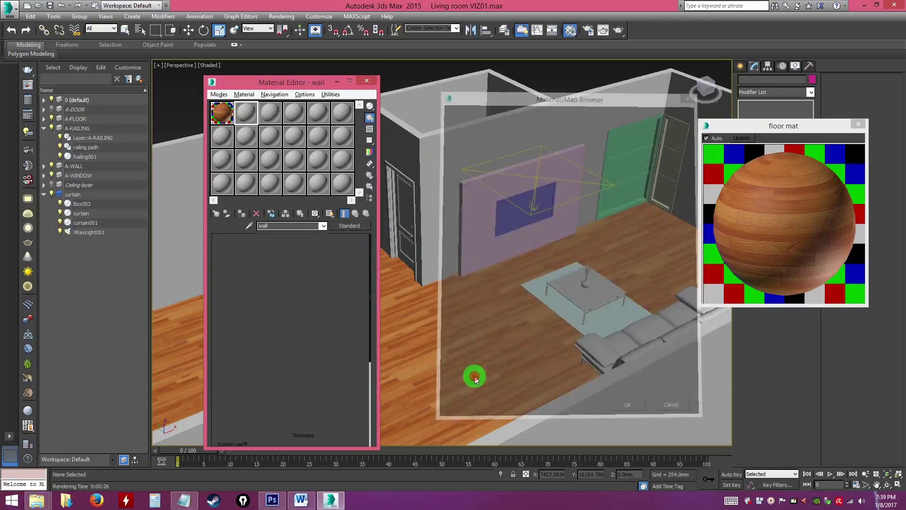
left_click(266, 249)
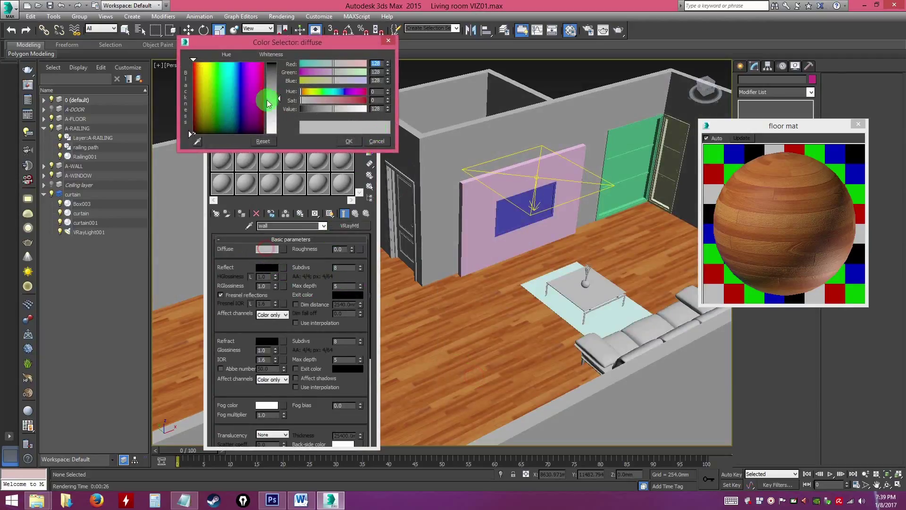
left_click(276, 124)
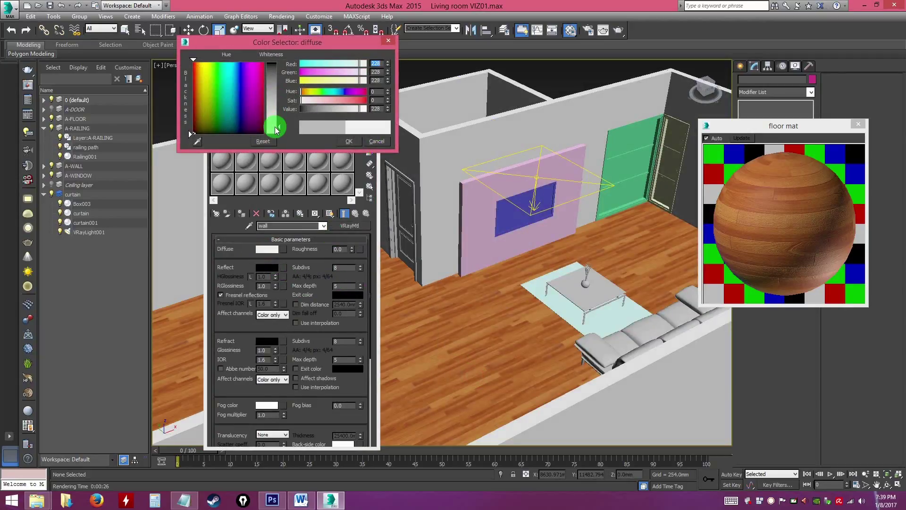
left_click(349, 141)
left_click(246, 113)
left_click(267, 250)
left_click(277, 125)
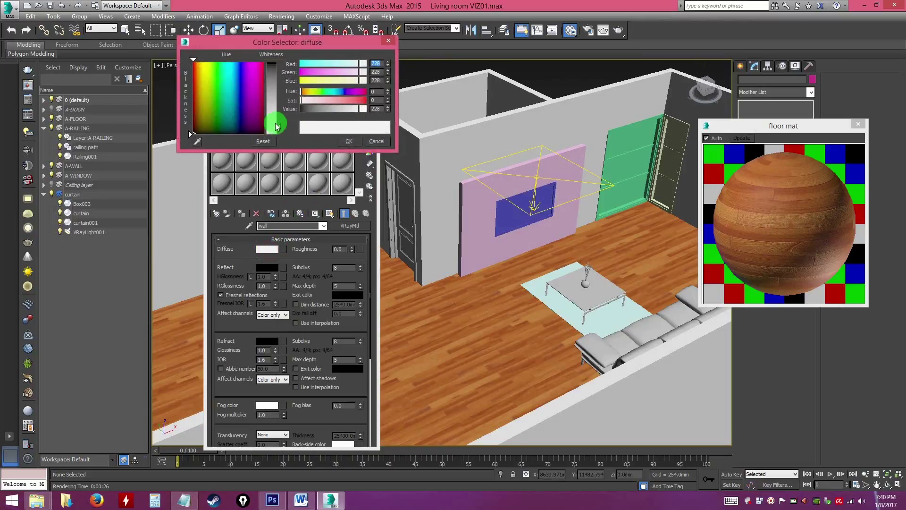
left_click(349, 141)
Step: Close the enlarged floor mat preview and show an enlarged preview of the wall material instead
middle_click_drag(504, 303, 604, 330, "alt")
scroll(567, 310, "up", 2)
scroll(607, 341, "up", 3)
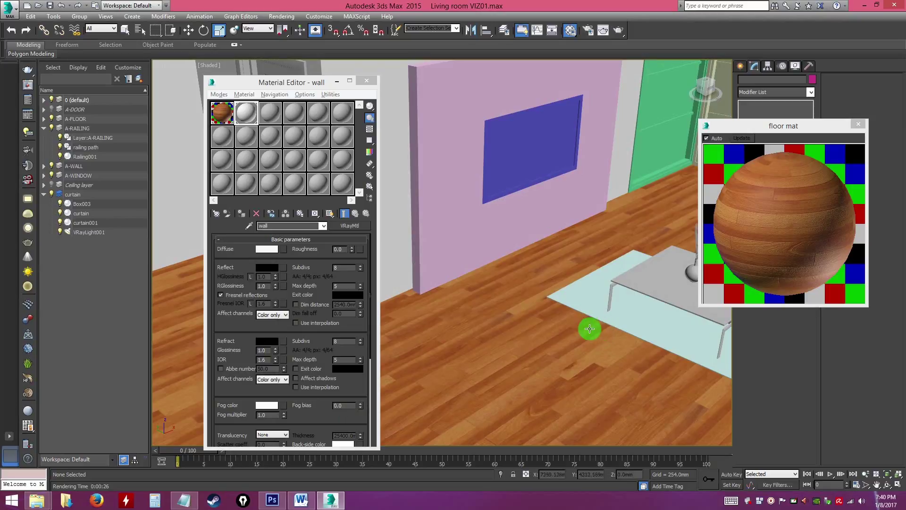
middle_click_drag(536, 316, 577, 324, "alt")
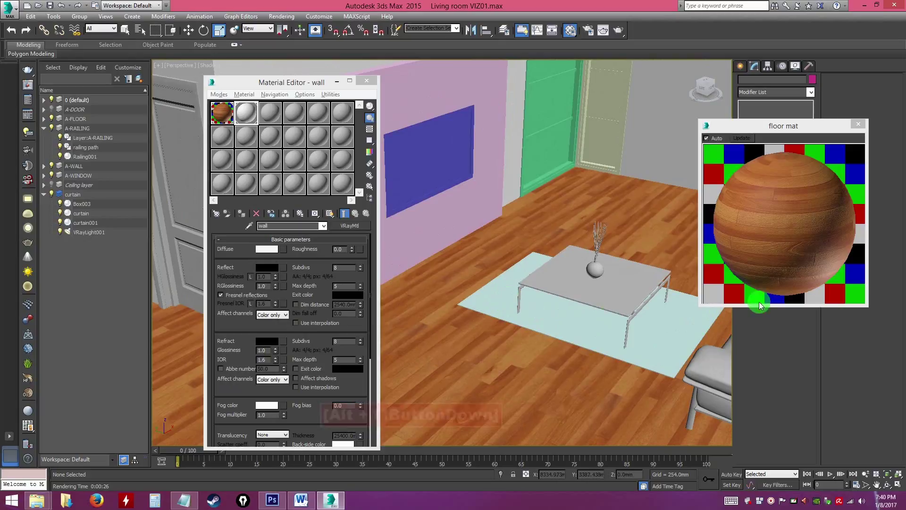
left_click(854, 126)
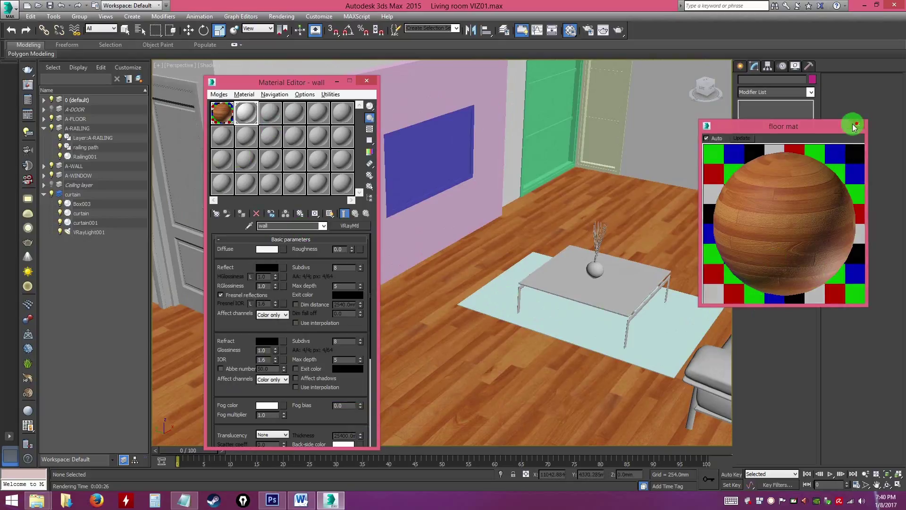
double_click(246, 112)
left_click(736, 204)
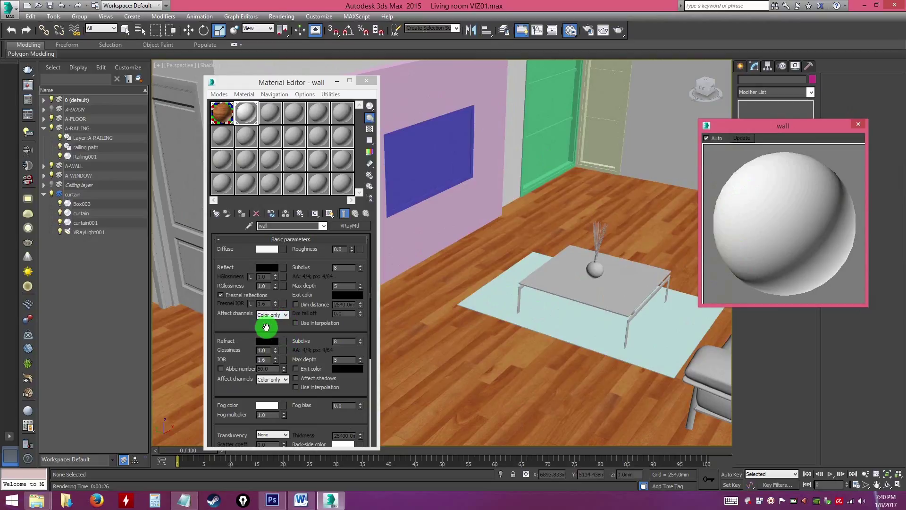
middle_click_drag(552, 340, 524, 329, "alt")
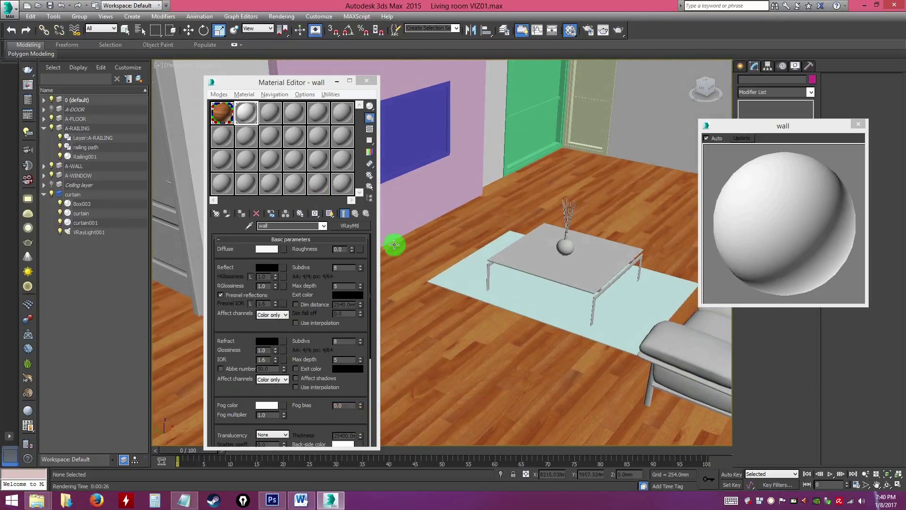
Step: Name the third material slot "carpet" and assign it to the rug under the coffee table
left_click(272, 115)
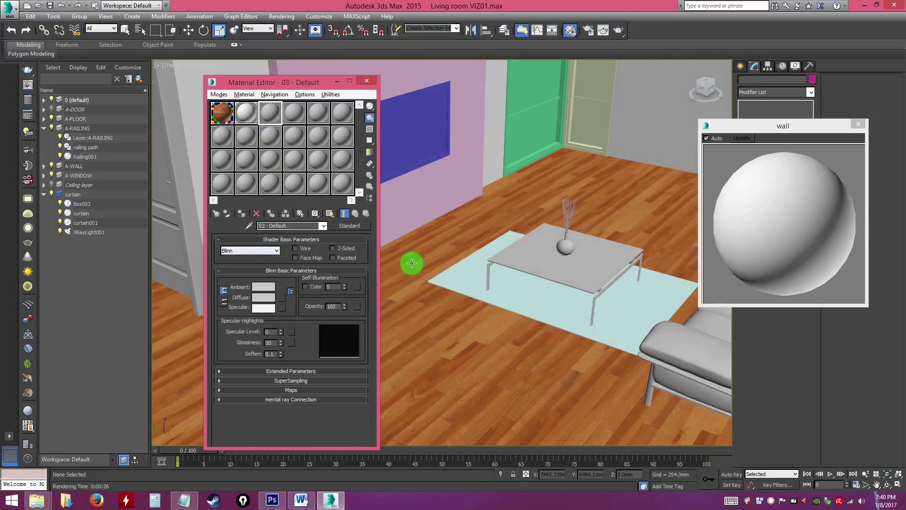
left_click(291, 225)
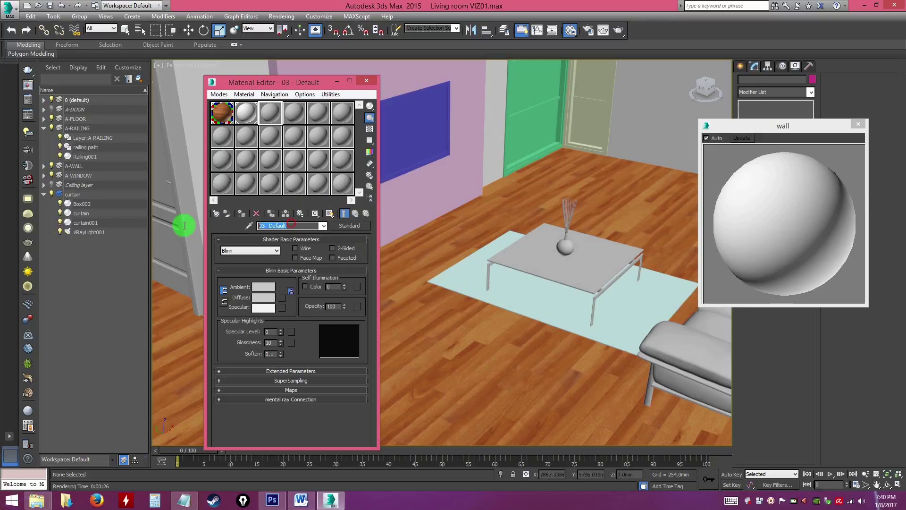
type("carpet")
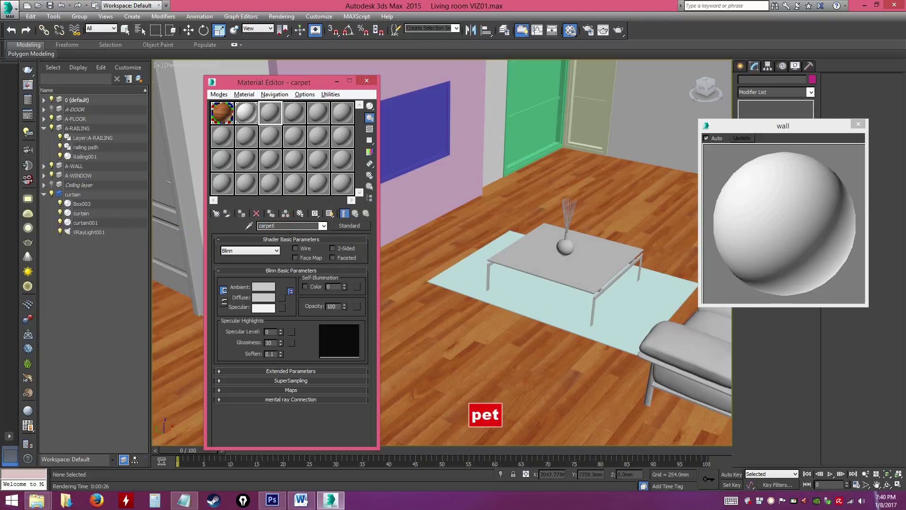
key("Return")
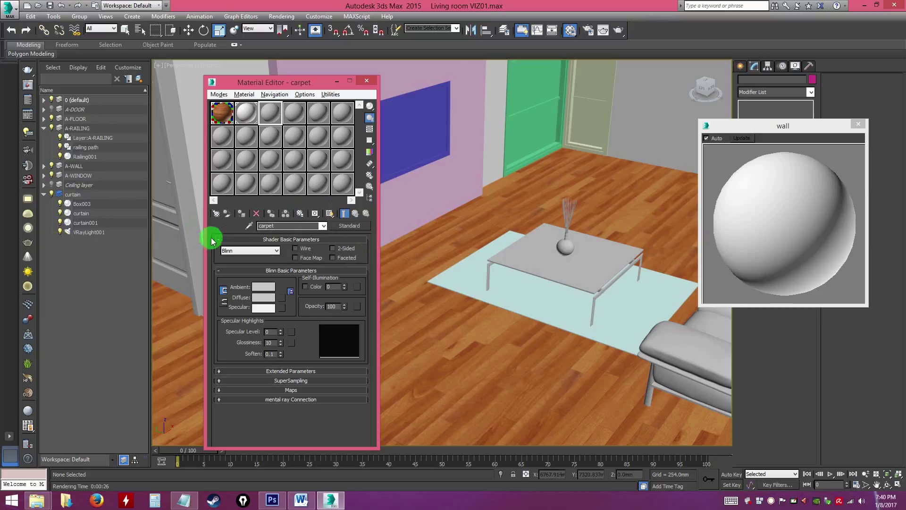
left_click_drag(269, 116, 560, 303)
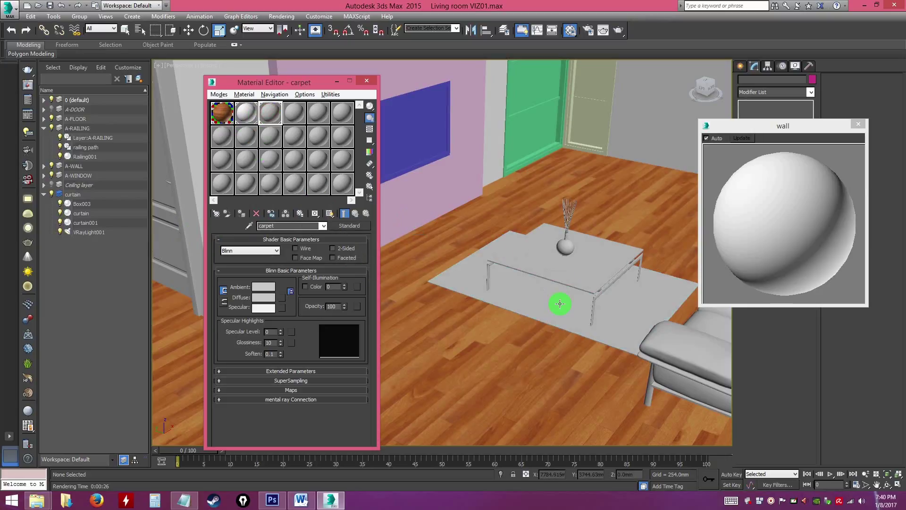
Step: Change the carpet material's type from Standard to VRayMtl
left_click(357, 225)
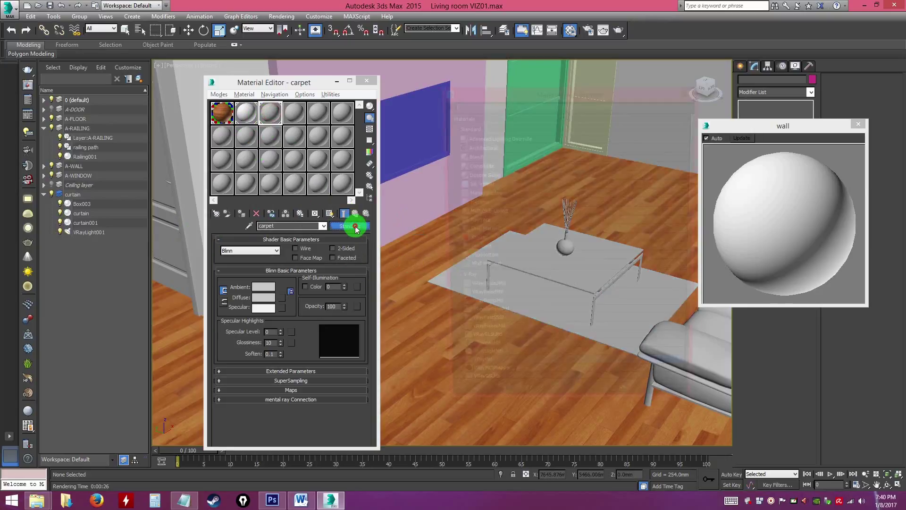
double_click(483, 376)
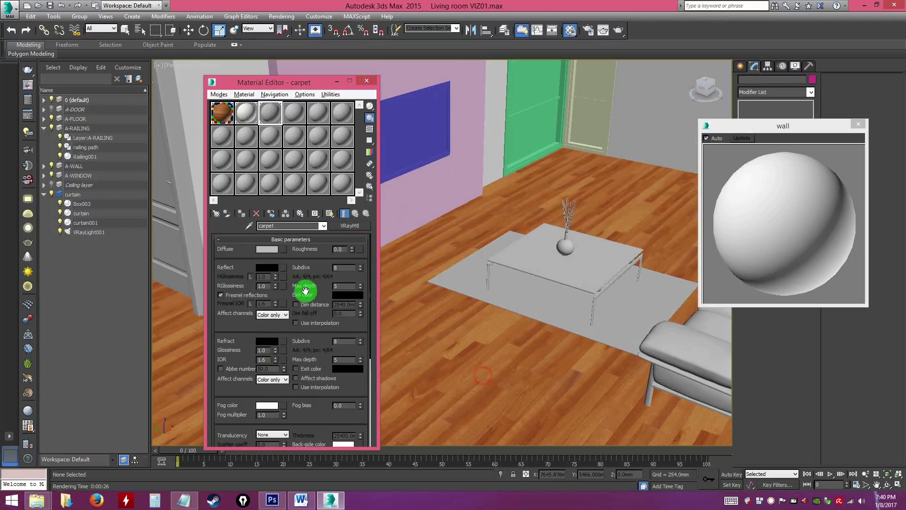
key("ctrl")
key("ctrl")
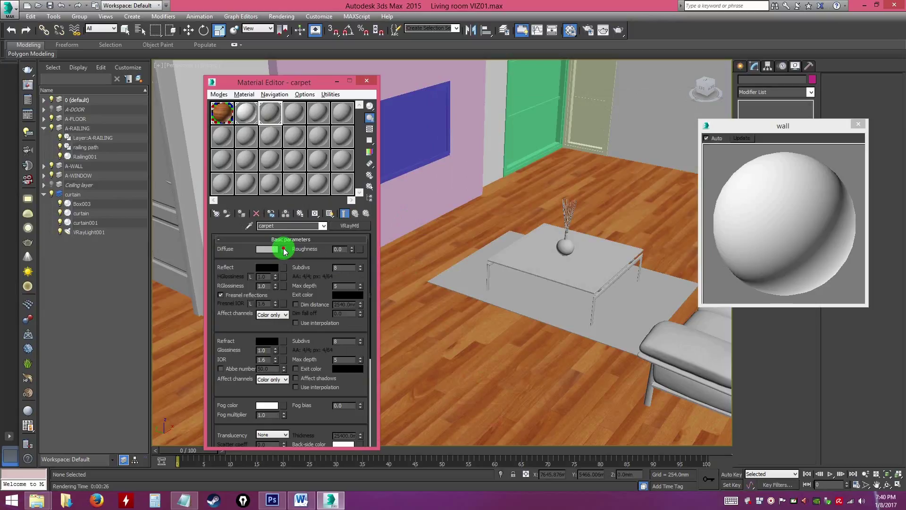
Step: Rename the karpet_diffuse image to carpet_diffuse and load it as the carpet material's diffuse bitmap
left_click(283, 250)
double_click(472, 137)
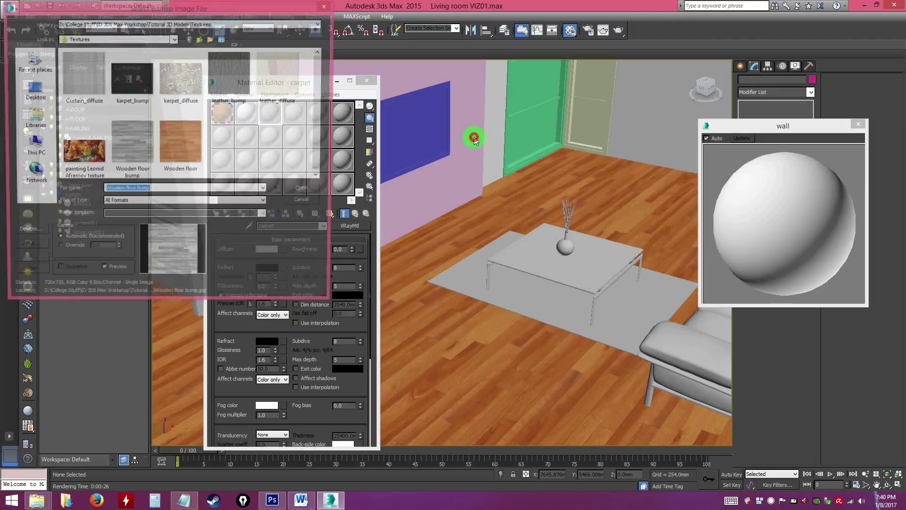
left_click(182, 83)
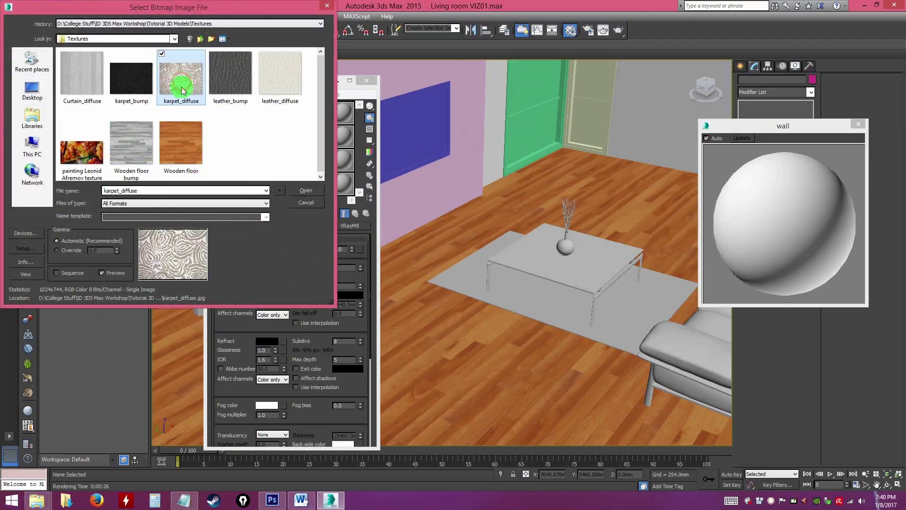
left_click(167, 105)
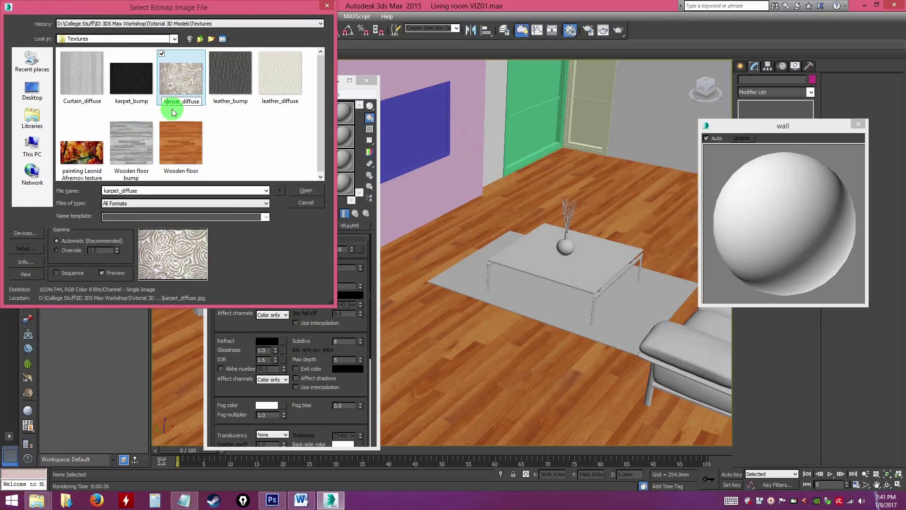
key("BackSpace")
type("c")
key("Return")
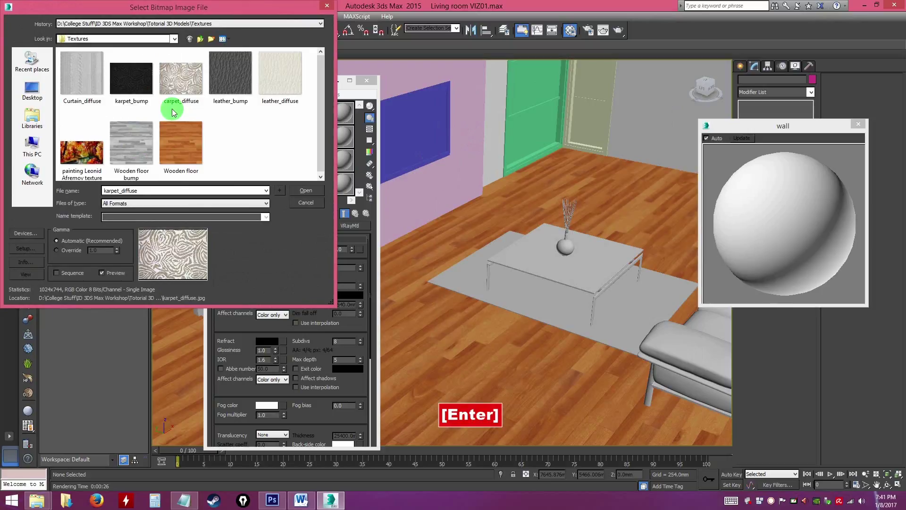
double_click(176, 78)
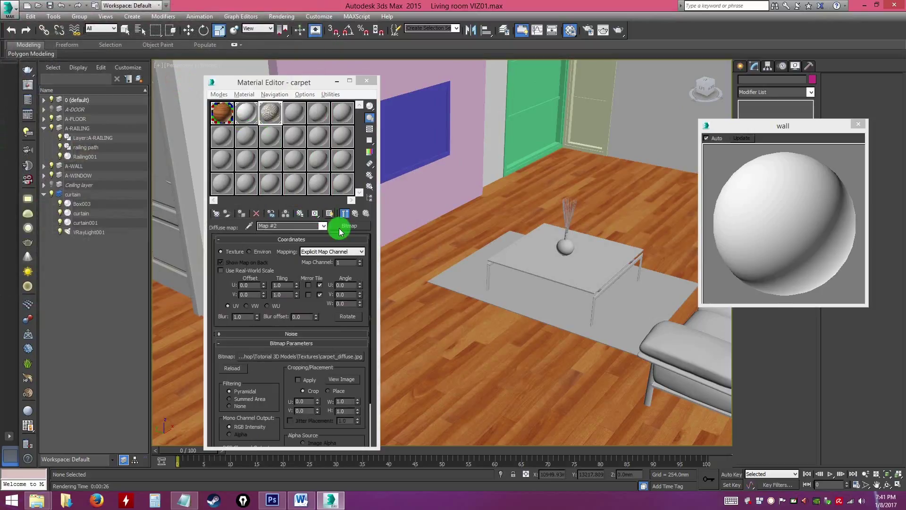
left_click(355, 213)
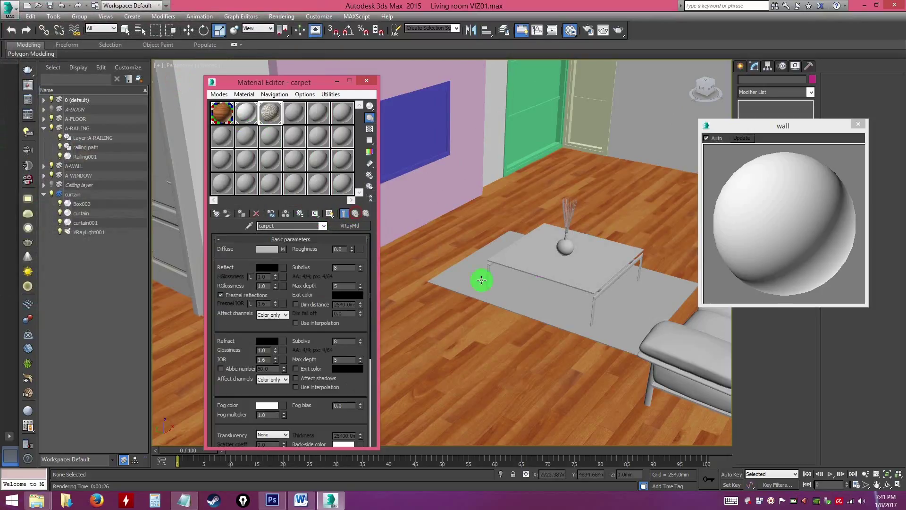
Step: Display the carpet material's texture on the rug in the shaded viewport
middle_click_drag(536, 307, 448, 283, "alt")
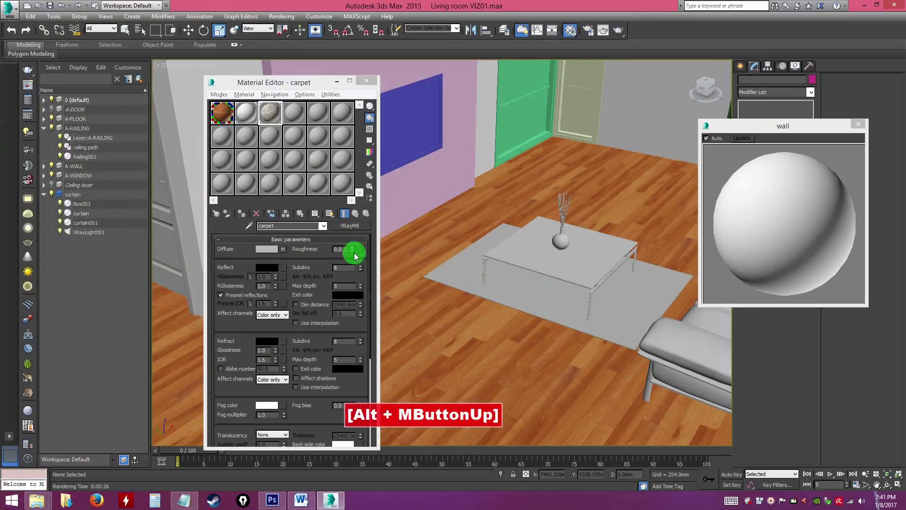
left_click(330, 216)
mouse_move(516, 293)
middle_mouse_down("alt")
mouse_move(543, 324)
mouse_move(571, 401)
mouse_move(532, 345)
mouse_move(425, 373)
mouse_move(522, 360)
mouse_move(497, 340)
middle_mouse_up("alt")
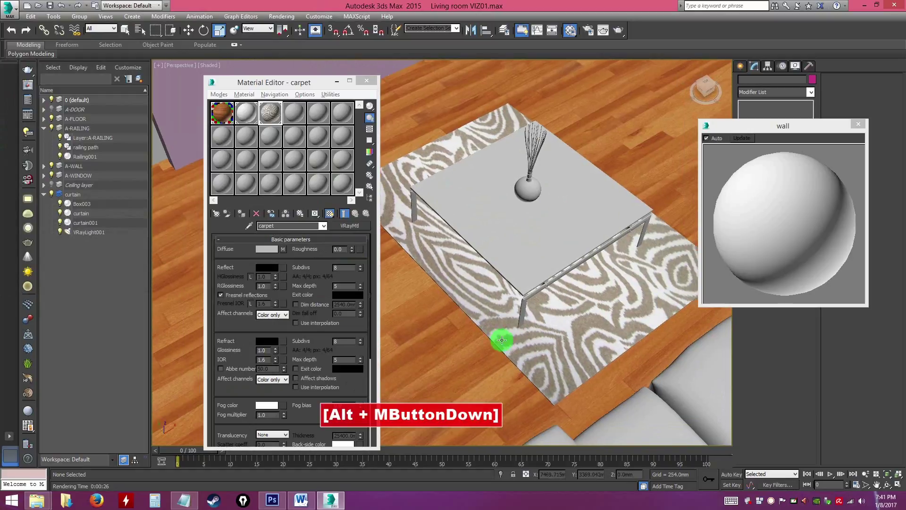
Step: Close the enlarged wall material preview and convert the rug's box to an Editable Poly
left_click(583, 322)
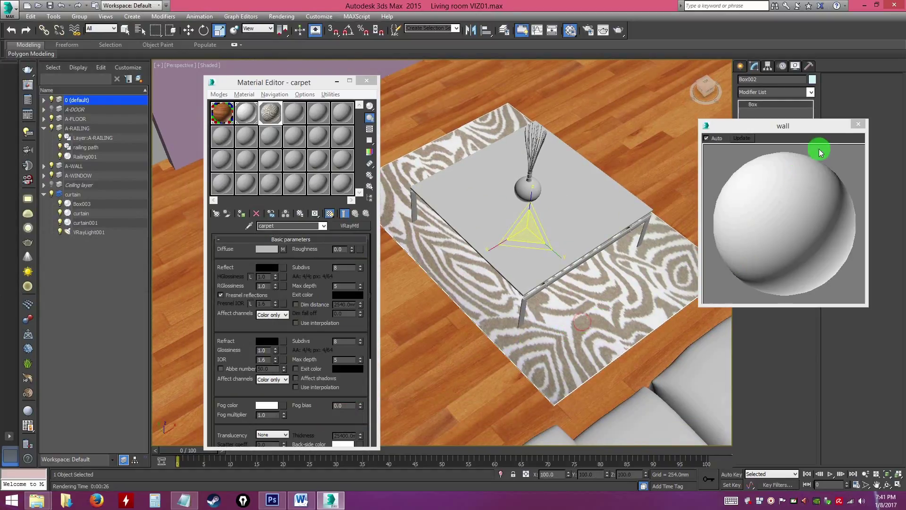
left_click(859, 124)
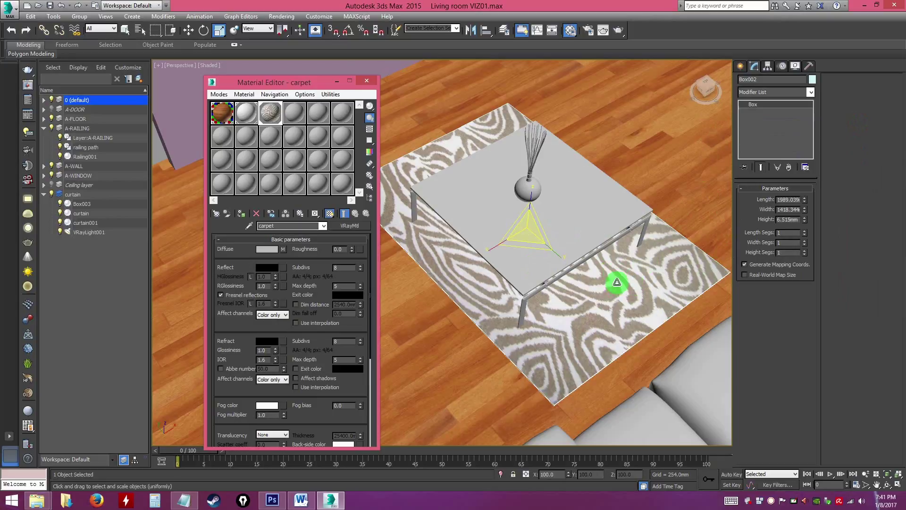
right_click(617, 282)
mouse_move(669, 375)
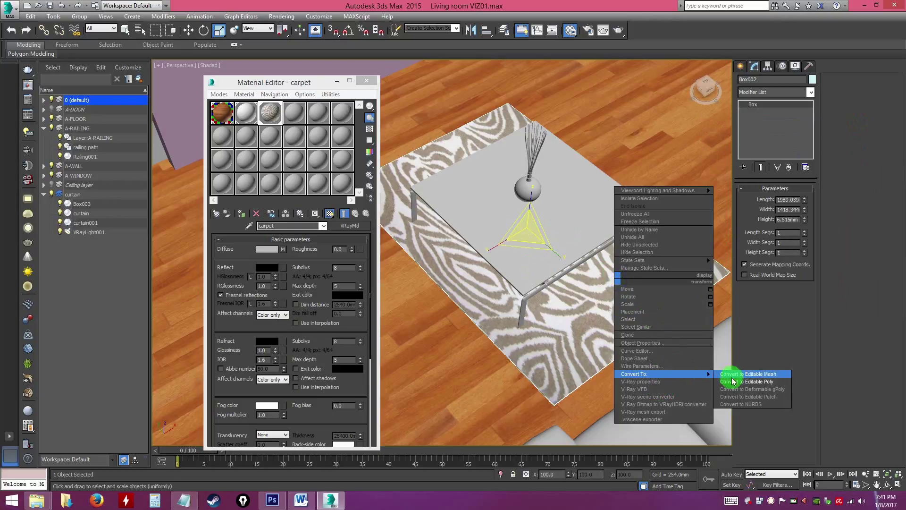
left_click(733, 381)
Step: Add a UVW Map modifier to the rug
left_click(795, 92)
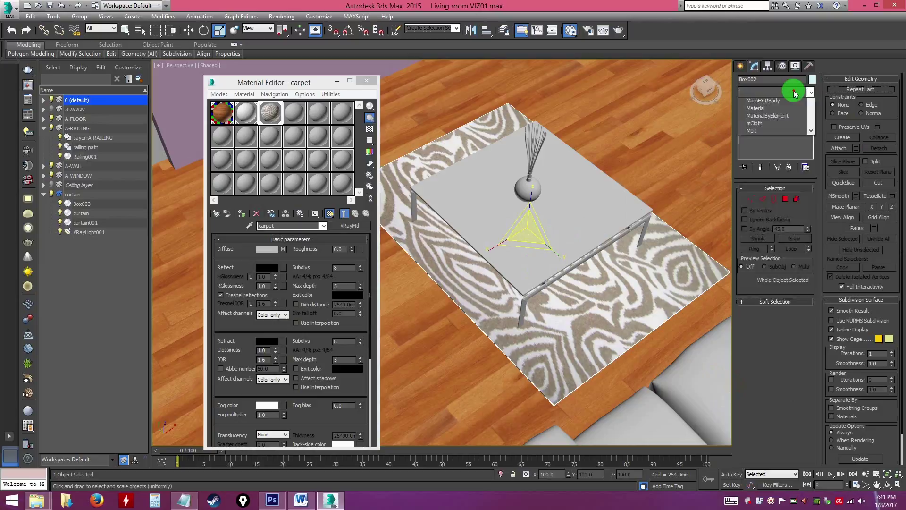
left_click_drag(812, 115, 803, 366)
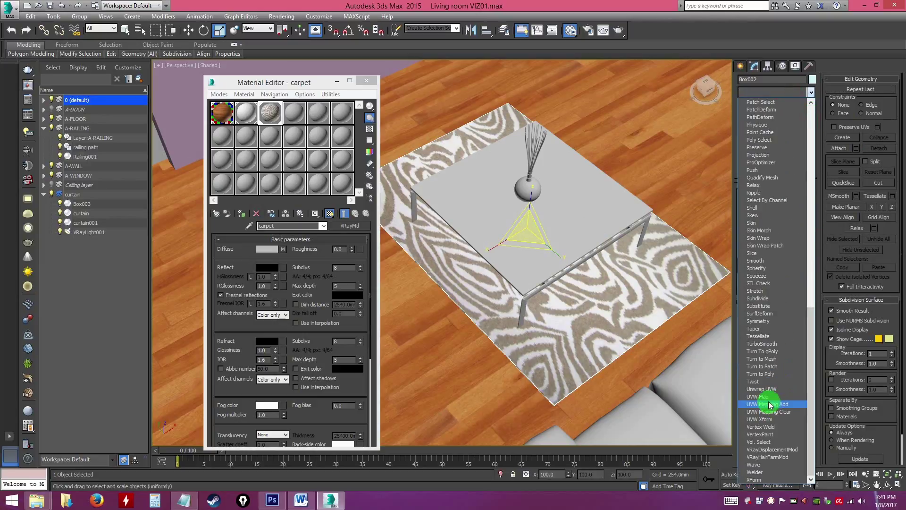
left_click(767, 399)
Step: Scale the rug's UVW Map gizmo along X to about 126%, then exit gizmo editing and deselect the rug
left_click(754, 104)
left_click(765, 114)
middle_click_drag(619, 260, 518, 256, "alt")
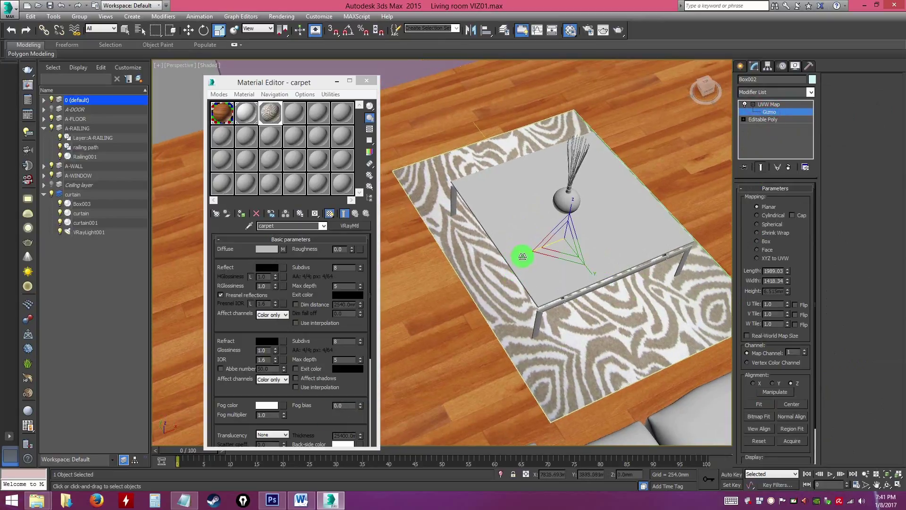
left_click_drag(522, 254, 514, 256)
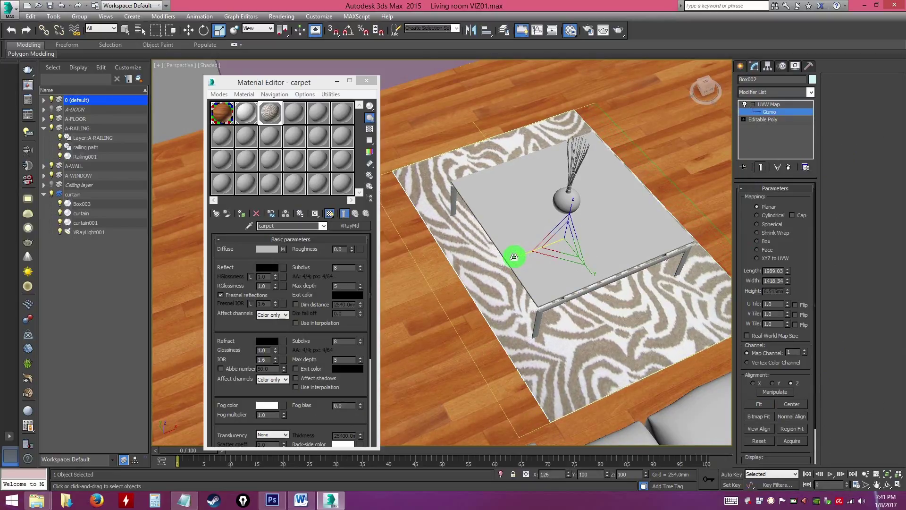
left_click(774, 105)
middle_click_drag(593, 310, 679, 228, "alt")
left_click(660, 152)
middle_click_drag(558, 298, 585, 244, "alt")
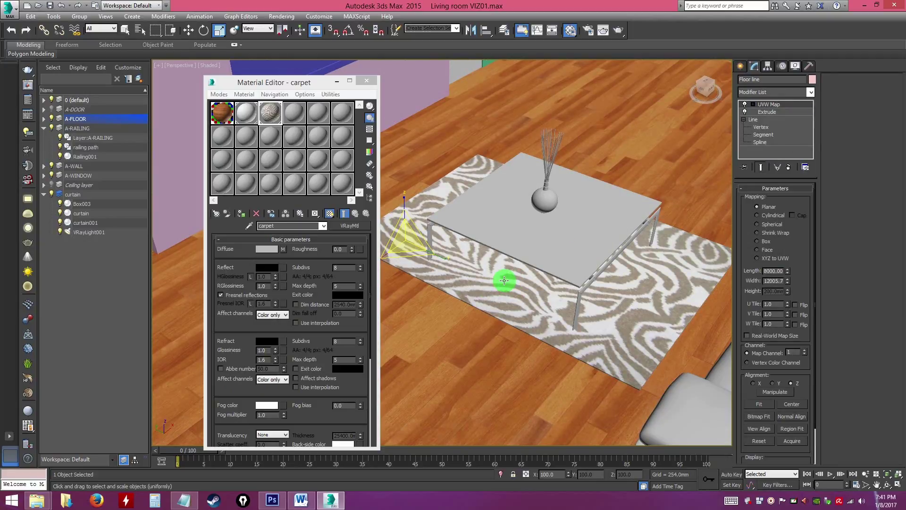
middle_click_drag(603, 331, 585, 253, "alt")
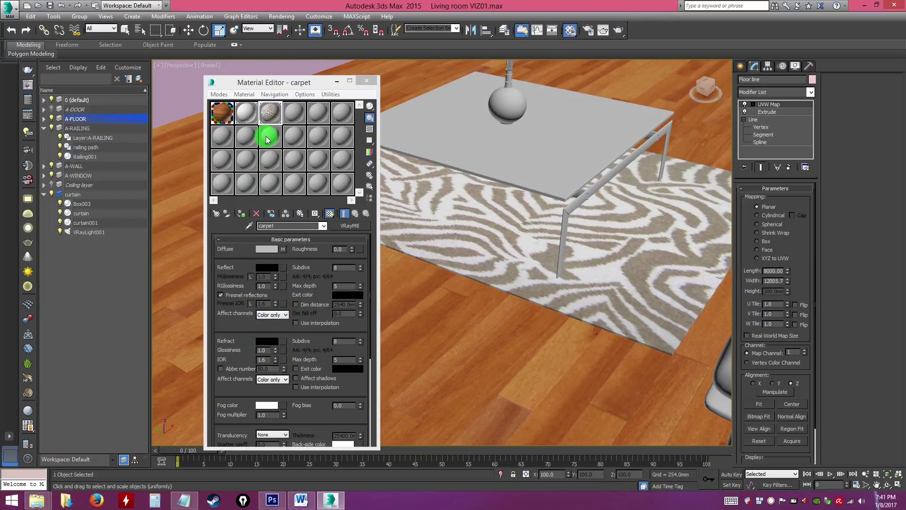
scroll(234, 325, "down", 8)
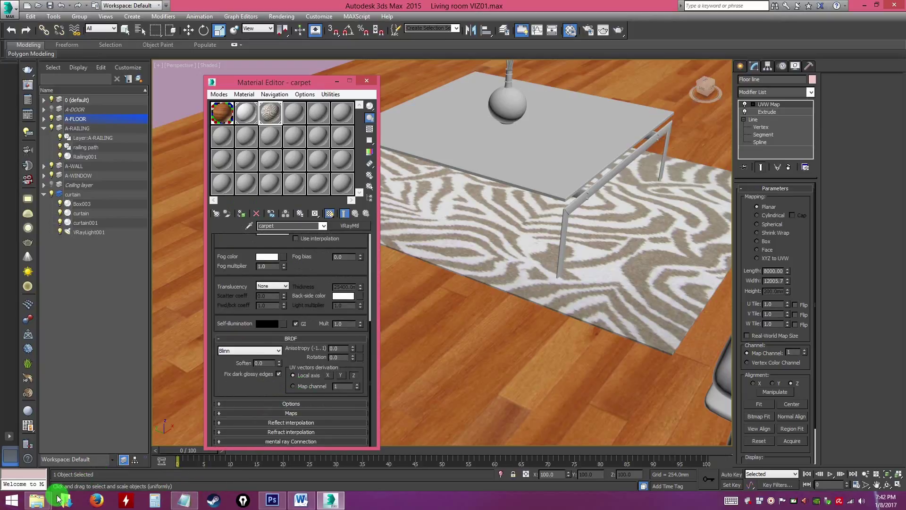
mouse_move(36, 500)
mouse_move(141, 461)
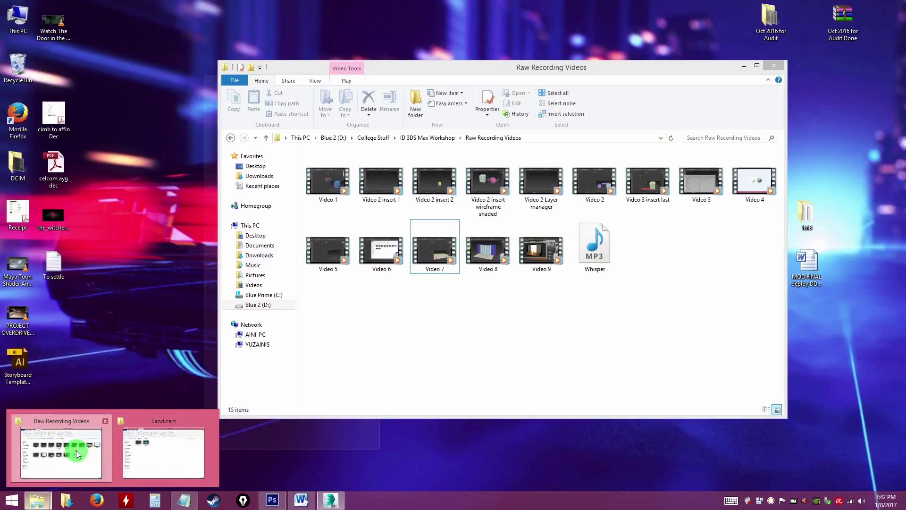
left_click(75, 450)
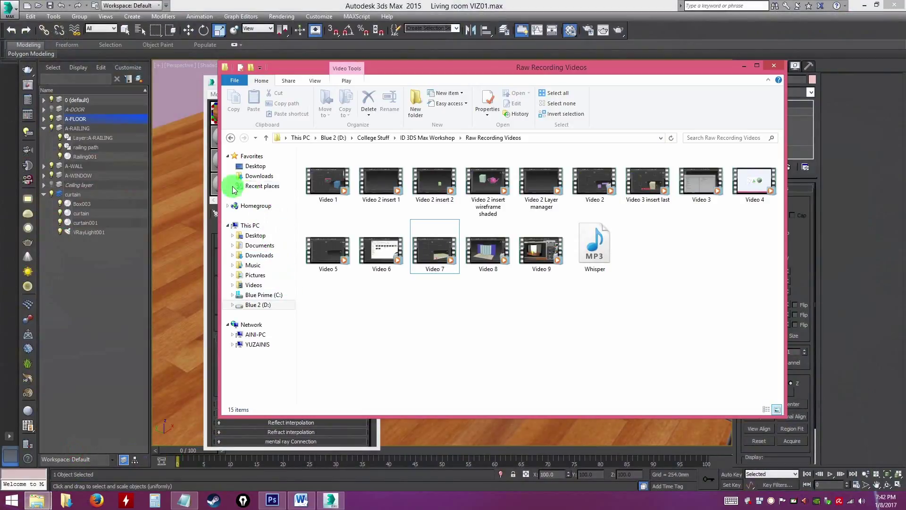
left_click(746, 70)
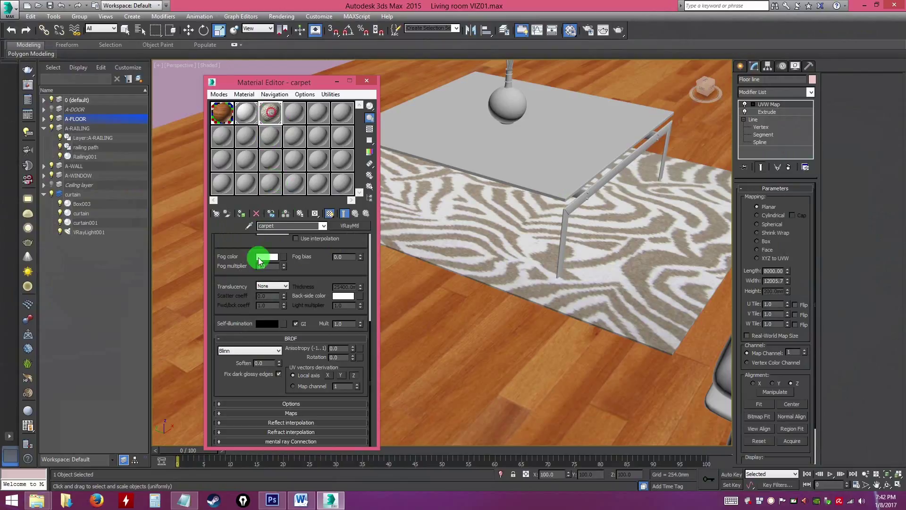
Step: Assign a Bitmap map to the Bump slot of the carpet material
left_click(291, 413)
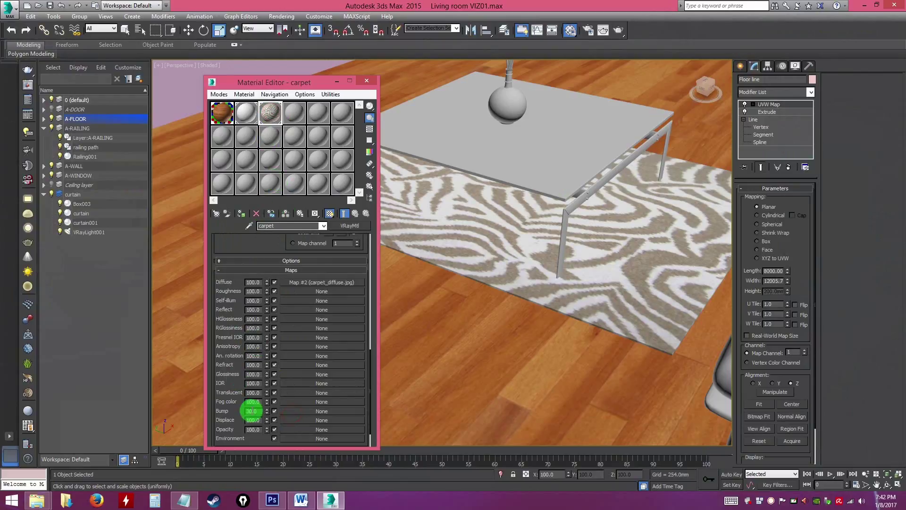
double_click(259, 411)
left_click(302, 413)
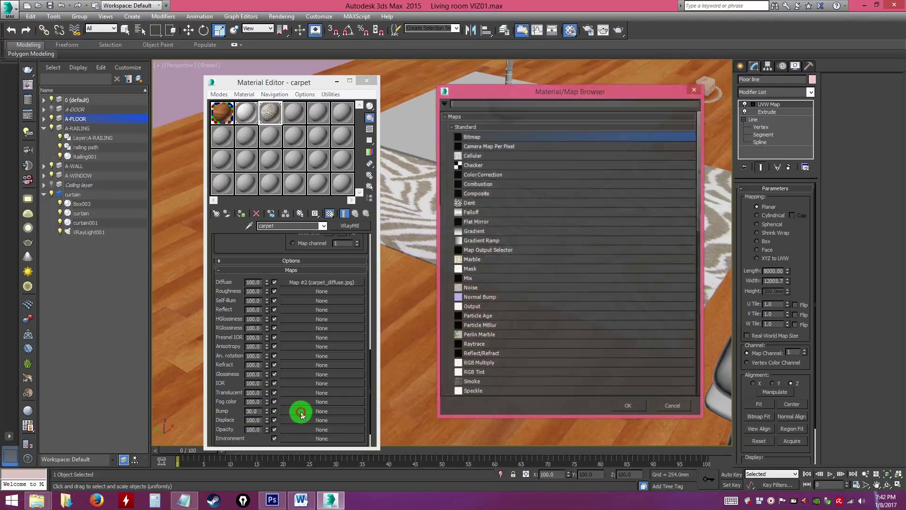
double_click(473, 137)
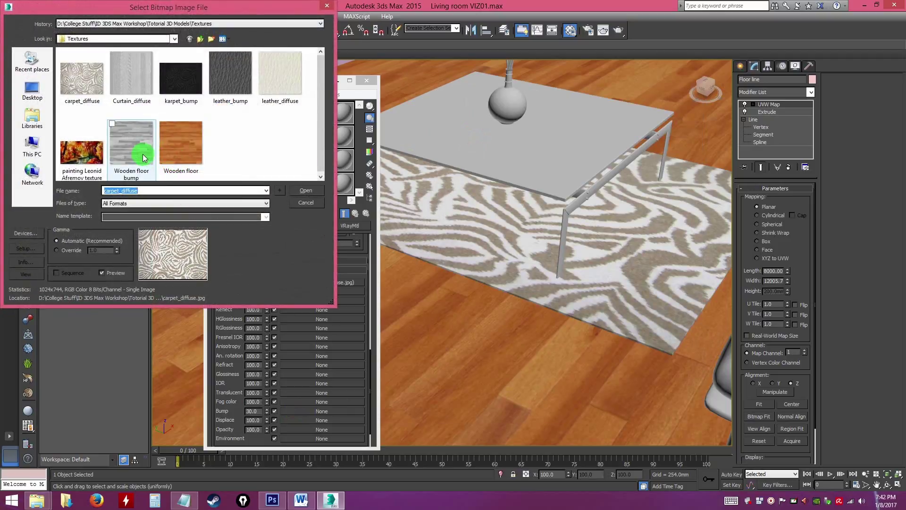
Step: Rename the texture file karpet_bump to carpet_bump and load it as the carpet's bump map
left_click(173, 86)
left_click(168, 102)
left_click(169, 102)
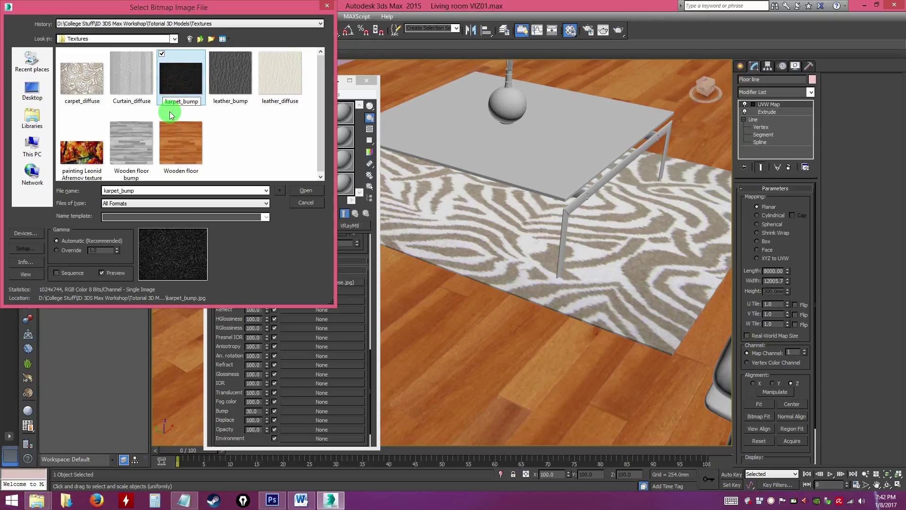
key("BackSpace")
type("c")
left_click(263, 131)
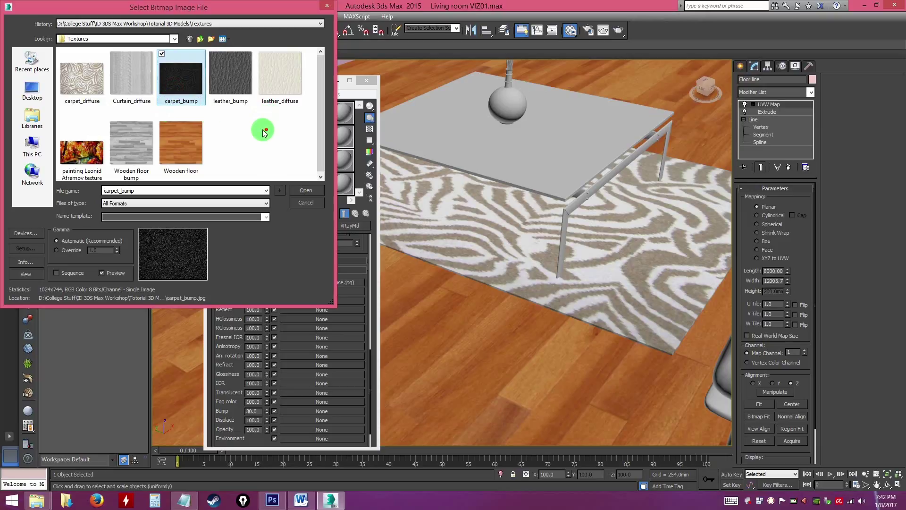
left_click(183, 83)
double_click(182, 83)
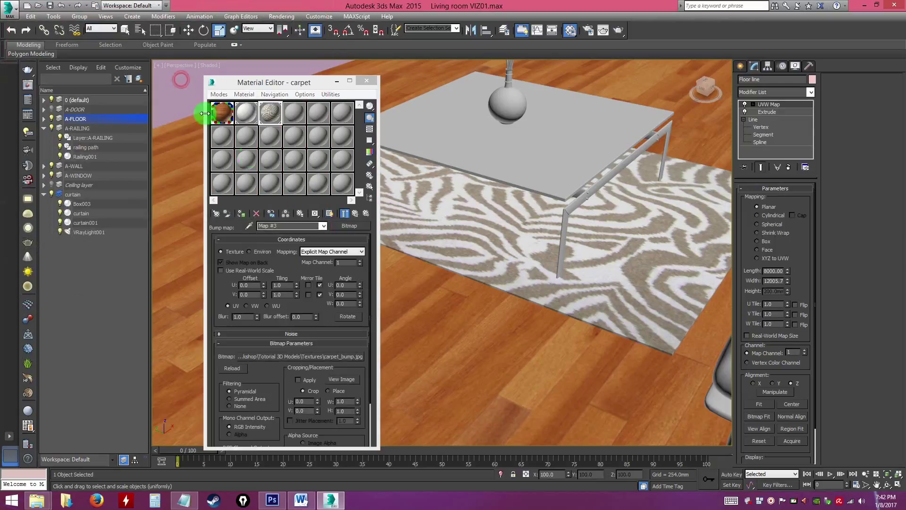
Step: Open an enlarged preview of the carpet material, place it beside the viewport, and return to the parent material's settings
double_click(271, 114)
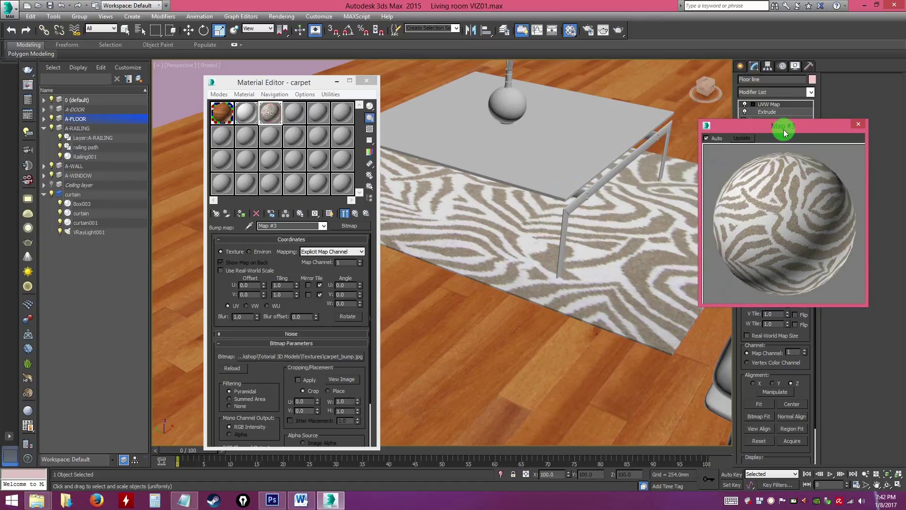
left_click_drag(785, 130, 813, 118)
middle_click_drag(616, 294, 595, 307, "alt")
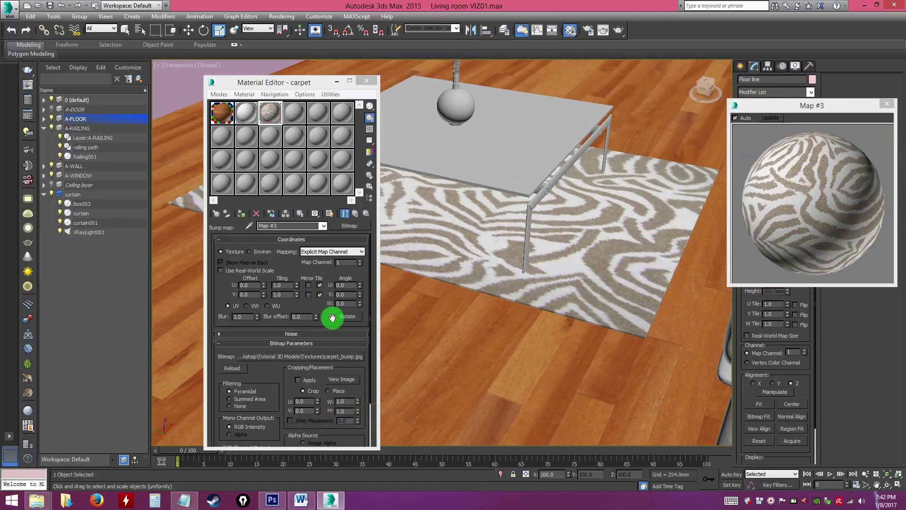
left_click(357, 214)
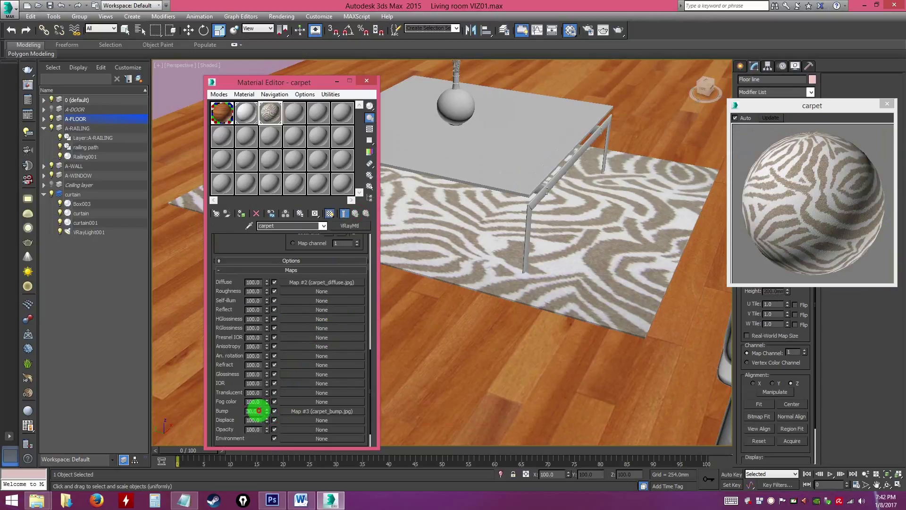
Step: Test-render the coffee table and rug from a wider view, then stop the render and close the frame buffer
middle_click_drag(546, 344, 519, 259, "alt")
left_click(619, 30)
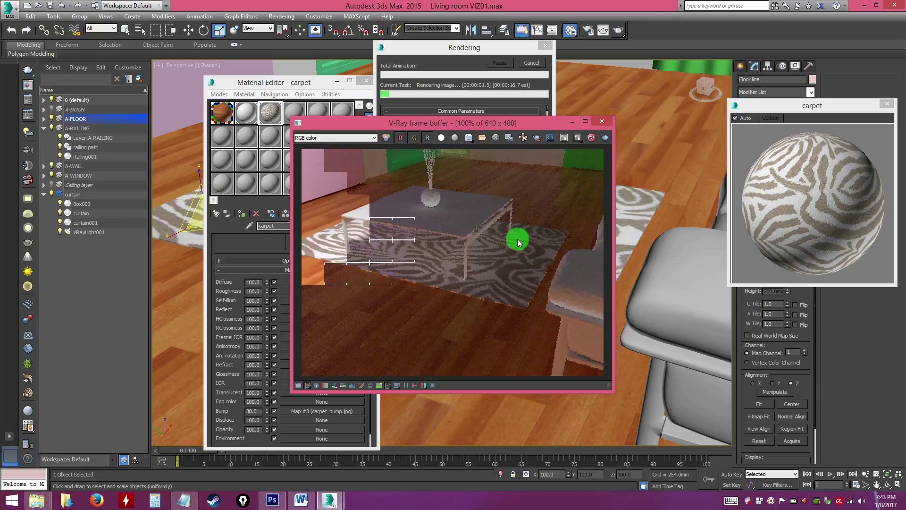
key("Escape")
left_click(602, 122)
Step: Test-render a close-up of the rug's corner to examine the bump, then cancel the render
scroll(496, 331, "up", 5)
middle_click_drag(500, 331, 494, 363, "alt")
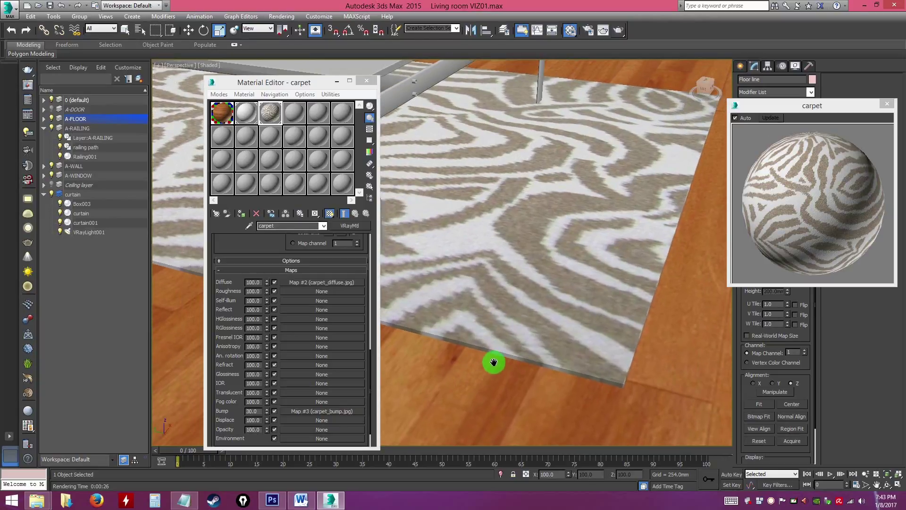
left_click(618, 30)
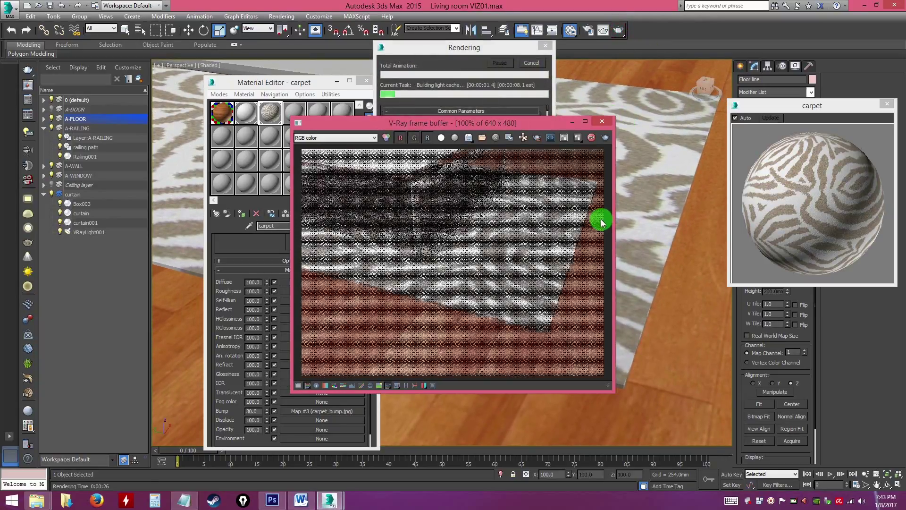
left_click(531, 63)
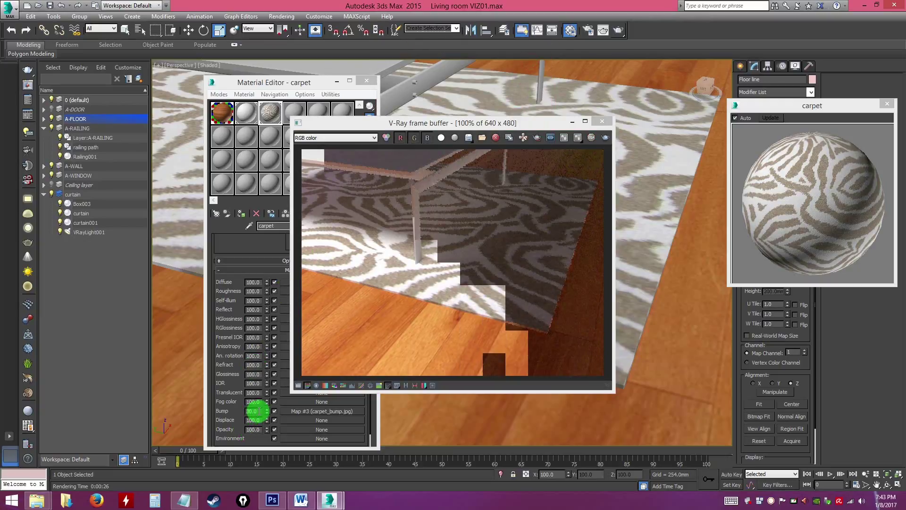
Step: Try bump amounts of 45 and 65 on the carpet material, and test-render the rug with the second value
left_click_drag(259, 410, 226, 411)
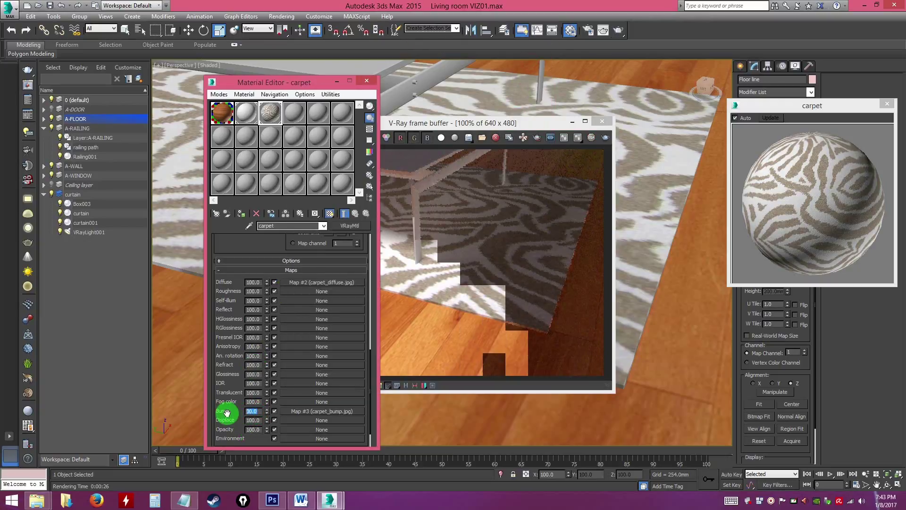
type("45")
key("Return")
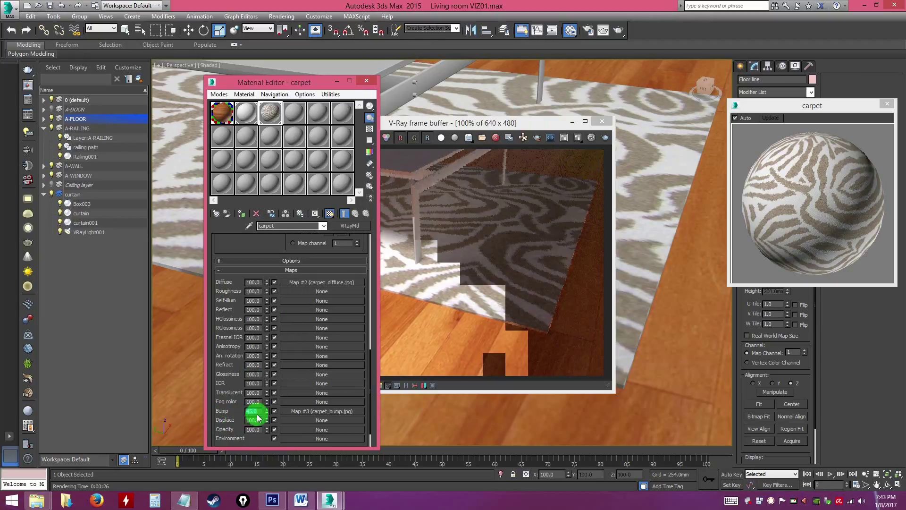
left_click_drag(261, 411, 216, 407)
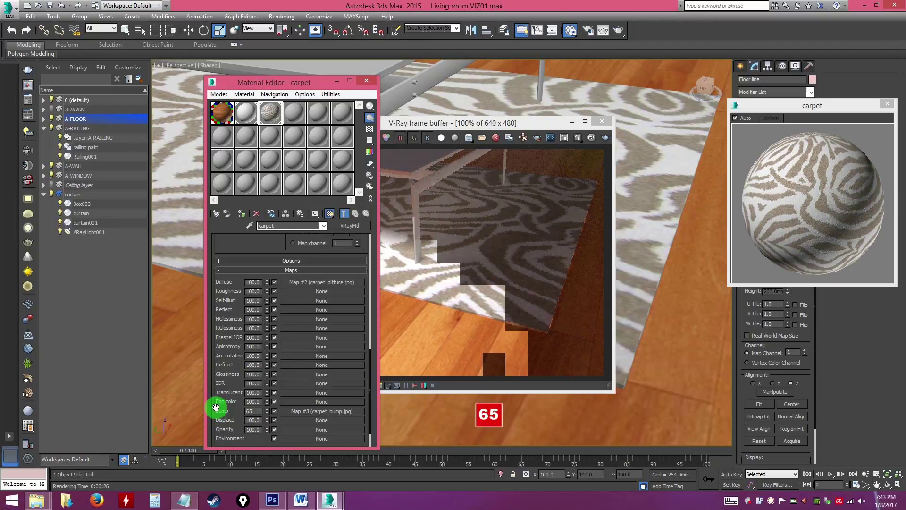
type("65")
key("Return")
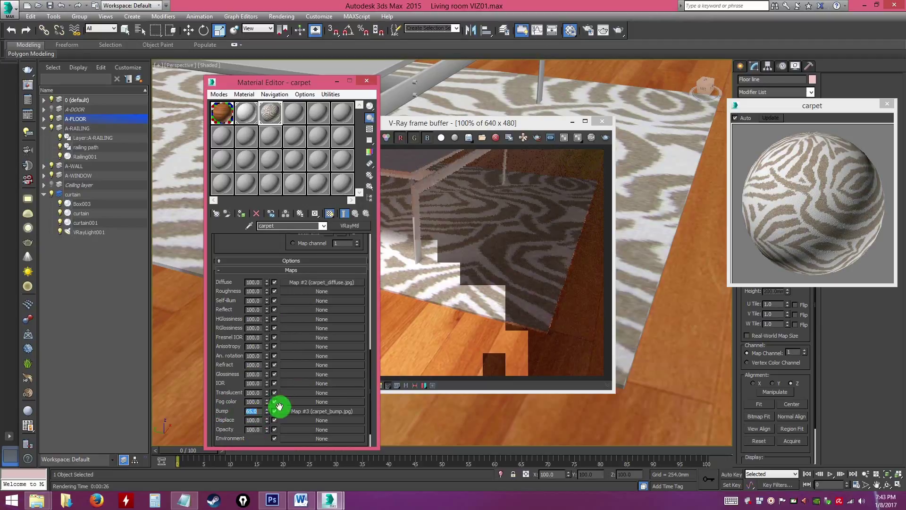
left_click(592, 138)
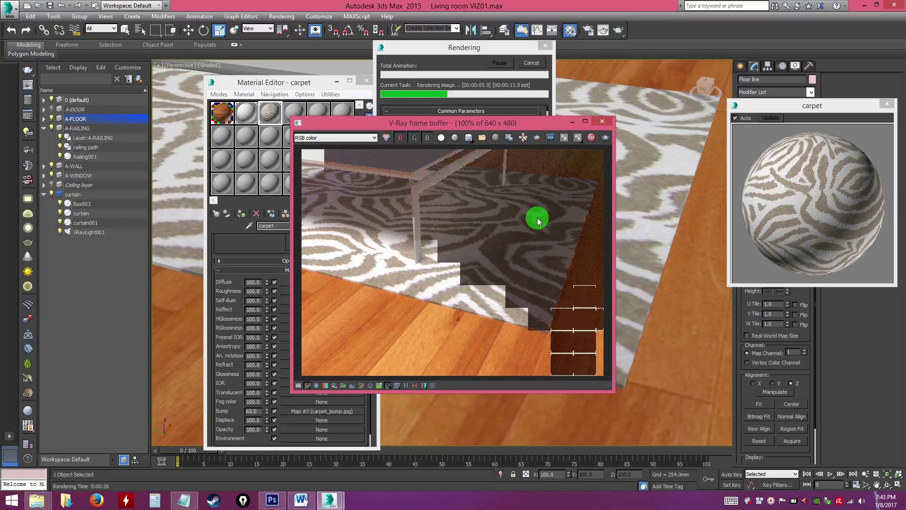
left_click(531, 63)
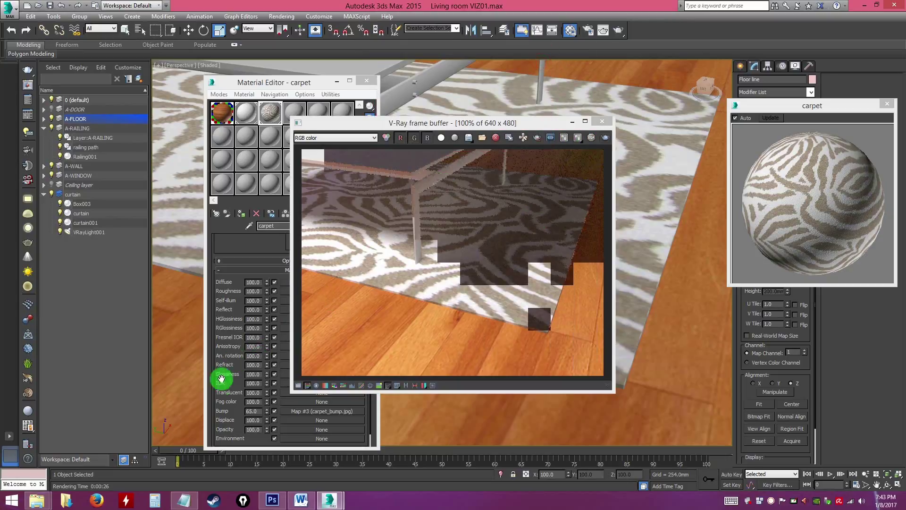
Step: Set the carpet material's bump amount to 100, test-render the rug close-up, and close the frame buffer
left_click(234, 425)
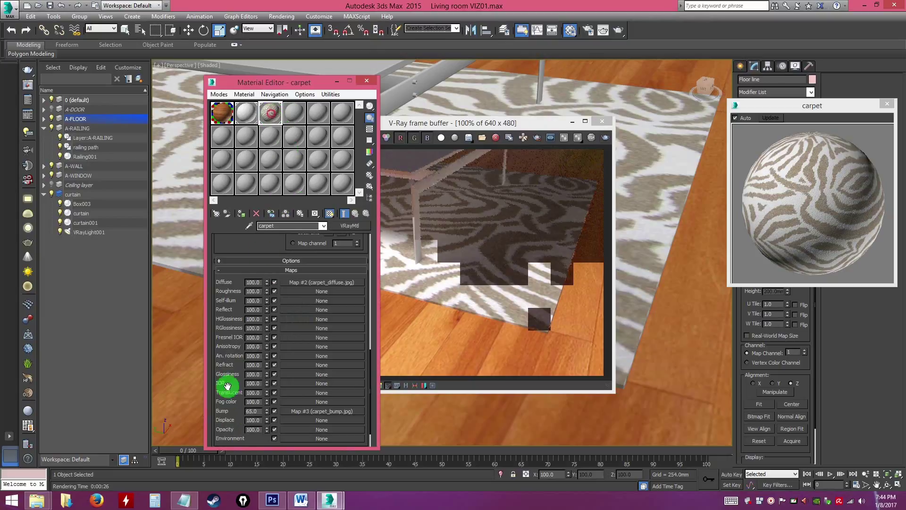
type("55")
left_click(212, 410)
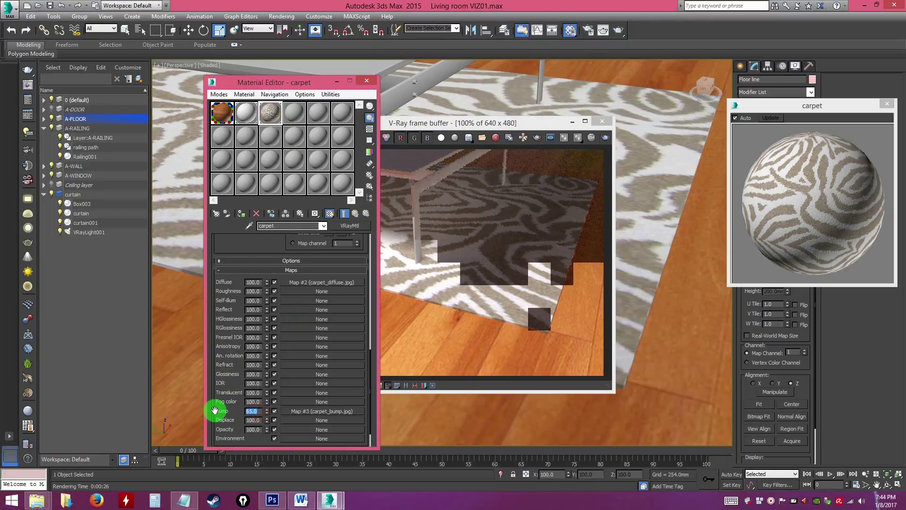
type("100")
key("Return")
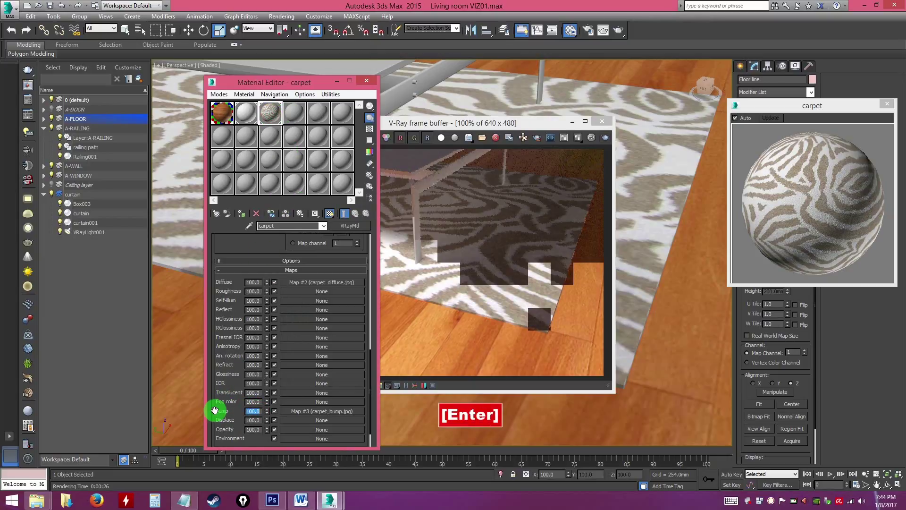
left_click(617, 33)
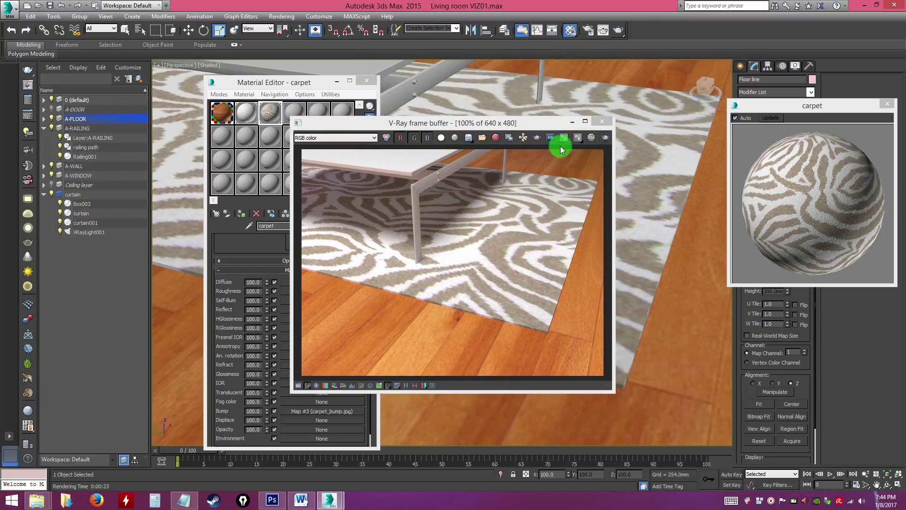
left_click(601, 123)
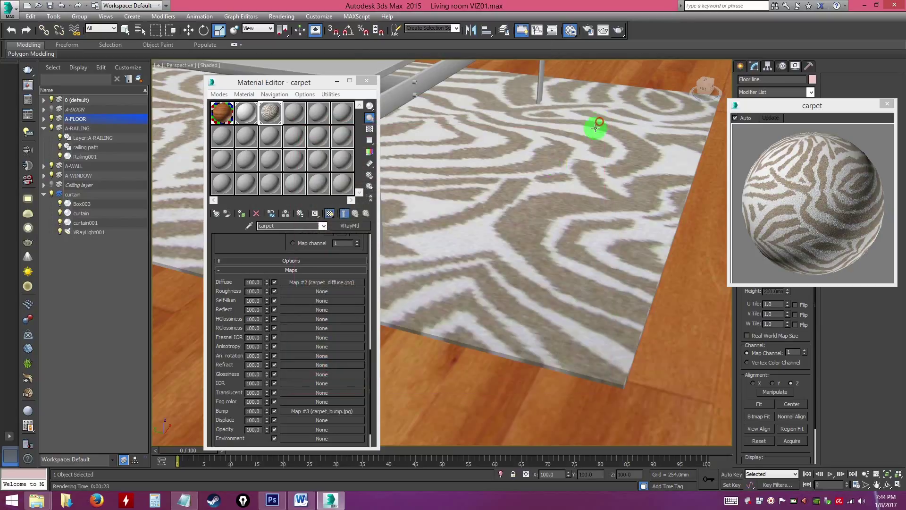
Step: Select the pink TV display wall and name the fourth, unused material "tv wall display"
mouse_move(554, 300)
middle_mouse_down("alt")
mouse_move(588, 292)
mouse_move(528, 329)
mouse_move(603, 318)
mouse_move(518, 269)
mouse_move(568, 279)
mouse_move(589, 299)
mouse_move(522, 311)
mouse_move(551, 334)
mouse_move(597, 327)
mouse_move(587, 307)
mouse_move(633, 316)
mouse_move(562, 289)
mouse_move(536, 263)
mouse_move(658, 318)
mouse_move(552, 291)
mouse_move(628, 314)
mouse_move(618, 315)
mouse_move(646, 311)
mouse_move(609, 310)
mouse_move(580, 289)
mouse_move(593, 288)
mouse_move(542, 312)
middle_mouse_up("alt")
scroll(557, 274, "up", 3)
scroll(627, 313, "up", 2, "alt")
scroll(618, 316, "down", 2)
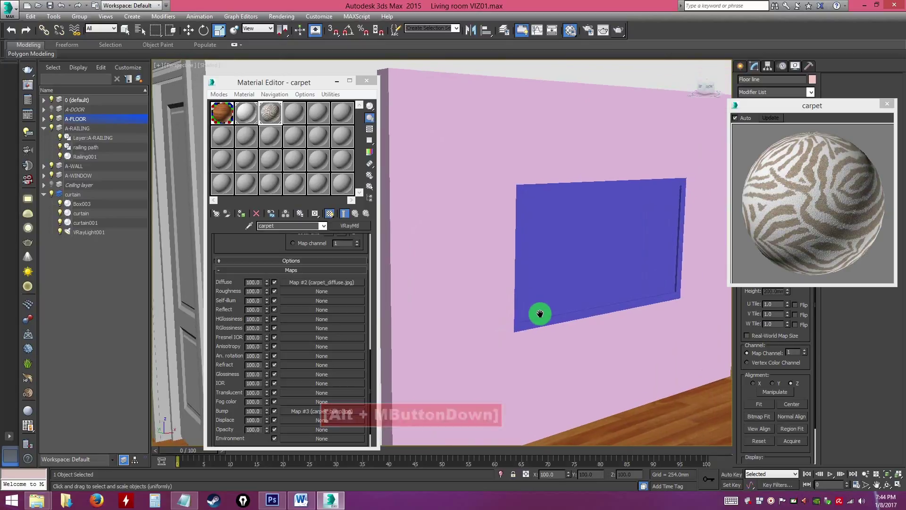
middle_click_drag(487, 264, 485, 266, "alt")
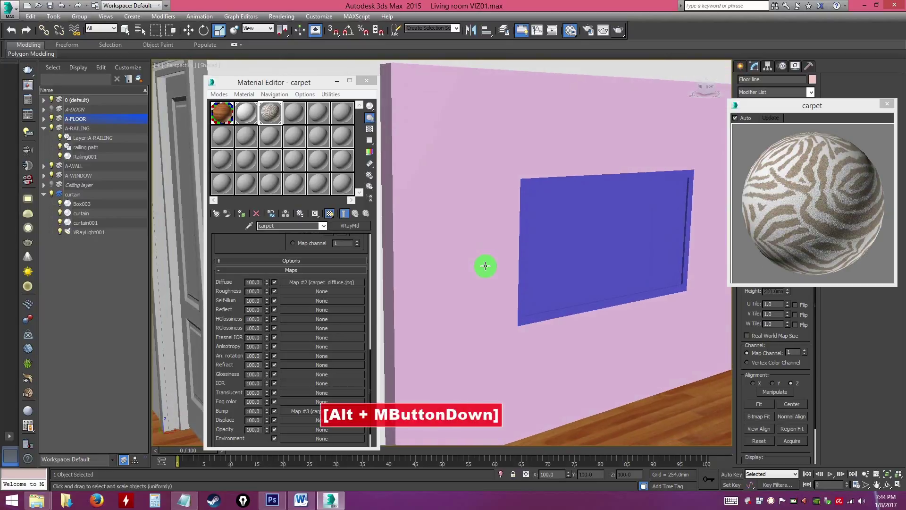
left_click(300, 112)
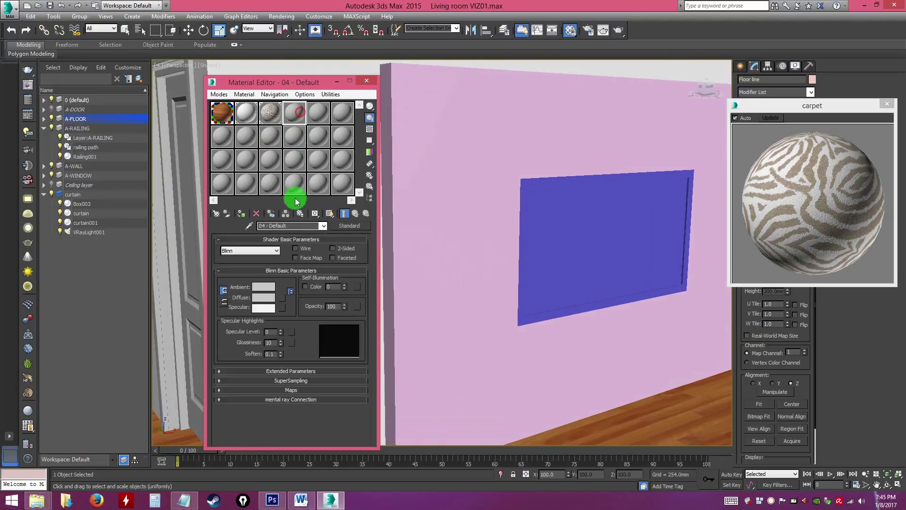
left_click(421, 224)
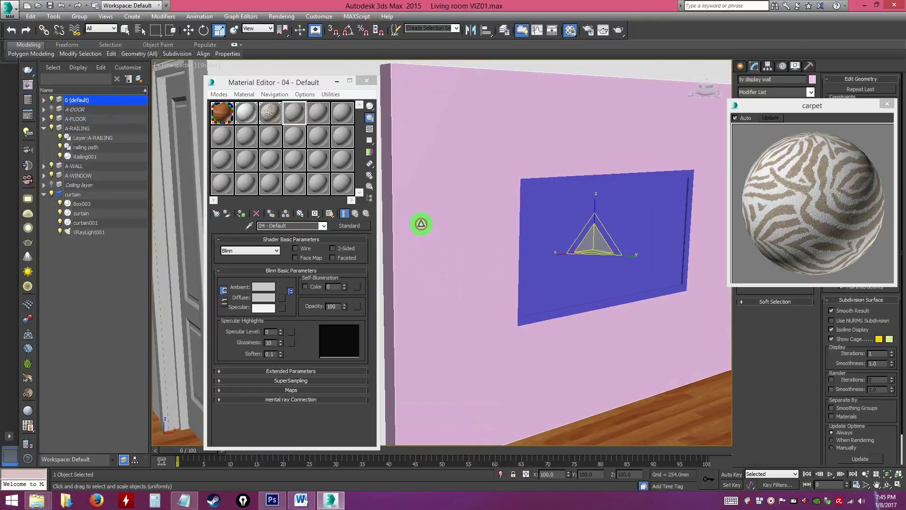
left_click(289, 117)
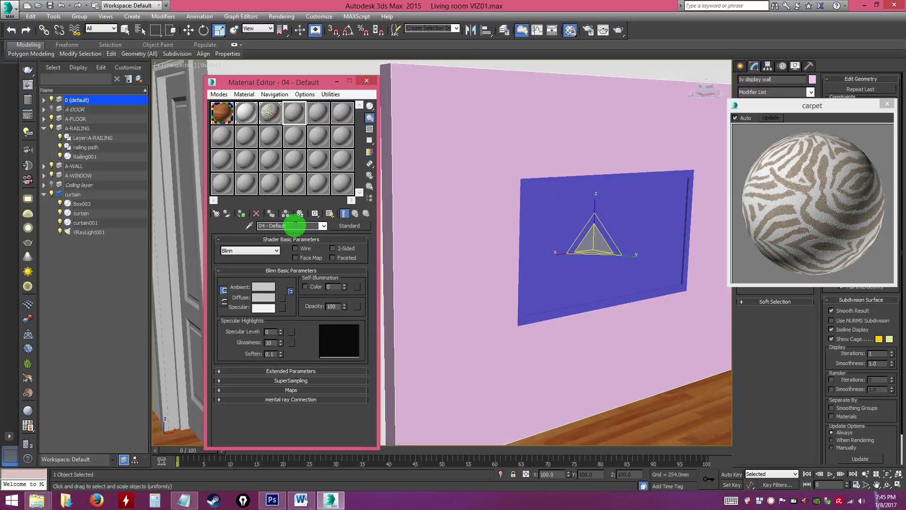
left_click_drag(295, 225, 211, 230)
type("tv wall ")
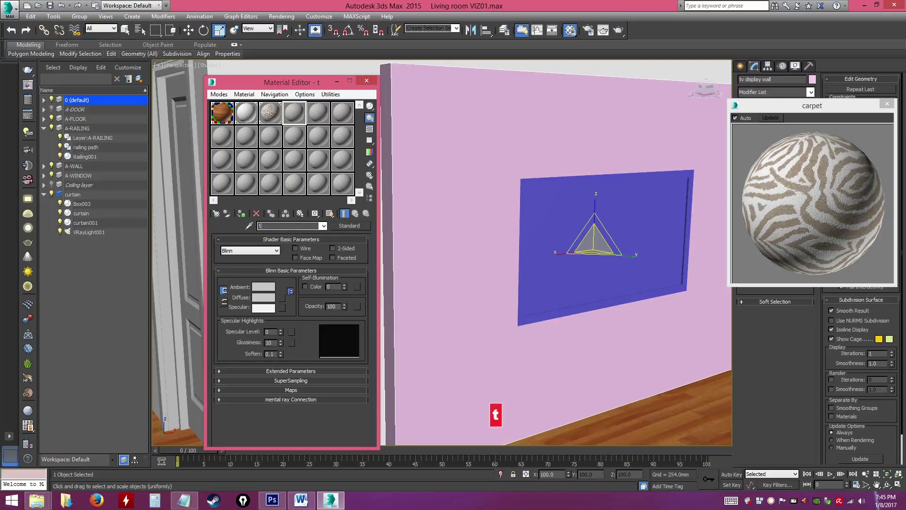
type("display")
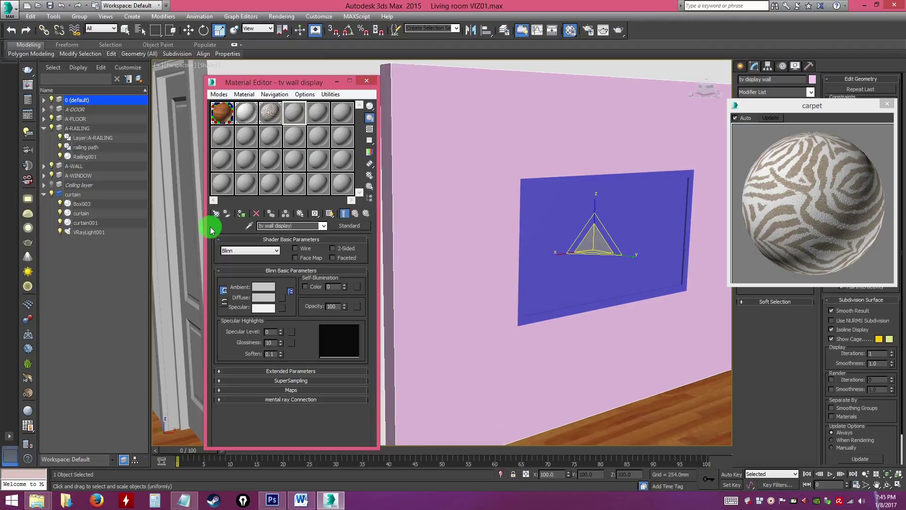
Step: Rename the display wall, carpet and wall materials to "tv wall display mat", "carpet mat" and "wall mat"
type(" mat")
key("Return")
left_click(271, 112)
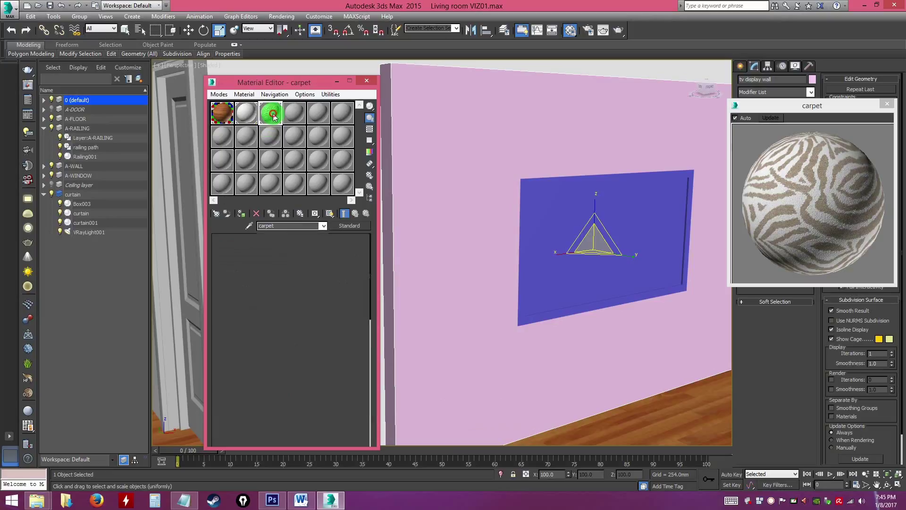
left_click(279, 215)
type("mat")
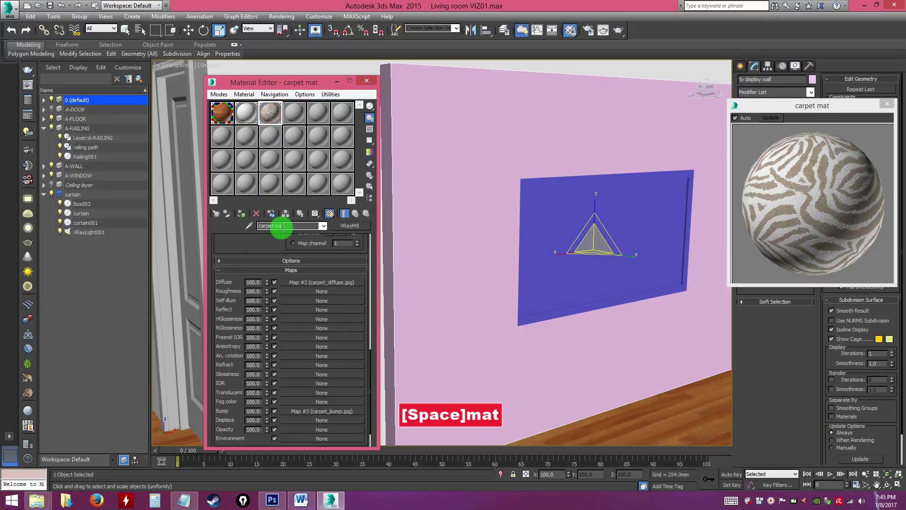
key("Return")
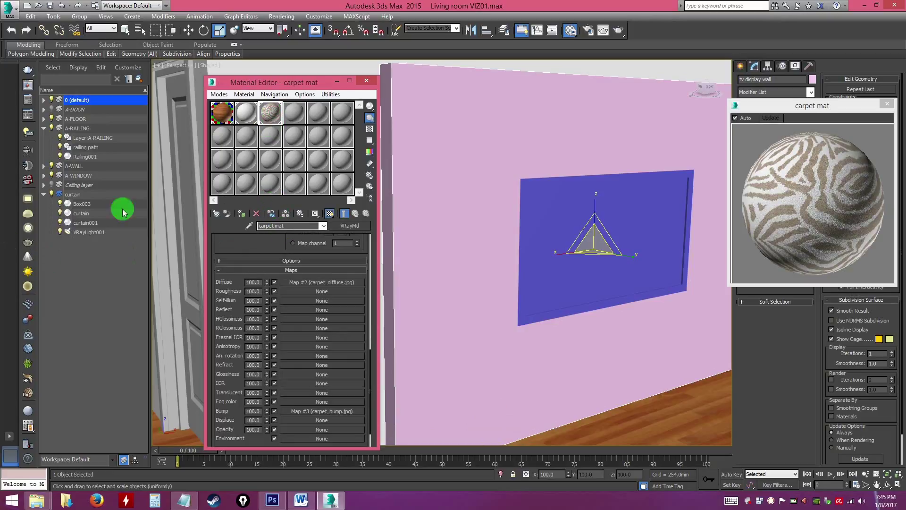
left_click(247, 114)
left_click(286, 235)
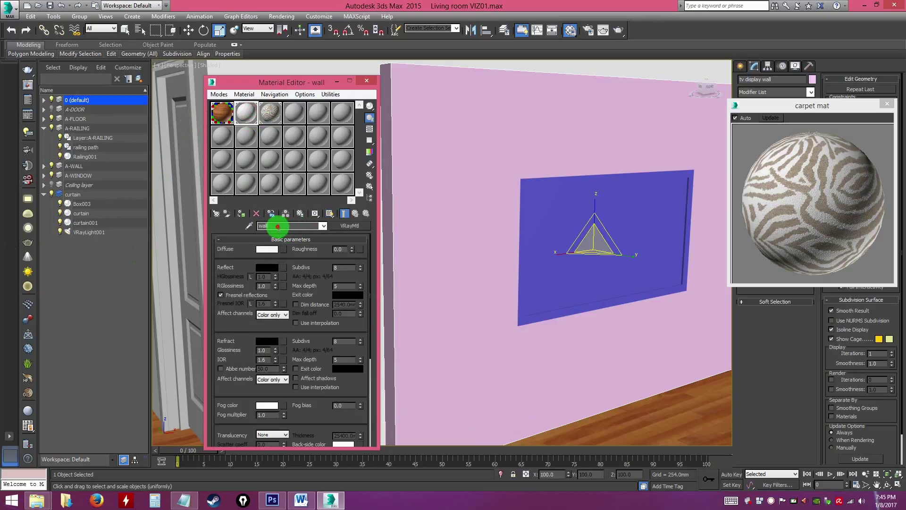
type("mat")
key("Return")
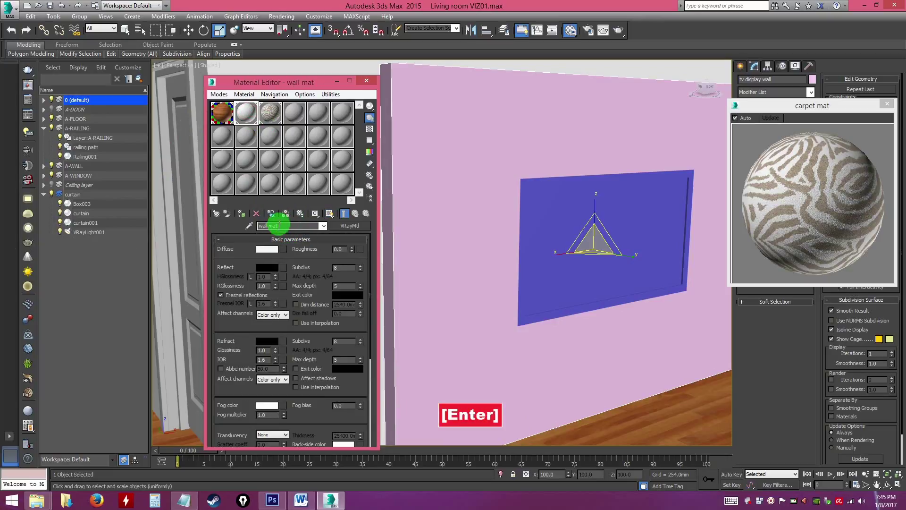
Step: Assign the "tv wall display mat" material to the TV display wall and change its type to VRayMtl
left_click(294, 113)
left_click_drag(293, 114, 437, 153)
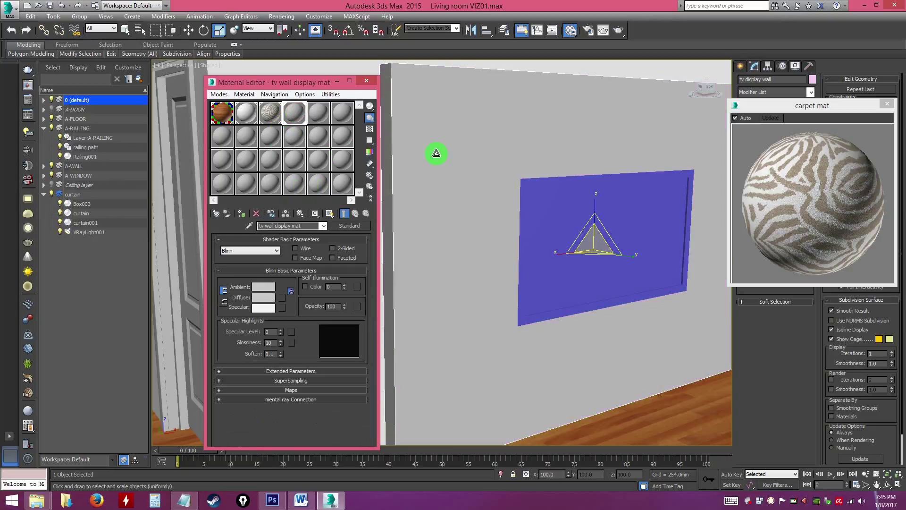
left_click(351, 227)
left_click(474, 377)
double_click(479, 376)
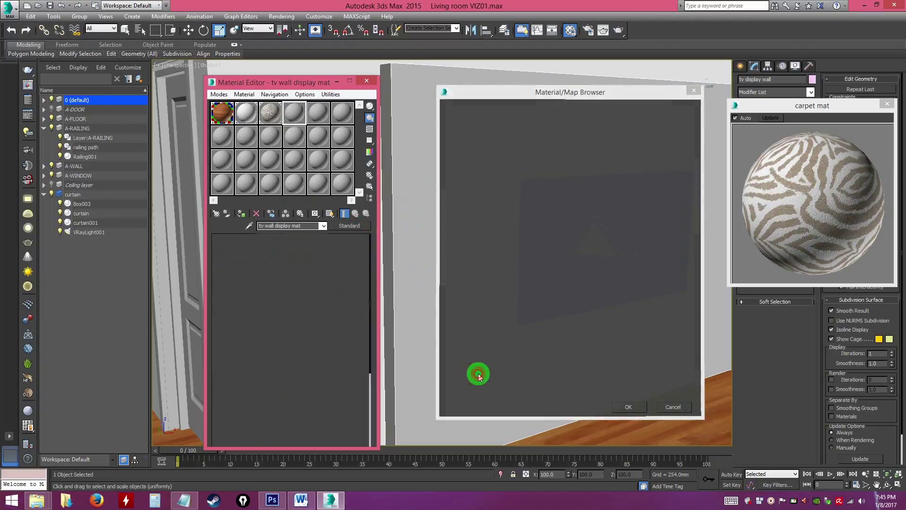
Step: Darken the TV wall display material's diffuse colour to a near-black brown with red 2, green 0, blue 0
left_click(268, 253)
left_click(276, 75)
left_click_drag(279, 72, 278, 67)
left_click_drag(203, 120, 196, 129)
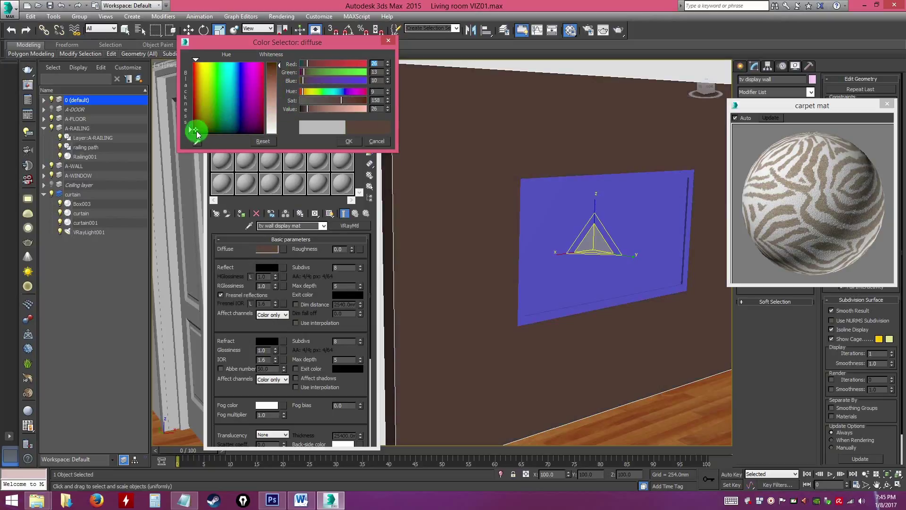
left_click_drag(272, 70, 272, 63)
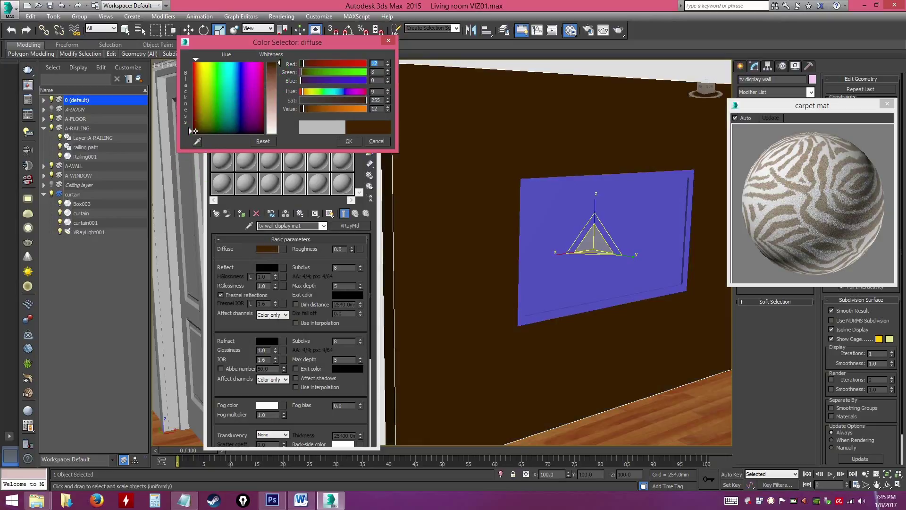
left_click(195, 133)
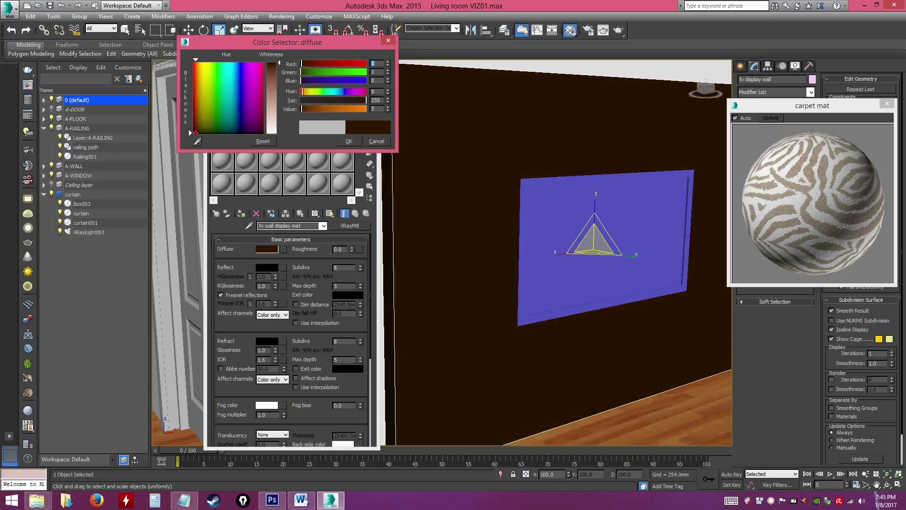
left_click(195, 134)
Step: Examine the darkened display wall against the rest of the room, then reselect the wall
middle_click_drag(593, 306, 614, 328, "alt")
scroll(630, 326, "down", 5)
left_click(579, 115)
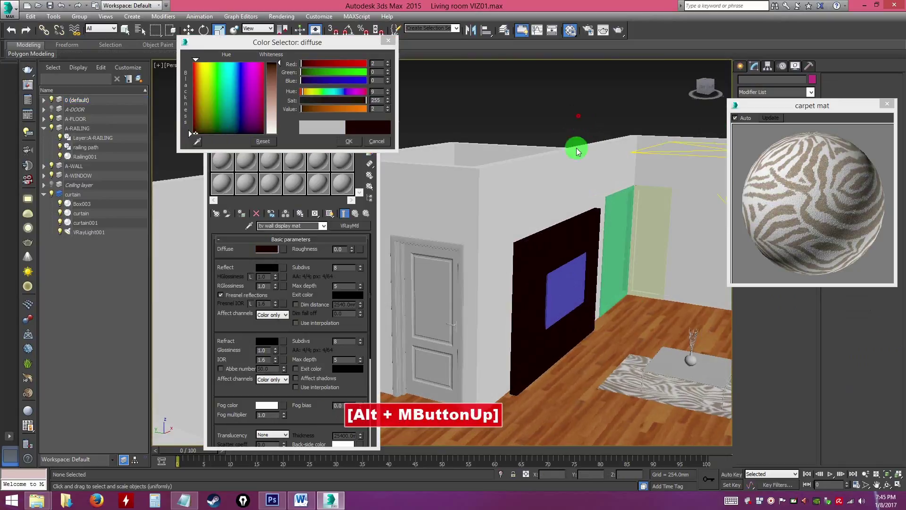
scroll(574, 289, "up", 5)
middle_click_drag(575, 290, 538, 265, "alt")
scroll(551, 294, "down", 4)
left_click(451, 242)
left_click(222, 164)
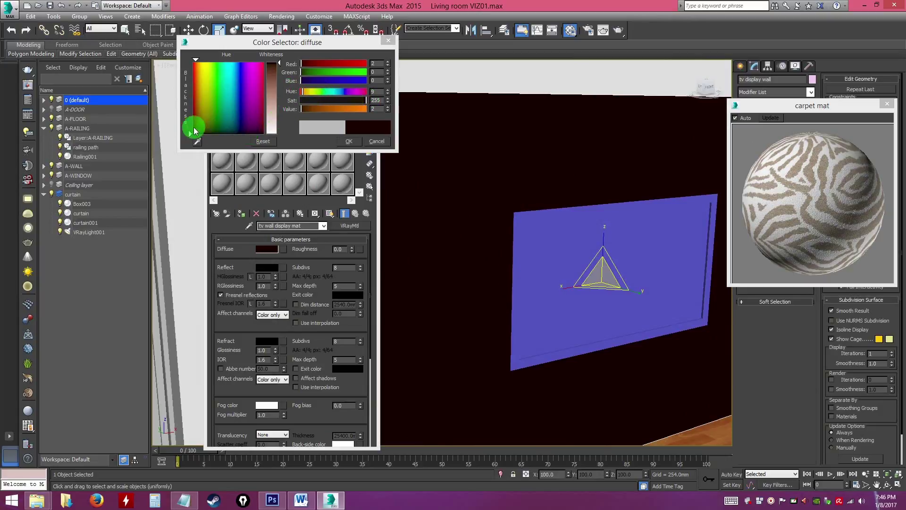
Step: Fine-tune the material's diffuse colour to red 3, green 1, blue 0 and accept it
left_click(194, 135)
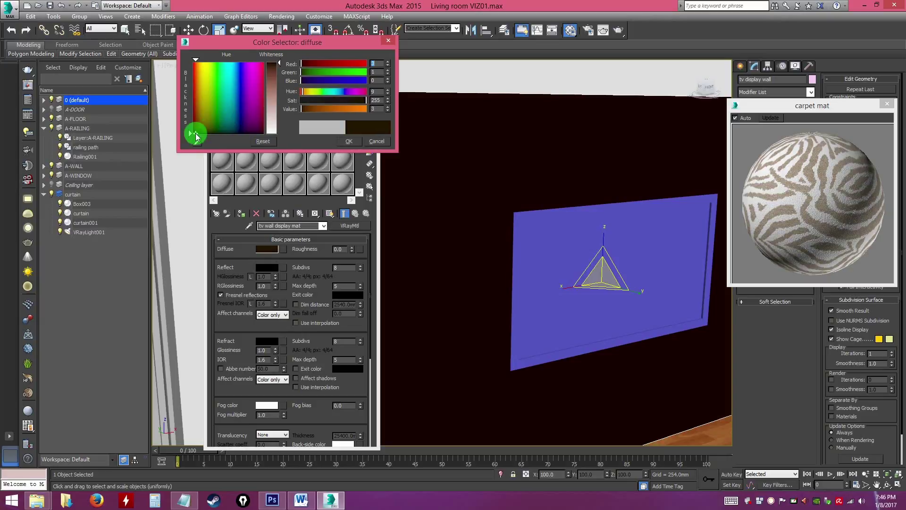
left_click(278, 64)
left_click_drag(278, 64, 279, 65)
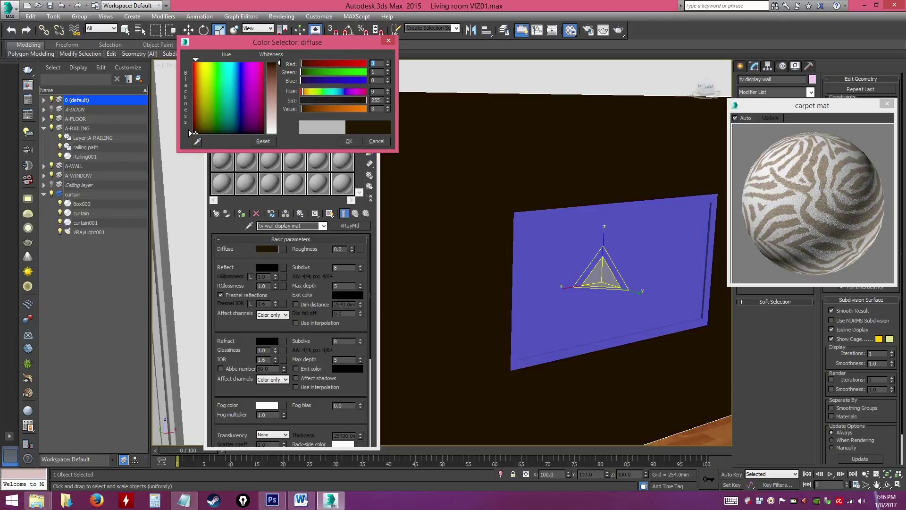
middle_click_drag(537, 238, 539, 226, "alt")
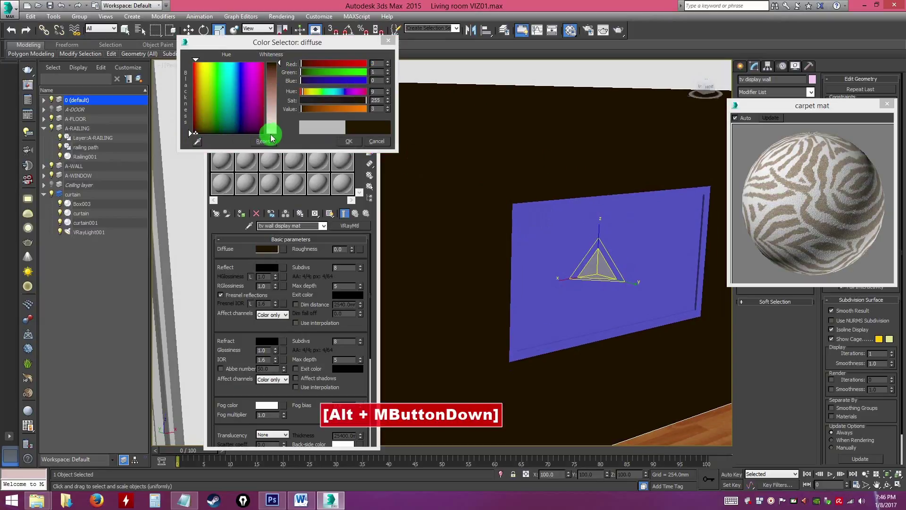
left_click(346, 145)
Step: Set the TV wall display material's reflection colour to a grey of value 82 and close the carpet material's preview
middle_click_drag(520, 285, 532, 293, "alt")
scroll(532, 293, "down", 3)
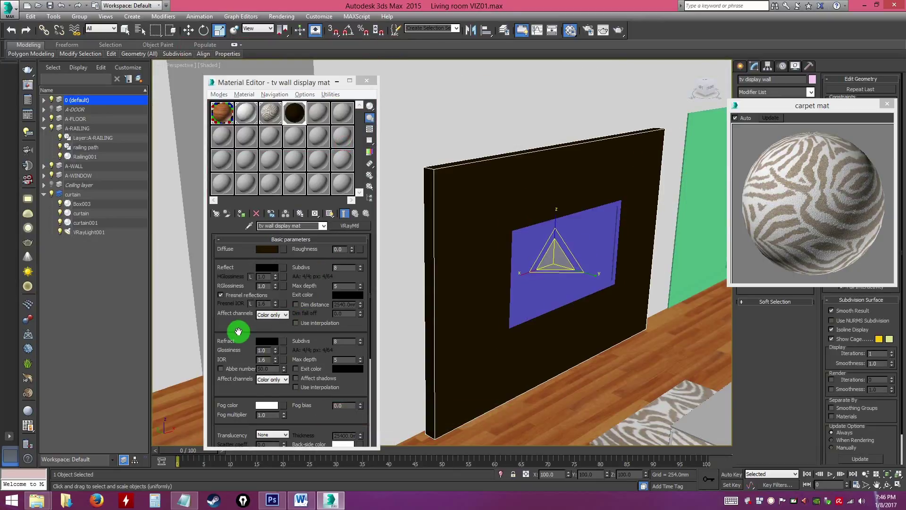
left_click_drag(239, 331, 235, 317)
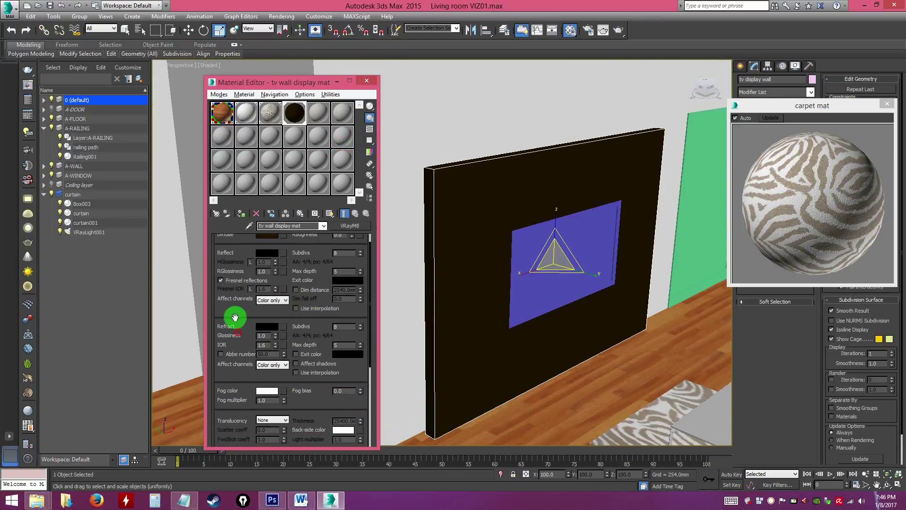
left_click(266, 254)
left_click_drag(273, 65, 277, 86)
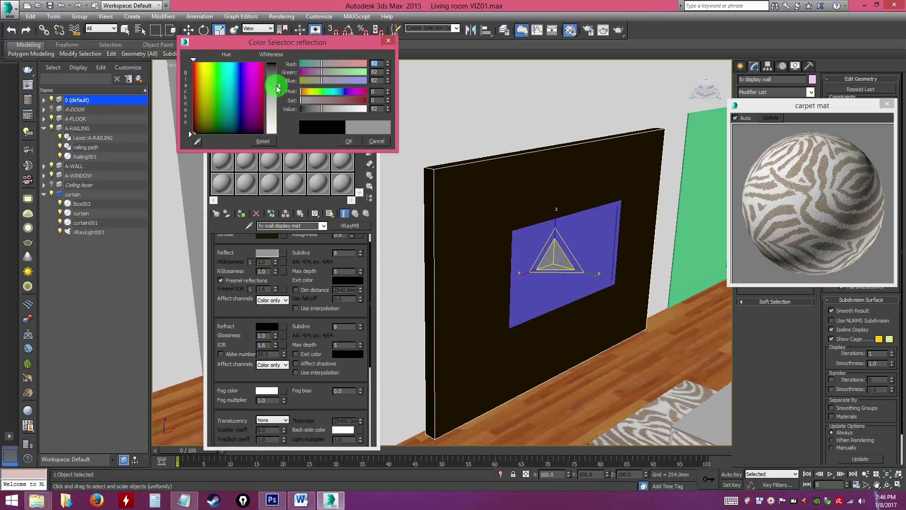
left_click(888, 105)
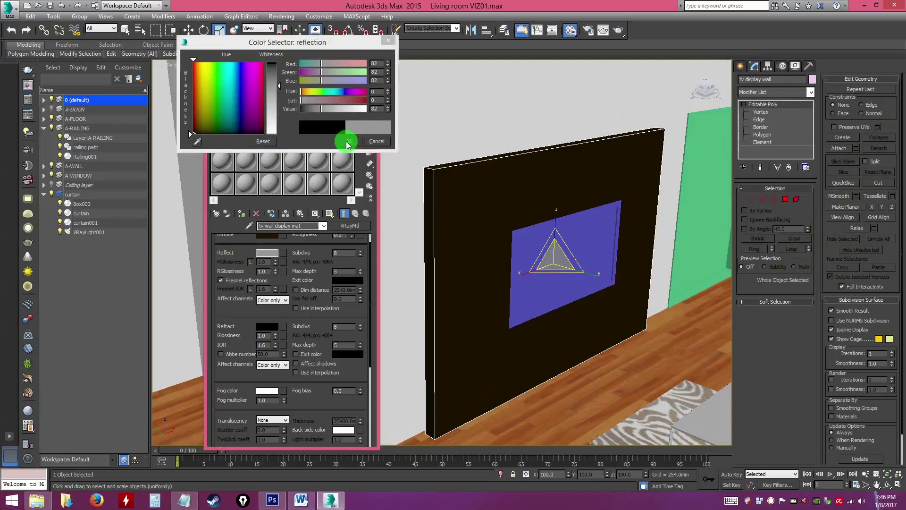
left_click(348, 141)
Step: Show an enlarged preview of the TV wall display material with a multicoloured checker background
double_click(294, 113)
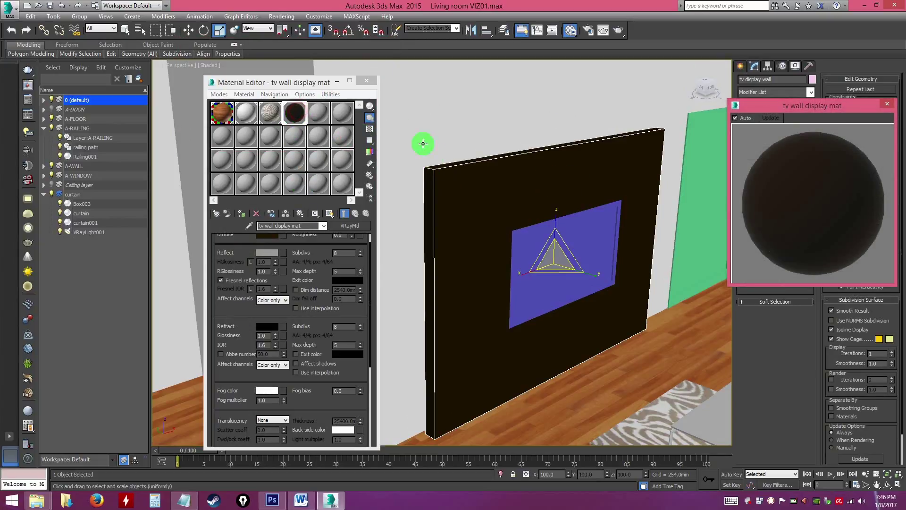
left_click(370, 130)
left_click(787, 201)
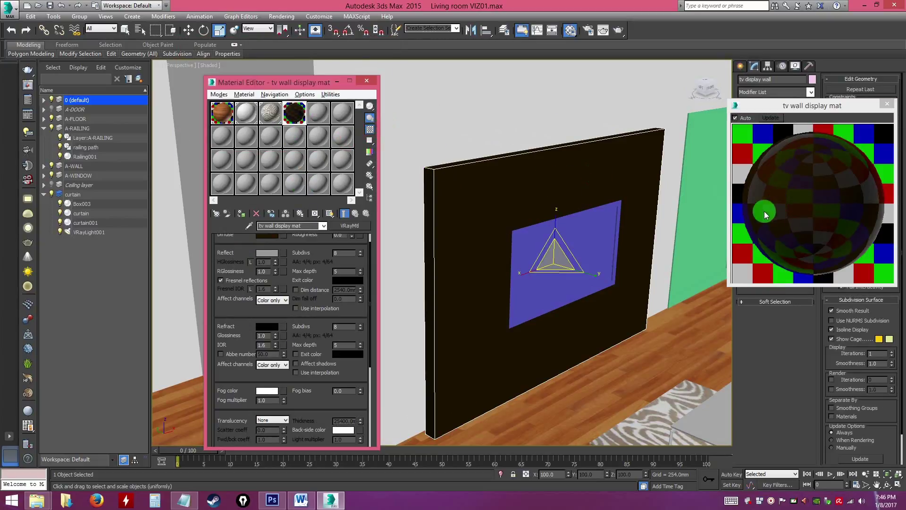
Step: Test-render the reflective TV display wall from the living room side, then close the frame buffer
left_click_drag(238, 311, 274, 313)
middle_click_drag(569, 386, 530, 312, "alt")
left_click(620, 31)
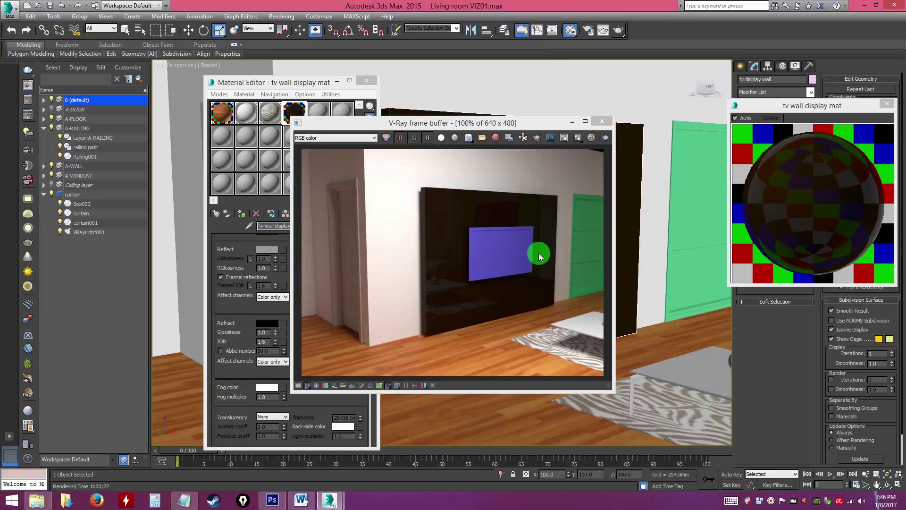
left_click(601, 122)
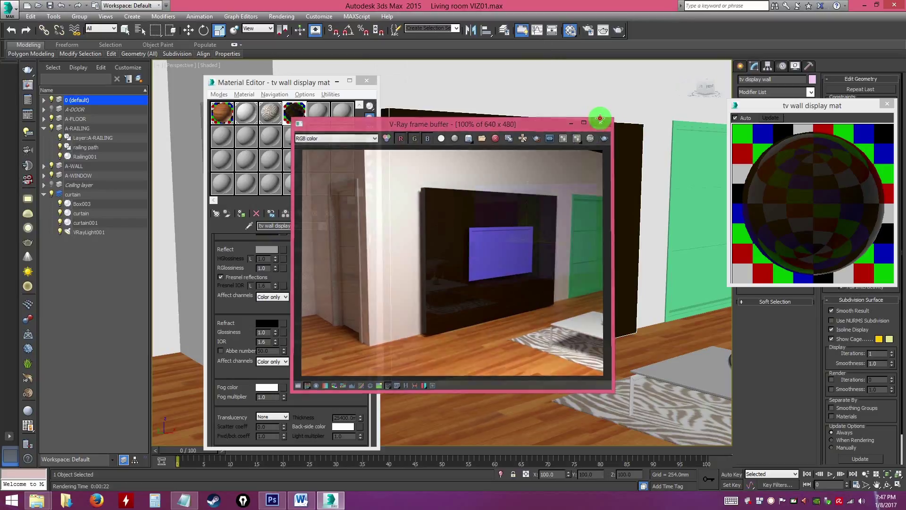
Step: Examine the TV display wall's side edge and the gap between it and the room wall from several angles
middle_click_drag(518, 320, 528, 328, "alt")
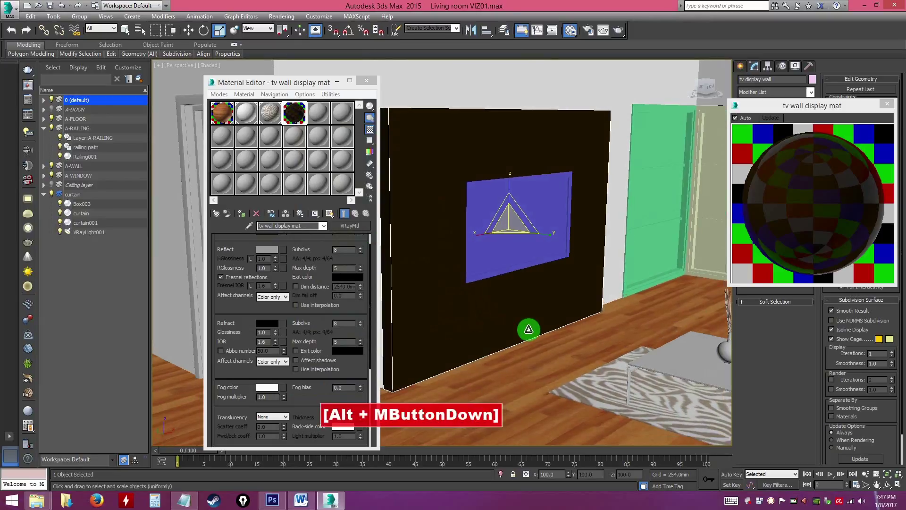
middle_click_drag(591, 330, 540, 136, "alt")
left_click(540, 135)
middle_click_drag(540, 257, 518, 224, "alt")
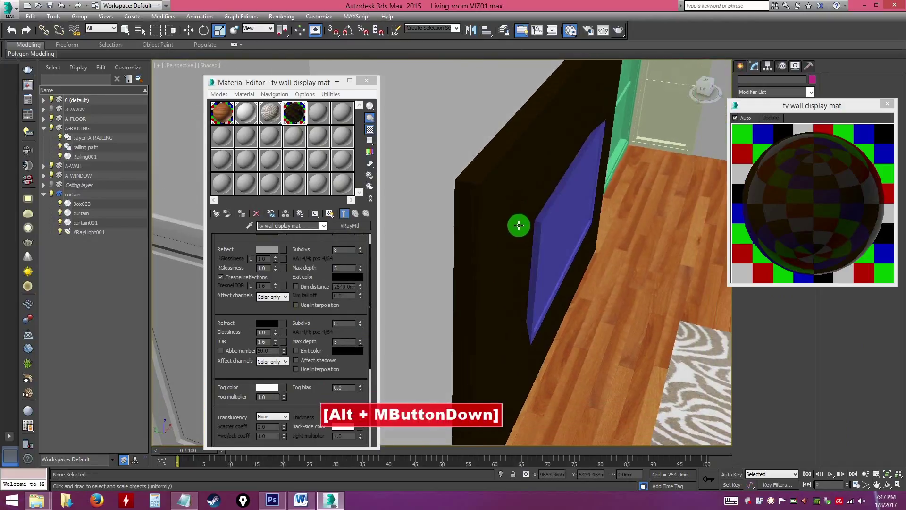
left_click(489, 197)
middle_click_drag(490, 197, 472, 200, "alt")
middle_click_drag(491, 239, 476, 184, "alt")
middle_click_drag(501, 268, 587, 208, "alt")
left_click(692, 87)
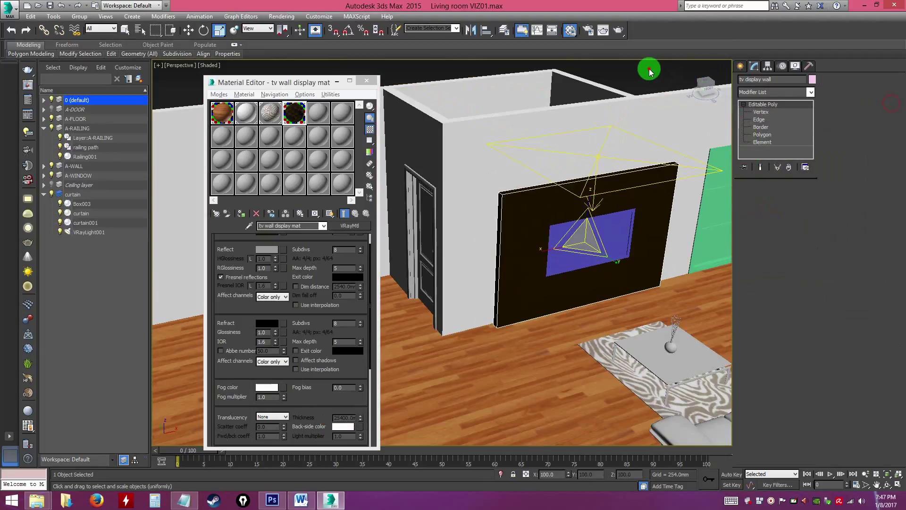
Step: Draw a cylinder about 29 mm in radius and 239 mm high in the gap behind the display wall, at its door end
left_click(740, 66)
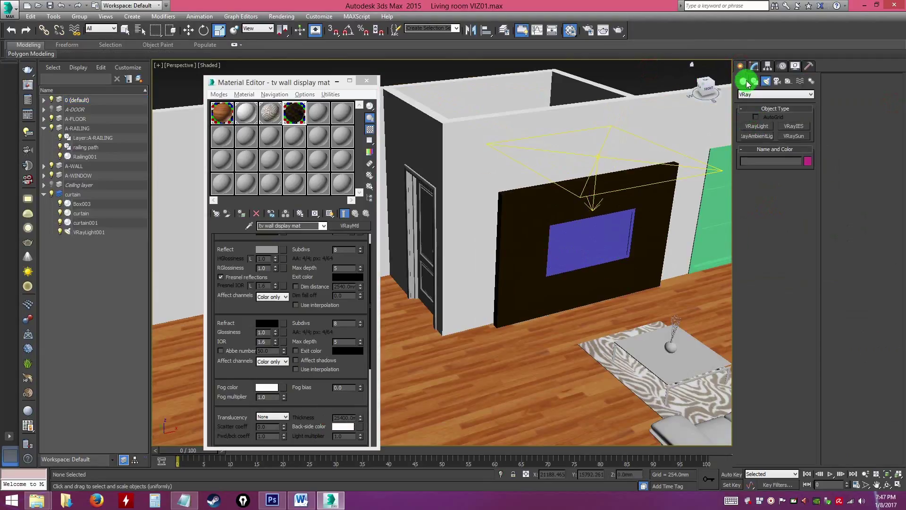
left_click(747, 83)
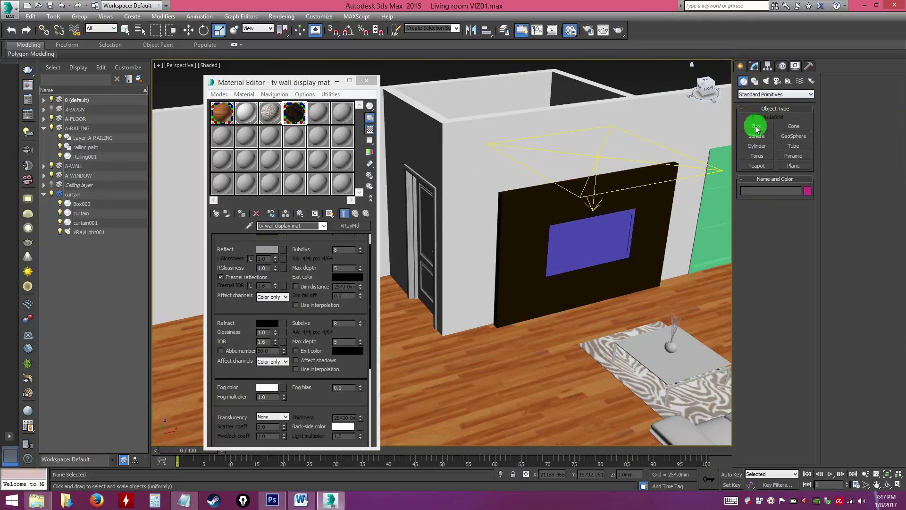
left_click(763, 150)
middle_click_drag(530, 244, 601, 265, "alt")
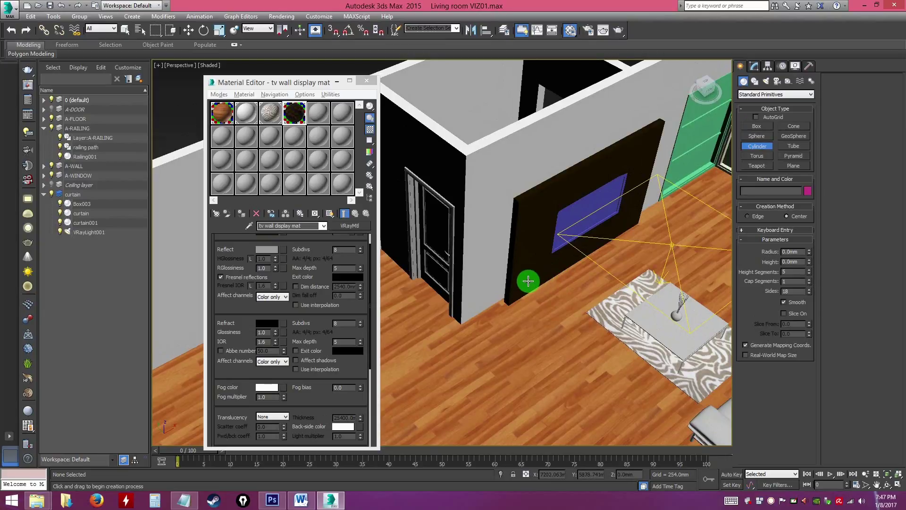
key("alt+w")
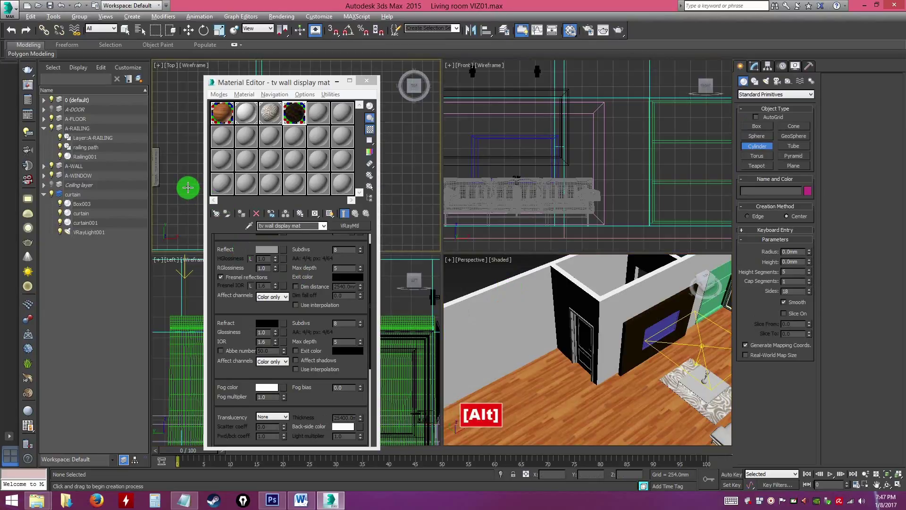
key("alt+w")
middle_click_drag(475, 292, 318, 129, "alt")
left_click_drag(287, 82, 134, 82)
middle_click_drag(349, 211, 575, 294, "alt")
scroll(471, 217, "up", 4)
middle_click_drag(472, 216, 559, 273)
middle_click_drag(477, 229, 522, 251)
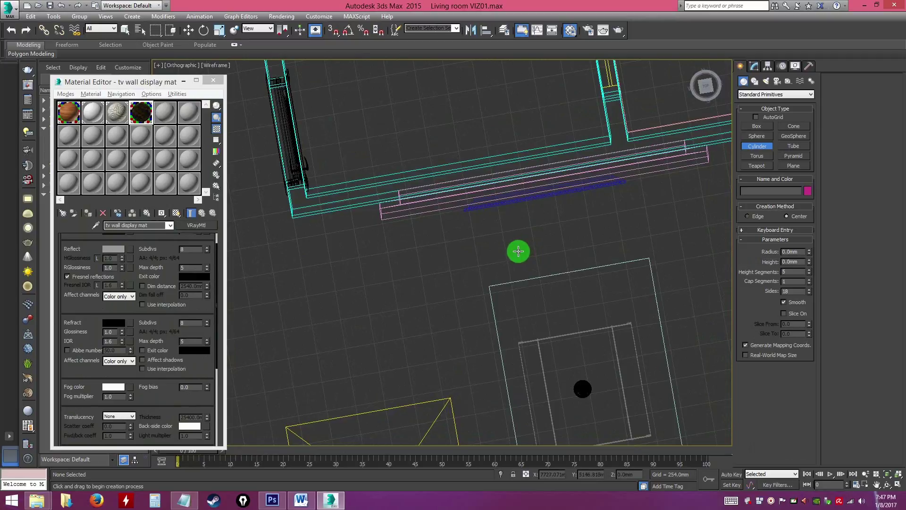
key("t")
middle_click_drag(438, 227, 567, 279)
scroll(560, 273, "down", 5)
scroll(444, 227, "up", 3)
middle_click_drag(420, 211, 567, 275)
scroll(490, 255, "up", 5)
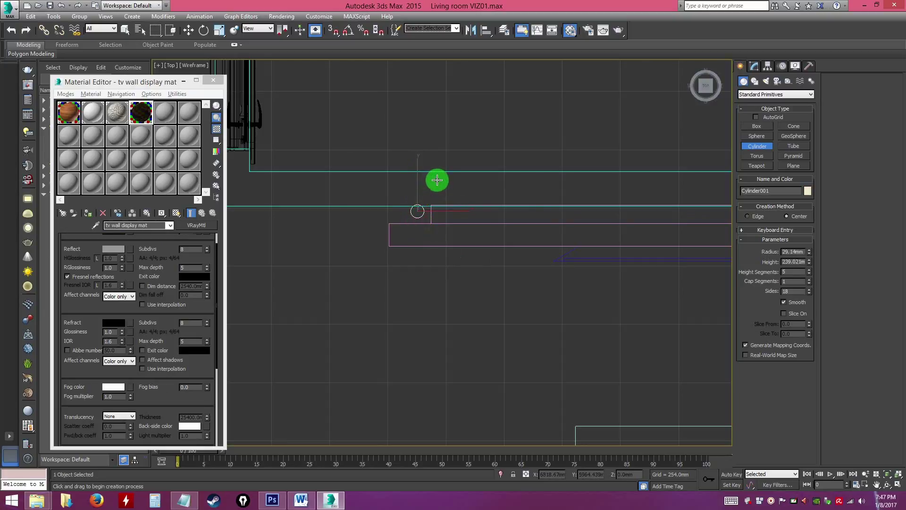
Step: Raise the new cylinder along the display wall's side edge to about 628 mm in Z
key("r")
key("alt+w")
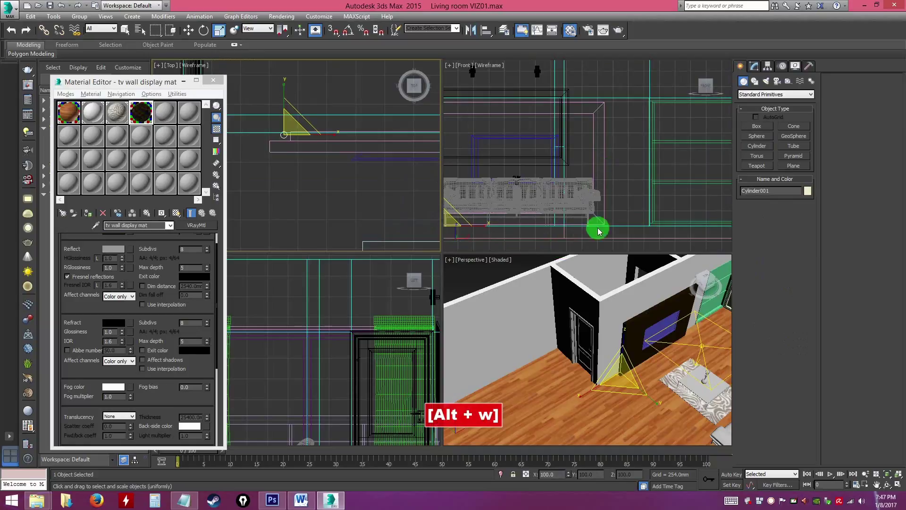
key("alt+w")
middle_click_drag(593, 308, 575, 293, "alt")
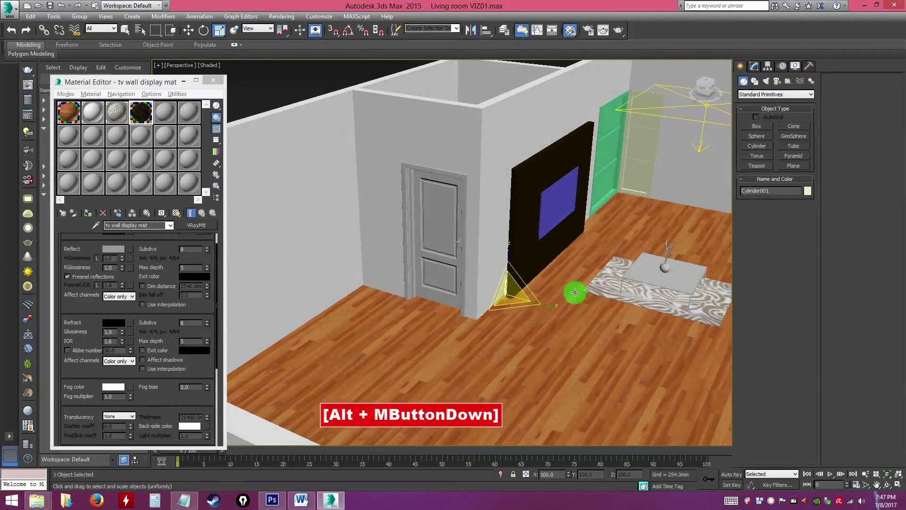
key("w")
left_click_drag(511, 264, 510, 223)
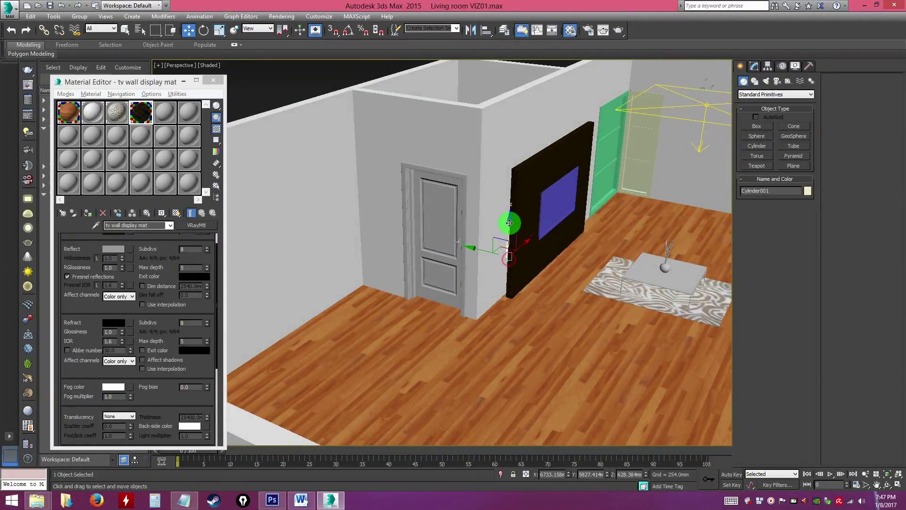
Step: Shift the cylinder along Y to about 5812 mm, fitting it in the gap behind the display wall
key("z")
middle_click_drag(516, 307, 531, 319, "alt")
left_click_drag(427, 332, 437, 334)
middle_click_drag(536, 313, 533, 339, "alt")
middle_click_drag(541, 300, 560, 274, "alt")
Step: Set the cylinder's height segments to 1 and its sides to 12
left_click(754, 67)
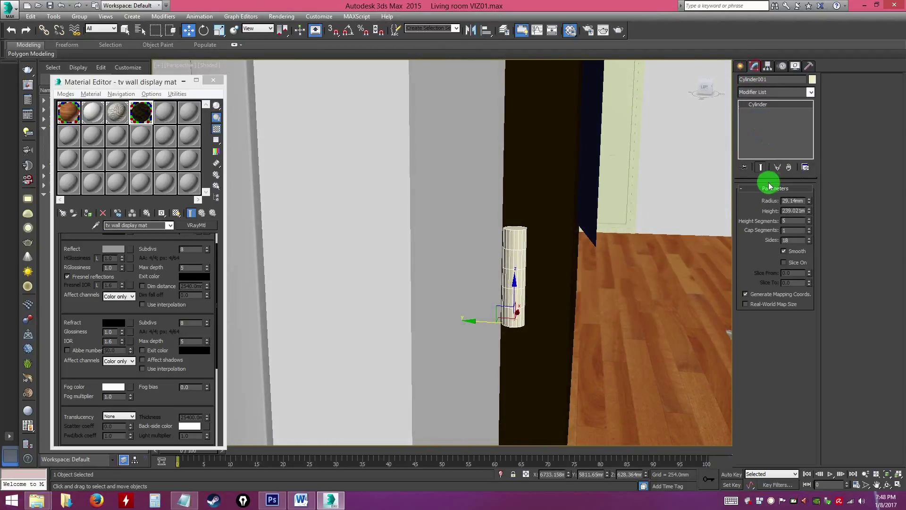
left_click(791, 221)
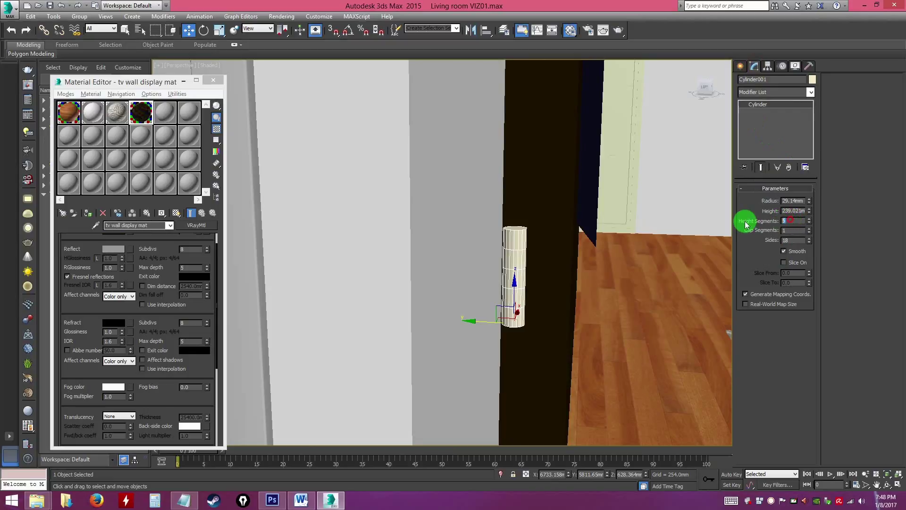
type("1")
key("Return")
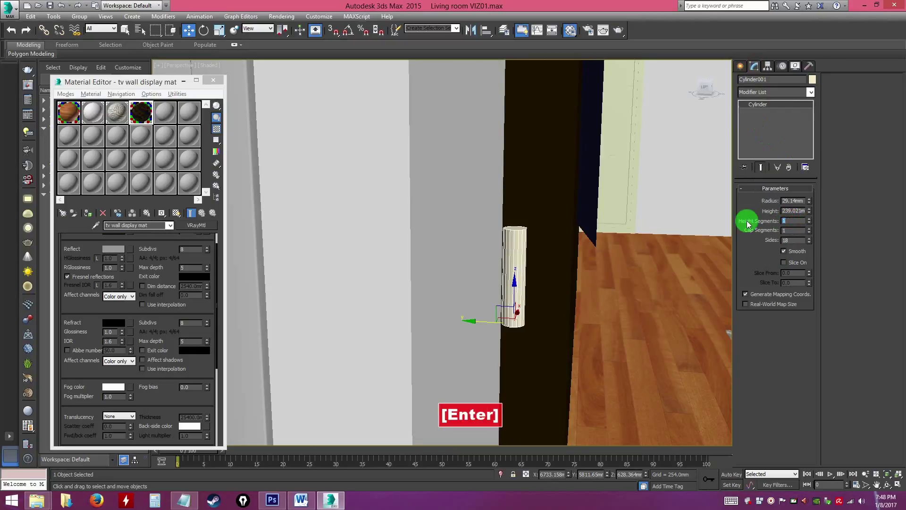
left_click(794, 240)
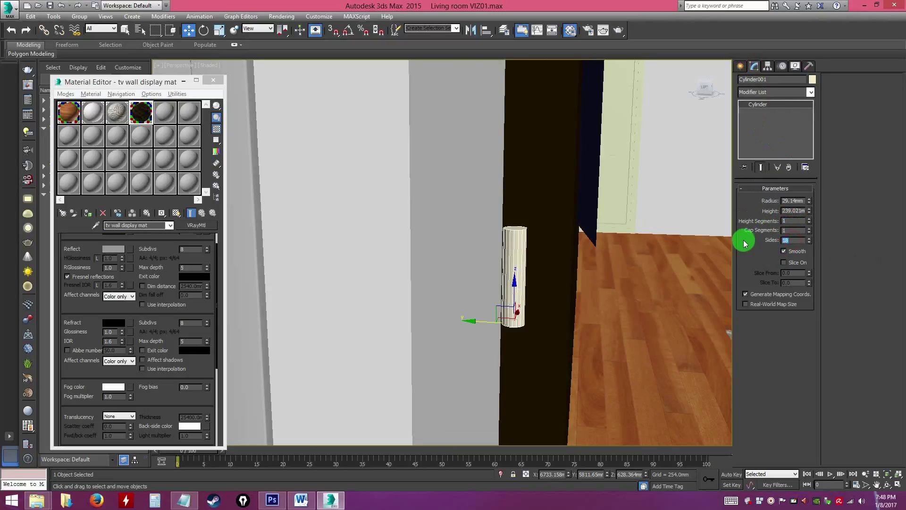
type("12")
key("Return")
middle_click_drag(583, 267, 568, 279, "alt")
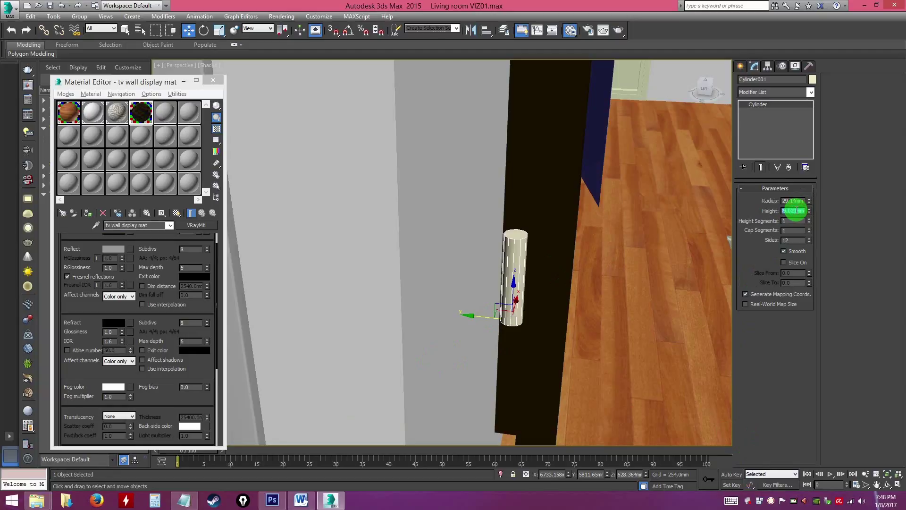
Step: Stretch the cylinder vertically to about 391% of its height and lower it to about 503 mm in Z
left_click_drag(796, 211, 835, 225)
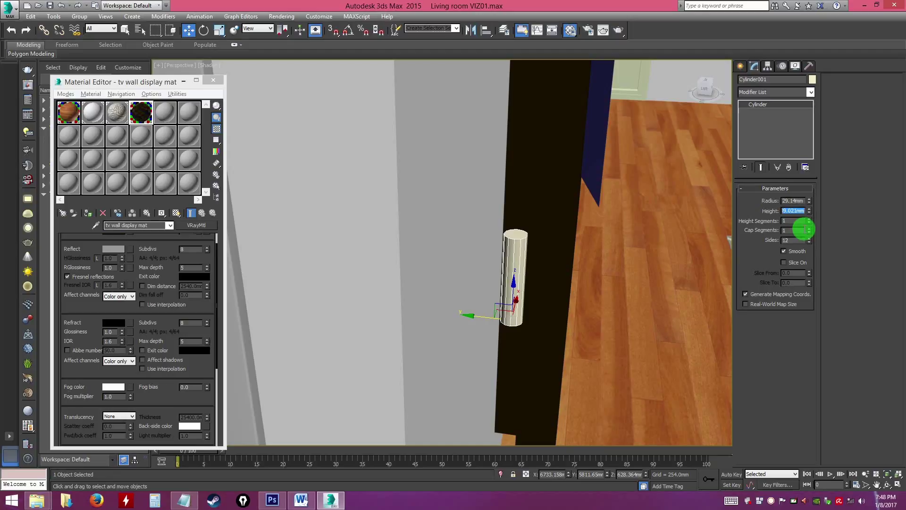
middle_click_drag(628, 248, 604, 278, "alt")
key("t")
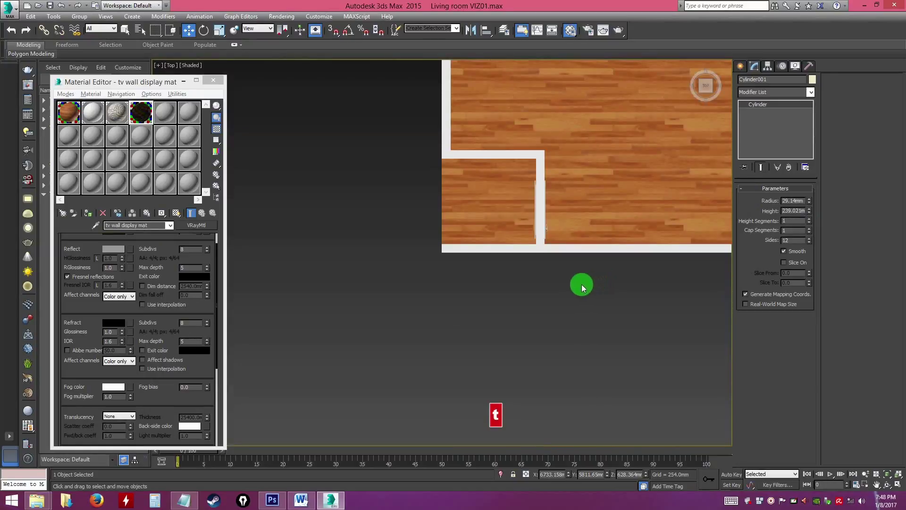
key("p")
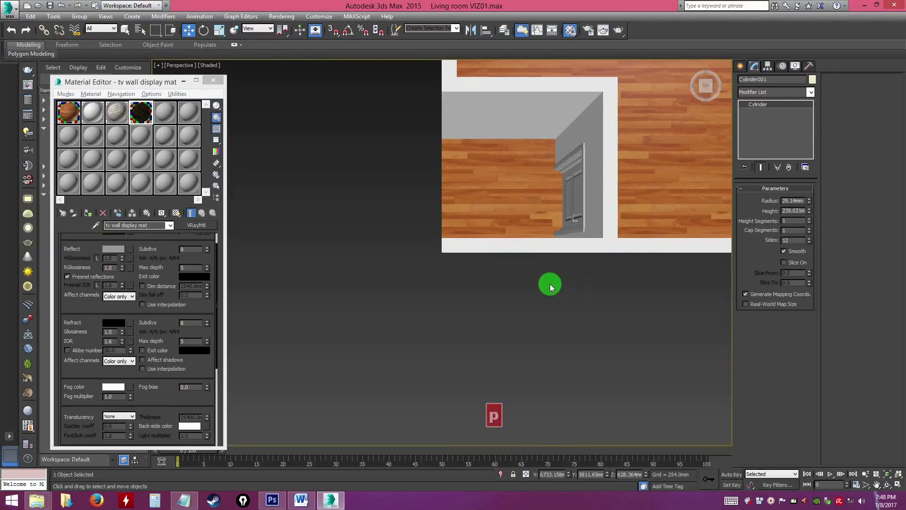
key("z")
middle_click_drag(550, 282, 631, 252, "alt")
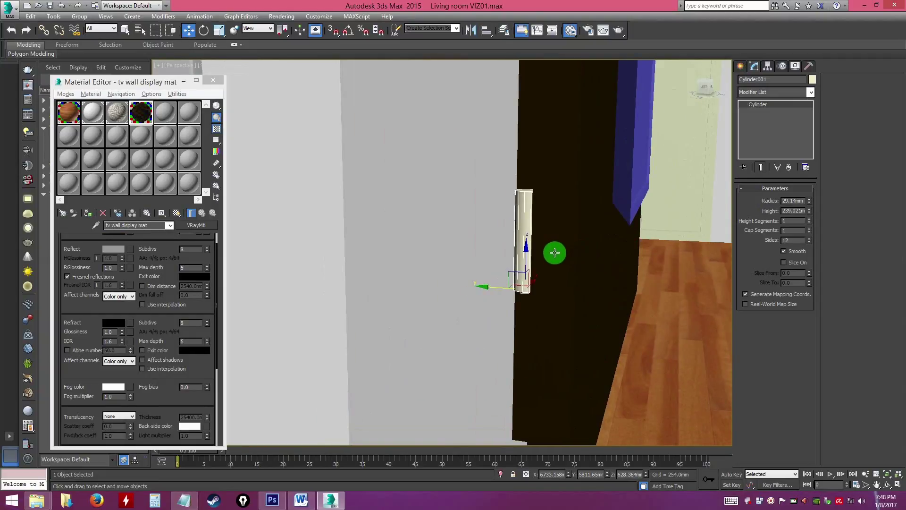
key("r")
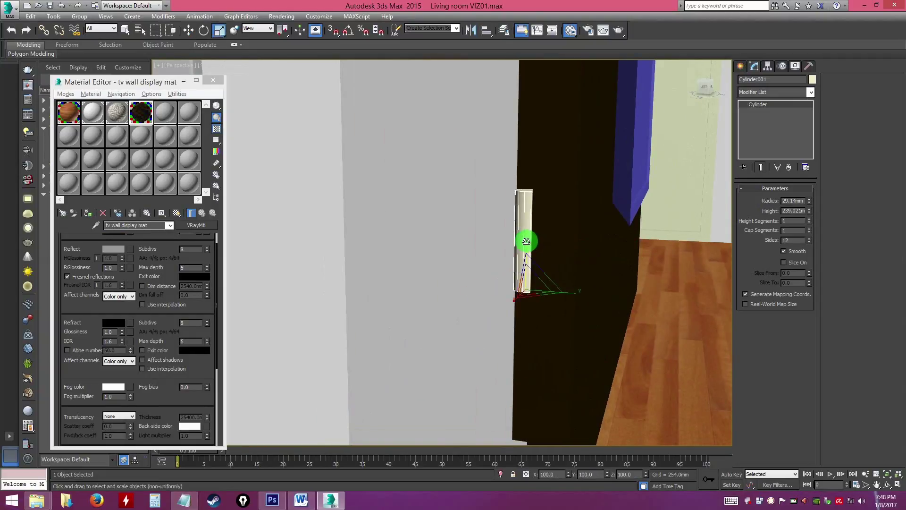
middle_click_drag(563, 191, 546, 280, "alt")
key("w")
left_click_drag(534, 279, 531, 305)
Step: Try copying the cylinder to the far end of the display wall at about 8905 mm in X, and delete the copy
middle_click_drag(562, 293, 413, 308, "alt")
left_click_drag(413, 308, 715, 333, "shift")
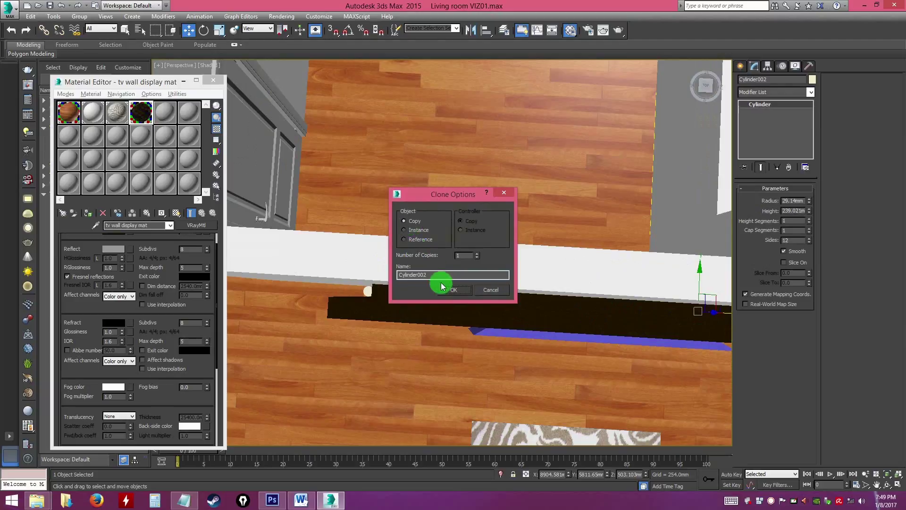
left_click(469, 294)
mouse_move(660, 367)
middle_mouse_down()
mouse_move(483, 338)
mouse_move(532, 350)
middle_mouse_up()
key("Delete")
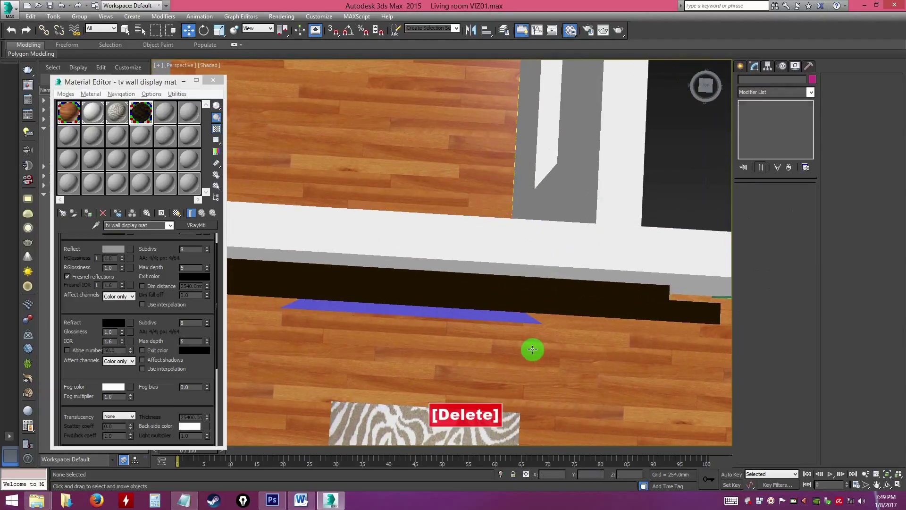
Step: Rename the cylinder at the display wall's door end as neon light
middle_click_drag(441, 344, 449, 208, "alt")
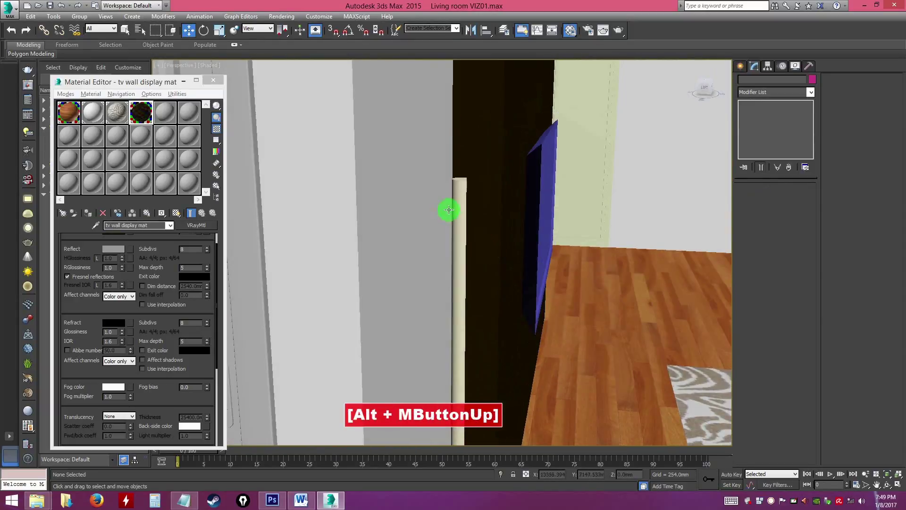
left_click(457, 200)
left_click(769, 79)
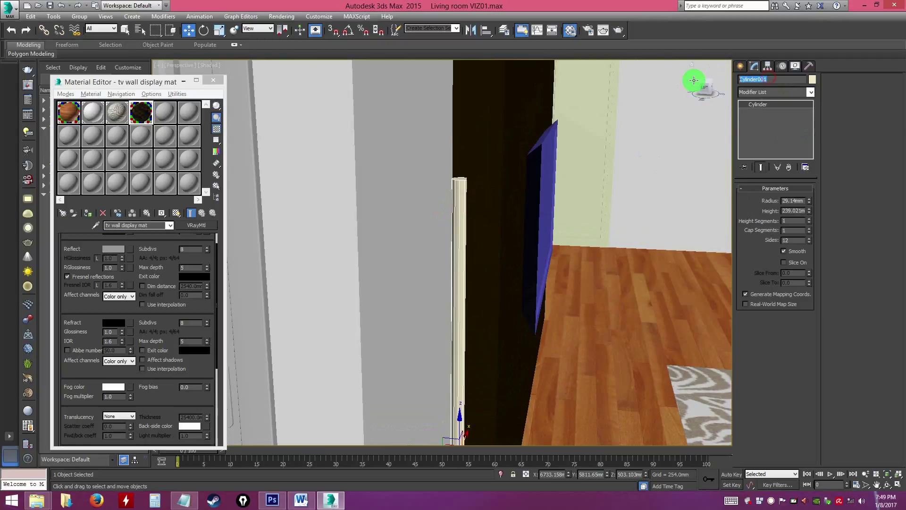
type("neon")
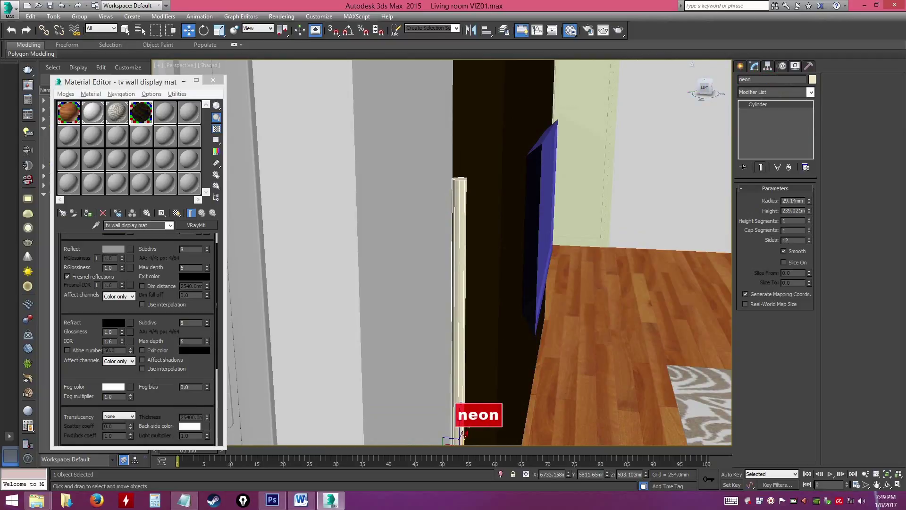
type(" light")
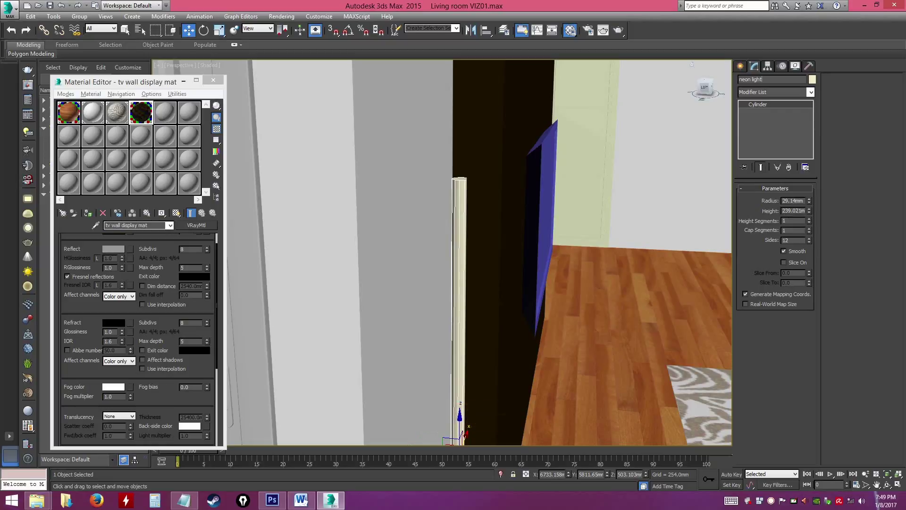
key("Return")
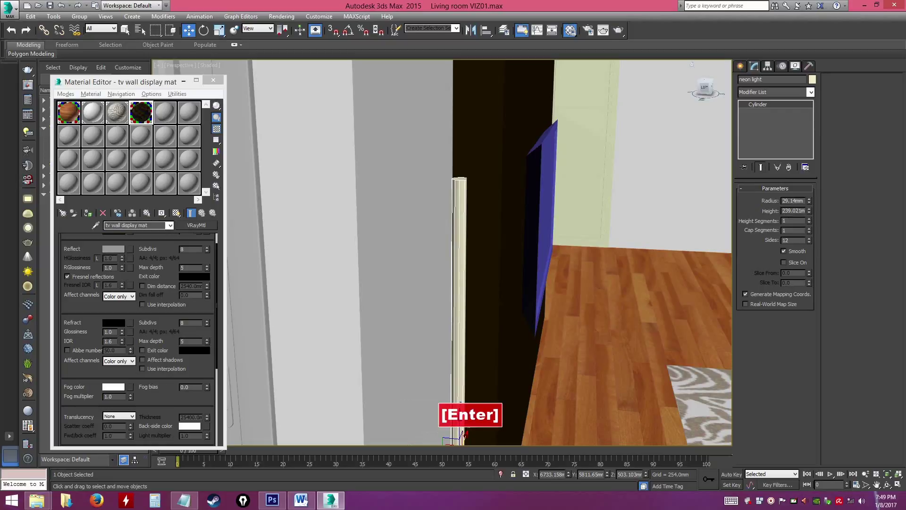
Step: Name the first unused sample material "neon light mat" and assign it to the neon light cylinder
left_click(171, 114)
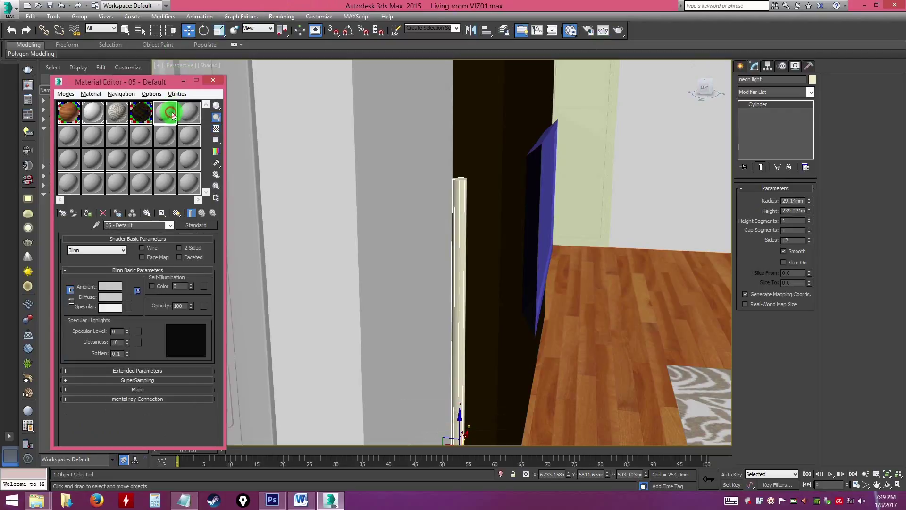
left_click(138, 226)
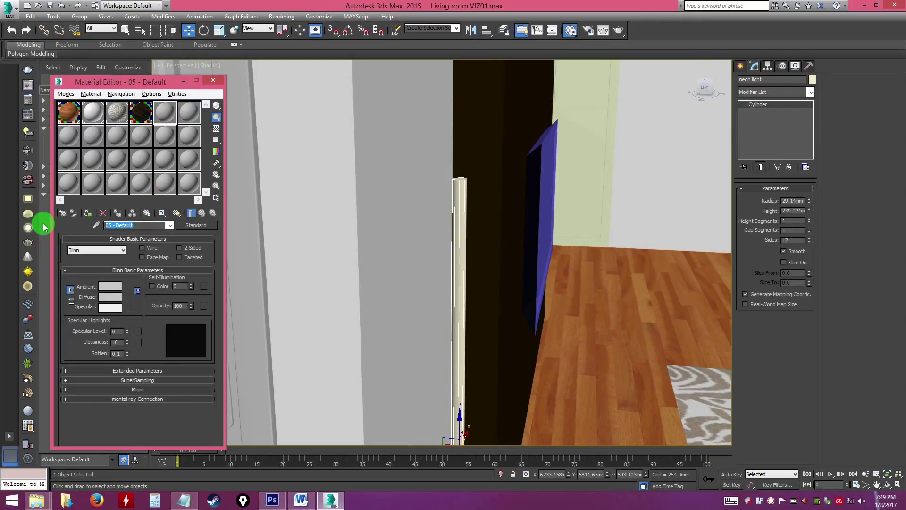
type("neon light mat")
key("Return")
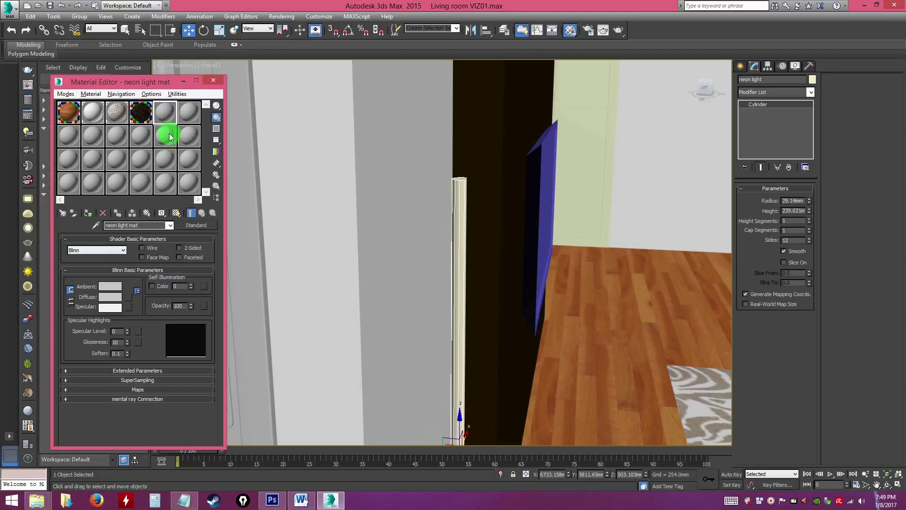
middle_click_drag(482, 293, 480, 251, "alt")
Step: Examine the neon light's length and position against the display wall's side edge from several angles
key("t")
key("p")
middle_click_drag(468, 285, 489, 279, "alt")
key("z")
middle_click_drag(398, 303, 435, 261, "alt")
key("t")
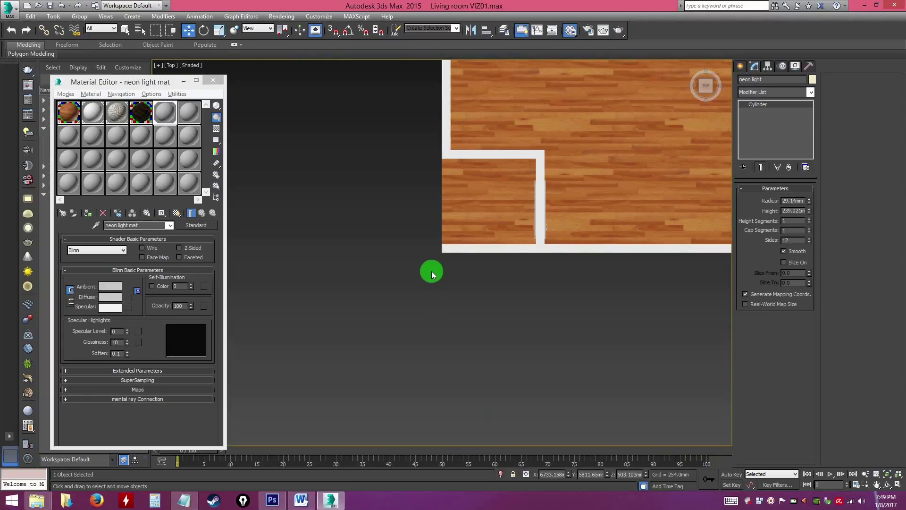
key("p")
key("z")
middle_click_drag(385, 298, 548, 322, "alt")
key("t")
key("p")
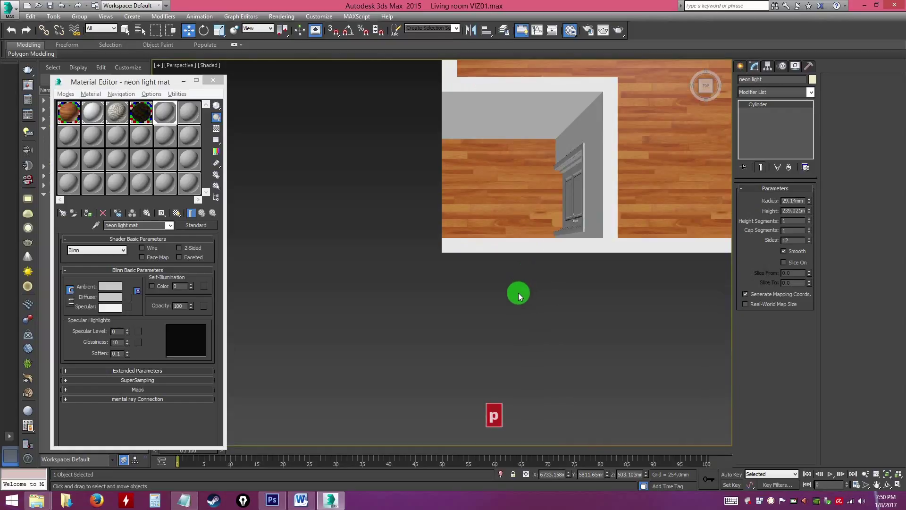
key("z")
middle_click_drag(415, 309, 502, 277, "alt")
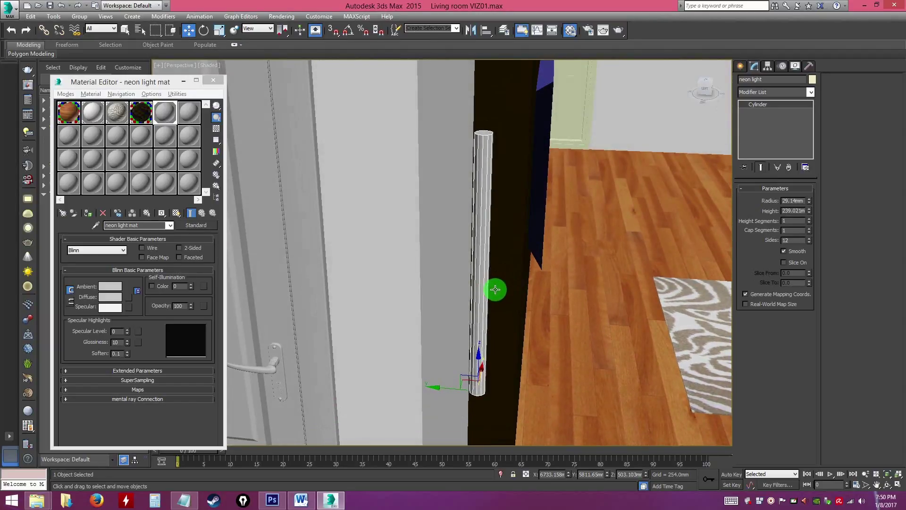
Step: Stretch the neon light vertically by a further factor of about 131% and lower it to about 404 mm in Z
key("r")
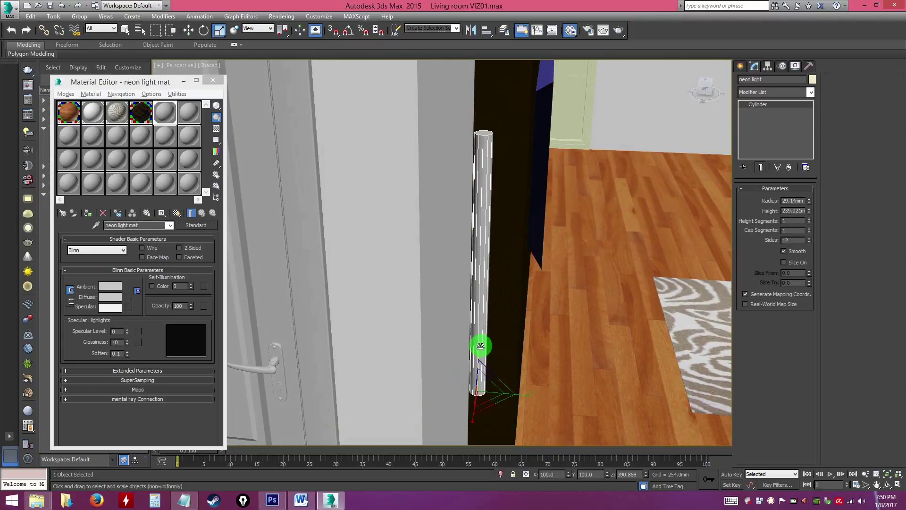
mouse_move(479, 346)
left_mouse_down()
mouse_move(480, 320)
mouse_move(480, 335)
left_mouse_up()
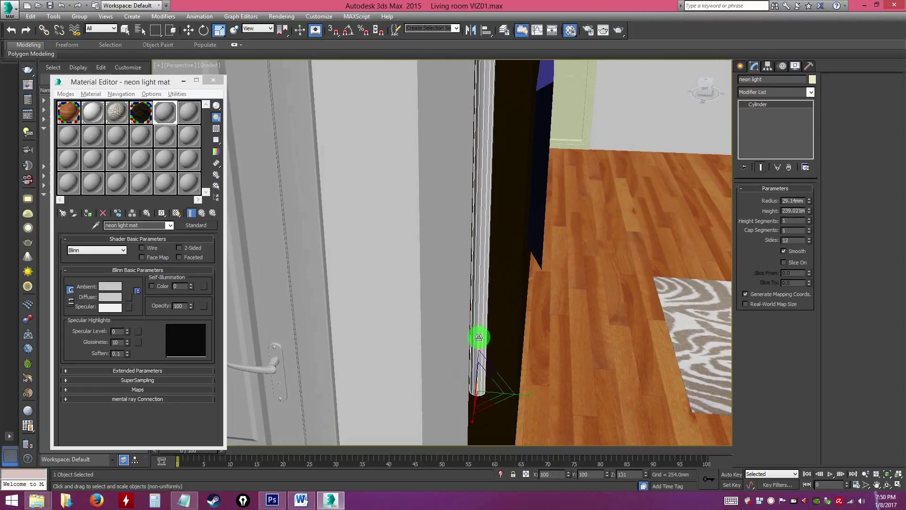
scroll(552, 306, "down", 3)
middle_click_drag(551, 318, 556, 279, "alt")
key("w")
left_click_drag(508, 289, 503, 303)
middle_click_drag(551, 273, 530, 304, "alt")
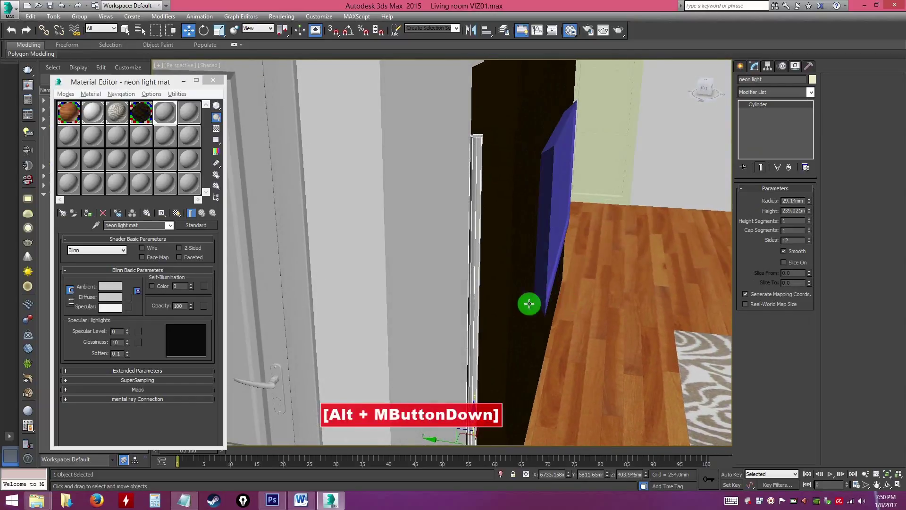
middle_click_drag(314, 227, 422, 262, "alt")
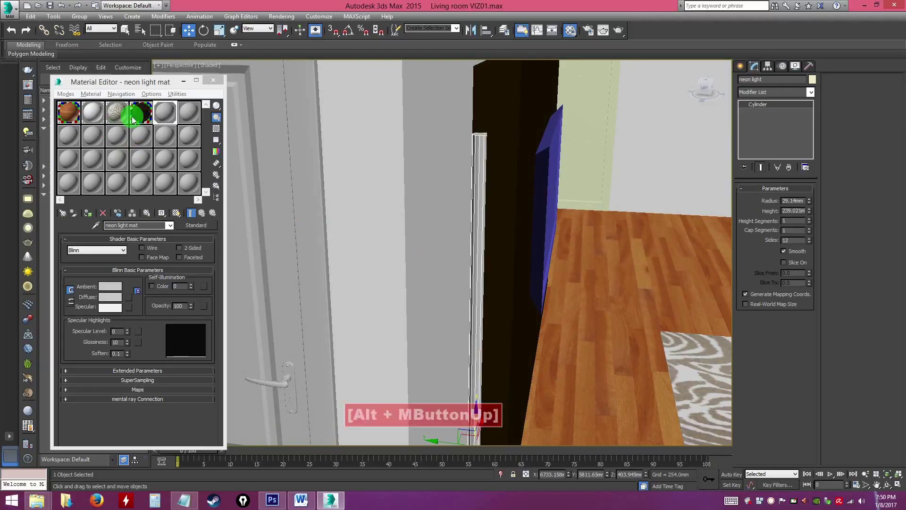
Step: Convert neon light mat to a VRayMtl and give it a warm cream diffuse colour of RGB 245, 194, 114
left_click(168, 112)
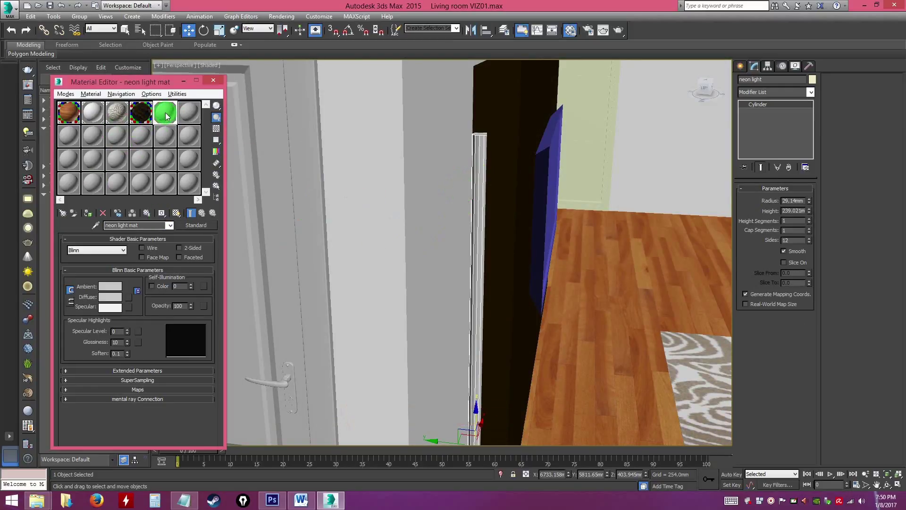
left_click(202, 226)
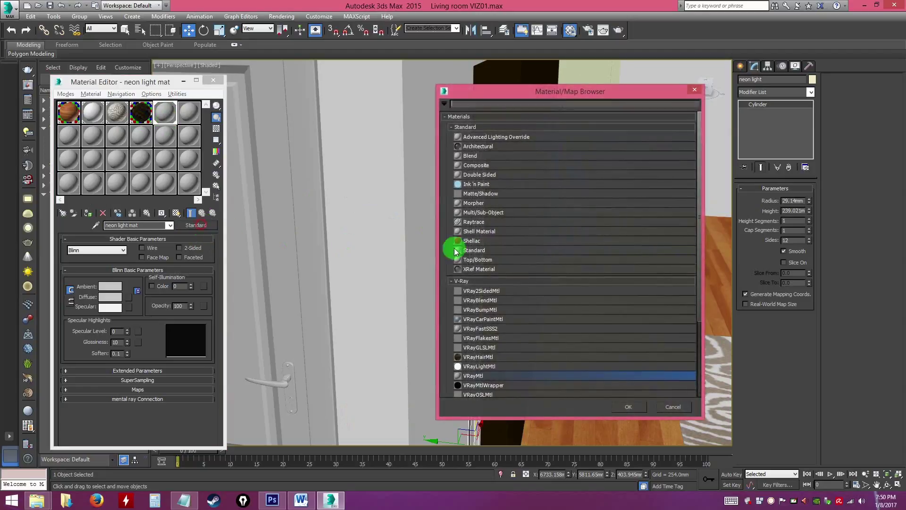
double_click(471, 378)
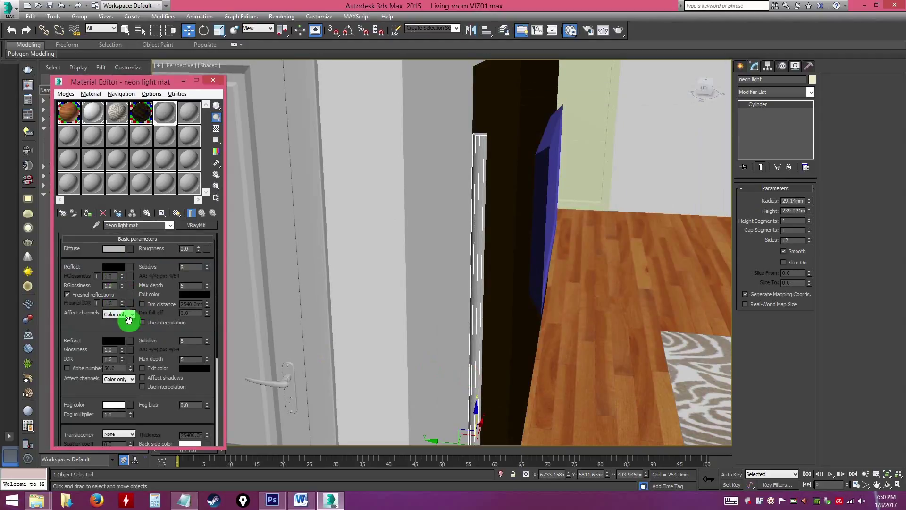
left_click(113, 248)
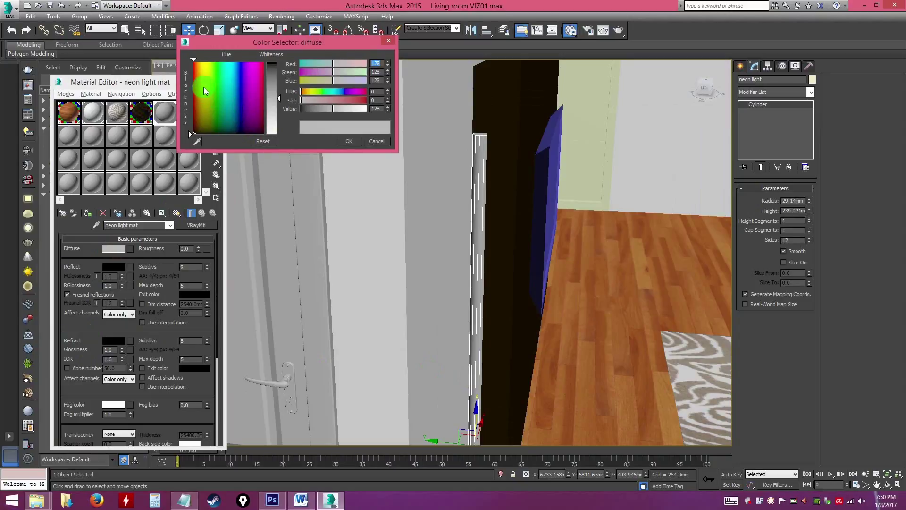
left_click(201, 73)
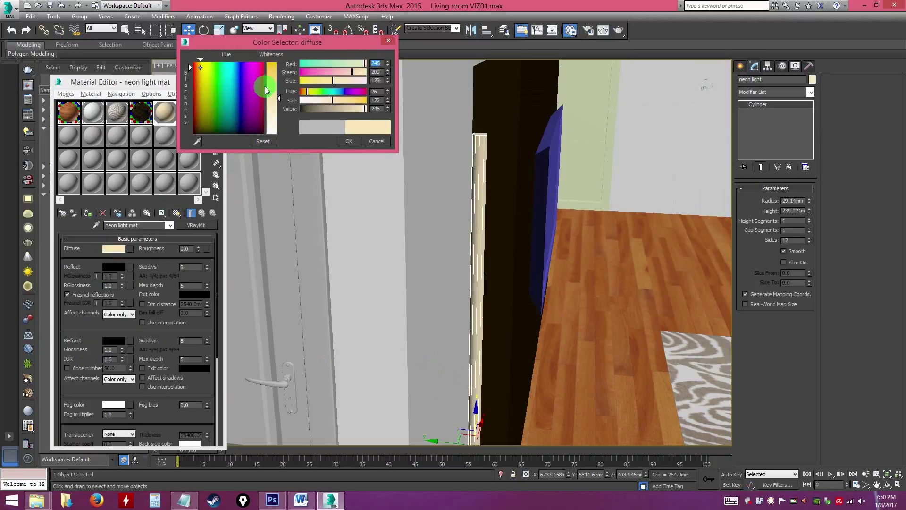
left_click(350, 141)
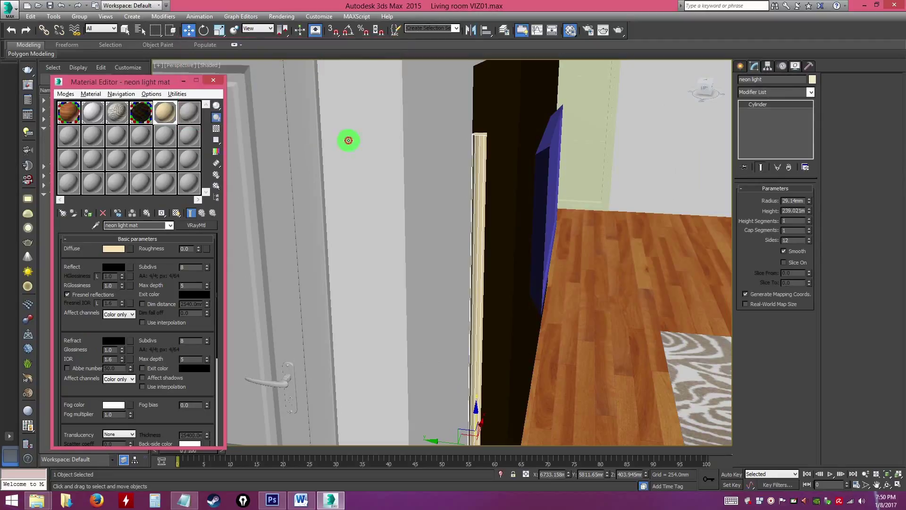
Step: Shift neon light mat's diffuse colour to a warmer cream of RGB 239, 175, 106
double_click(174, 118)
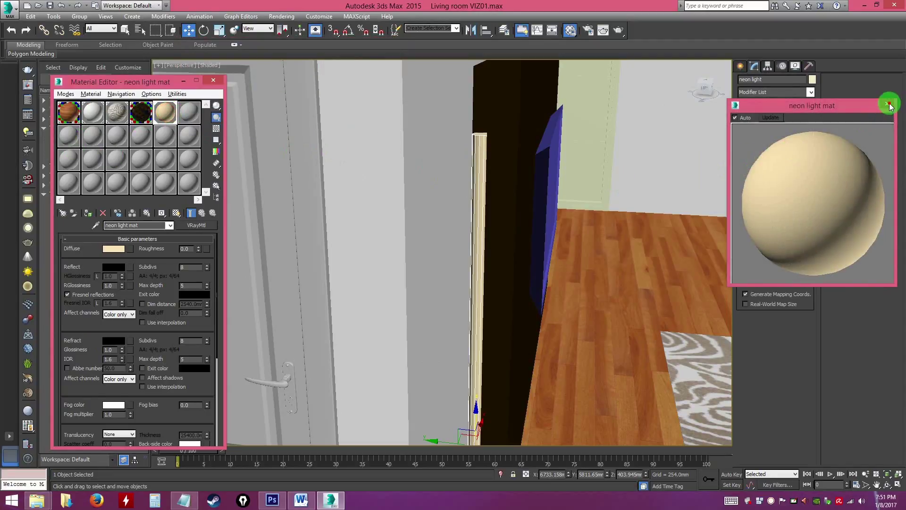
left_click(889, 105)
left_click(113, 249)
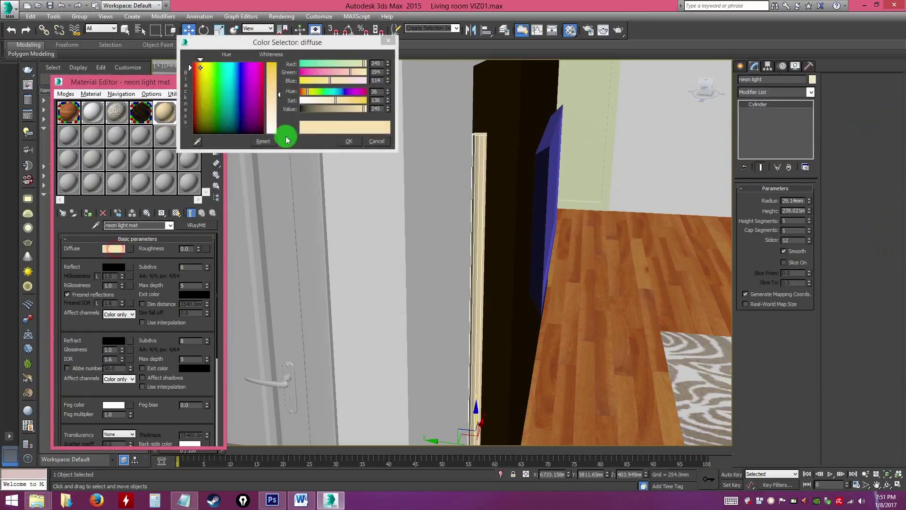
left_click(199, 69)
left_click(268, 90)
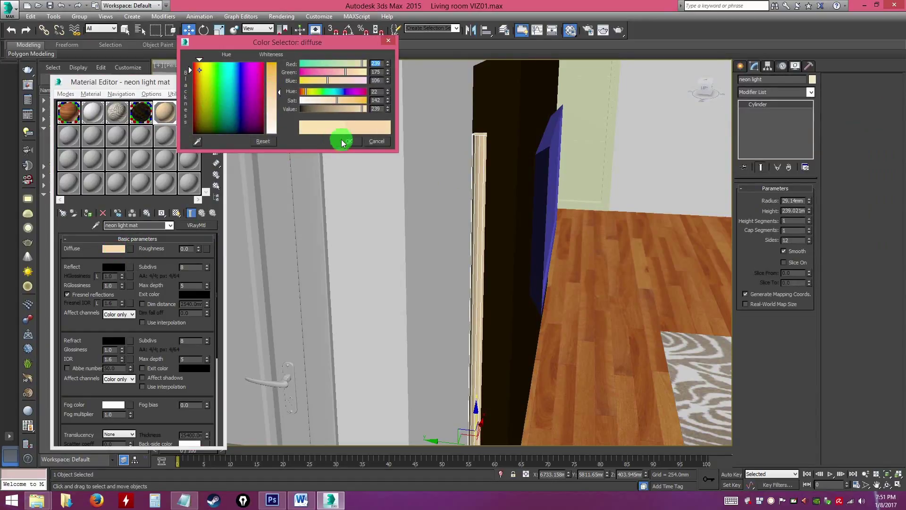
left_click(348, 141)
Step: Give neon light mat a warm self-illumination colour of RGB 244, 193, 112 with a multiplier of 2
left_click_drag(85, 338, 77, 195)
left_click(105, 339)
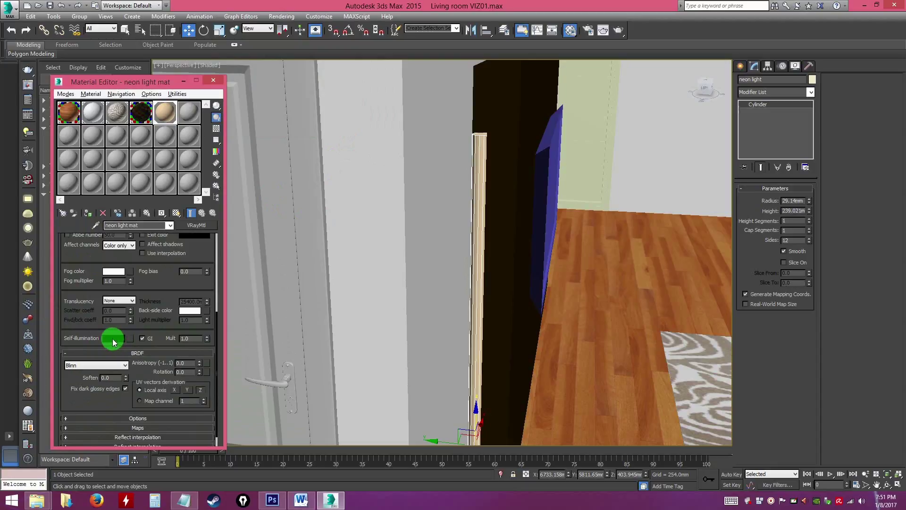
left_click(273, 90)
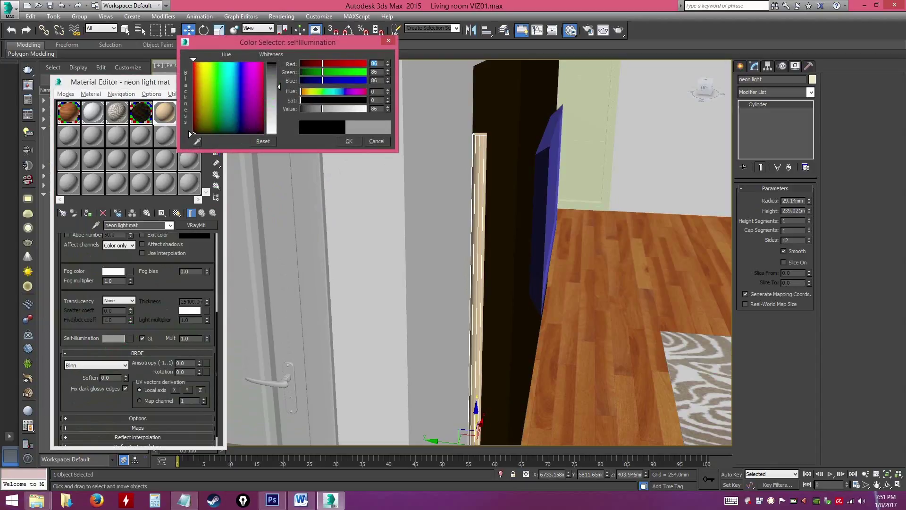
left_click_drag(275, 93, 277, 114)
left_click(276, 108)
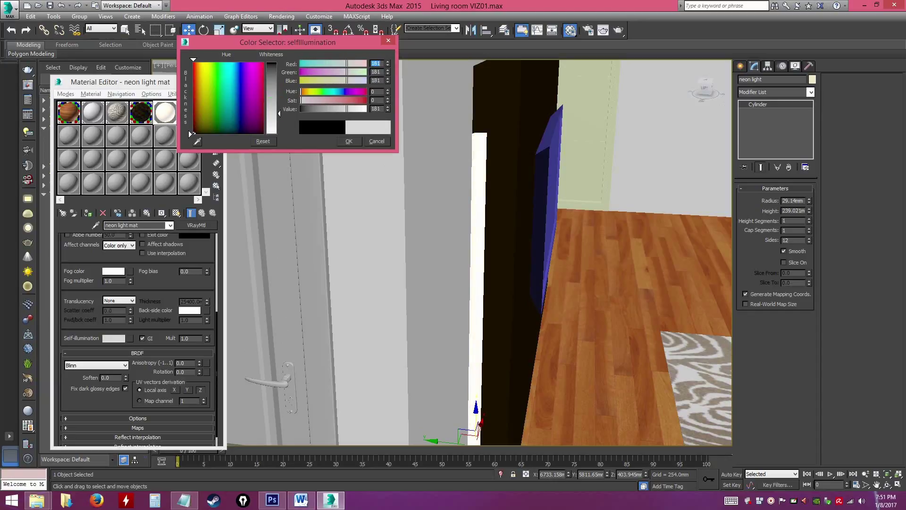
left_click(278, 142)
left_click_drag(217, 97, 204, 78)
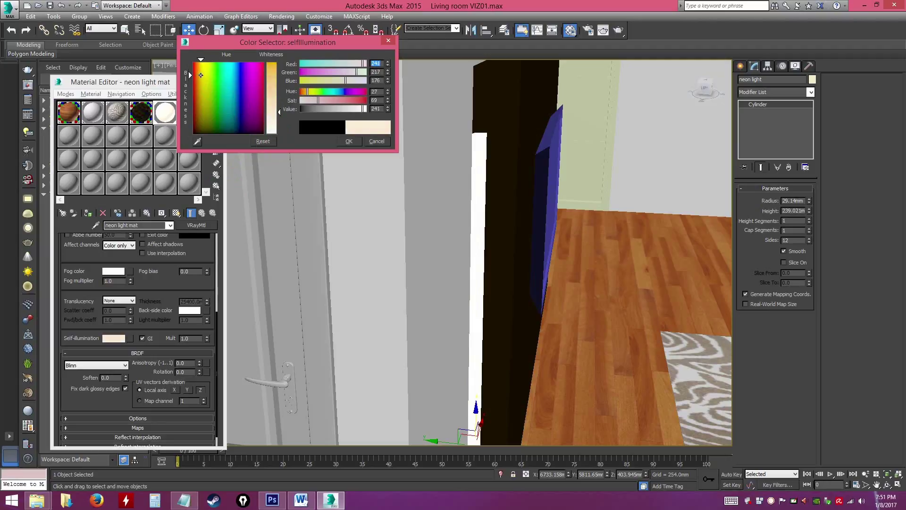
left_click_drag(199, 91, 203, 69)
left_click_drag(271, 97, 274, 98)
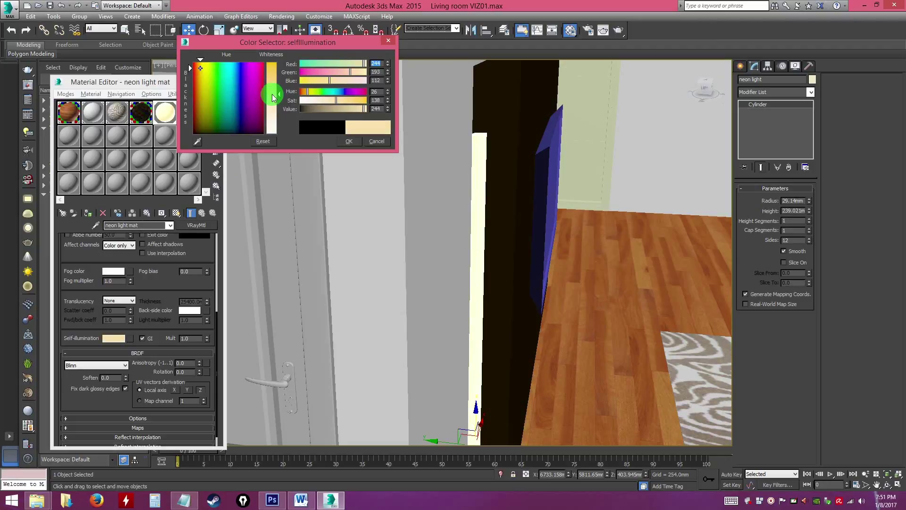
left_click(347, 142)
double_click(185, 339)
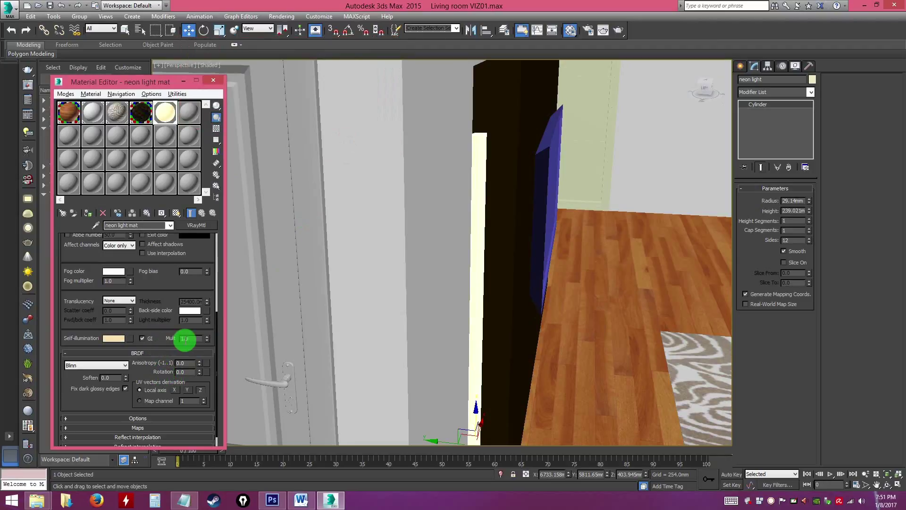
type("2")
key("Return")
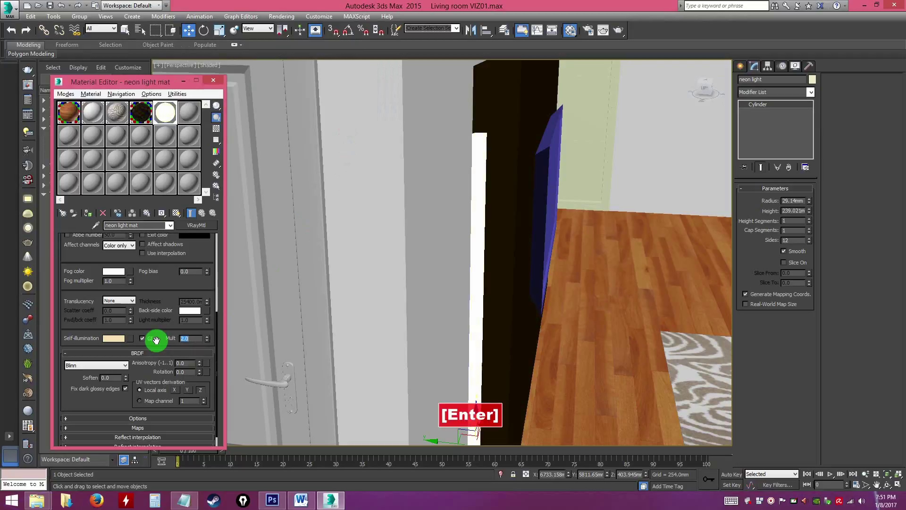
Step: Test-render the perspective view of the display wall to check the neon light's glow
middle_click_drag(469, 330, 498, 164, "alt")
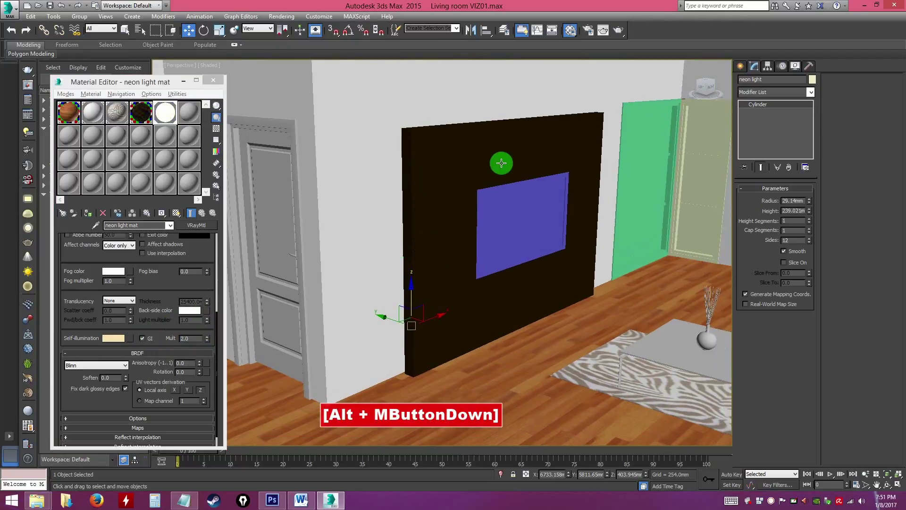
left_click(619, 30)
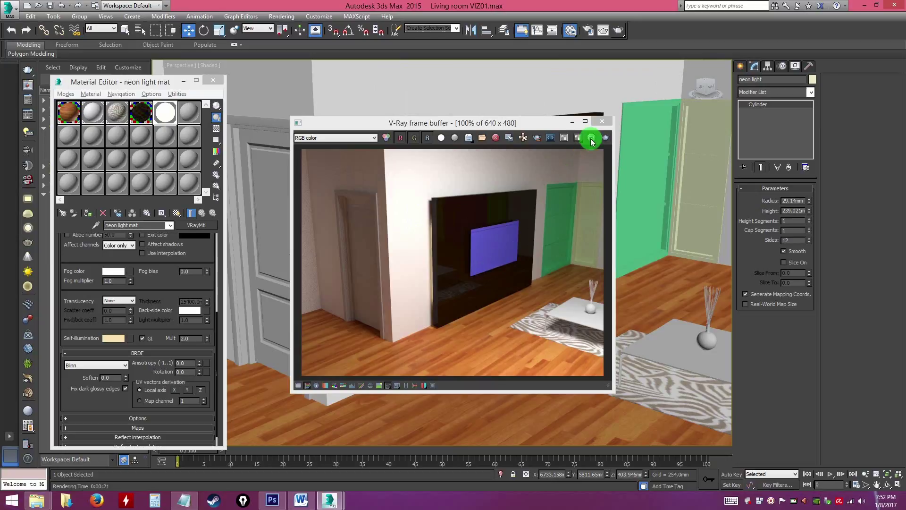
left_click(602, 122)
Step: Tint the wall mat's diffuse colour from white to a pale warm beige
mouse_move(531, 303)
middle_mouse_down("alt")
mouse_move(494, 299)
mouse_move(538, 301)
middle_mouse_up("alt")
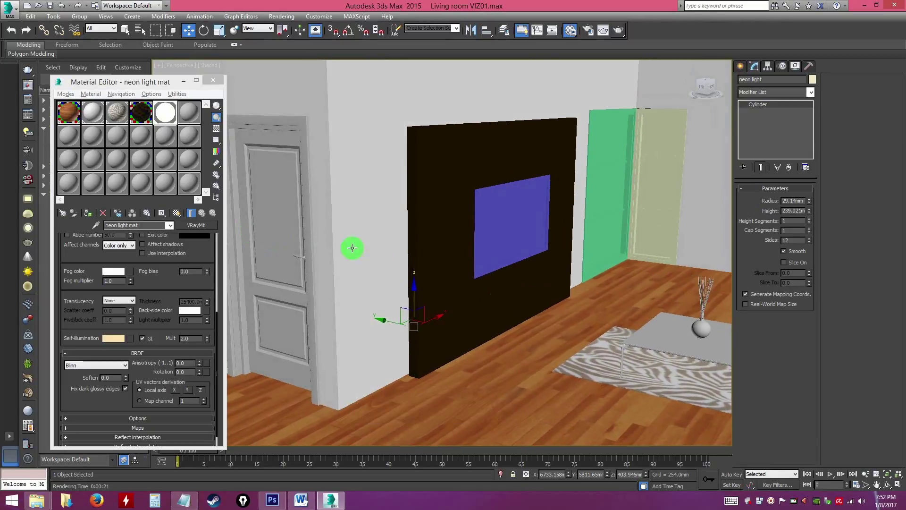
left_click(89, 117)
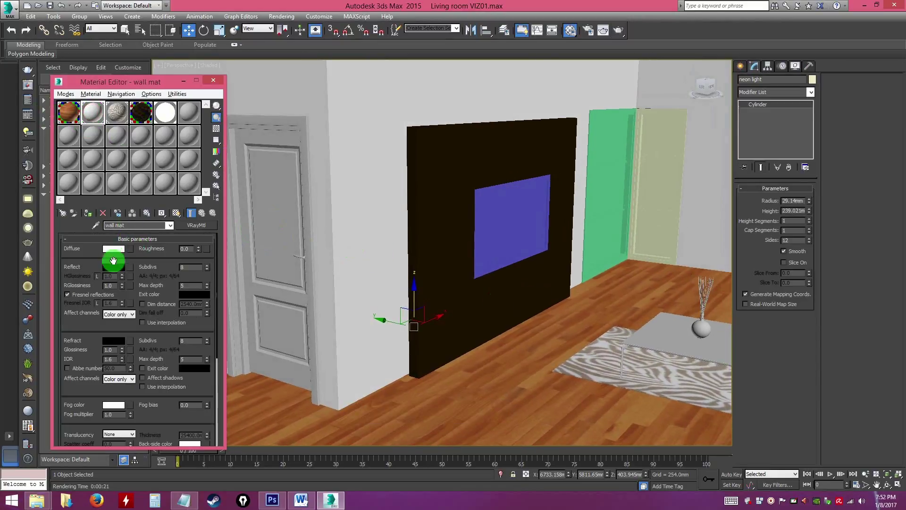
left_click(114, 248)
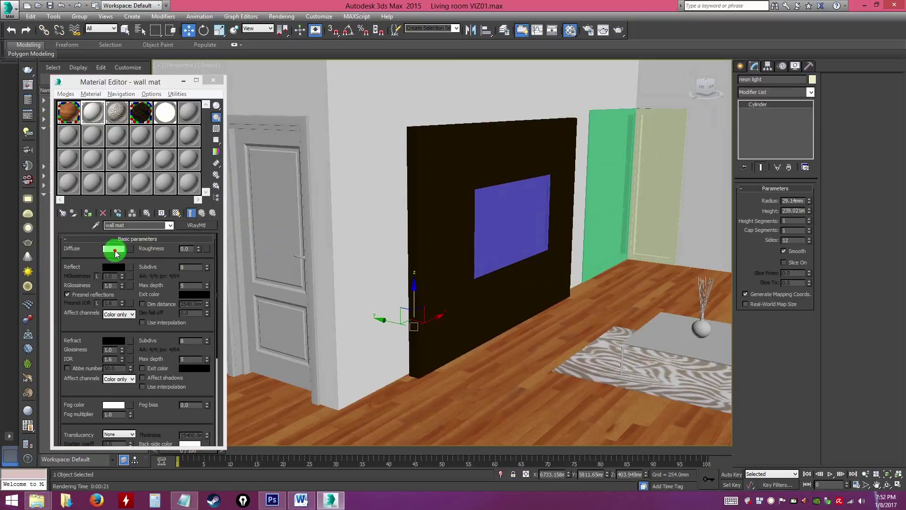
left_click_drag(212, 86, 199, 72)
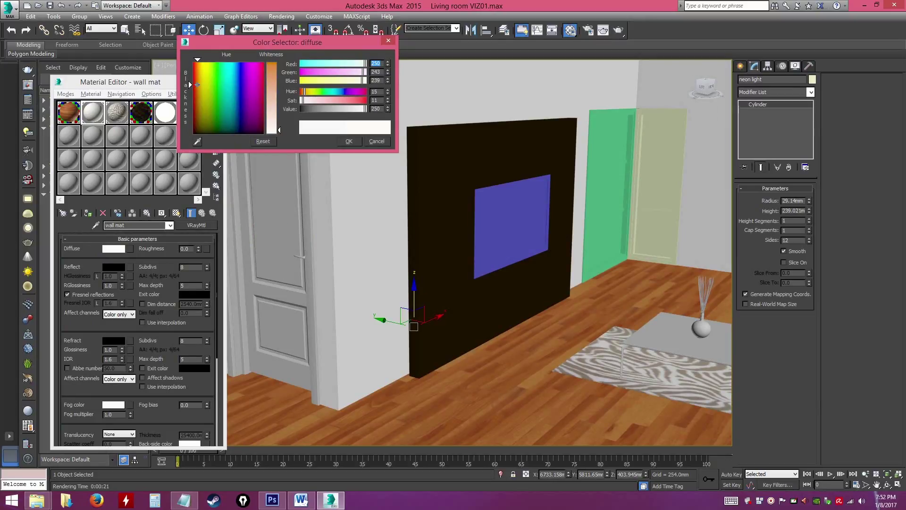
left_click_drag(274, 113, 275, 112)
left_click(347, 142)
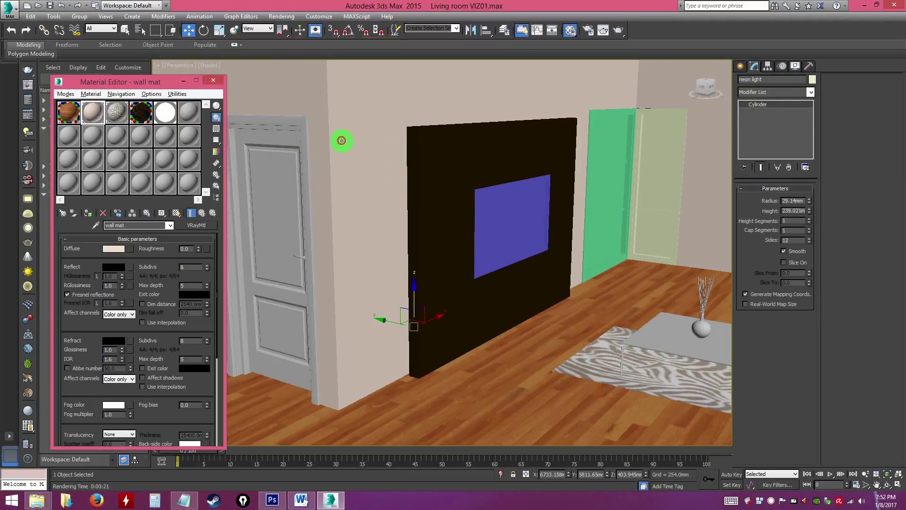
Step: Set neon light mat's self-illumination multiplier to 3 and deepen its colour to a more saturated golden yellow
left_click(165, 113)
scroll(177, 302, "down", 5)
double_click(193, 339)
type("3")
key("Return")
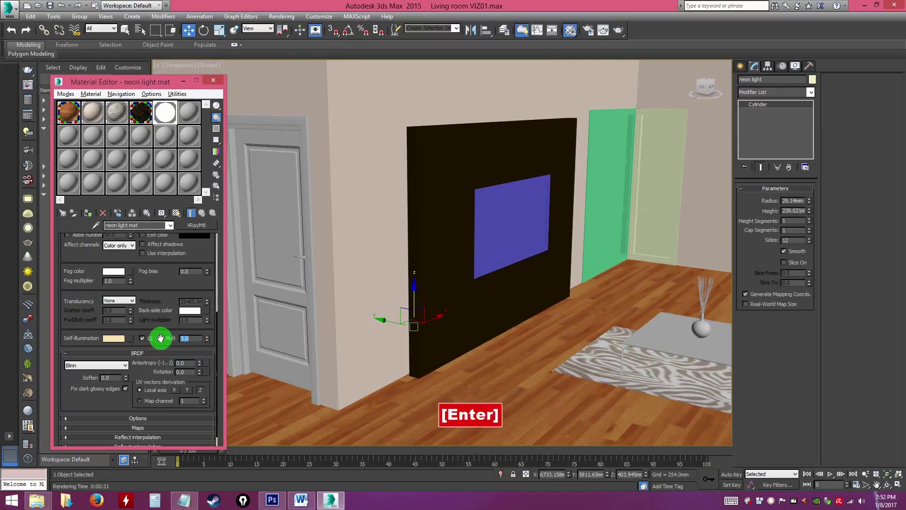
middle_click_drag(390, 368, 434, 345, "alt")
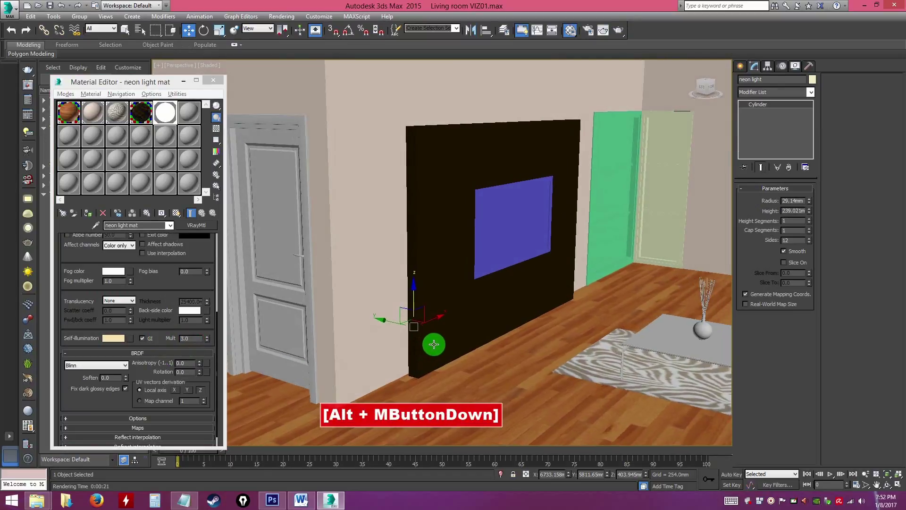
left_click(123, 339)
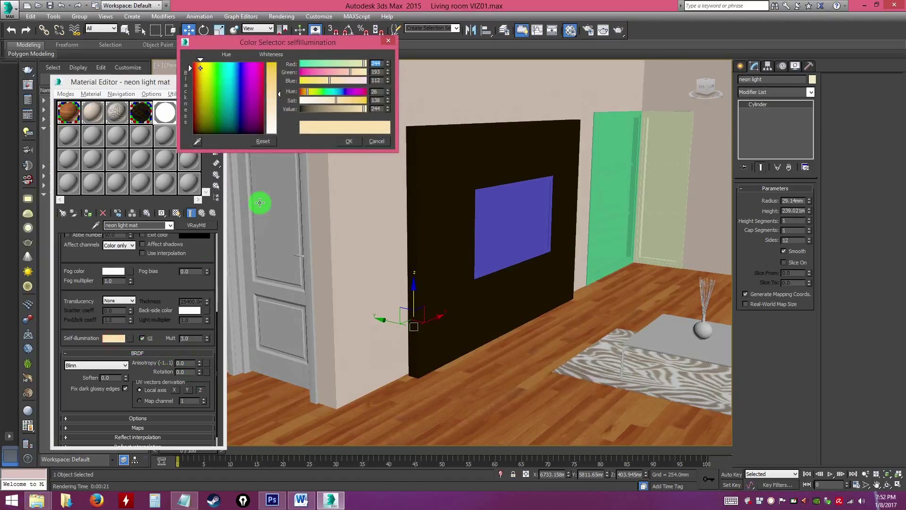
left_click_drag(273, 92, 277, 75)
left_click(348, 141)
Step: Render the display wall again to check the beige walls and the stronger golden glow
middle_click_drag(463, 282, 590, 89, "alt")
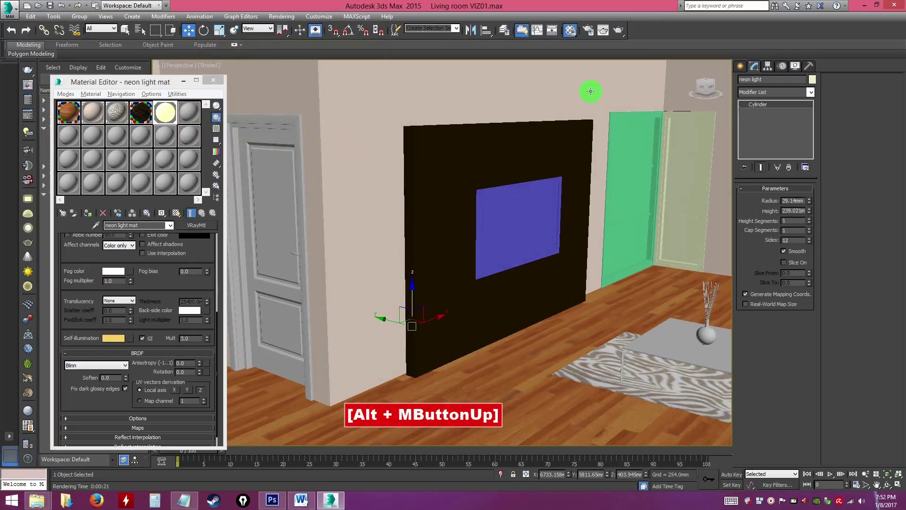
left_click(618, 30)
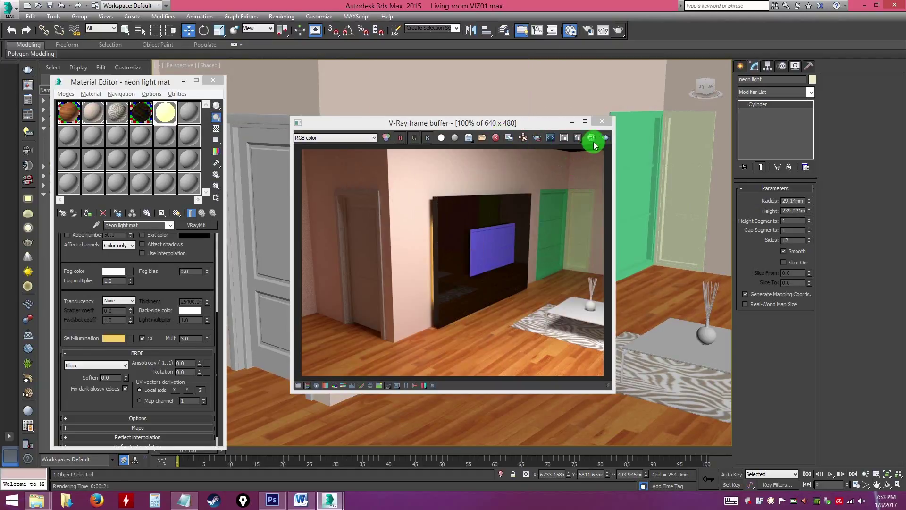
left_click(601, 122)
Step: Clone the neon light along X as an independent copy at the display wall's opposite side edge, at about 9499 mm in X
middle_click_drag(486, 219, 437, 324, "alt")
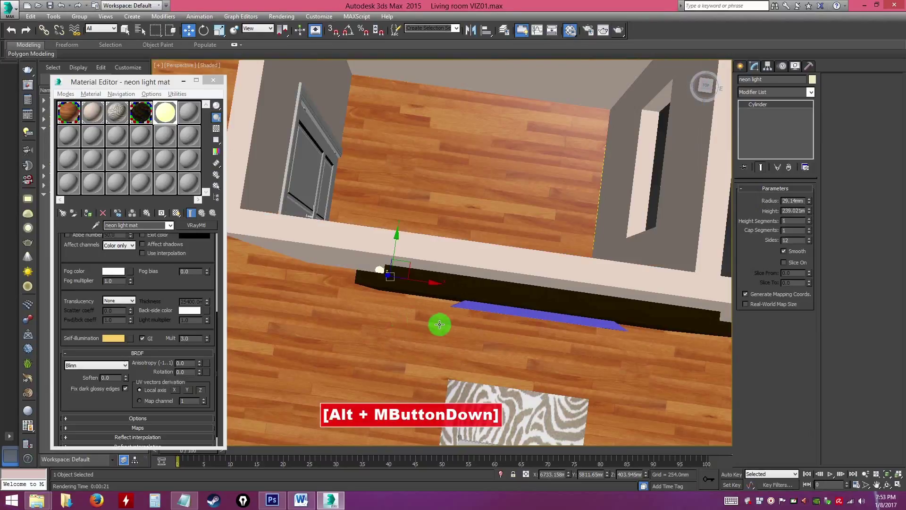
middle_click_drag(490, 316, 461, 316, "alt")
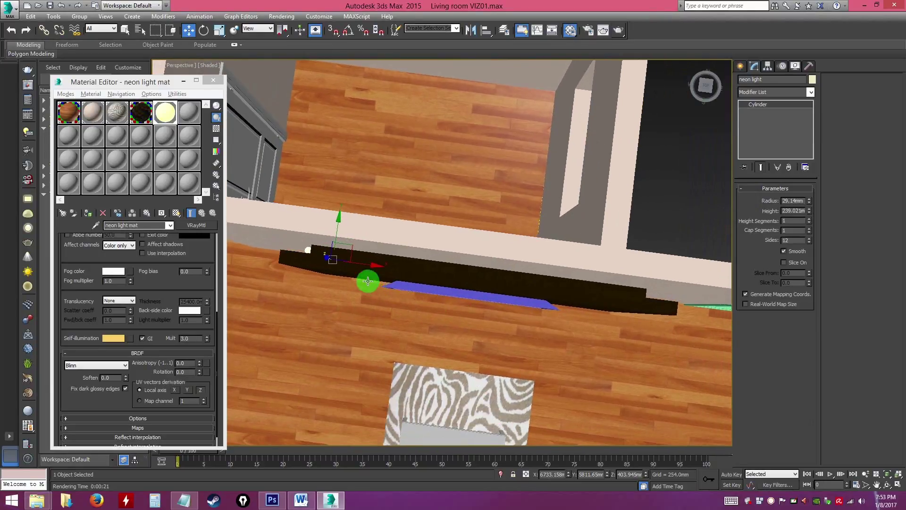
left_click_drag(374, 267, 391, 266, "shift")
mouse_move(658, 295)
left_mouse_down("shift")
mouse_move(711, 302)
mouse_move(660, 298)
left_mouse_up("shift")
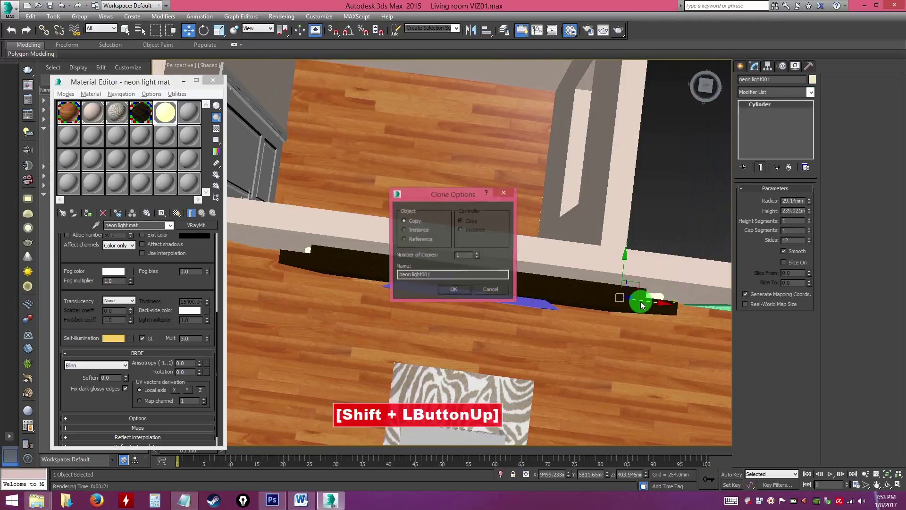
left_click(460, 289)
key("z")
middle_click_drag(510, 340, 490, 317, "alt")
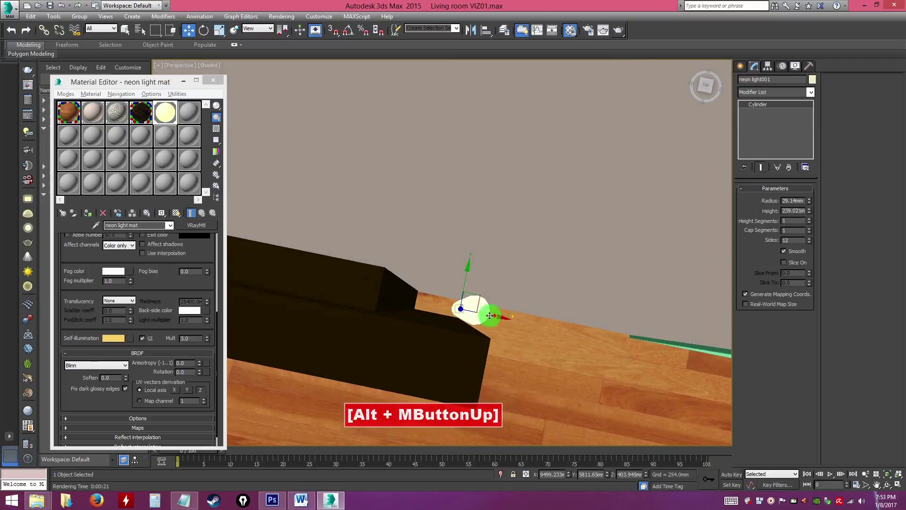
Step: In the Front view, make one copy of the right-hand vertical neon light cylinder, placed above and to the left of the original
middle_click_drag(449, 338, 378, 279, "alt")
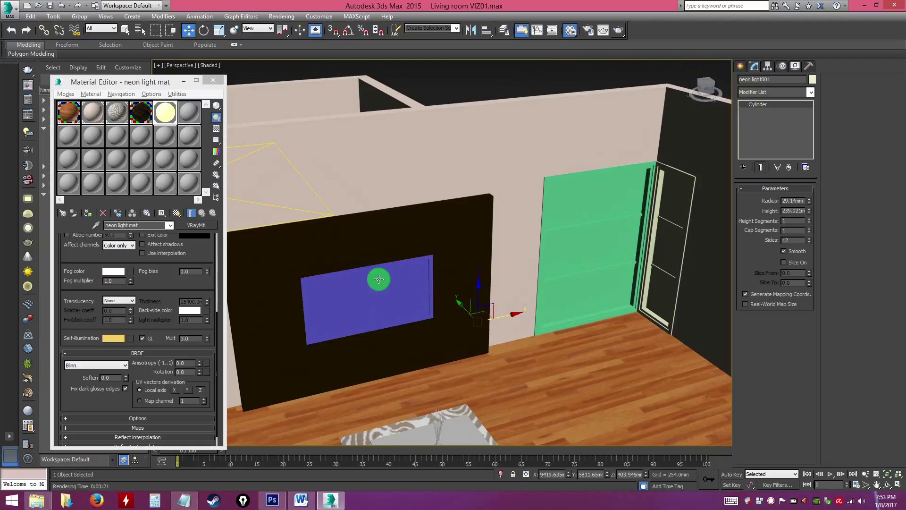
key("alt+w")
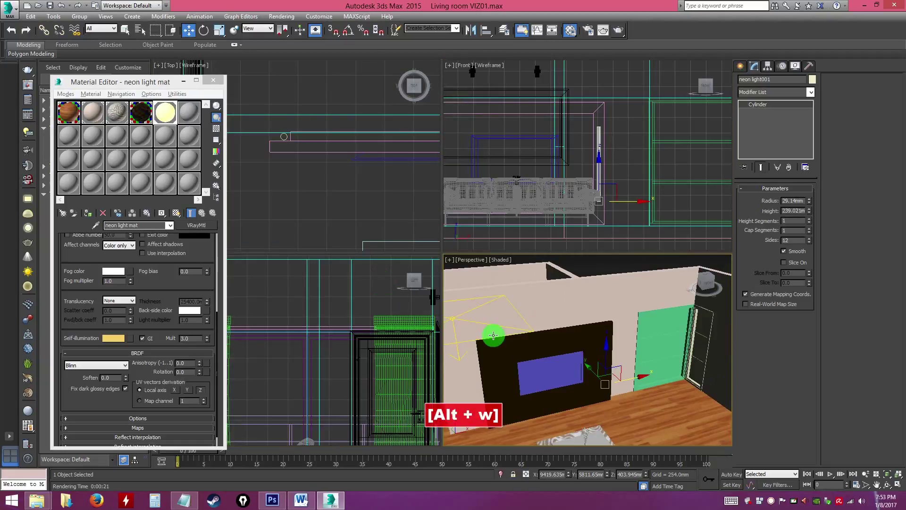
middle_click_drag(557, 191, 608, 200)
scroll(609, 200, "down", 2)
scroll(608, 201, "up", 1)
scroll(560, 187, "up", 1)
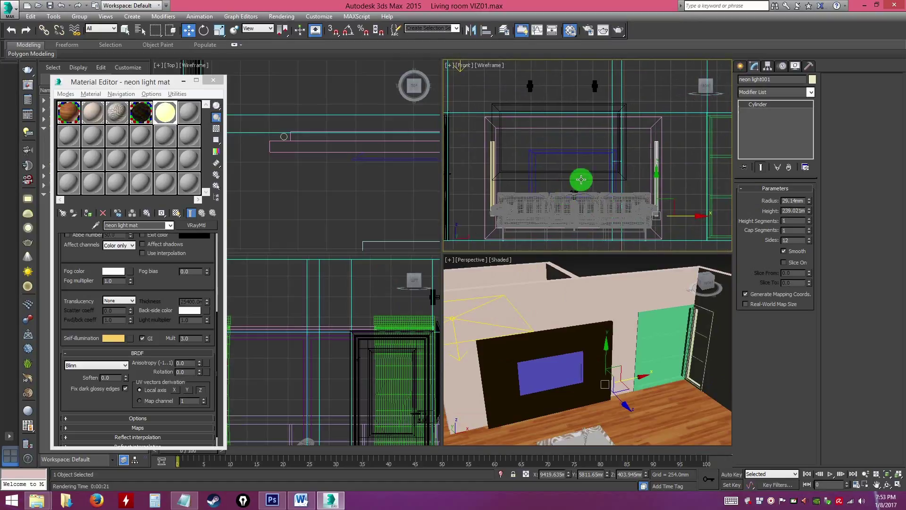
key("alt+w")
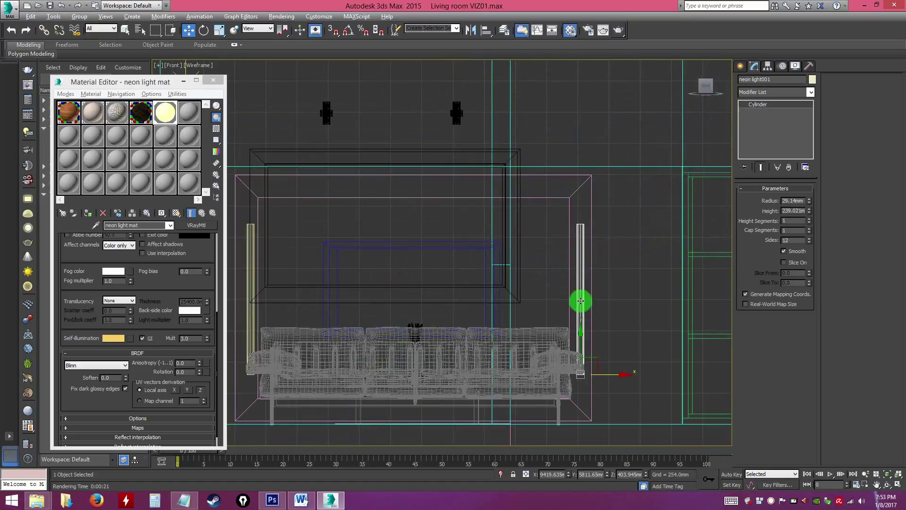
mouse_move(598, 360)
left_mouse_down("shift")
mouse_move(629, 208)
mouse_move(539, 202)
mouse_move(541, 218)
left_mouse_up("shift")
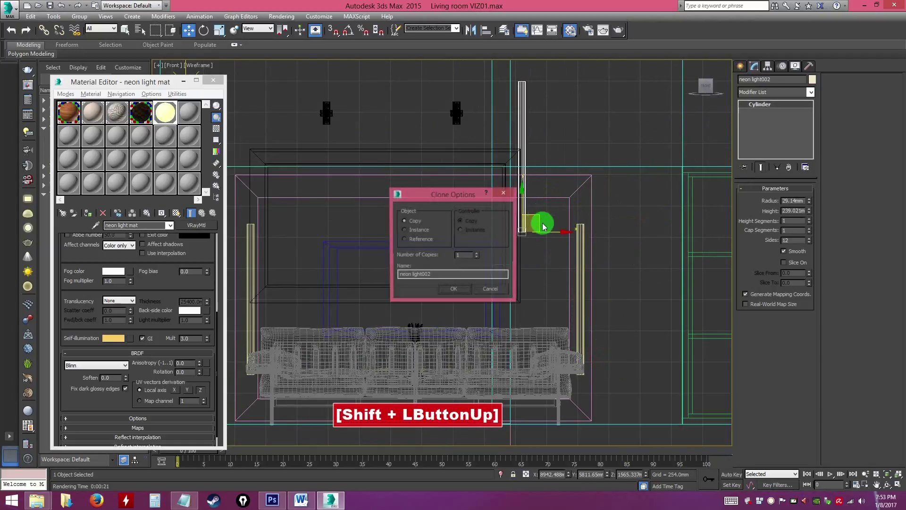
left_click(456, 289)
Step: Rotate the copied neon light 90 degrees to horizontal with angle snap and move it up along the TV panel's top edge
key("e")
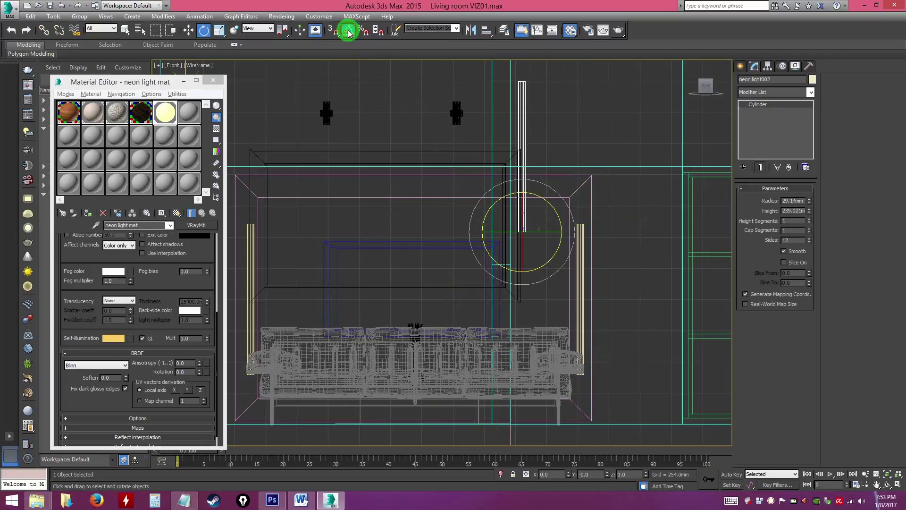
key("ctrl")
key("ctrl")
left_click_drag(500, 210, 476, 241)
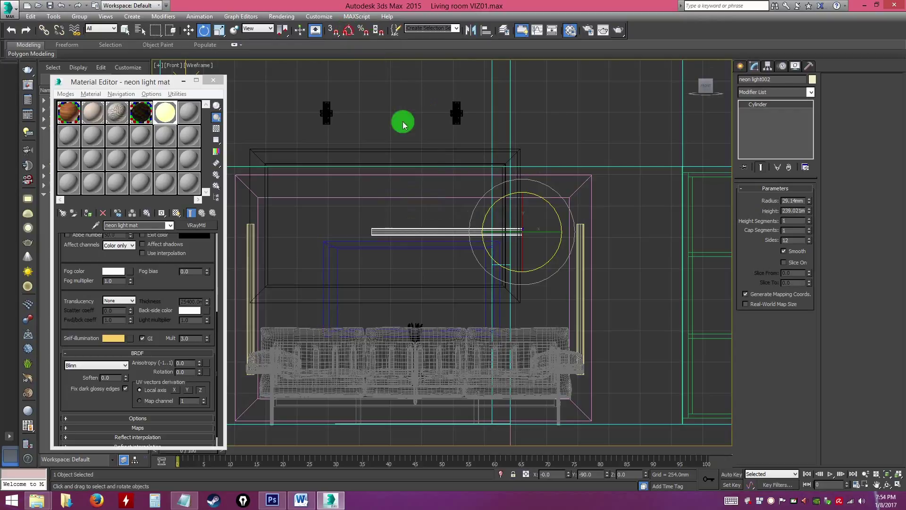
key("w")
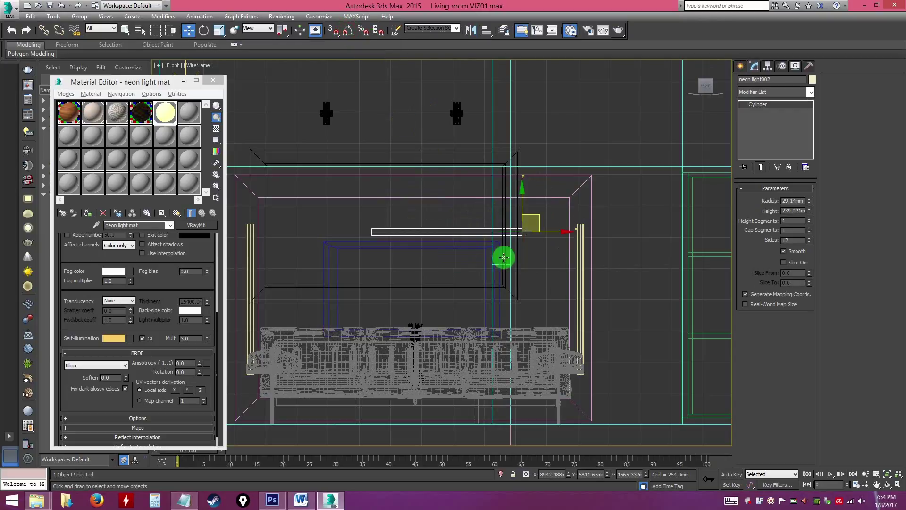
mouse_move(536, 215)
left_mouse_down()
mouse_move(567, 172)
mouse_move(492, 190)
mouse_move(431, 187)
left_mouse_up()
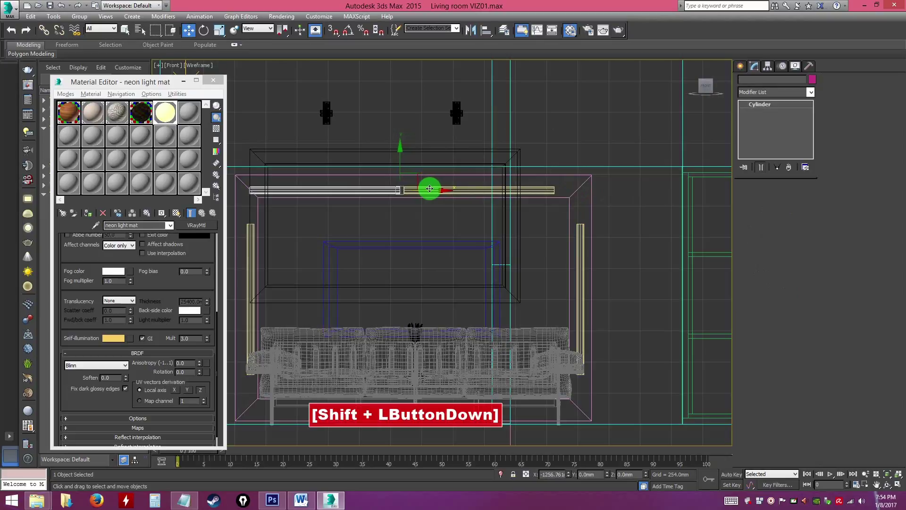
Step: Copy the horizontal neon light to the left half of the panel's top edge and shift the original toward the right corner
left_click_drag(429, 189, 430, 188, "shift")
left_click(453, 289)
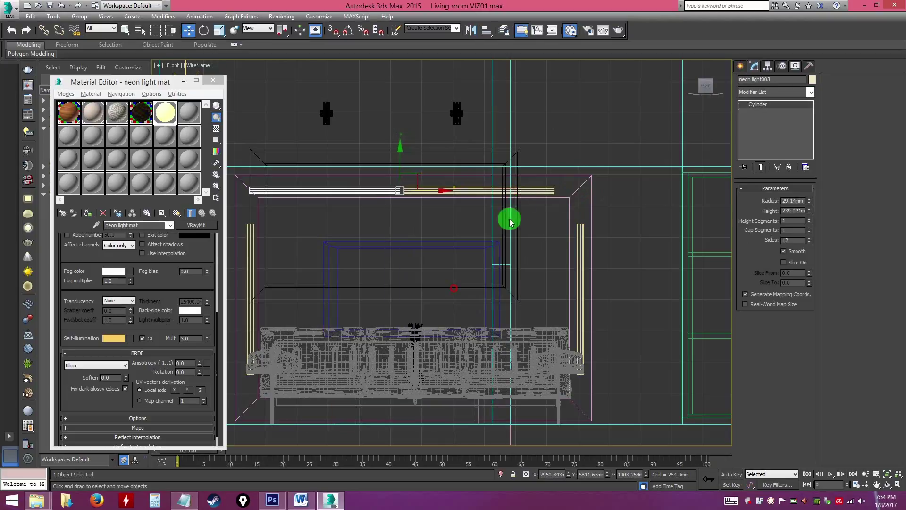
left_click(530, 190)
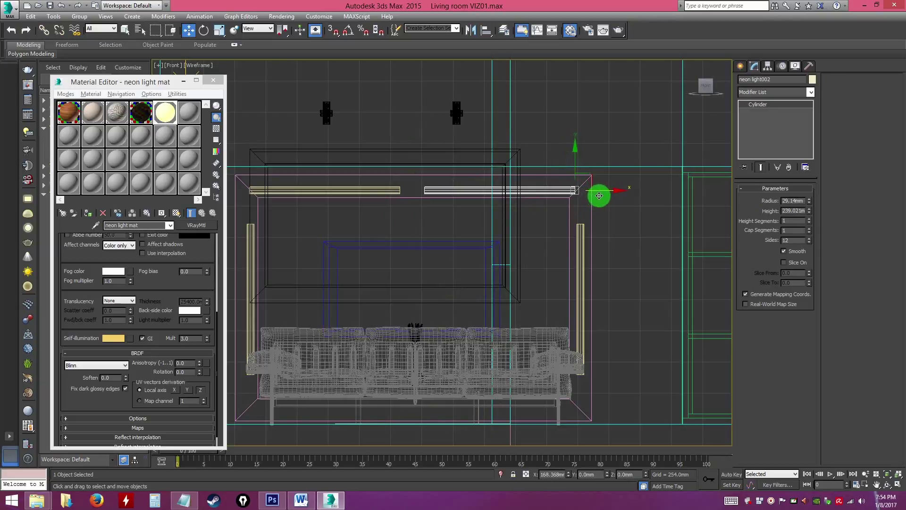
left_click(603, 220)
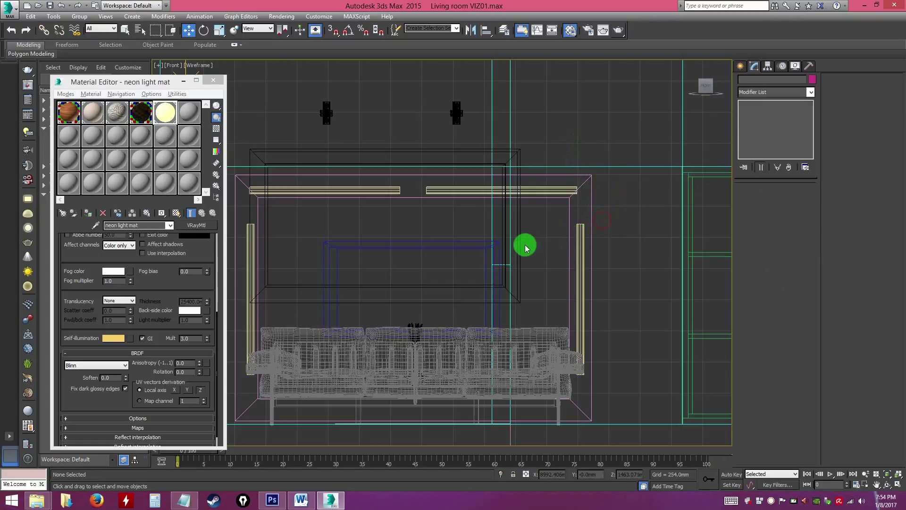
Step: Render the perspective view of the TV wall to check the glow of the neon lights
key("alt+w")
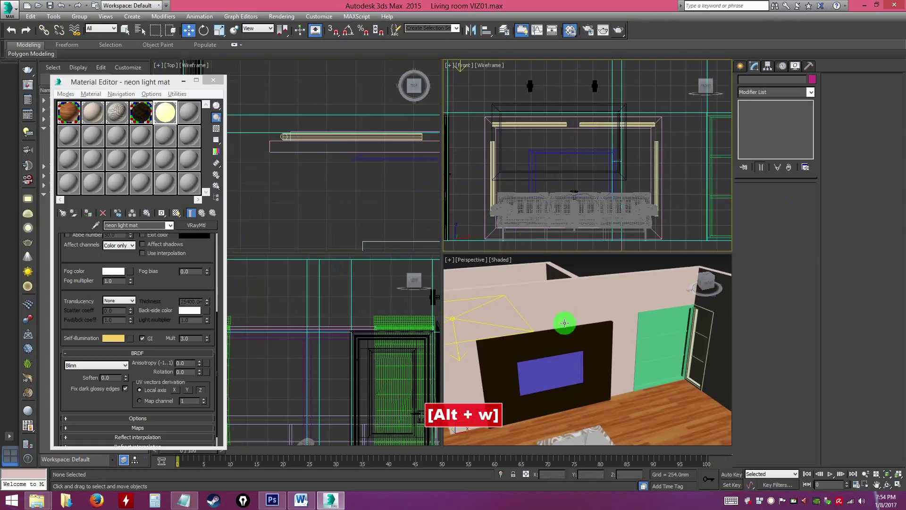
key("alt+w")
middle_click_drag(425, 314, 538, 275, "alt")
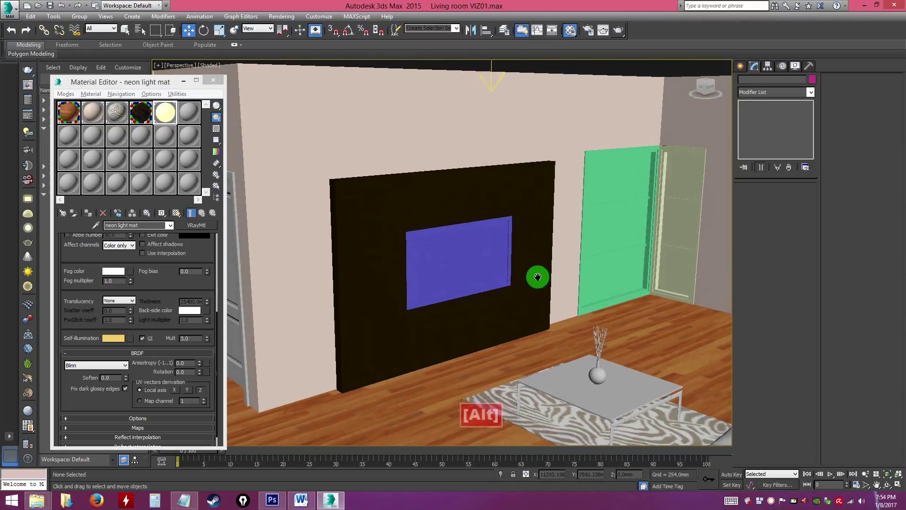
left_click(619, 32)
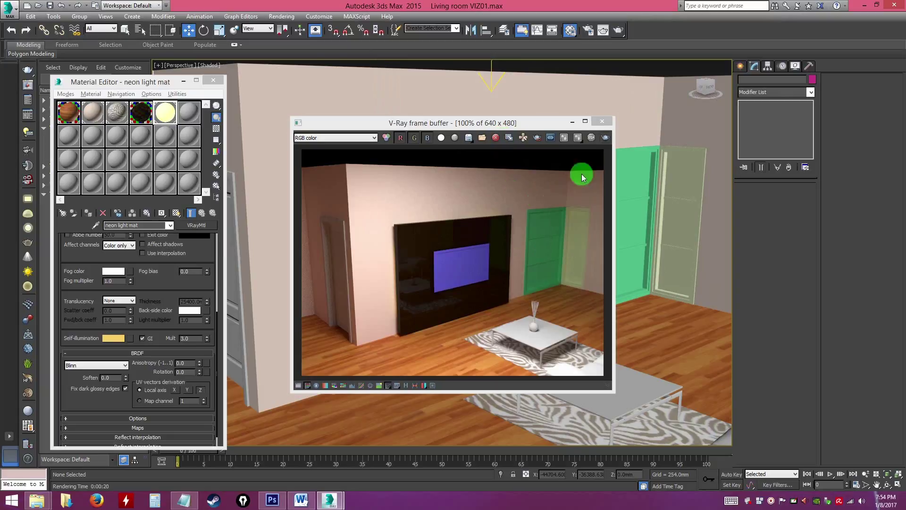
left_click(605, 122)
Step: Set the self-illumination multiplier of the neon light material to 10
mouse_move(500, 264)
middle_mouse_down("alt")
mouse_move(548, 317)
mouse_move(567, 316)
mouse_move(560, 323)
mouse_move(551, 319)
mouse_move(562, 285)
mouse_move(550, 330)
mouse_move(506, 265)
middle_mouse_up("alt")
left_click(495, 262)
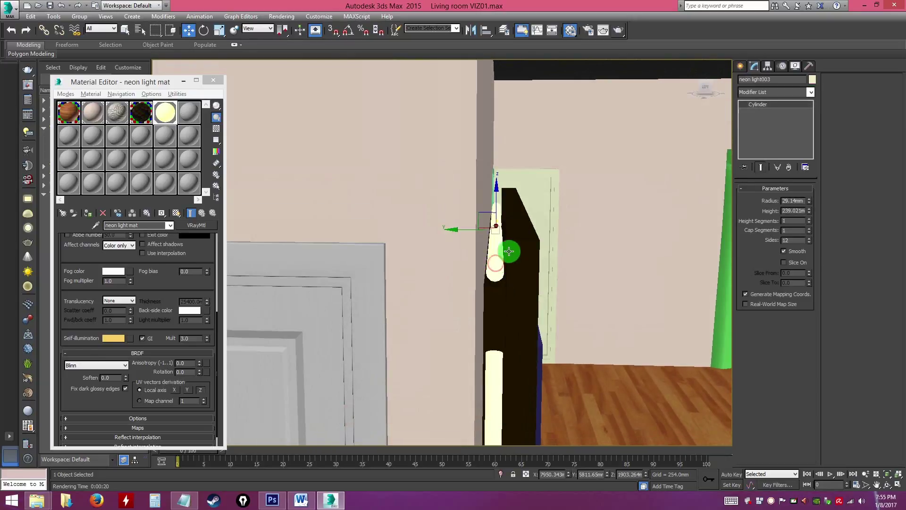
key("alt")
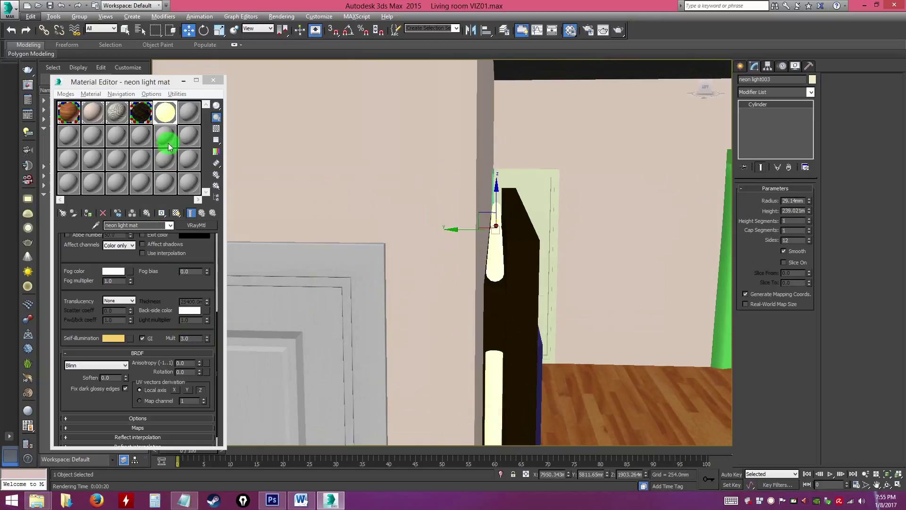
left_click(195, 338)
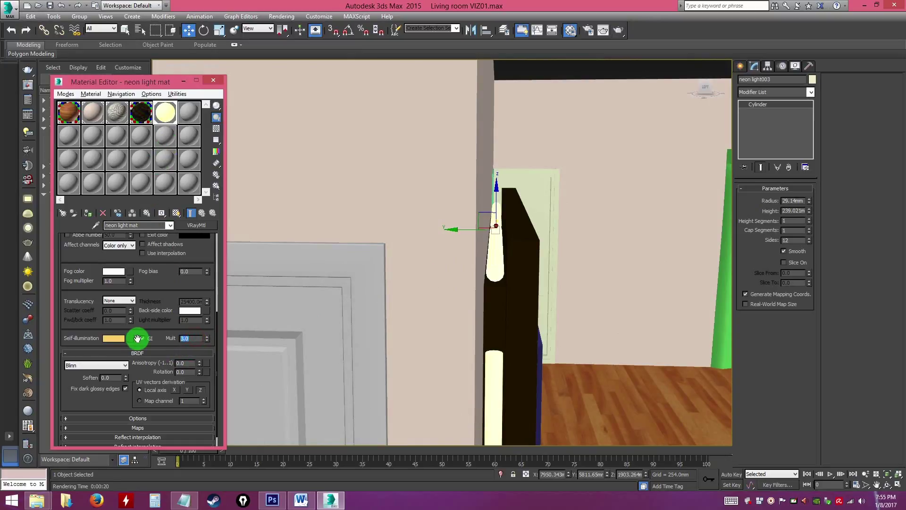
type("10")
key("Return")
Step: Reduce the whiteness of the neon material's self-illumination color to get a deeper yellow
middle_click_drag(572, 313, 499, 298, "alt")
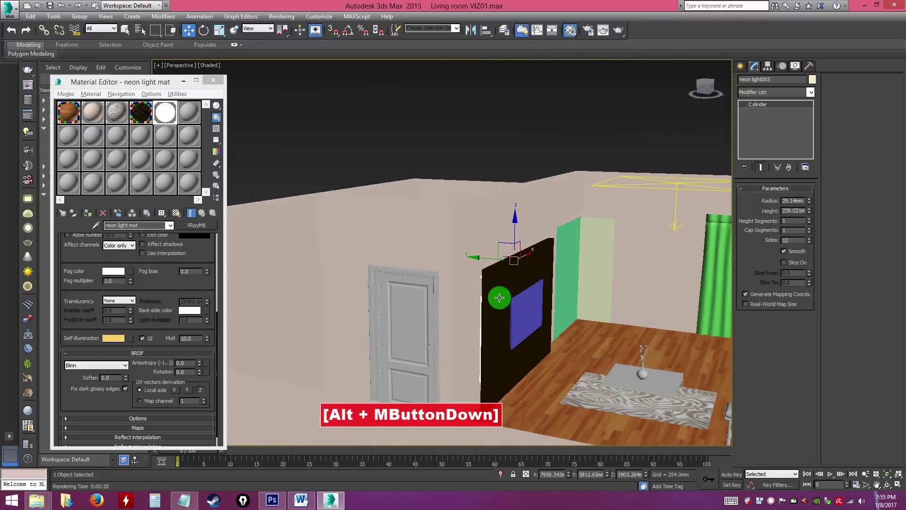
left_click(112, 338)
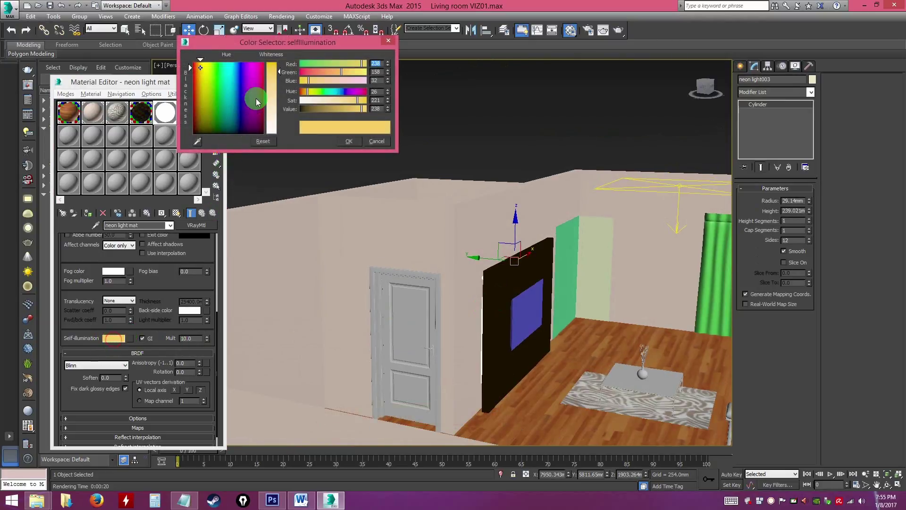
left_click_drag(275, 75, 279, 68)
left_click(344, 141)
Step: Render a closer perspective view of the TV panel to check the stronger neon glow
middle_click_drag(453, 302, 437, 292, "alt")
scroll(449, 297, "up", 5)
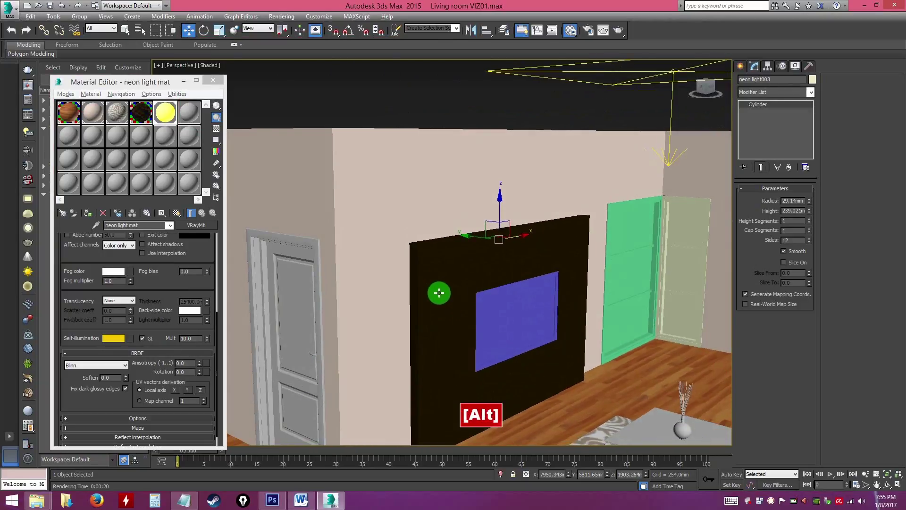
left_click(619, 29)
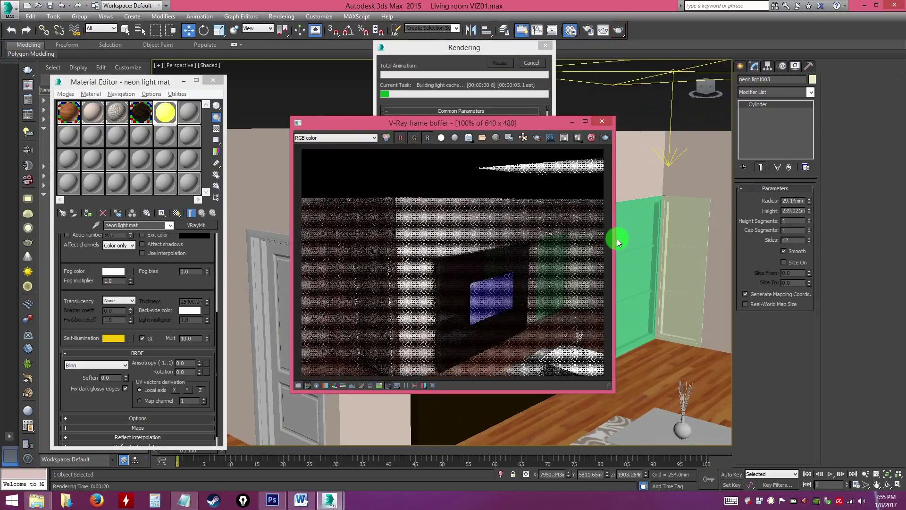
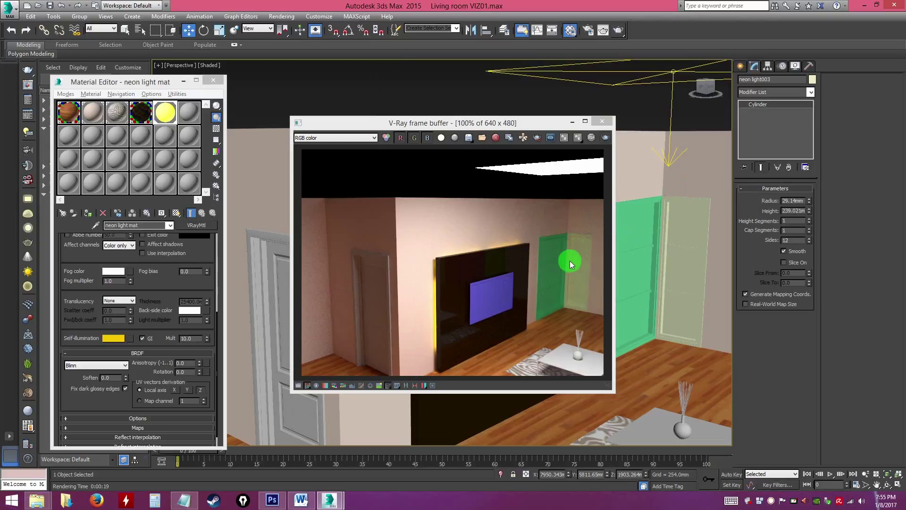
left_click(601, 121)
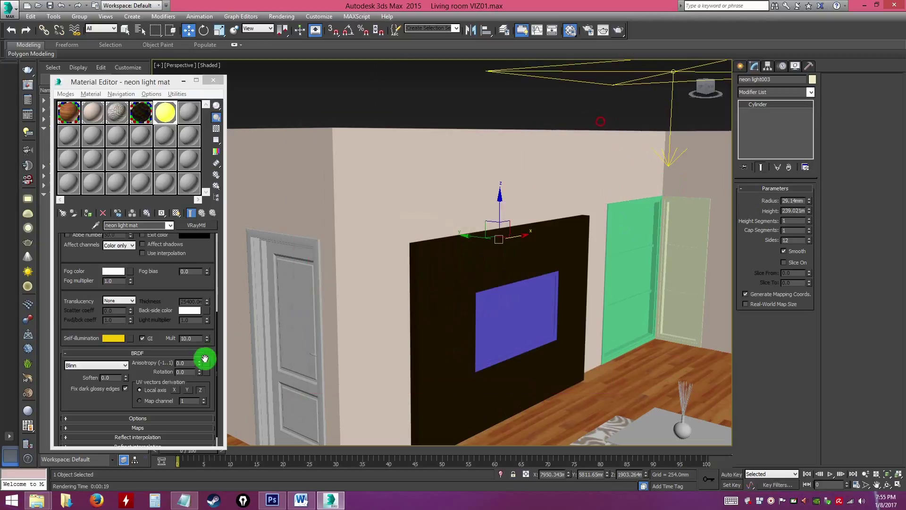
Step: Set the neon material's self-illumination color to RGB 237, 151, 15 and render the perspective view again
left_click(116, 339)
left_click_drag(272, 80, 272, 70)
left_click(275, 70)
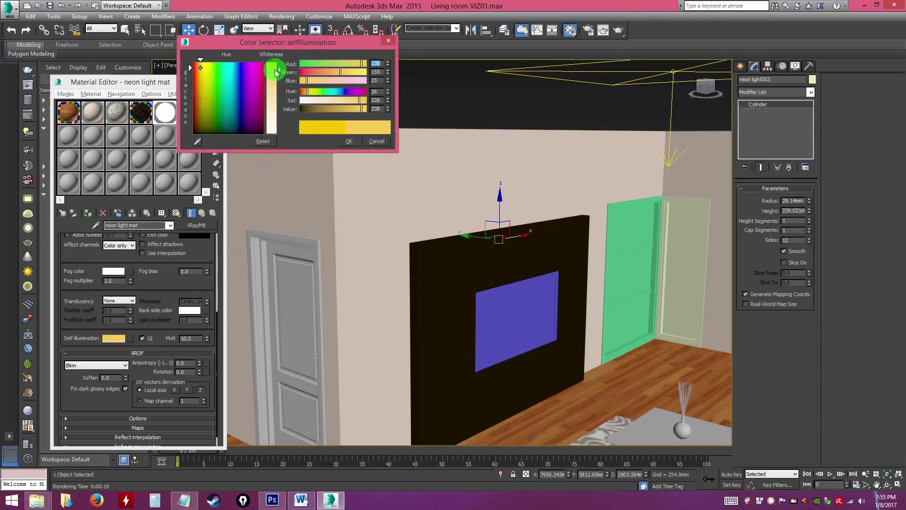
left_click(348, 141)
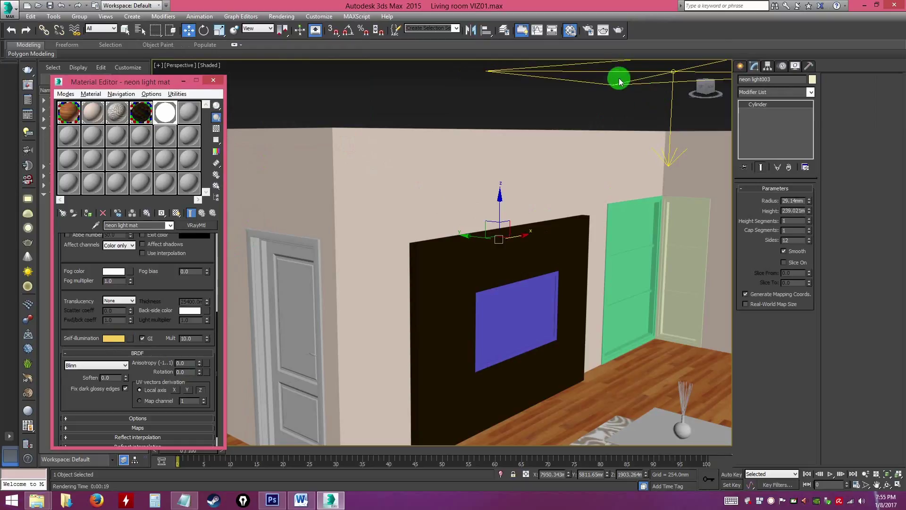
left_click(117, 338)
left_click(274, 67)
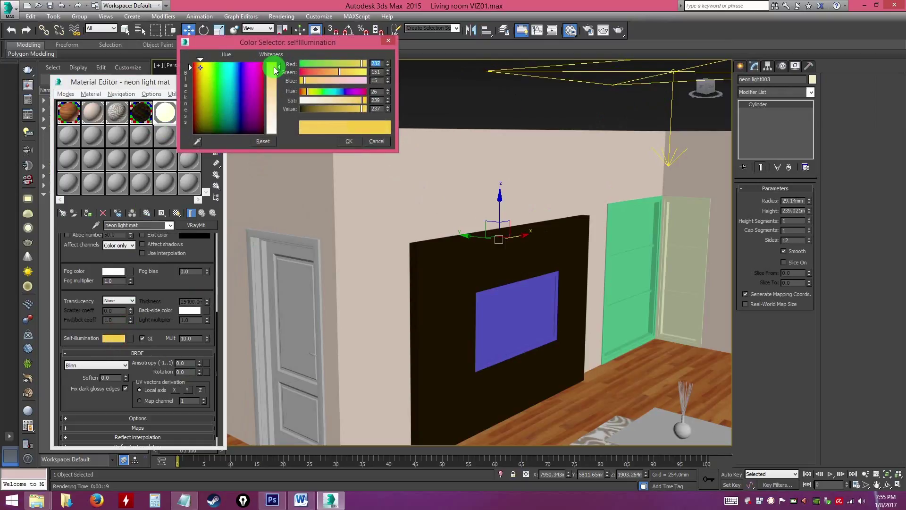
left_click(346, 141)
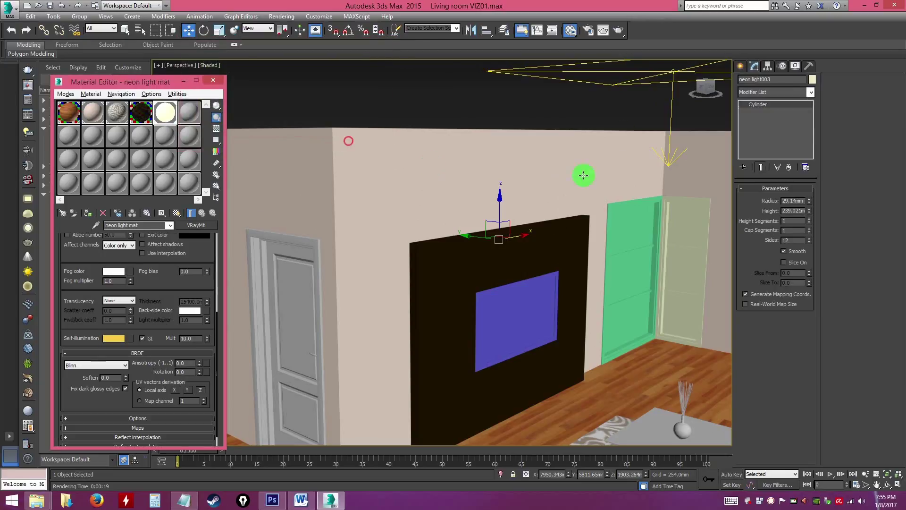
left_click(604, 31)
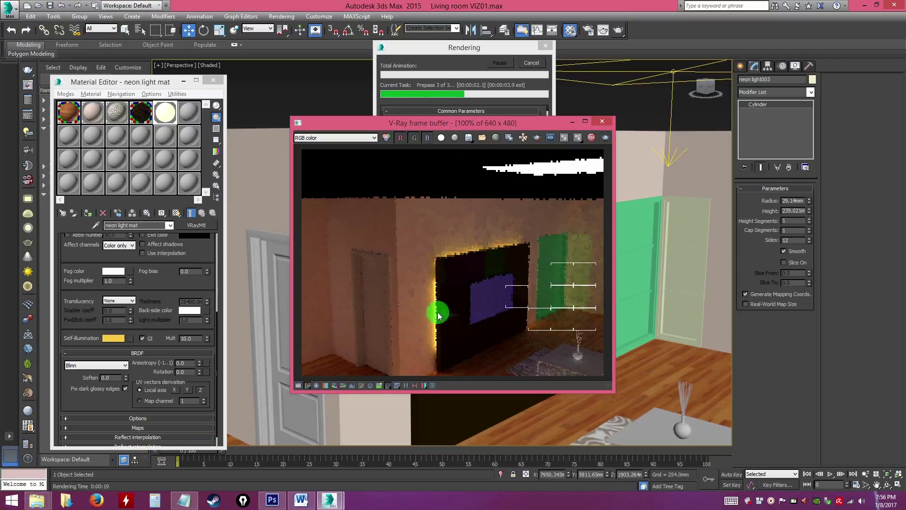
Step: Switch to Firefox and search Google for "tv shows"
left_click(95, 504)
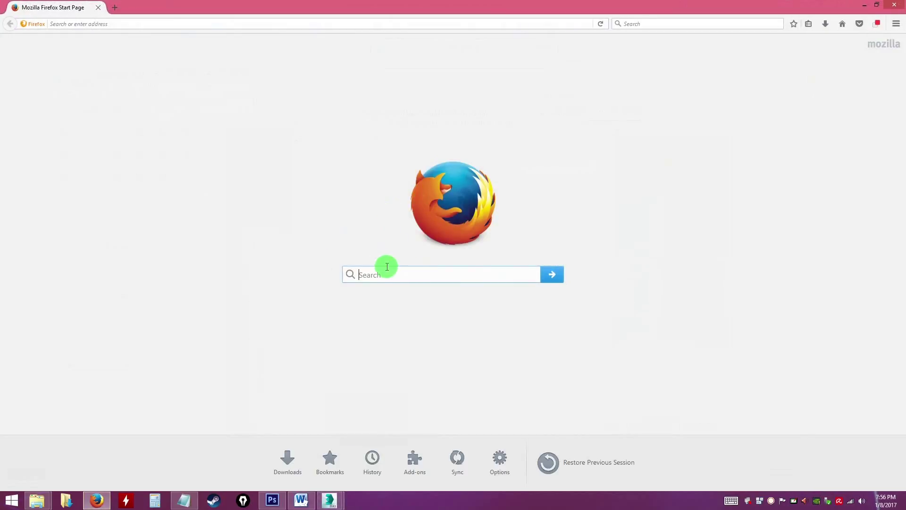
left_click(373, 280)
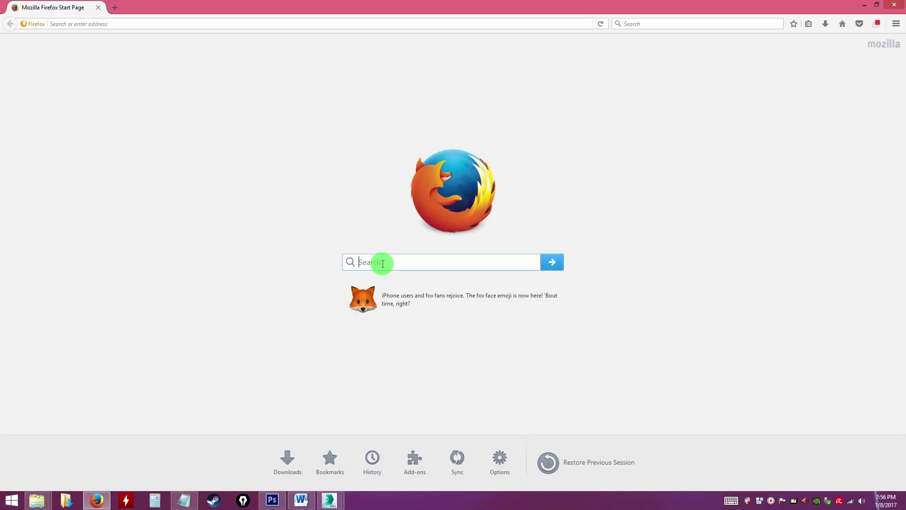
type("tv sh")
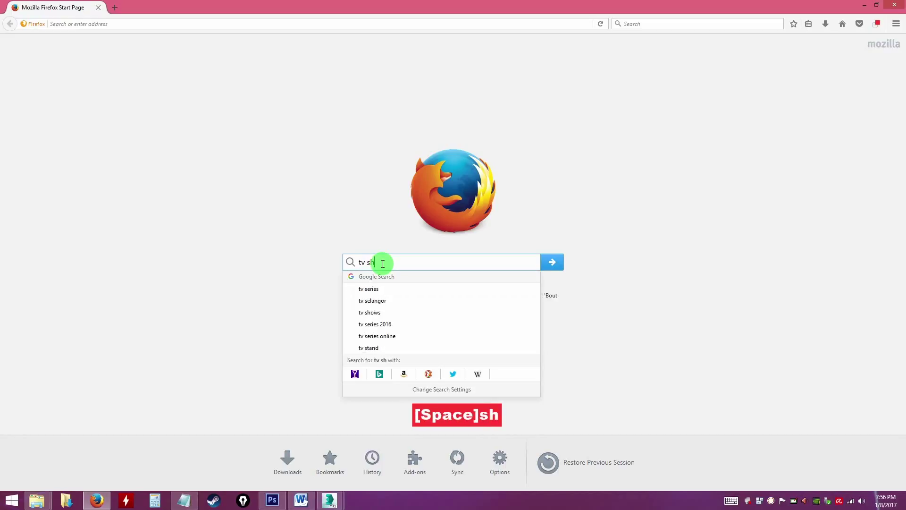
type("ots")
key("BackSpace")
key("BackSpace")
type("ws")
key("Return")
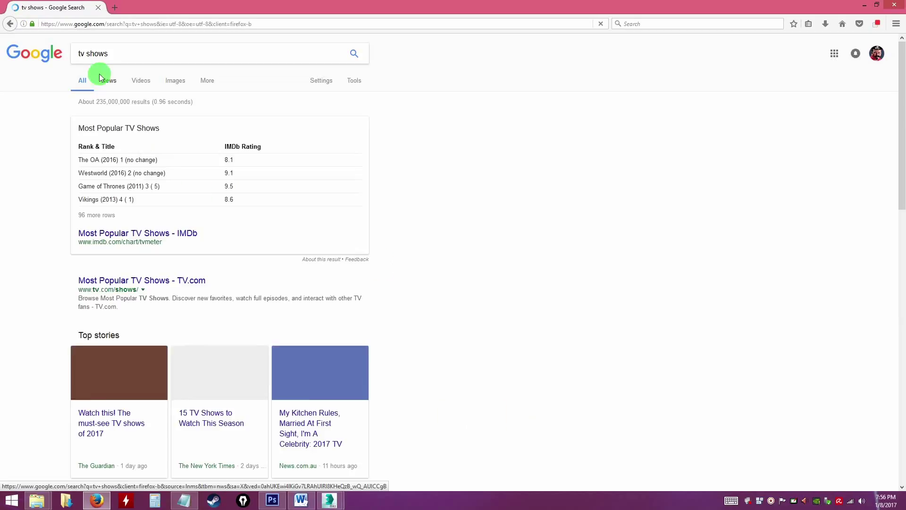
Step: Bring up the image results for "tv shows" and look through them for a usable TV screen picture
left_click(109, 83)
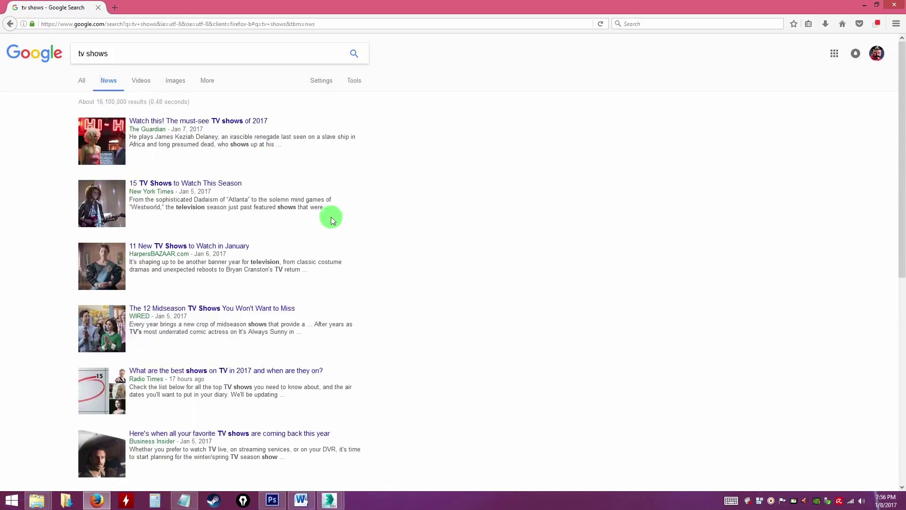
left_click(139, 79)
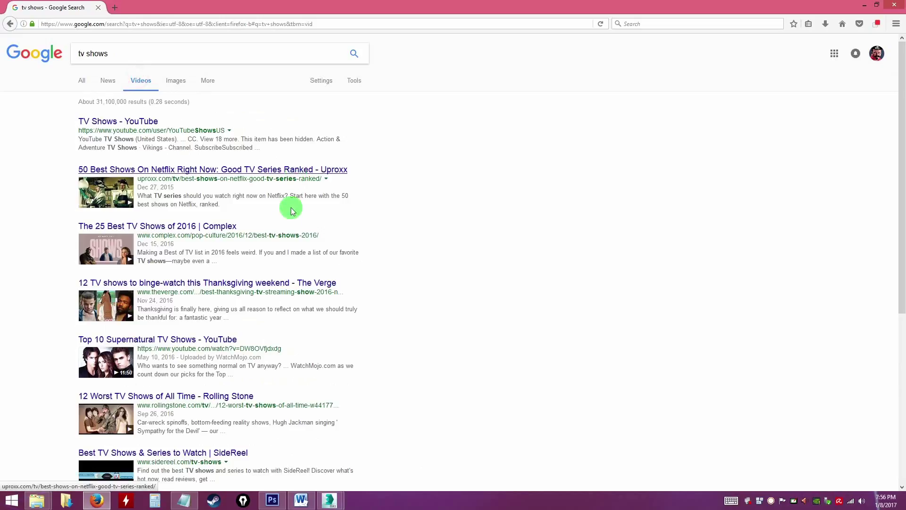
left_click(167, 83)
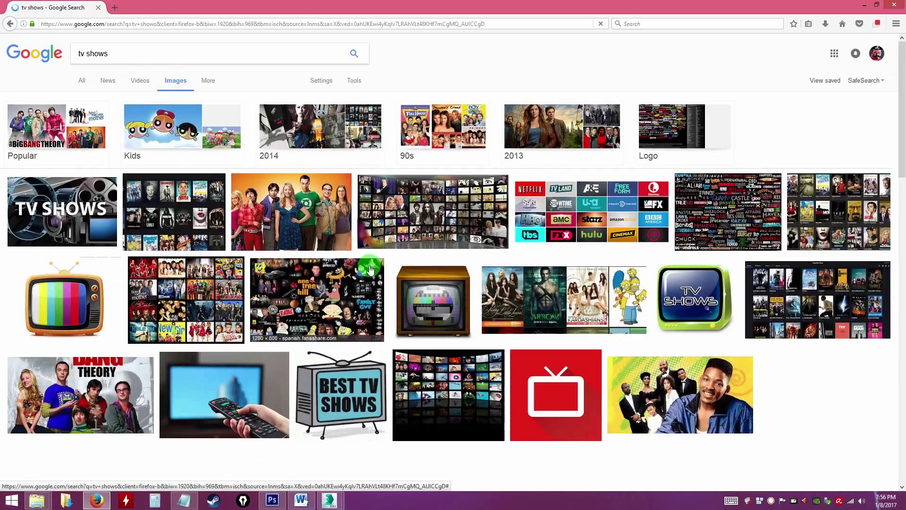
scroll(493, 330, "down", 3)
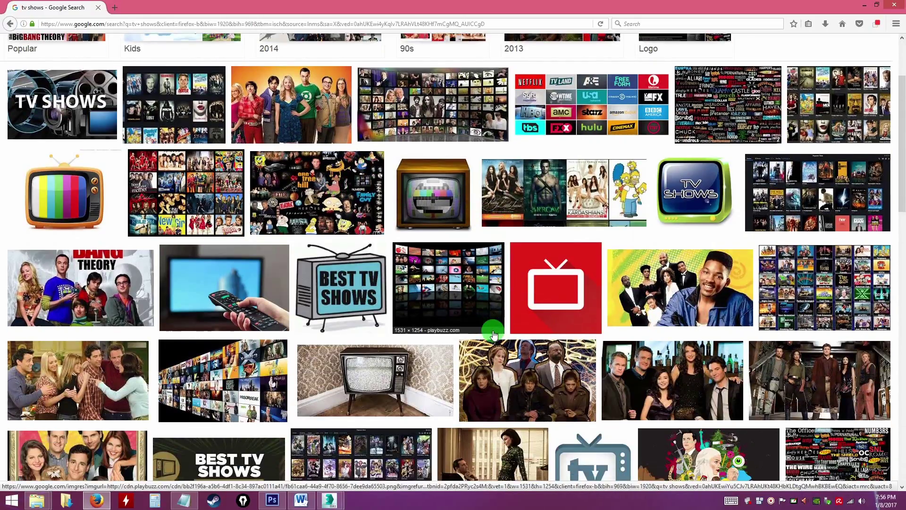
scroll(491, 331, "down", 1)
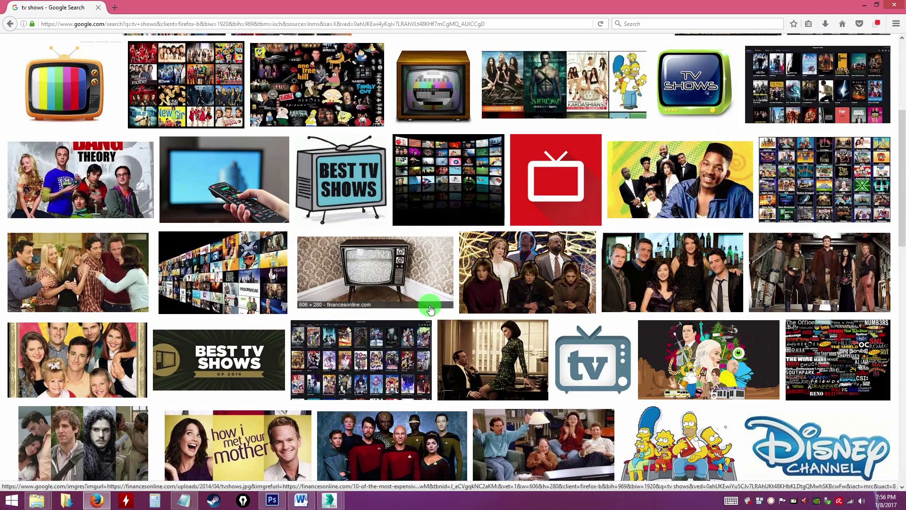
scroll(429, 309, "down", 10)
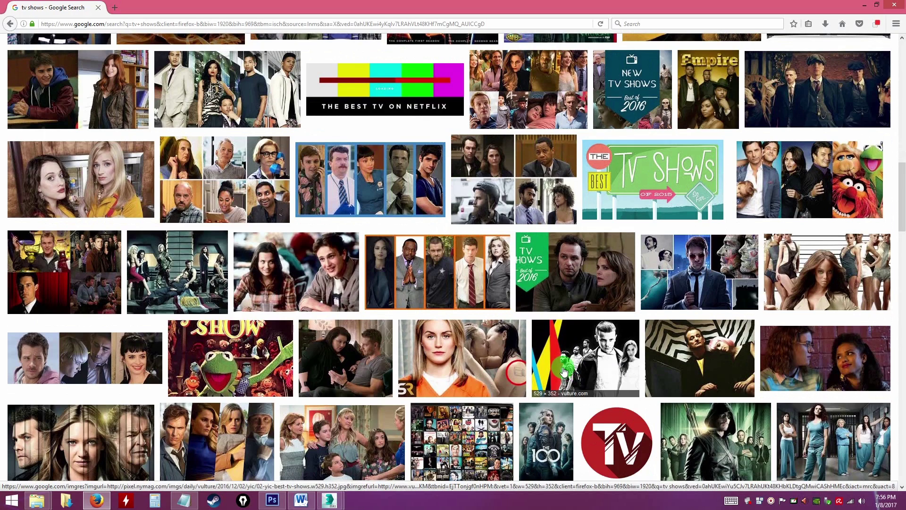
scroll(564, 368, "up", 14)
Step: Change the image search to "tv show scene"
left_click(125, 56)
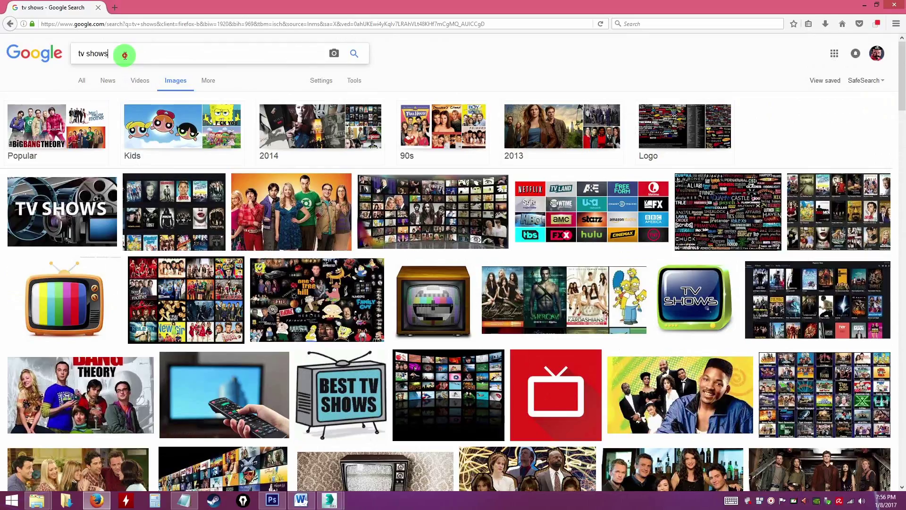
key("BackSpace")
type("sc")
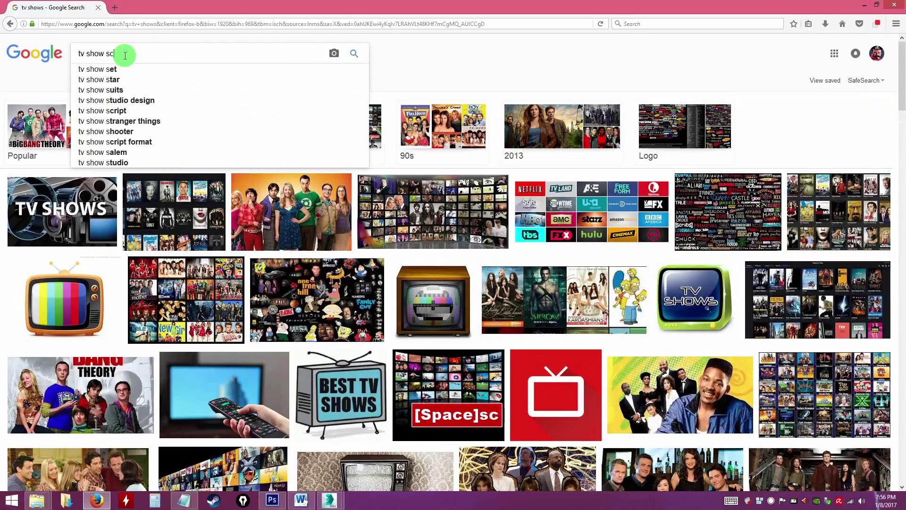
type("enes")
key("BackSpace")
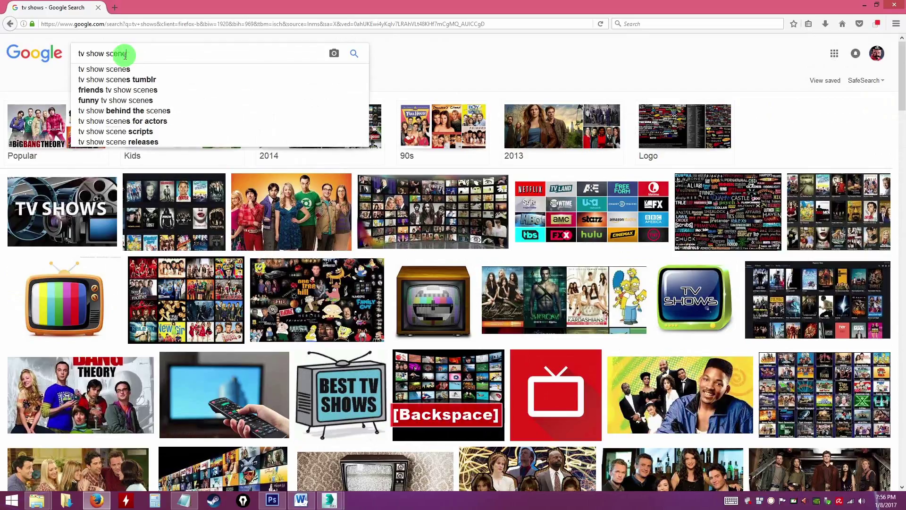
key("Return")
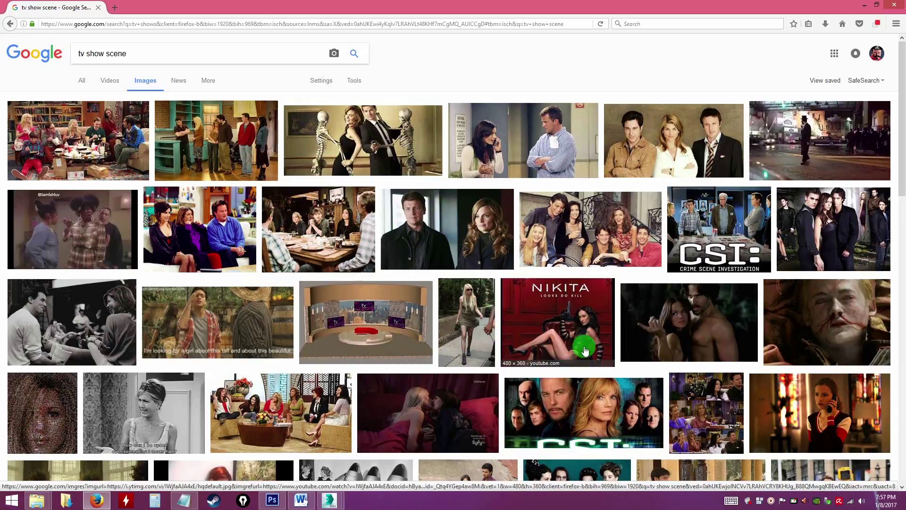
Step: Examine the "tv show scene" image results for a picture suitable as the TV's screen content
scroll(525, 365, "down", 2)
scroll(525, 365, "down", 4)
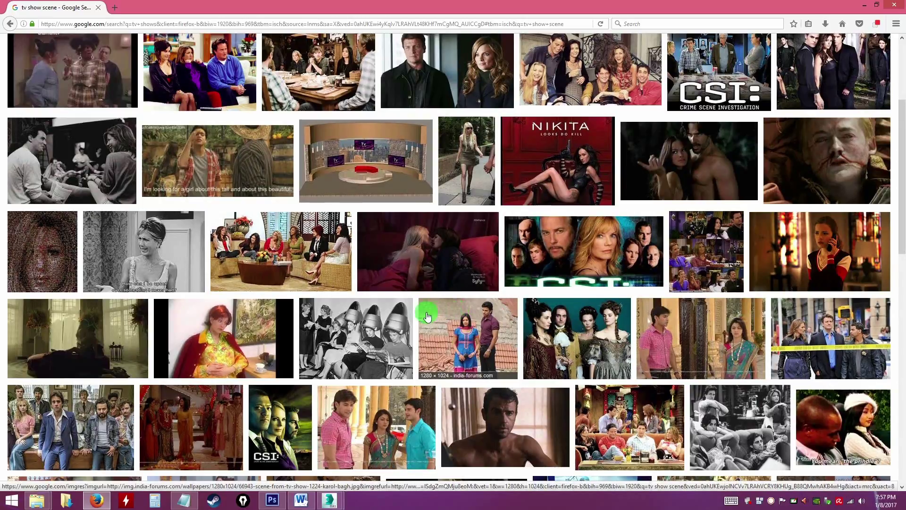
scroll(406, 296, "down", 2)
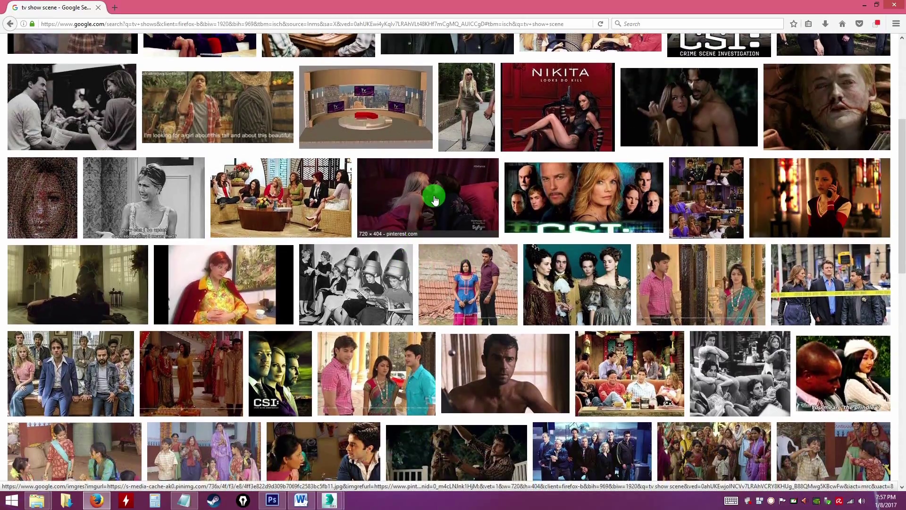
scroll(368, 233, "up", 8)
scroll(370, 236, "down", 10)
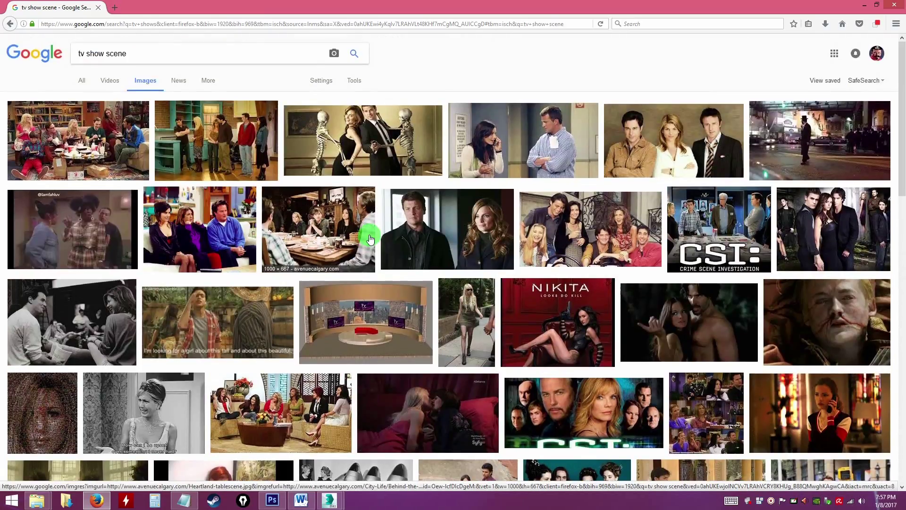
scroll(371, 246, "down", 4)
scroll(370, 246, "up", 10)
scroll(370, 246, "down", 4)
scroll(371, 246, "down", 12)
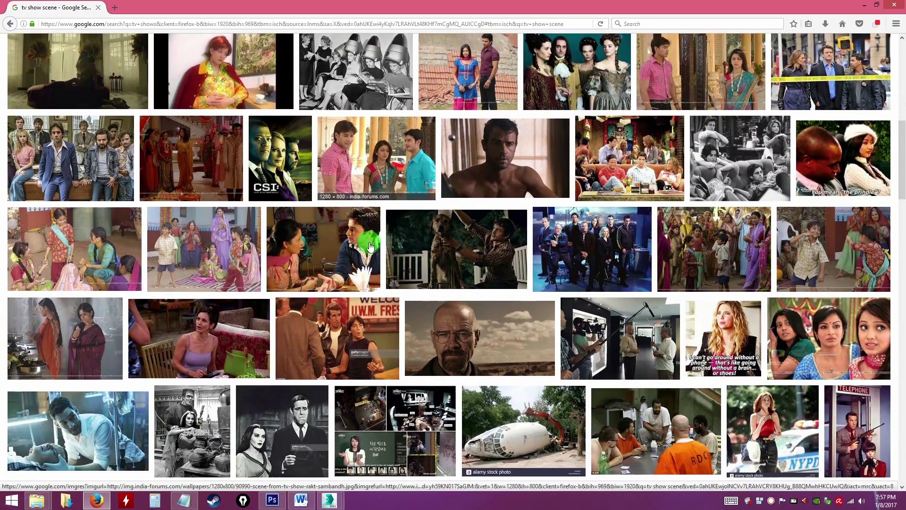
scroll(370, 245, "down", 8)
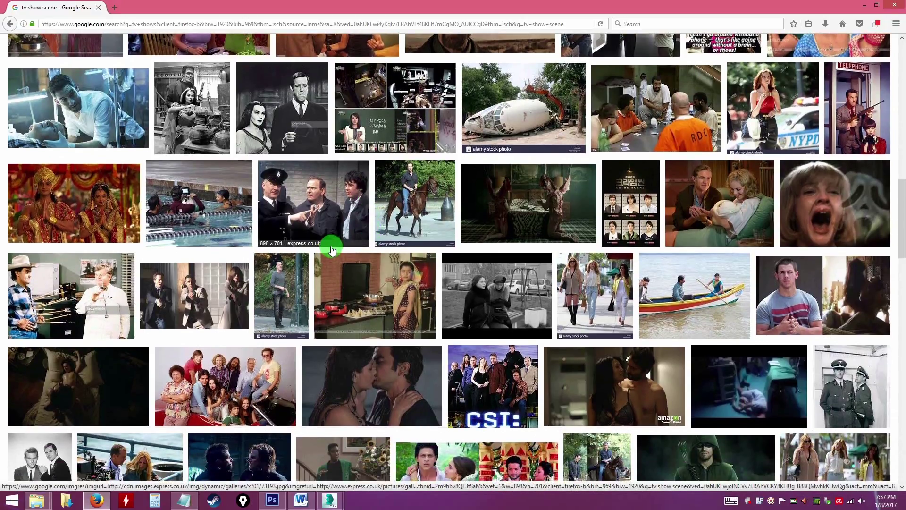
scroll(332, 249, "up", 4)
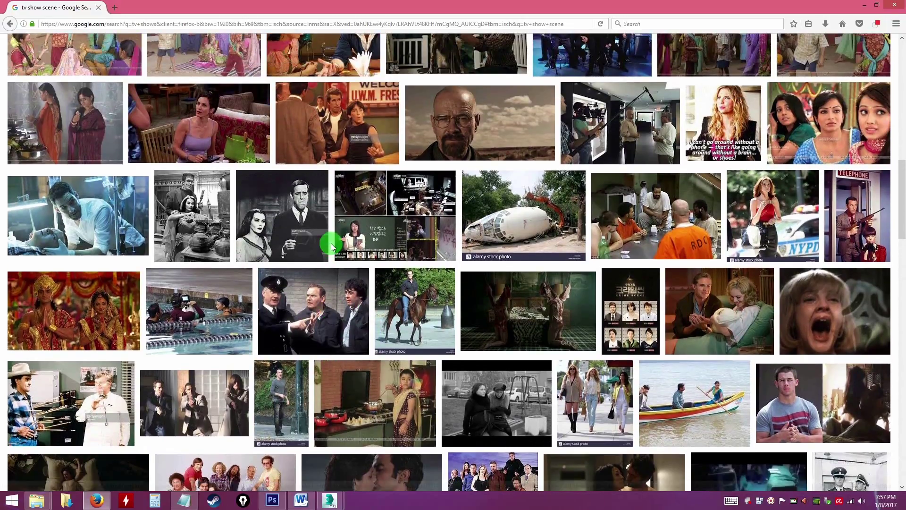
scroll(331, 243, "up", 15)
scroll(311, 194, "up", 3)
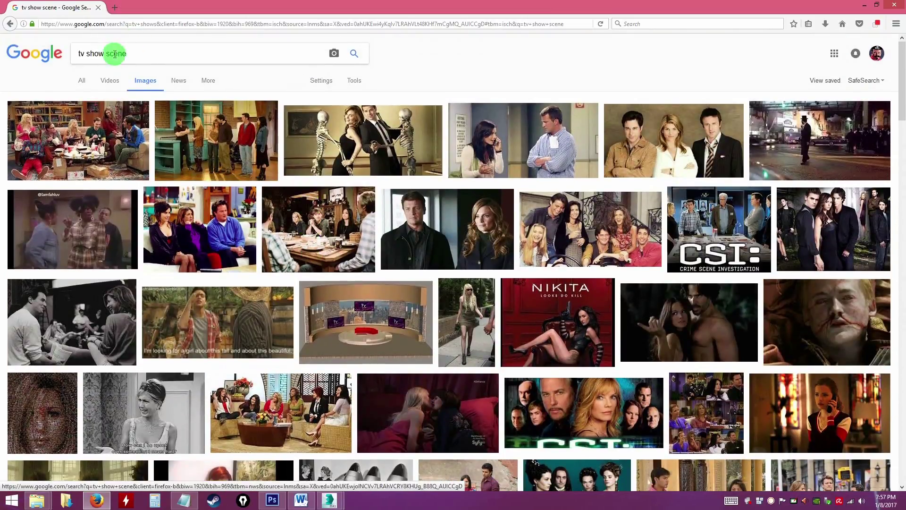
Step: Change the image search to "news scene" and look through the results
left_click(134, 52)
left_click_drag(105, 53, 43, 57)
type("news")
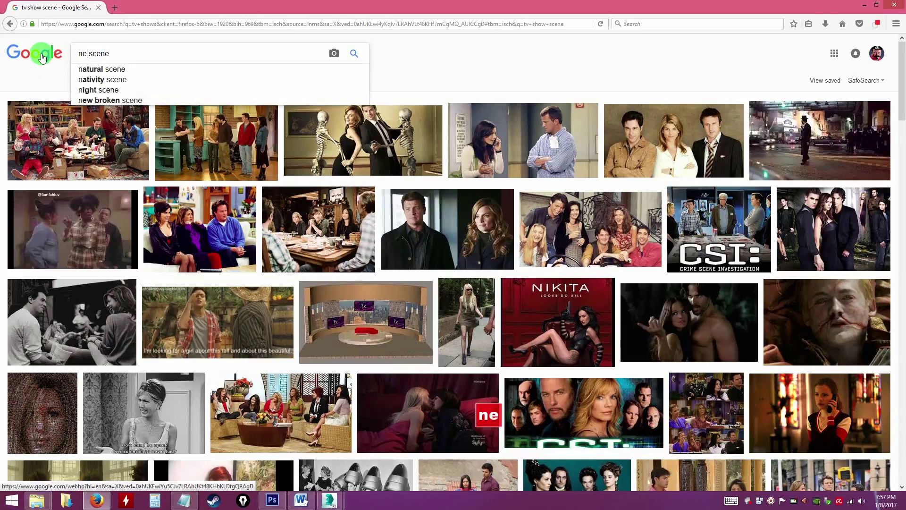
key("Return")
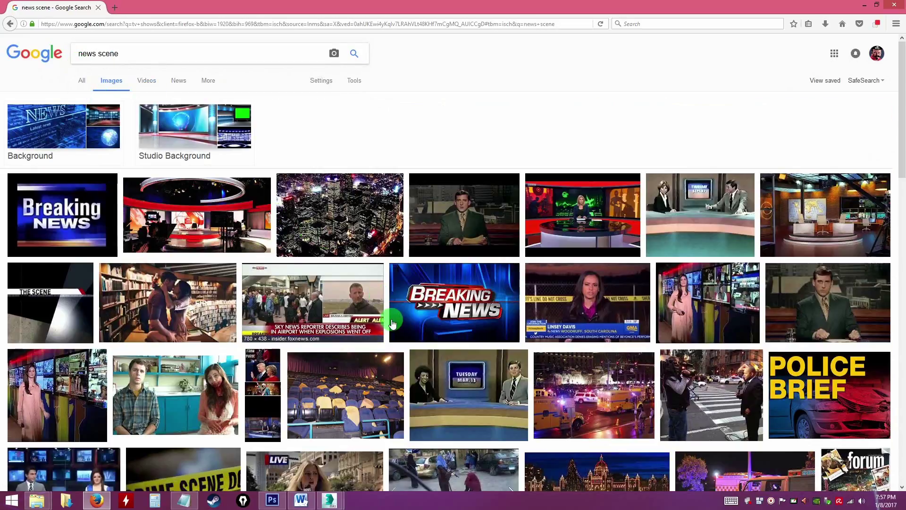
scroll(401, 320, "down", 3)
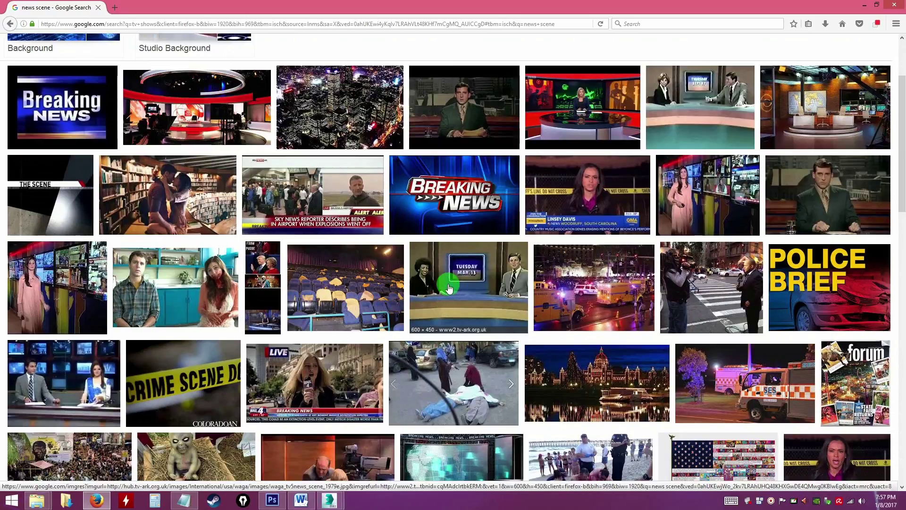
Step: Save the picture of the news reporter in front of yellow police tape as "tv screen" in the Textures folder of Totorial 3D Models
left_click(593, 182)
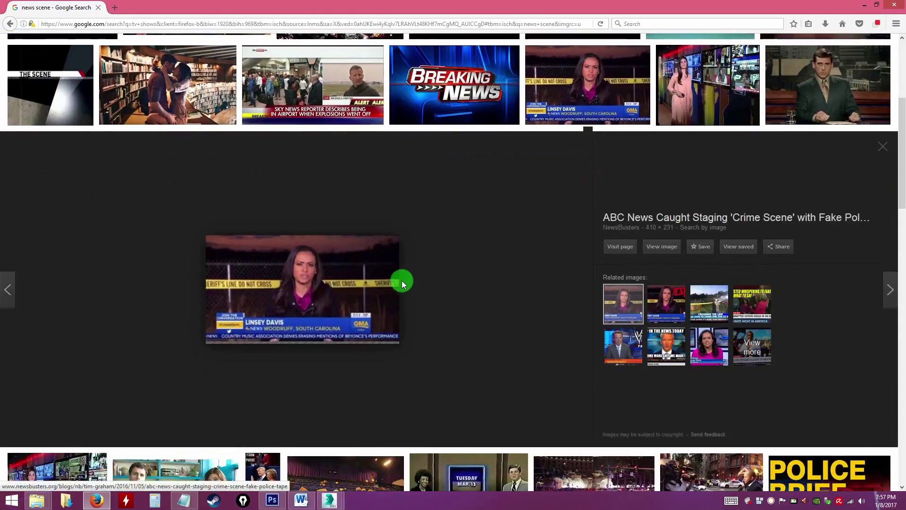
right_click(299, 272)
left_click(336, 389)
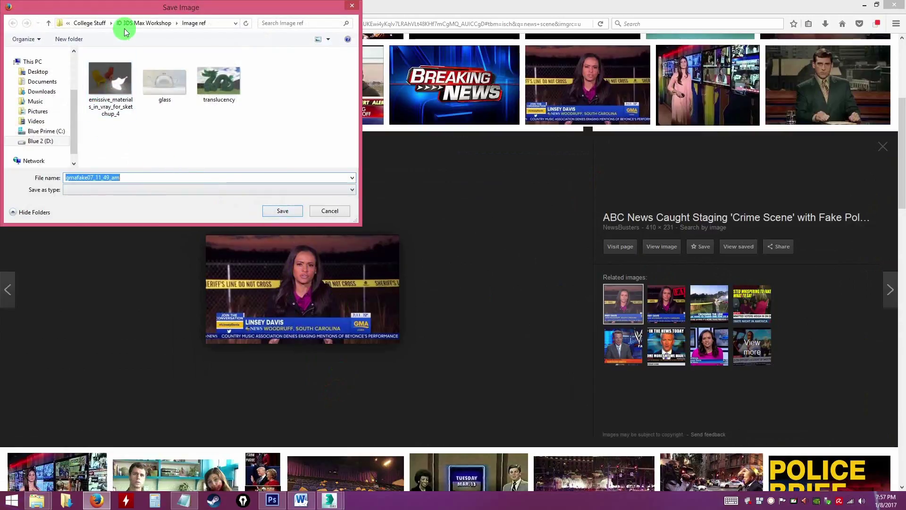
left_click(138, 22)
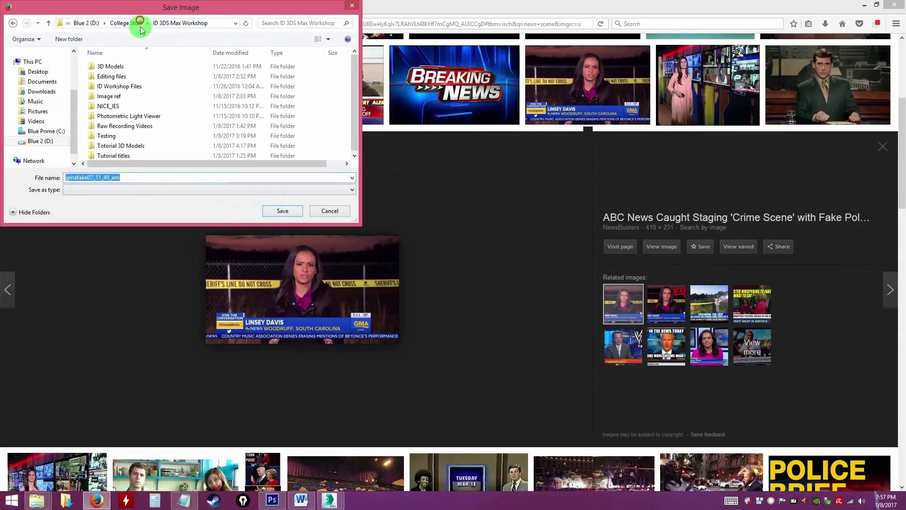
left_click(122, 156)
double_click(126, 144)
double_click(110, 65)
left_click(136, 178)
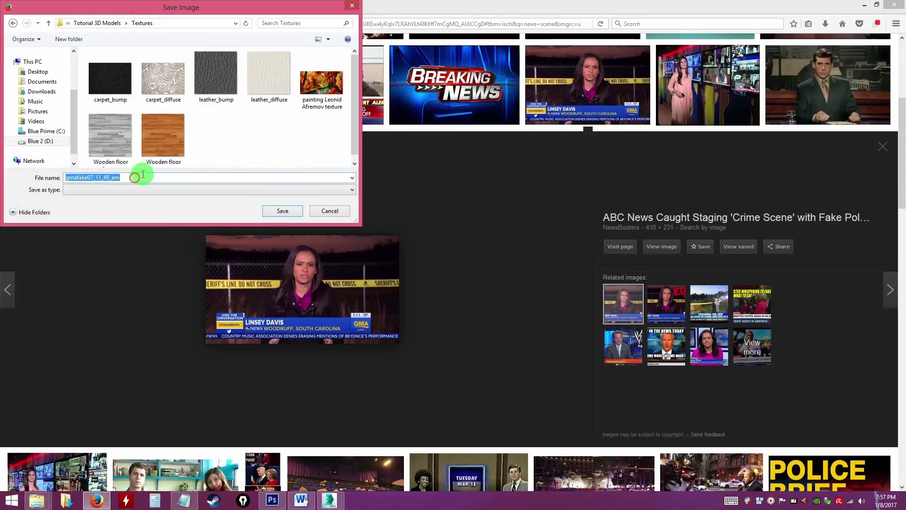
type("tv sc")
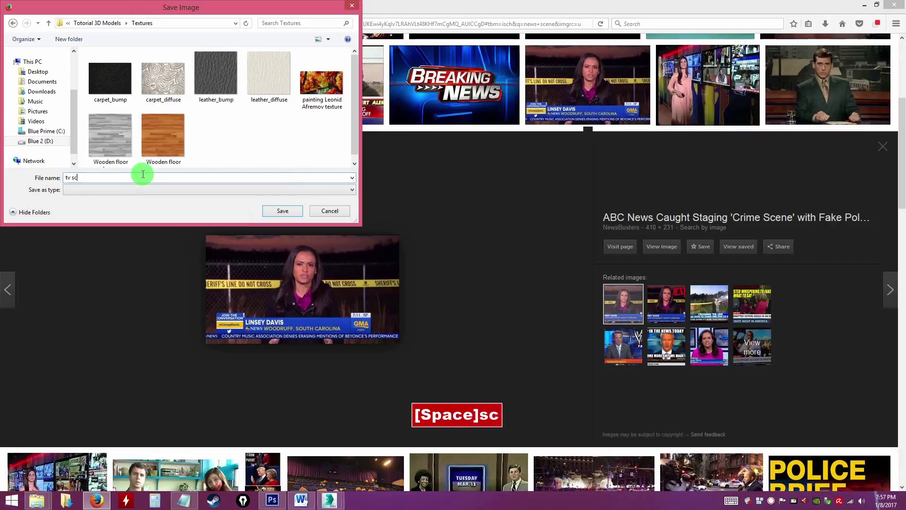
type("reen")
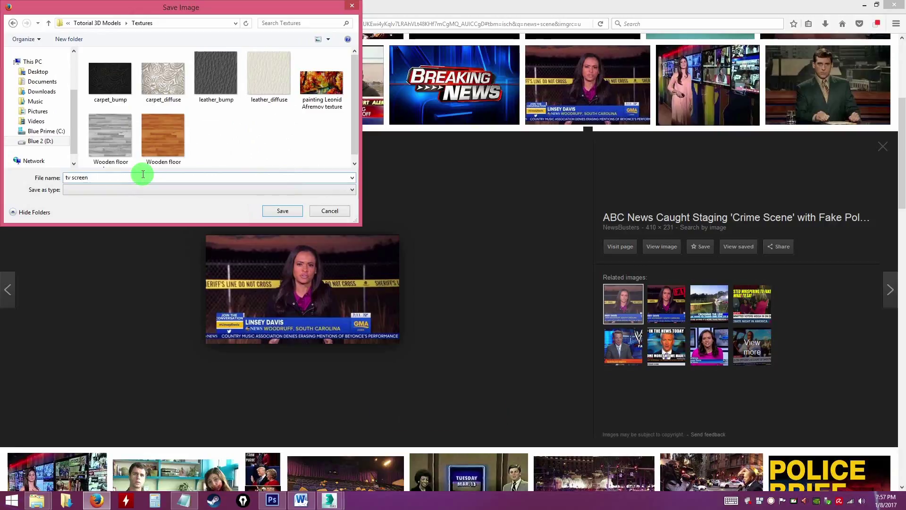
key("Return")
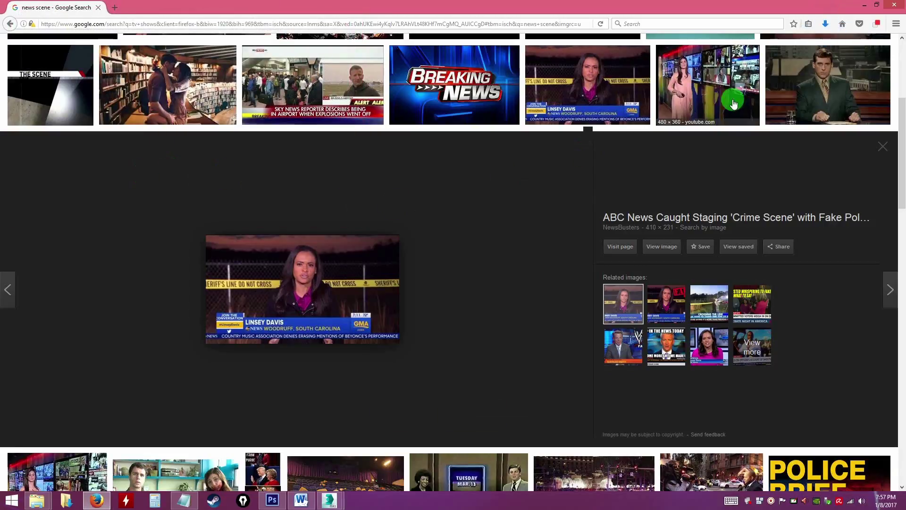
Step: Switch back to 3ds Max, set the neon material's self-illumination color to RGB 239, 161, 39 and render the perspective view
left_click(860, 5)
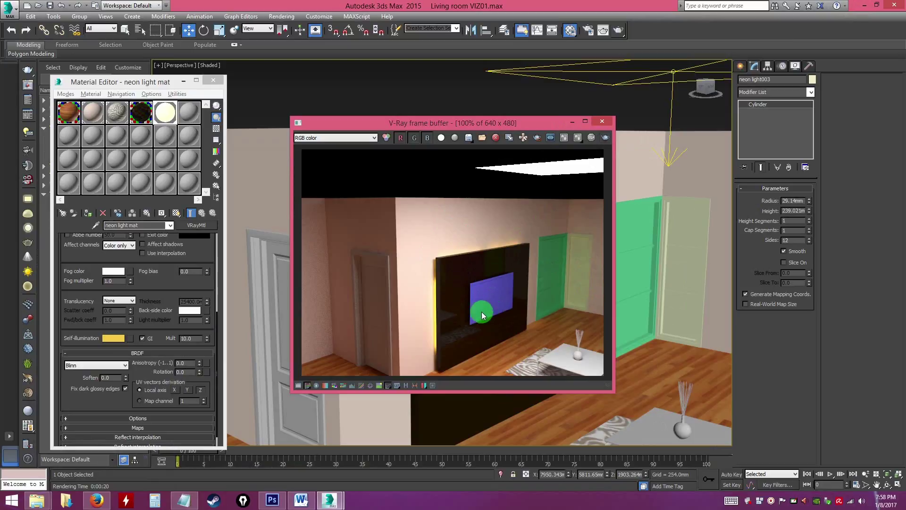
left_click(604, 121)
left_click(113, 338)
left_click_drag(274, 70, 274, 74)
left_click(343, 142)
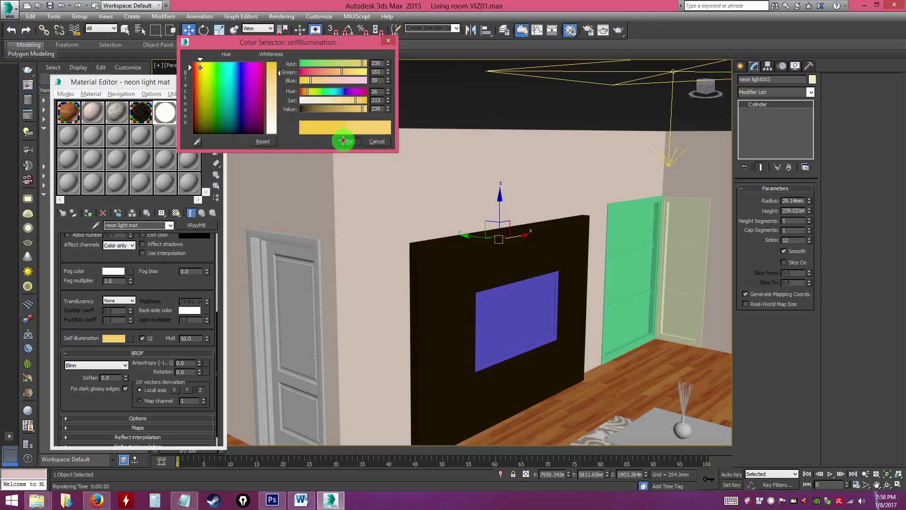
left_click(618, 29)
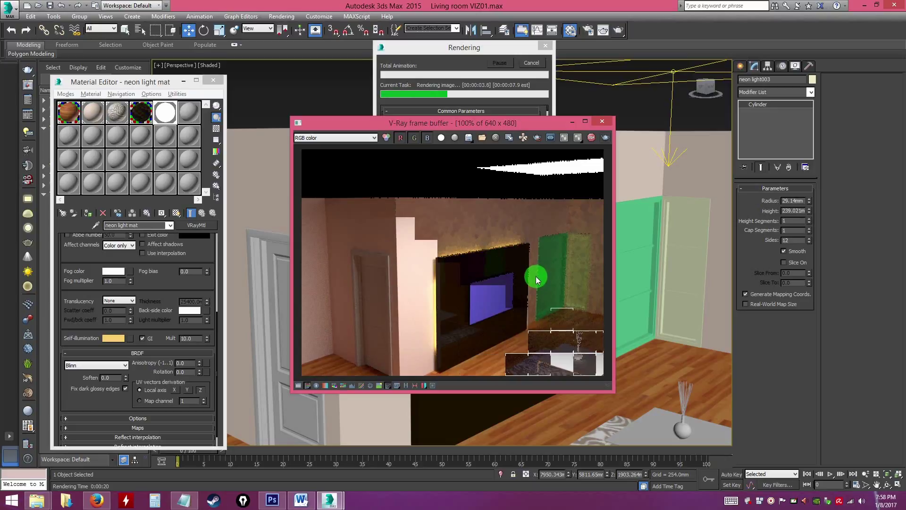
Step: Close the render, select the TV, name the empty sixth material "tv frame" and rename the TV object "tv"
left_click(605, 124)
middle_click_drag(519, 340, 507, 279, "alt")
left_click(491, 269)
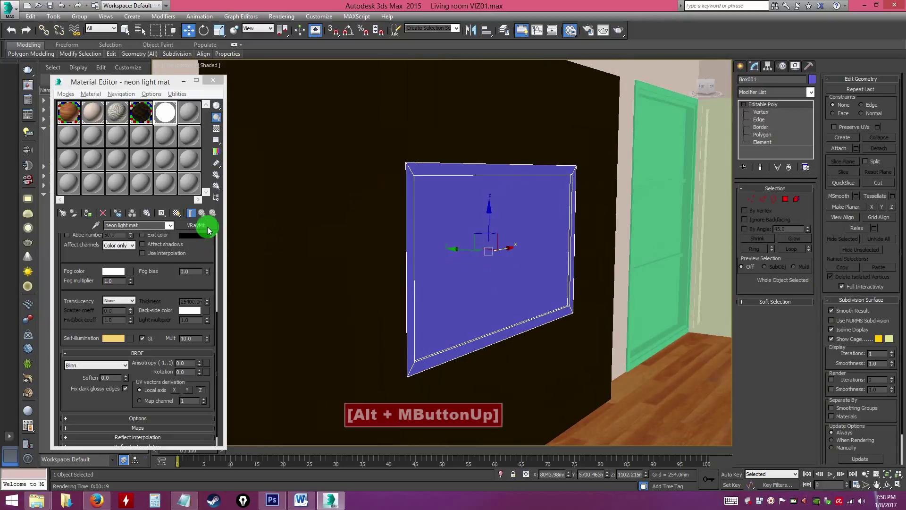
left_click(189, 113)
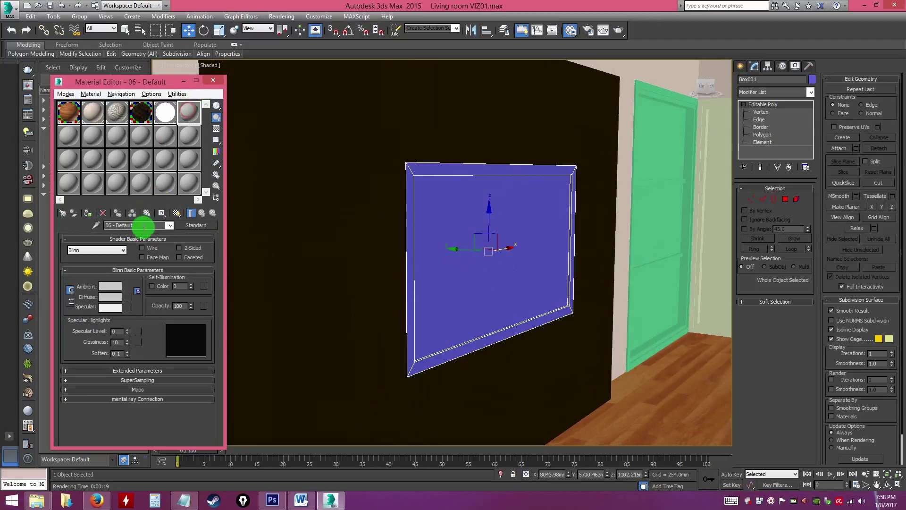
left_click(142, 225)
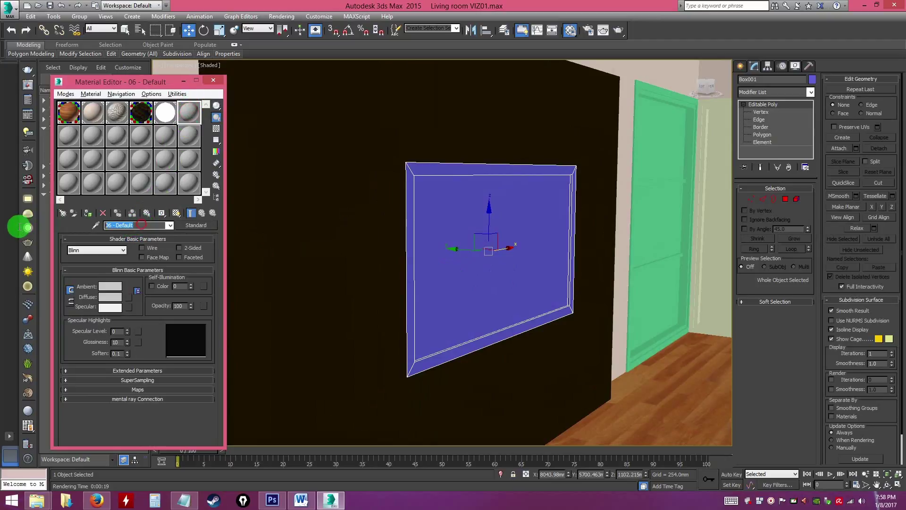
type("tv")
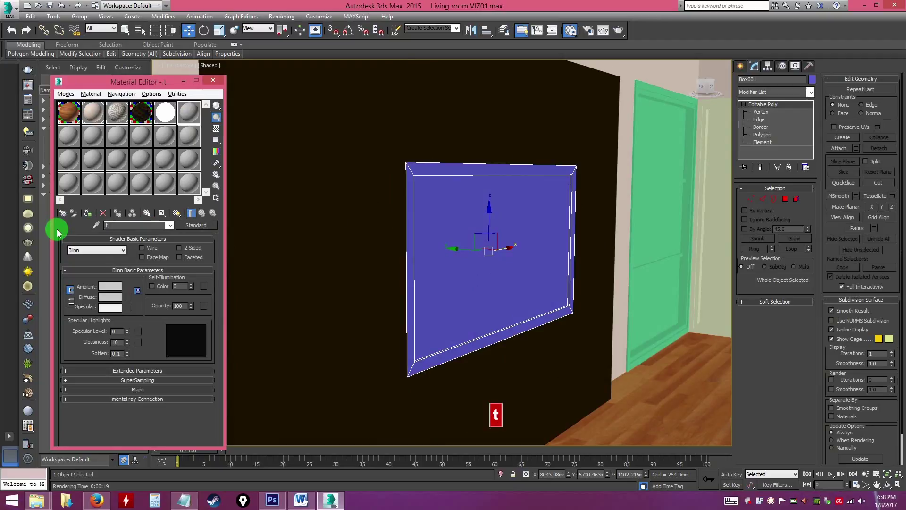
type(" fr")
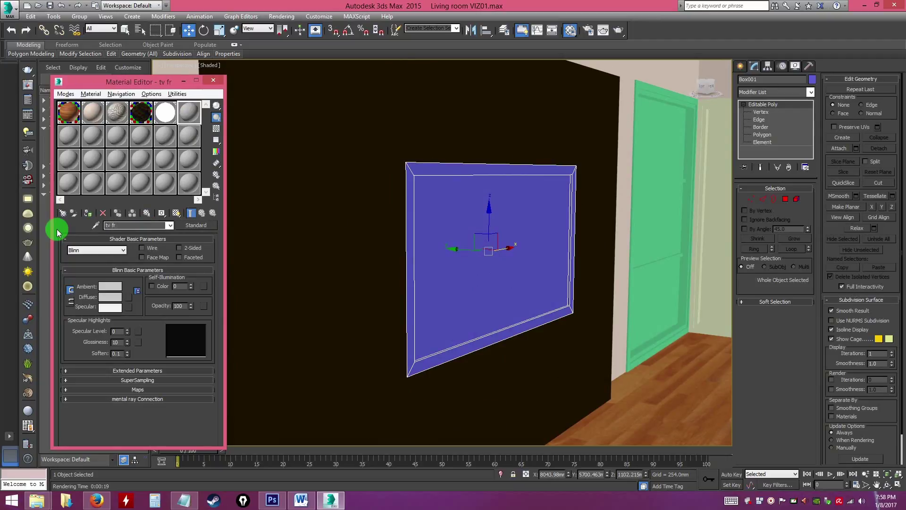
type("ame")
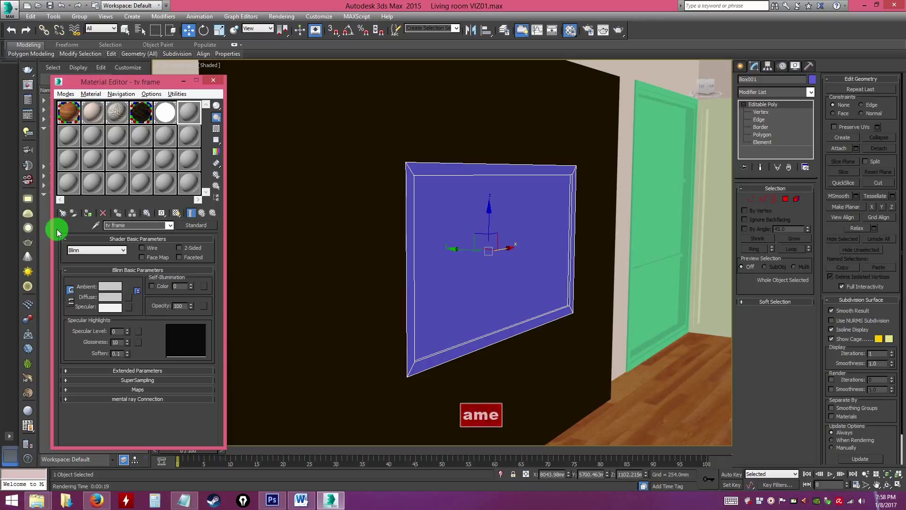
key("Return")
middle_click_drag(392, 233, 459, 243, "alt")
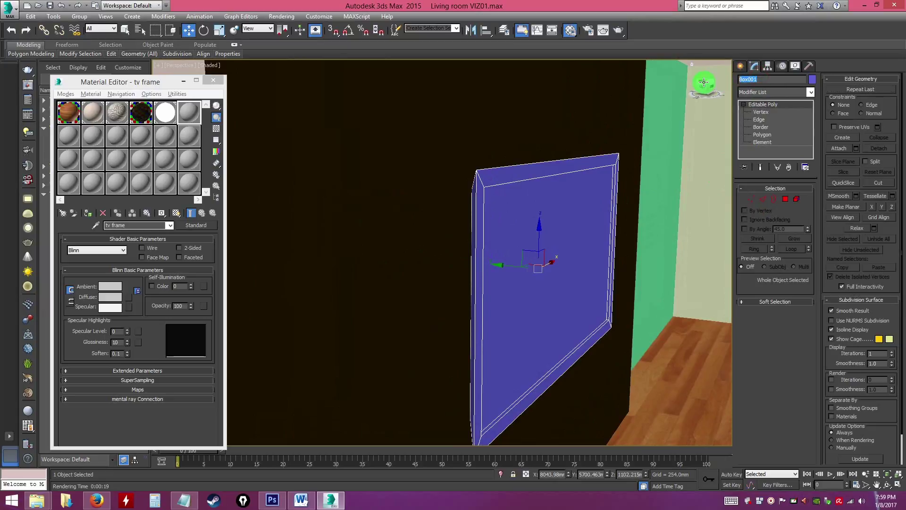
key("Return")
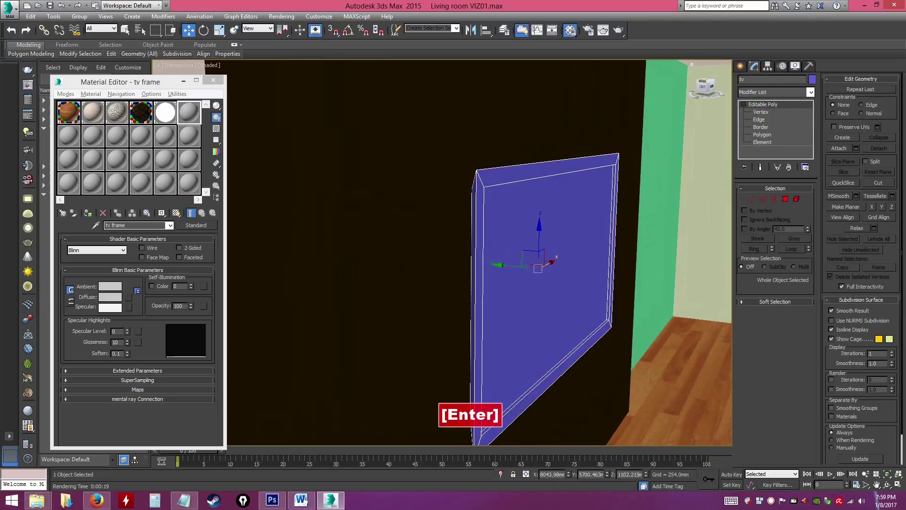
Step: Convert the tv frame material to VRayMtl and set its diffuse color to black
left_click(184, 115)
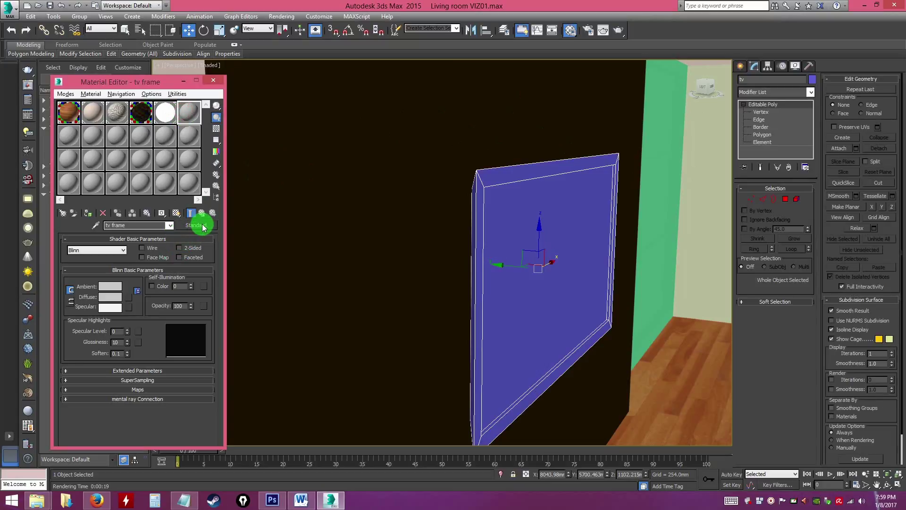
left_click(195, 225)
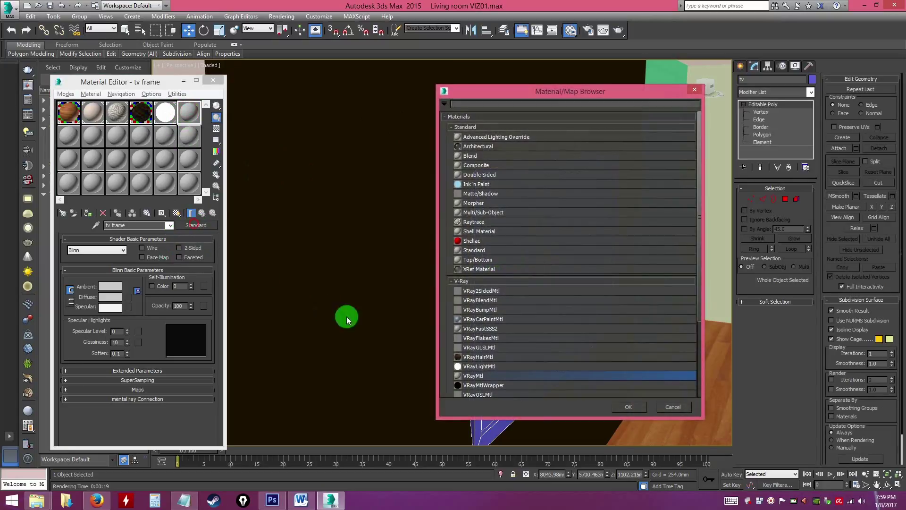
double_click(476, 377)
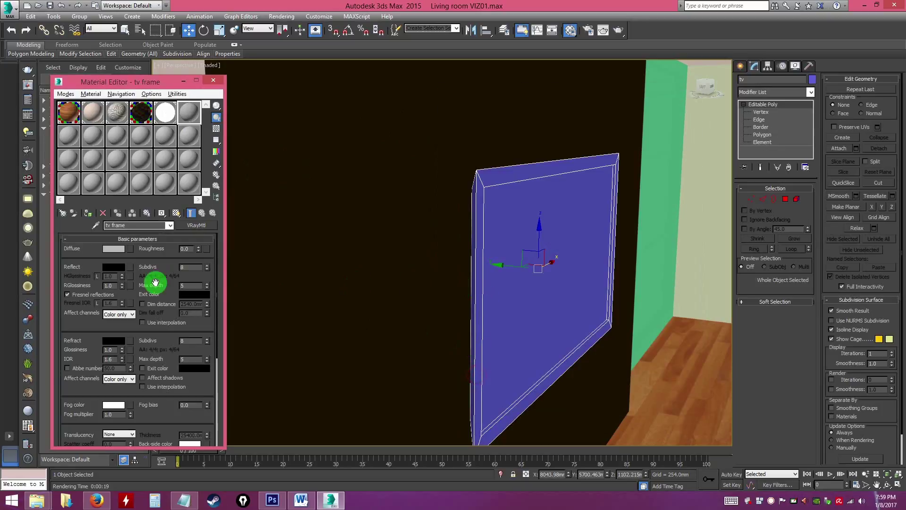
left_click(115, 249)
left_click_drag(271, 93, 272, 63)
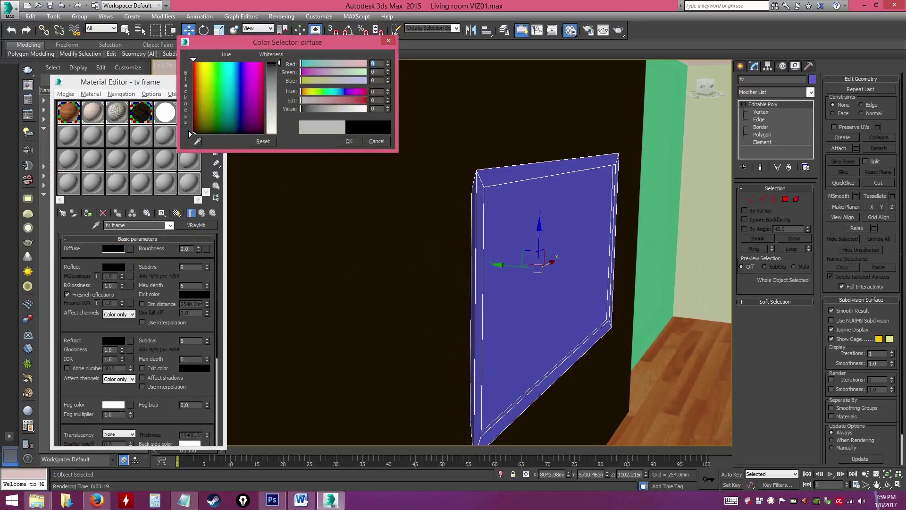
left_click(349, 142)
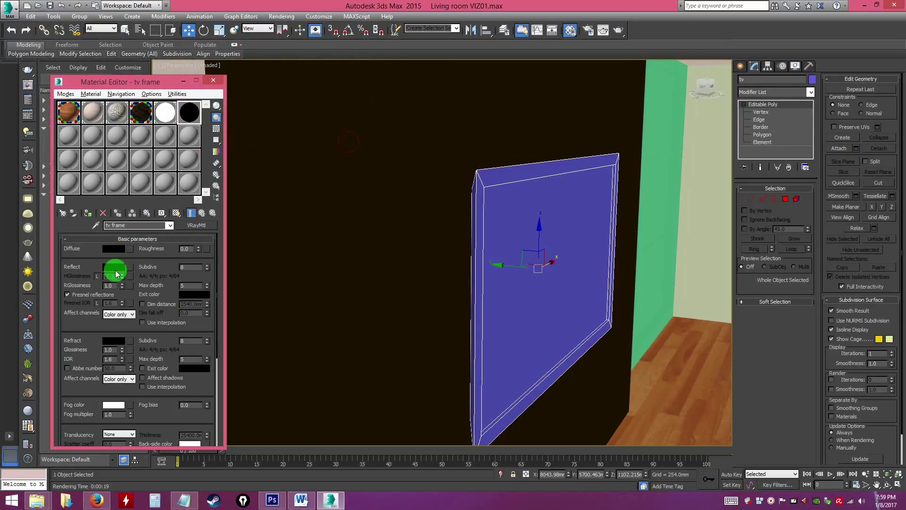
Step: Set the tv frame material's reflection color to a dark gray with RGB 39, 39, 39
left_click(113, 268)
left_click_drag(273, 82, 274, 73)
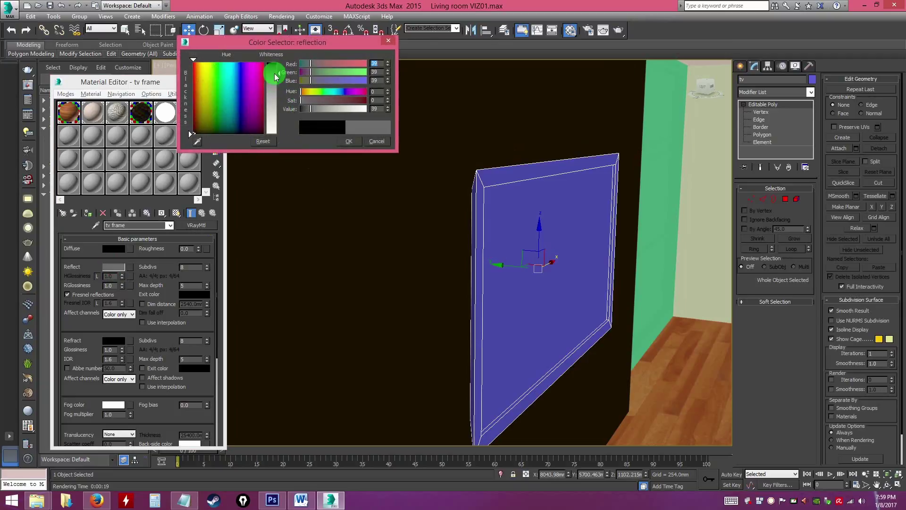
left_click(347, 142)
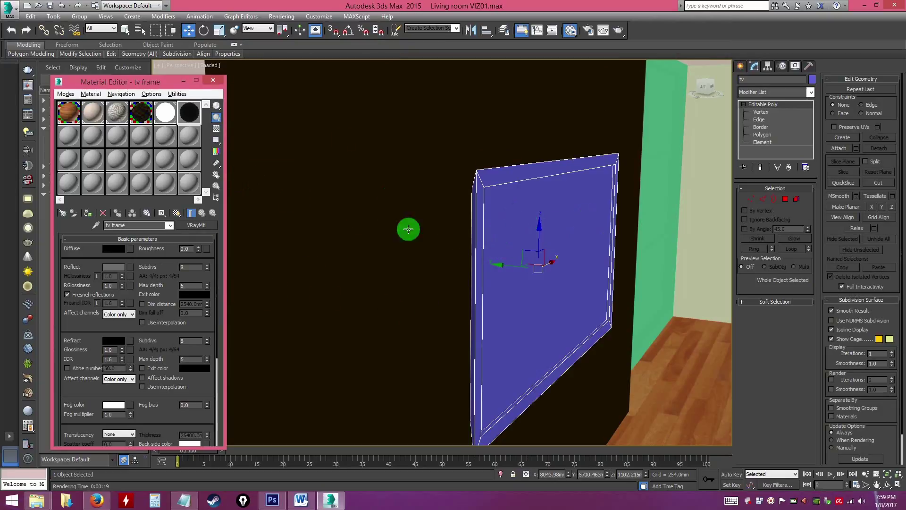
Step: Name the first unused material in the second row of samples "screen mat"
left_click(66, 135)
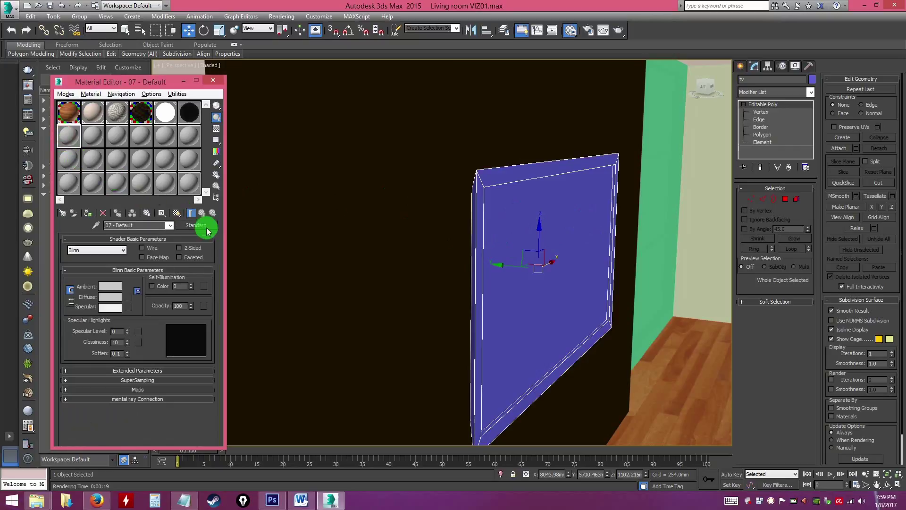
left_click(131, 224)
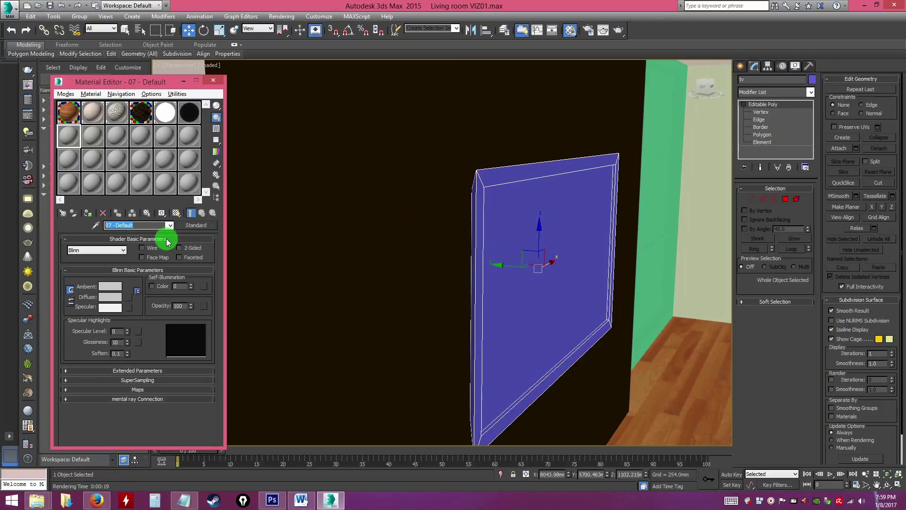
type("scree")
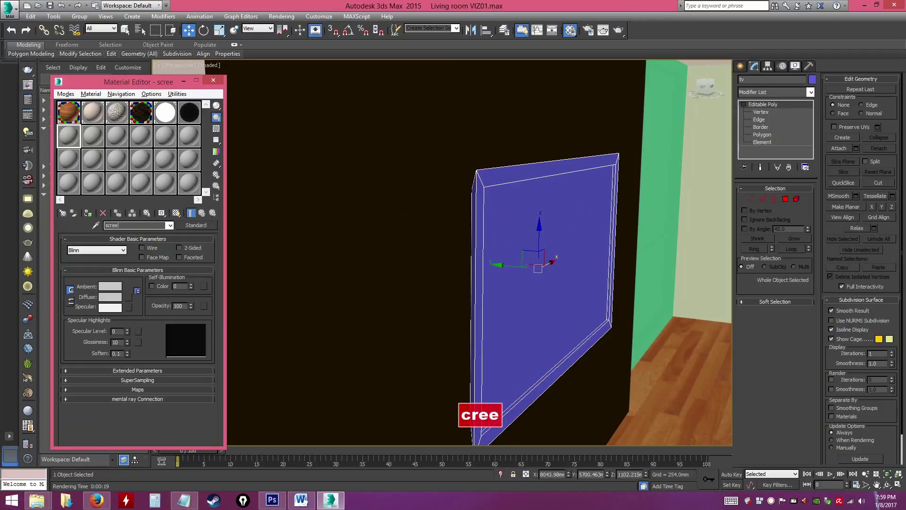
type("n mat")
key("Return")
Step: Rename the black tv frame material as "tv frame mat"
left_click(198, 116)
left_click(131, 224)
type("mat")
key("Return")
Step: Convert screen mat to VRayMtl and load the "tv screen" image from the Textures folder as its diffuse bitmap
left_click(71, 142)
left_click(67, 138)
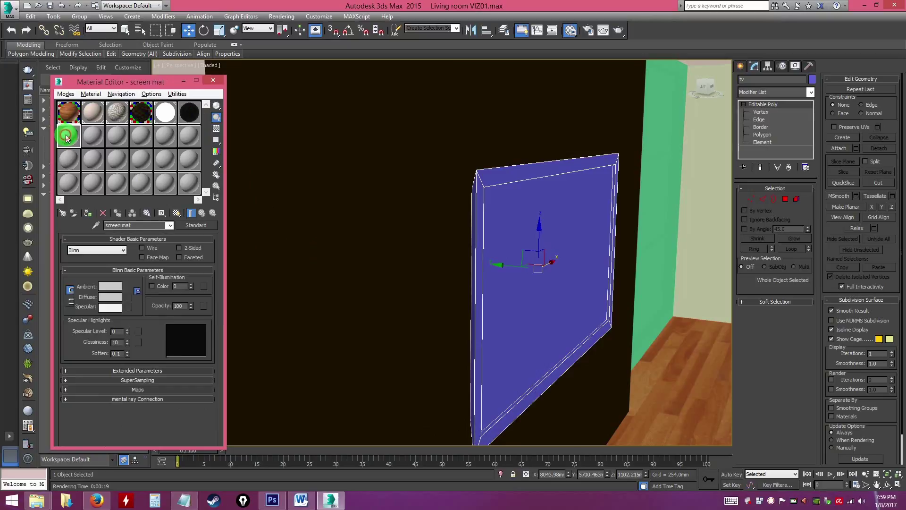
left_click(195, 225)
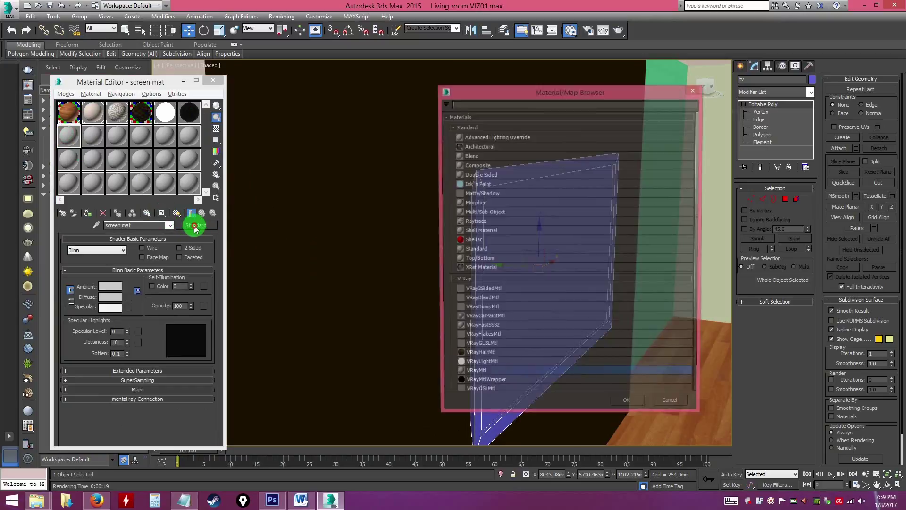
double_click(474, 376)
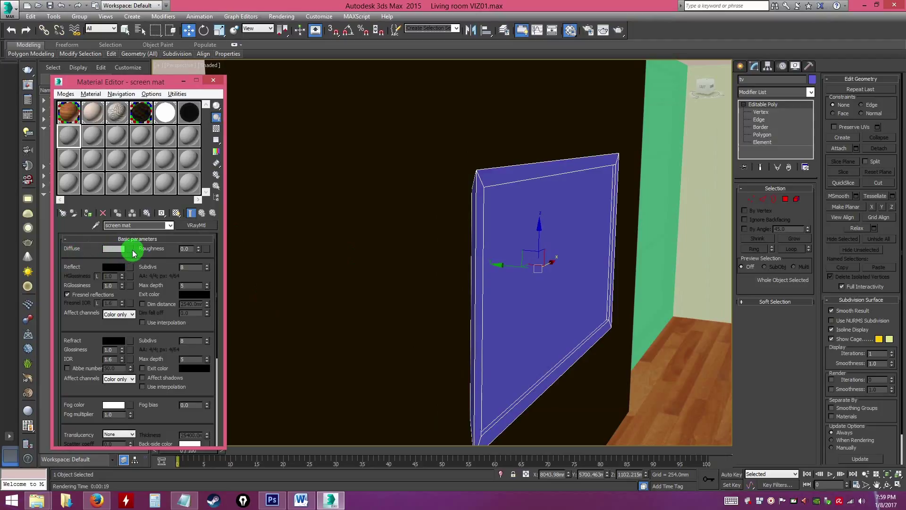
left_click(130, 250, "ctrl")
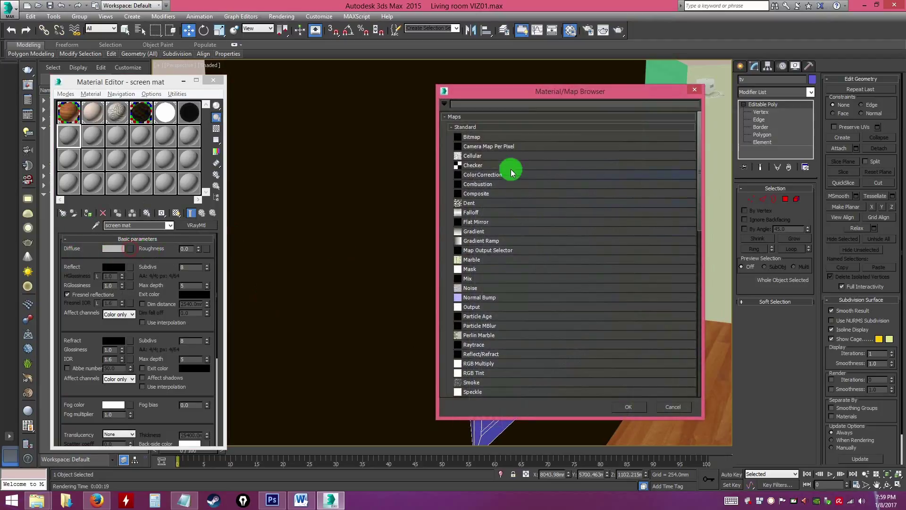
double_click(470, 138)
left_click(132, 150)
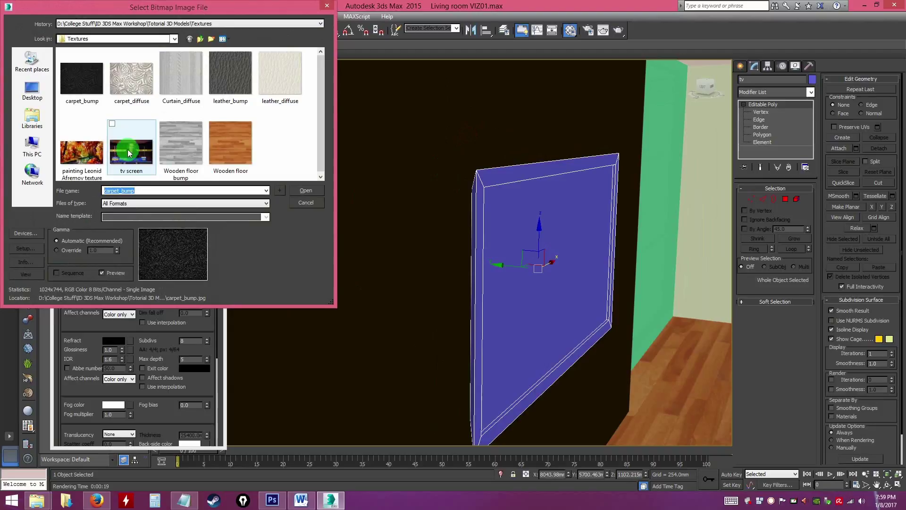
left_click(306, 190)
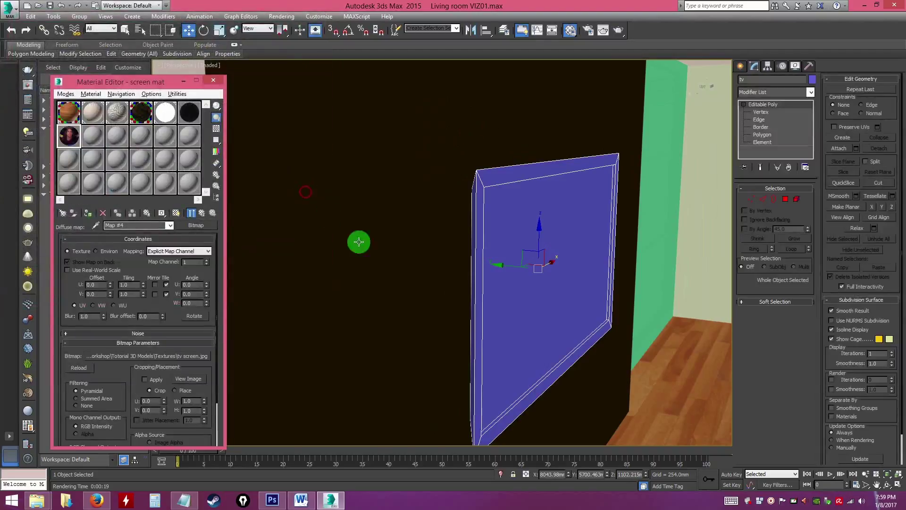
left_click(203, 214)
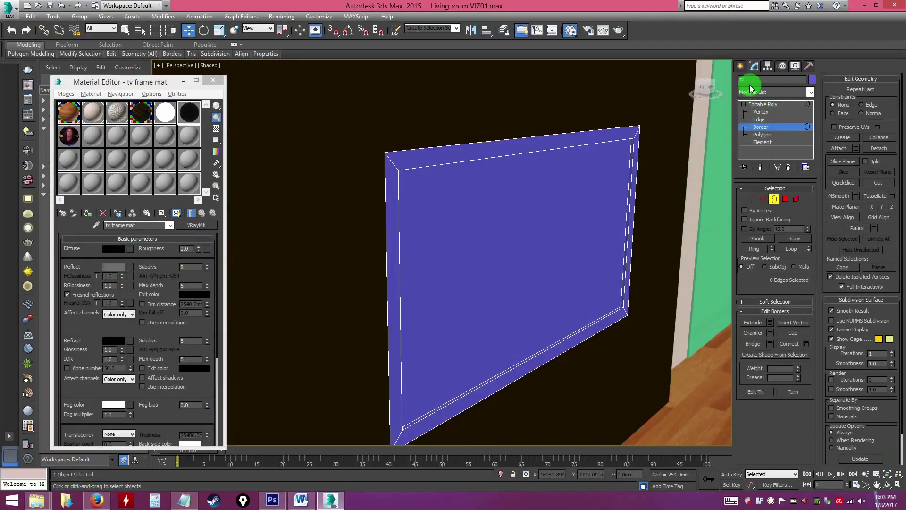
Step: Assign tv frame mat to all of the TV's polygons except the large front screen face
left_click(759, 104)
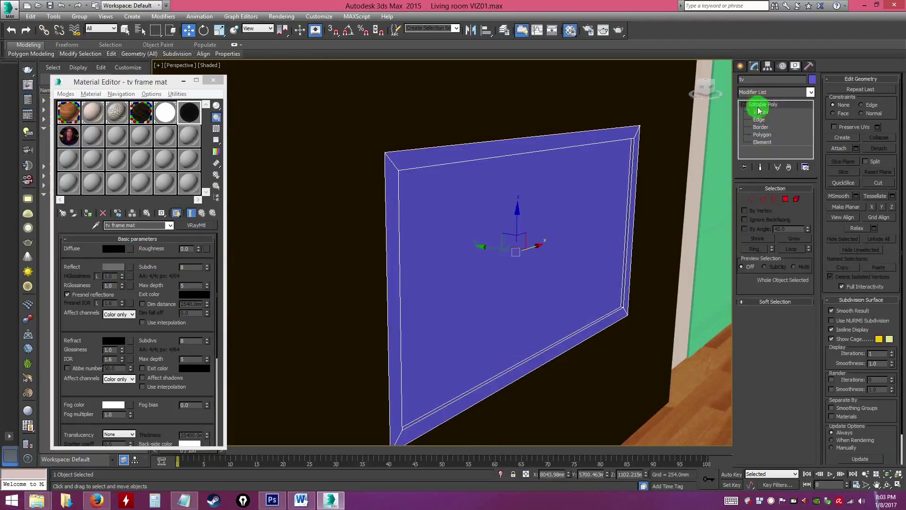
left_click(761, 134)
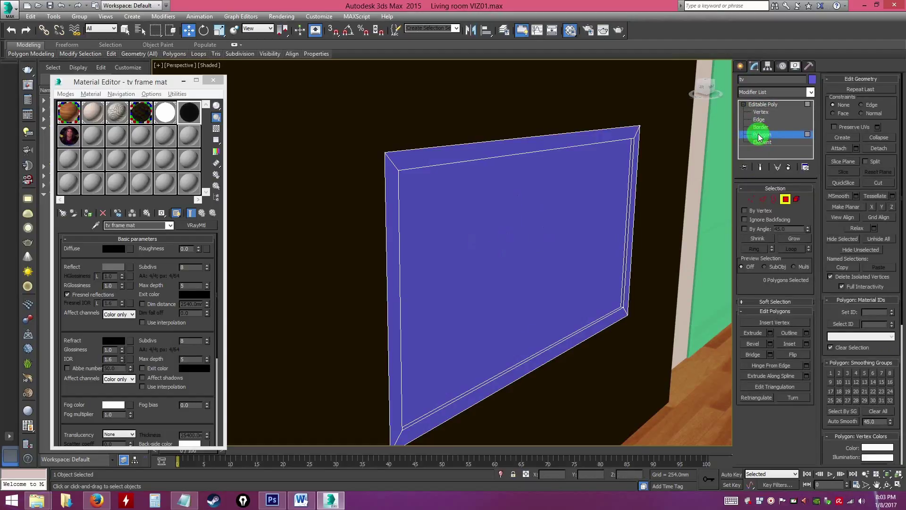
middle_click_drag(606, 221, 600, 215, "alt")
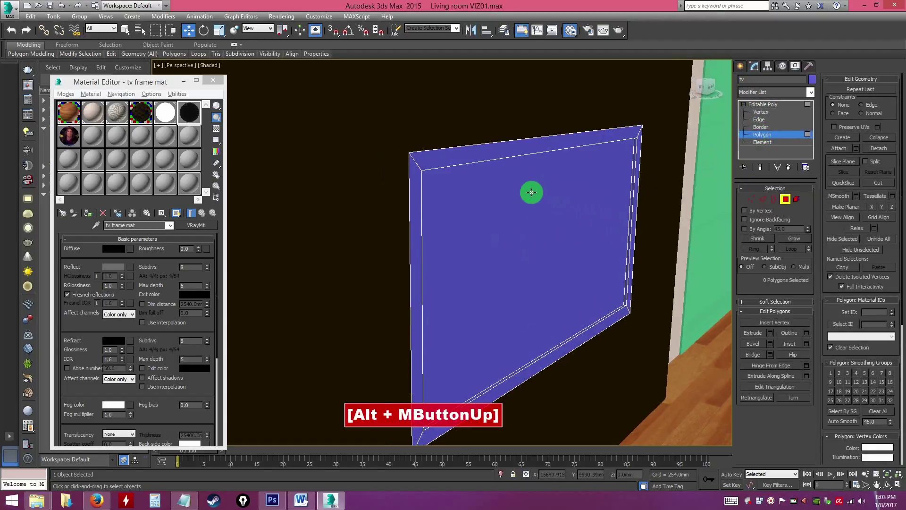
middle_click_drag(524, 194, 530, 211, "alt")
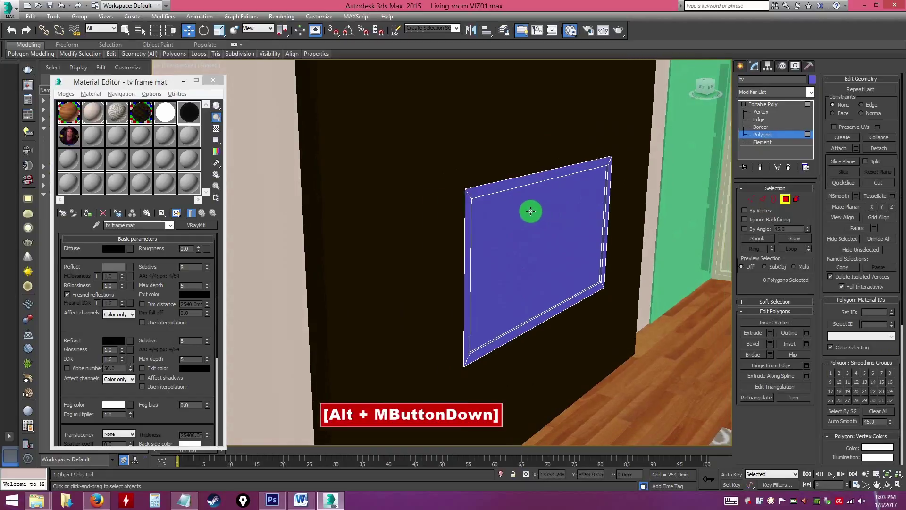
left_click_drag(411, 102, 669, 356)
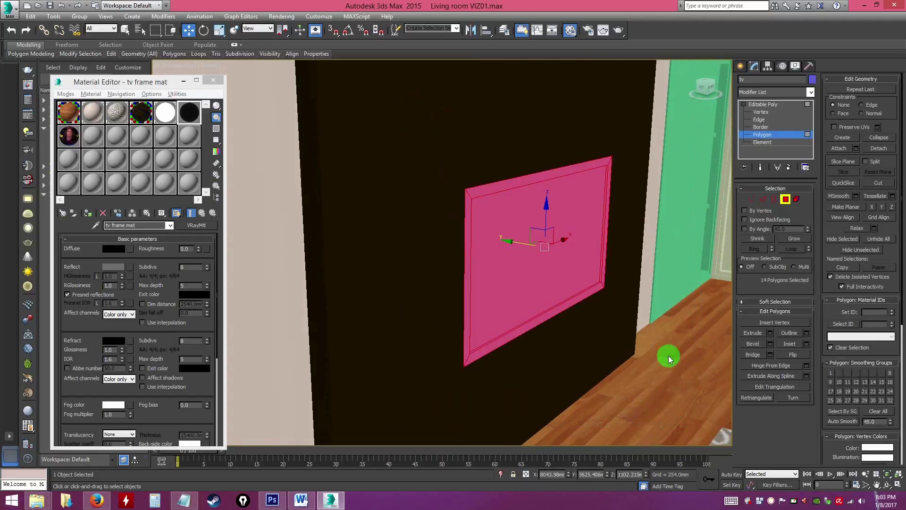
left_click(512, 270, "alt")
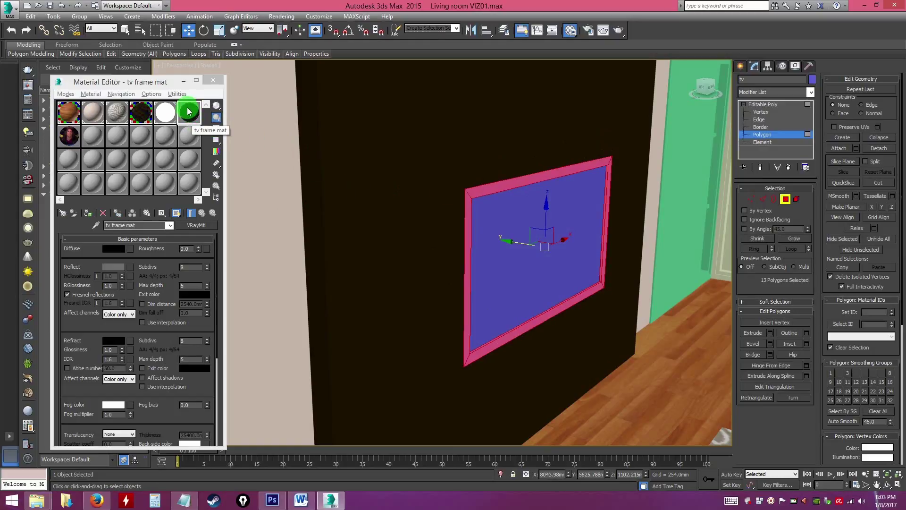
left_click_drag(189, 112, 353, 151, "ctrl")
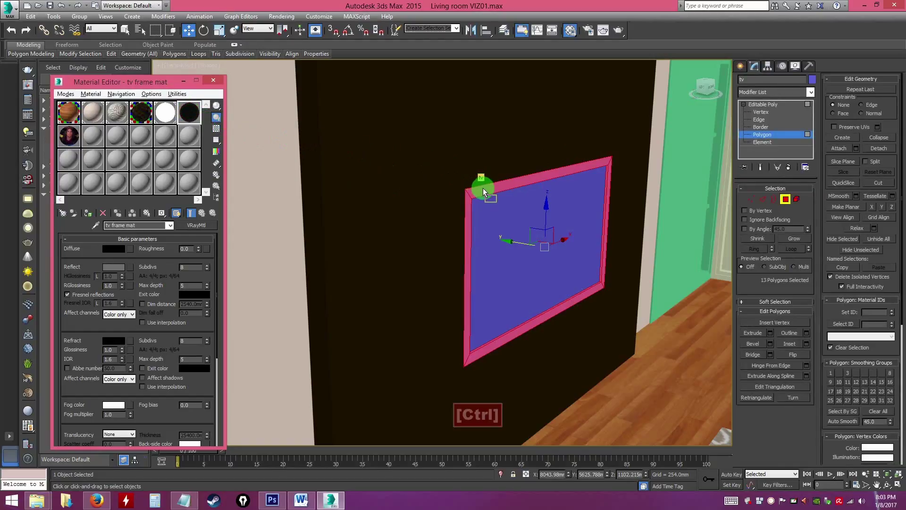
left_click_drag(483, 187, 483, 188, "ctrl")
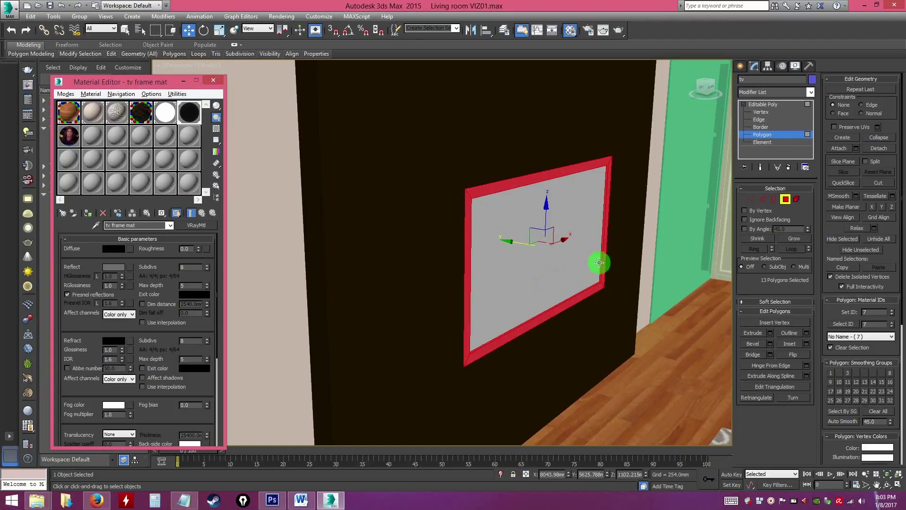
Step: Assign screen mat to the TV's large front screen face, leave polygon editing and deselect the TV
left_click(507, 269)
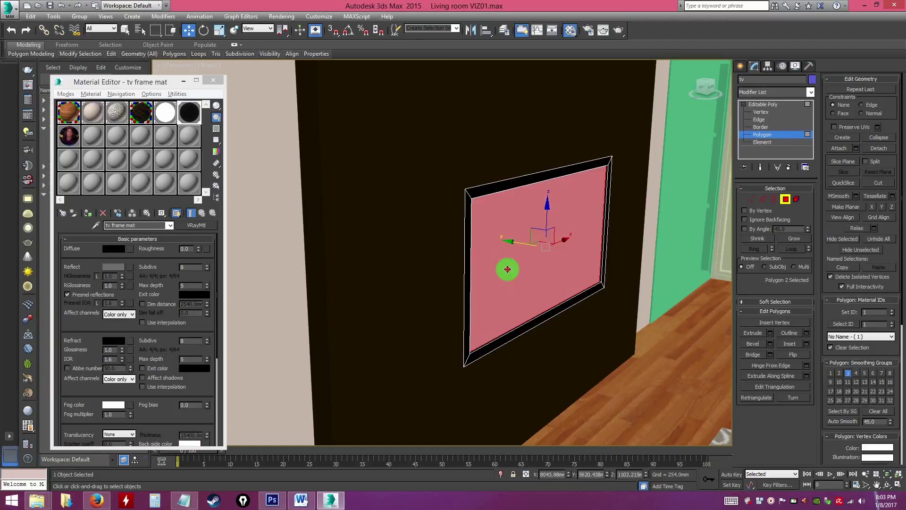
left_click(70, 138)
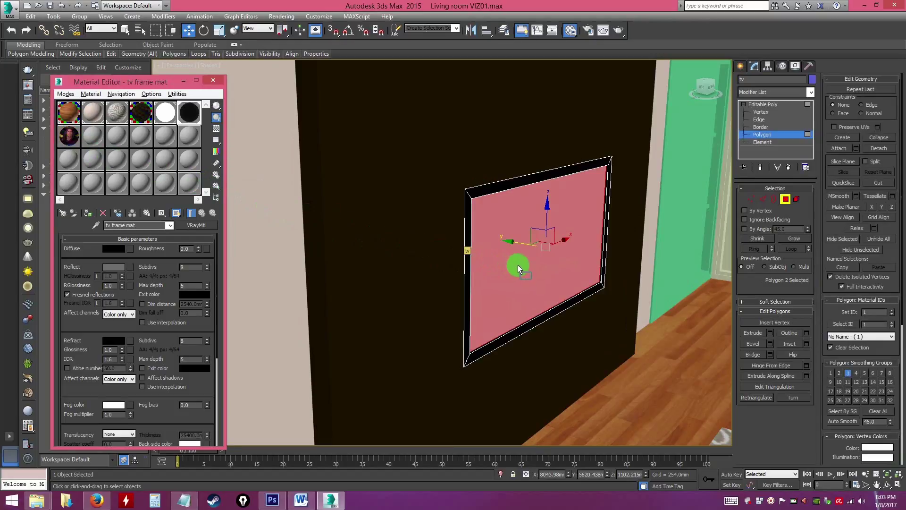
left_click_drag(517, 267, 525, 265)
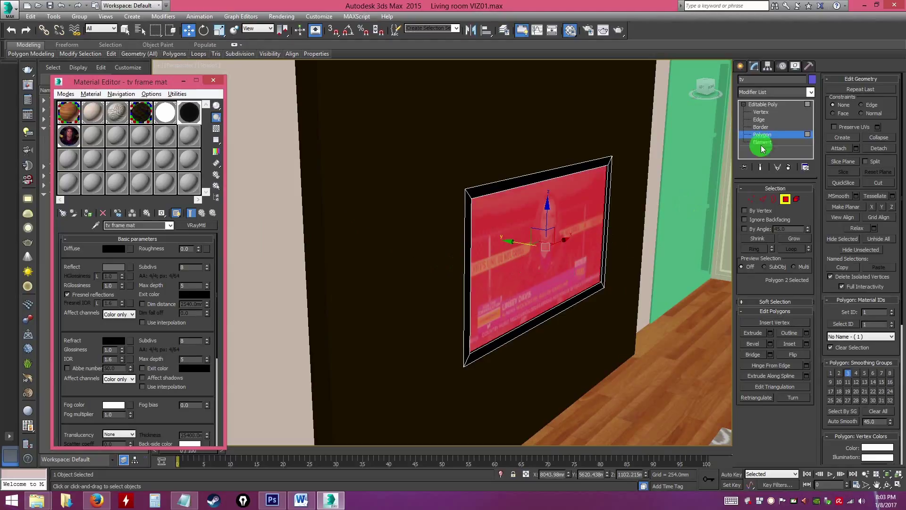
left_click(762, 112)
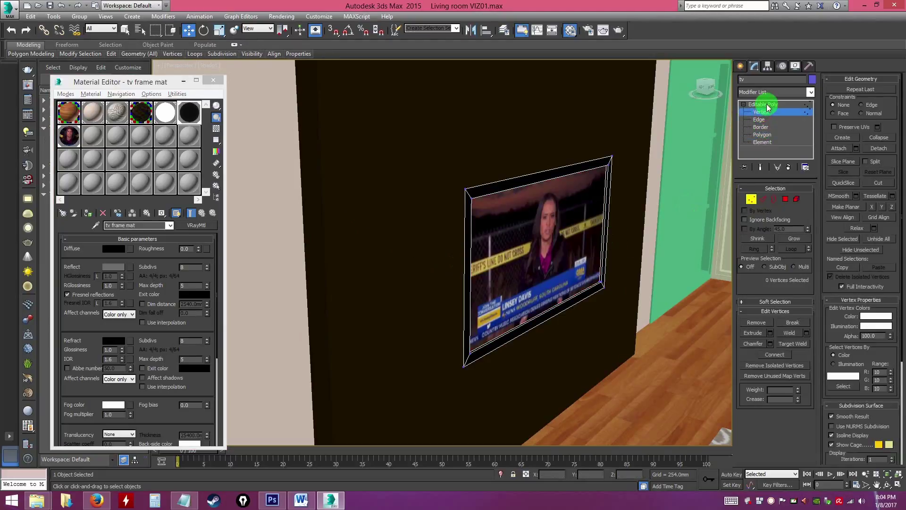
left_click(768, 108)
left_click(679, 368)
middle_click_drag(603, 340, 578, 324, "alt")
scroll(590, 338, "down", 3)
scroll(603, 314, "down", 2)
scroll(602, 315, "up", 2)
scroll(568, 308, "up", 3)
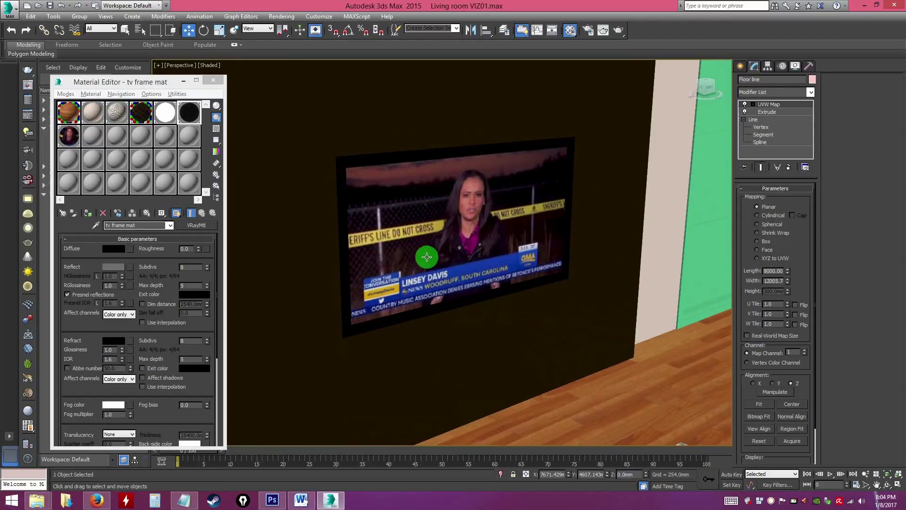
Step: Copy screen mat's diffuse bitmap and paste it as an instance into the material's self-illumination map
left_click(71, 136)
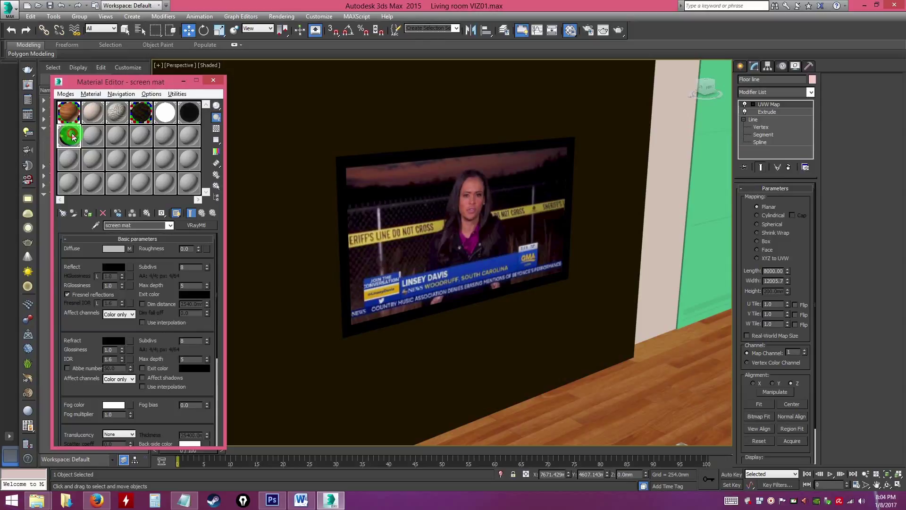
mouse_move(91, 333)
left_mouse_down()
mouse_move(89, 236)
mouse_move(93, 344)
left_mouse_up()
left_click(130, 251)
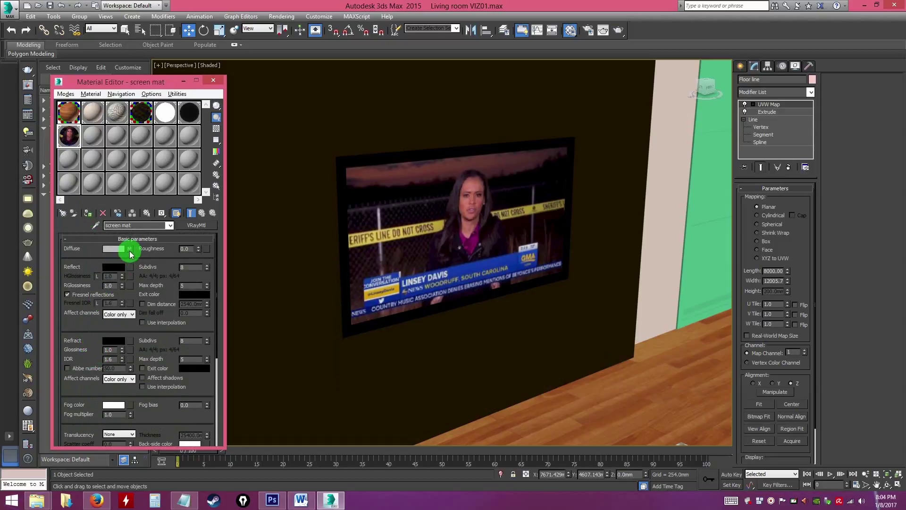
right_click(130, 251)
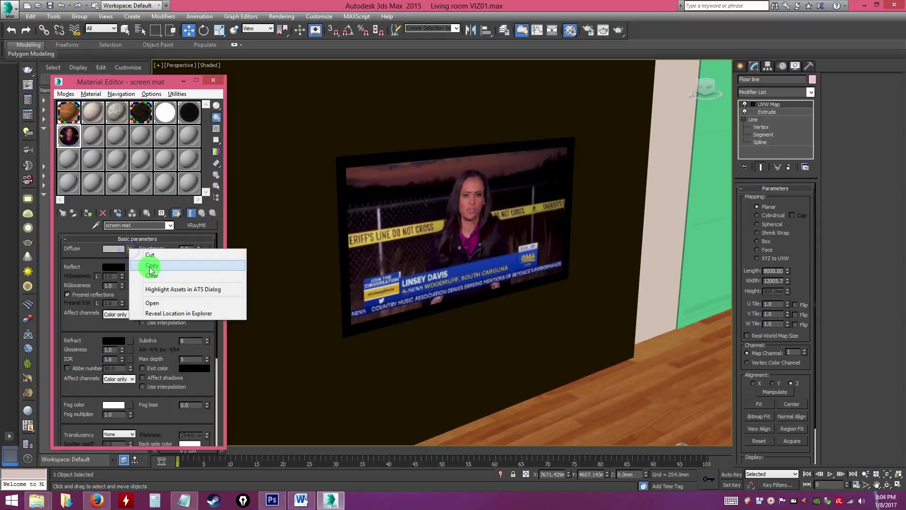
left_click(150, 266)
left_click_drag(81, 389, 81, 260)
left_click(120, 344)
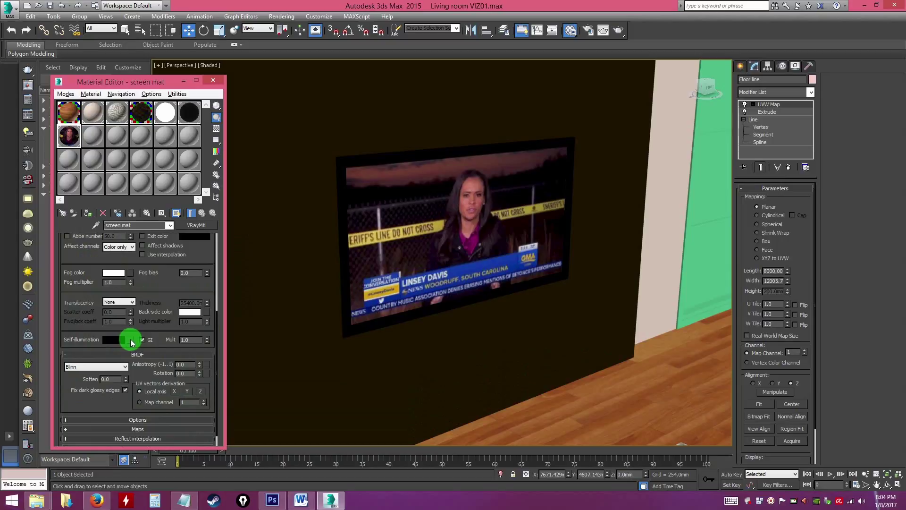
right_click(131, 341)
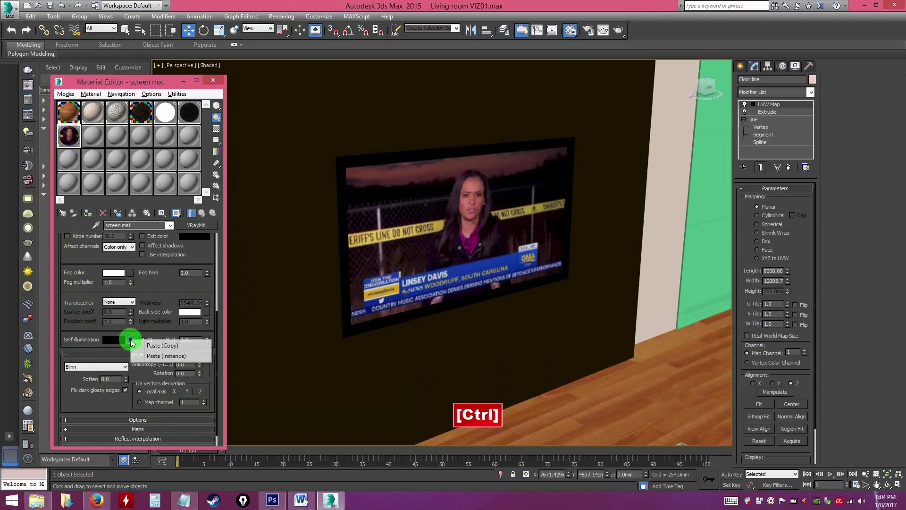
left_click(157, 357)
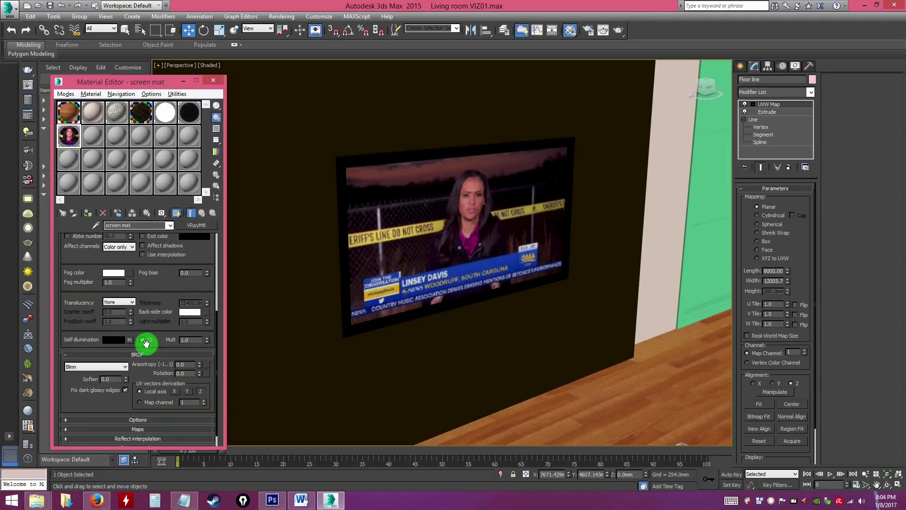
Step: Render the perspective view of the TV wall and close the frame buffer
mouse_move(418, 360)
middle_mouse_down("alt")
mouse_move(401, 346)
mouse_move(414, 343)
middle_mouse_up("alt")
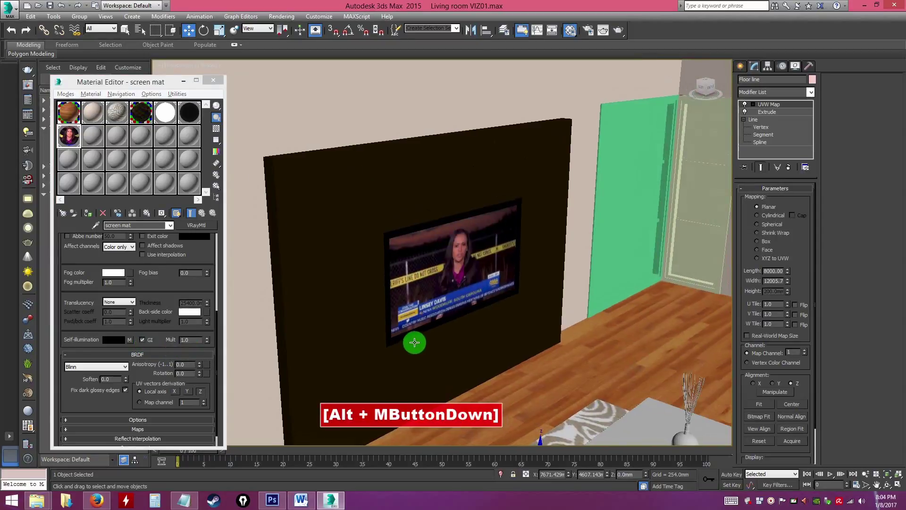
left_click(622, 31)
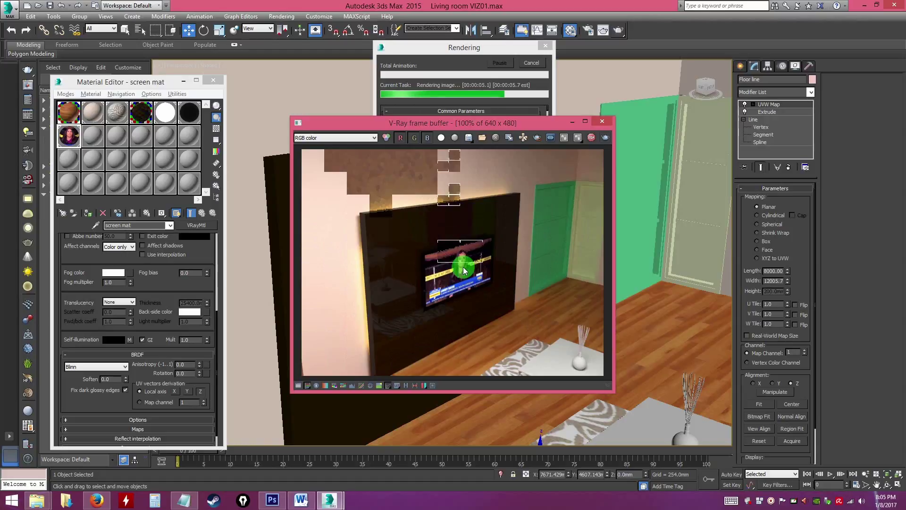
left_click(603, 115)
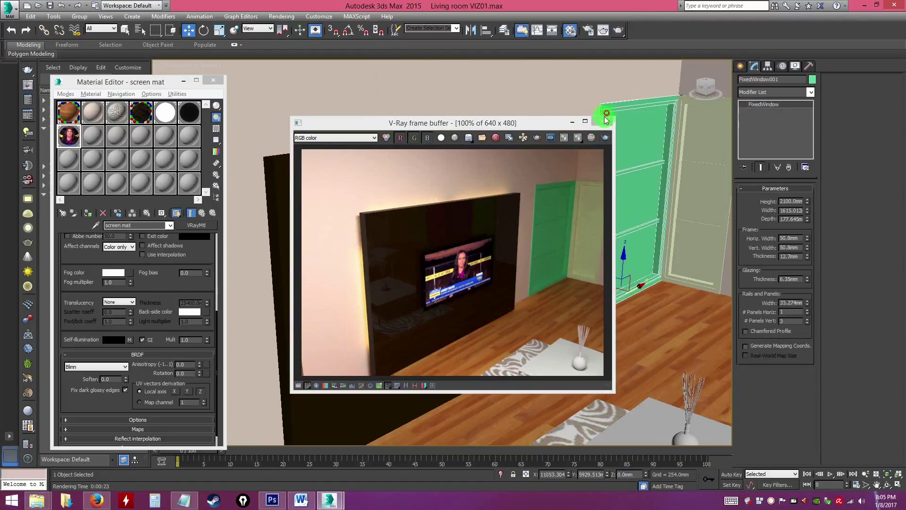
left_click(608, 122)
Step: Set the multiplier of the plane VRayLight above the TV area to 3.0
middle_click_drag(603, 247, 595, 255, "alt")
scroll(595, 255, "down", 3)
left_click(552, 171)
middle_click_drag(564, 201, 563, 227, "alt")
scroll(562, 225, "up", 3)
left_click(546, 230)
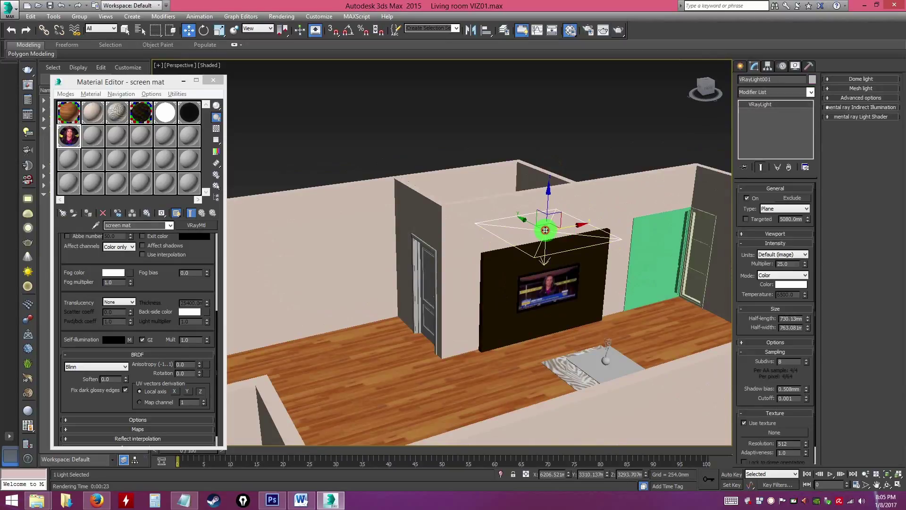
left_click_drag(793, 263, 737, 263)
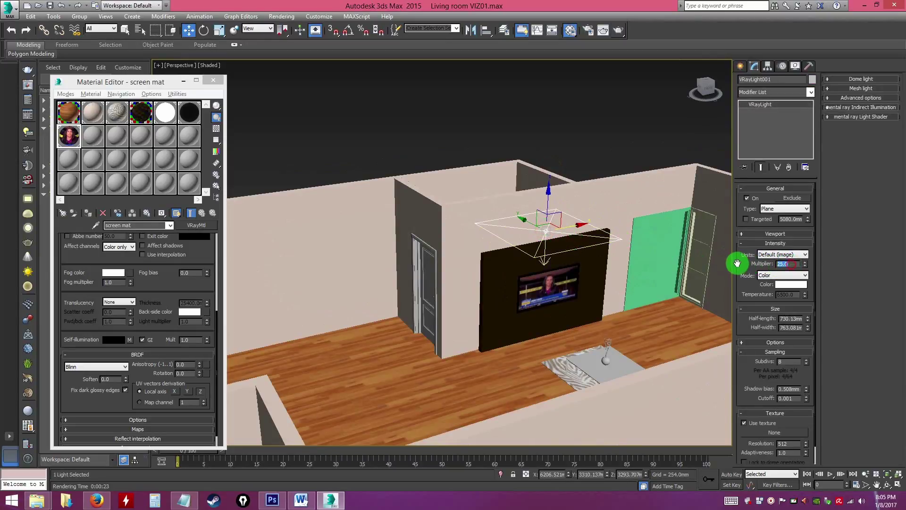
key("Return")
Step: Render the TV wall under the dimmed light, examine the glowing screen up close, and close the frame buffer
middle_click_drag(560, 277, 507, 233, "alt")
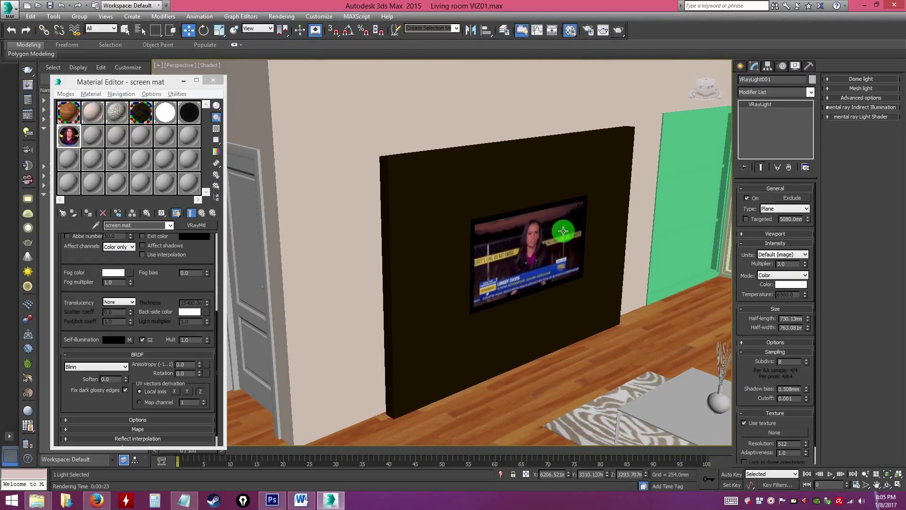
left_click(620, 31)
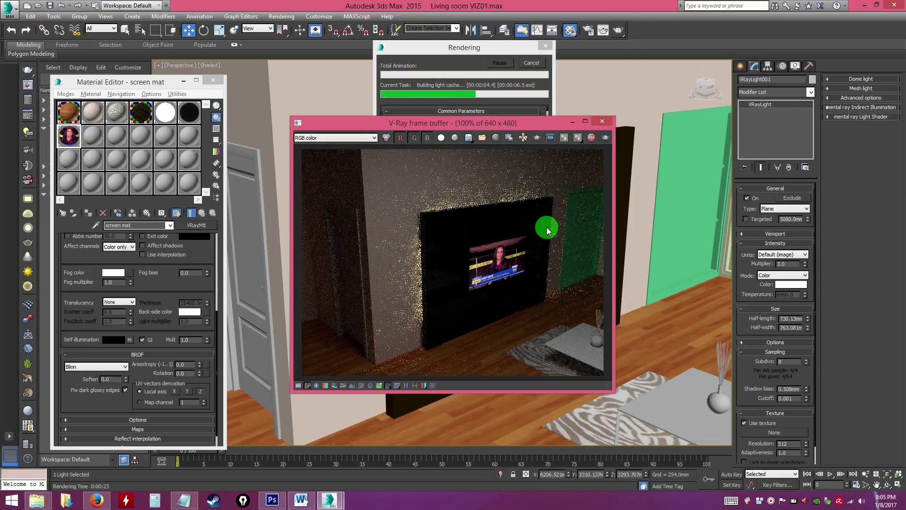
left_click(772, 500)
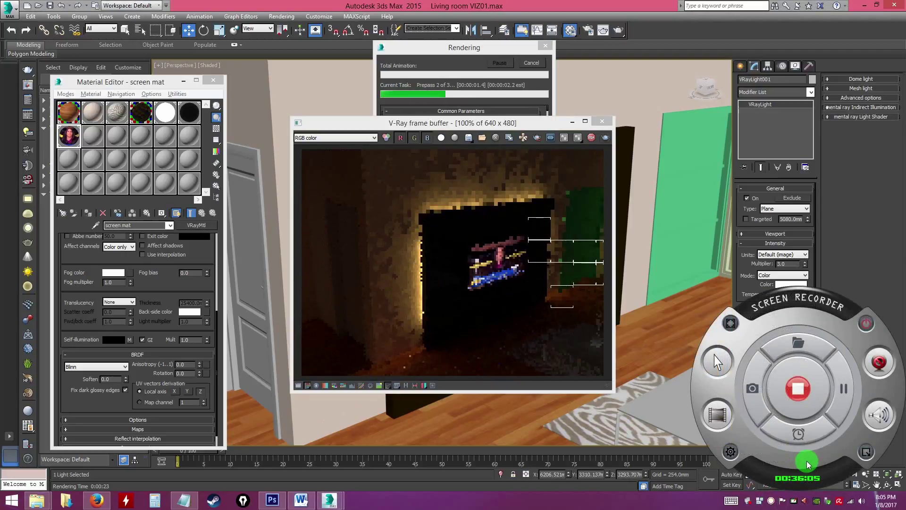
left_click(868, 452)
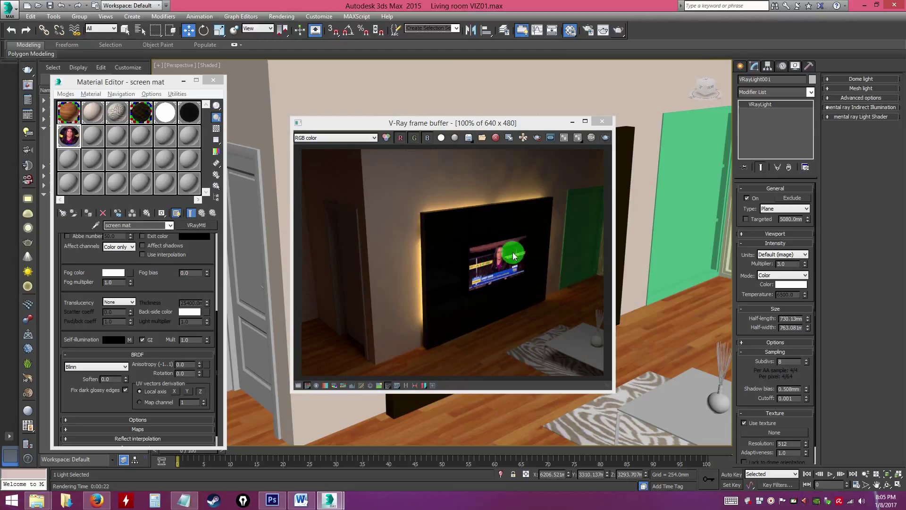
scroll(496, 266, "up", 1)
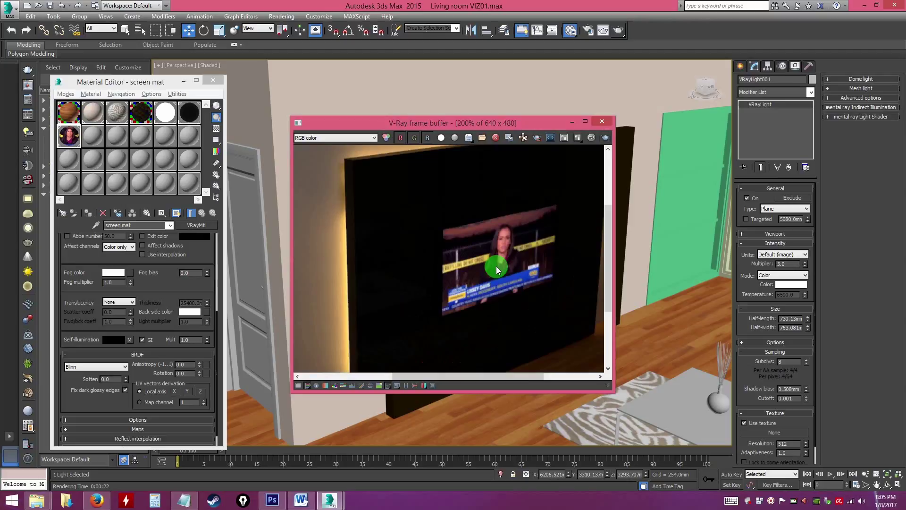
scroll(496, 256, "down", 1)
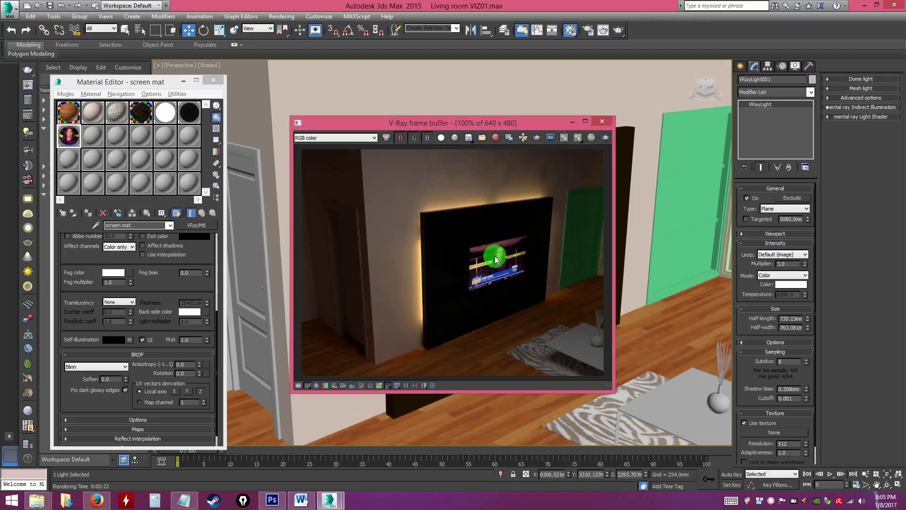
left_click(587, 137)
left_click(603, 121)
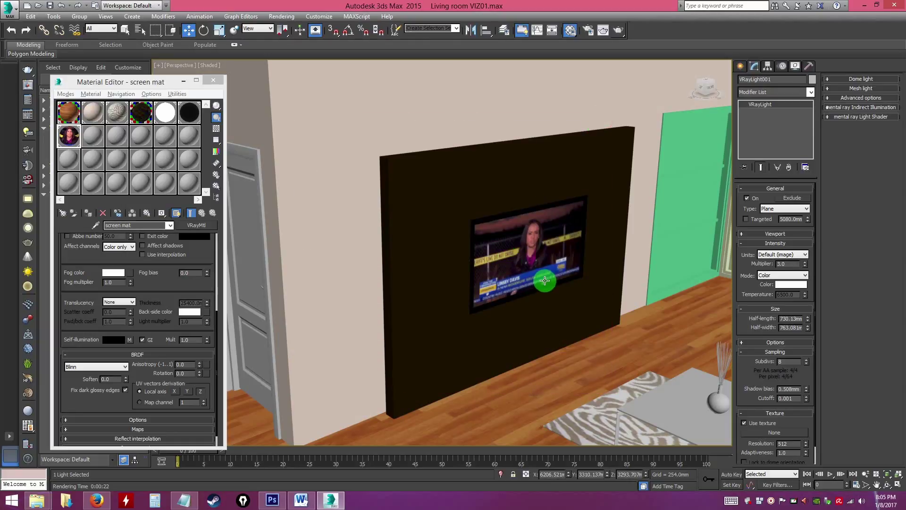
Step: Set the plane VRayLight's multiplier to 25 and deselect the light
middle_click_drag(560, 285, 584, 224, "alt")
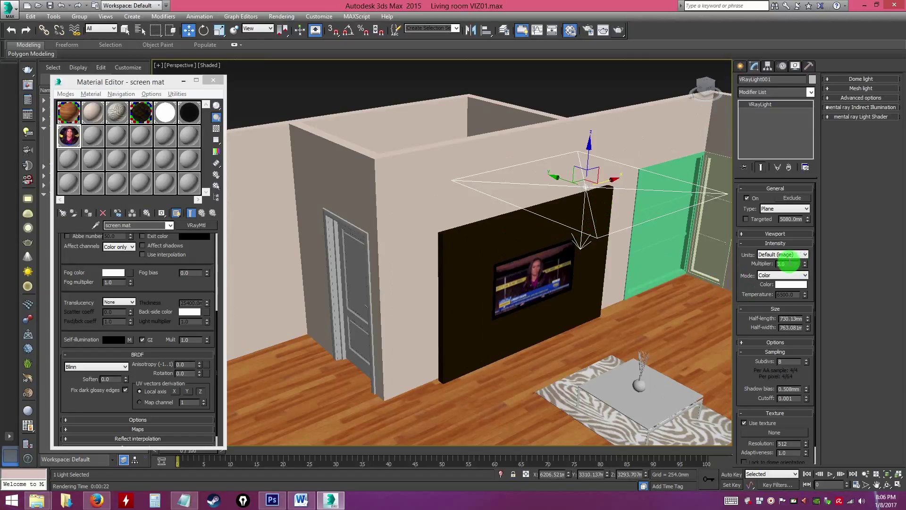
left_click_drag(788, 264, 731, 267)
type("25")
key("Return")
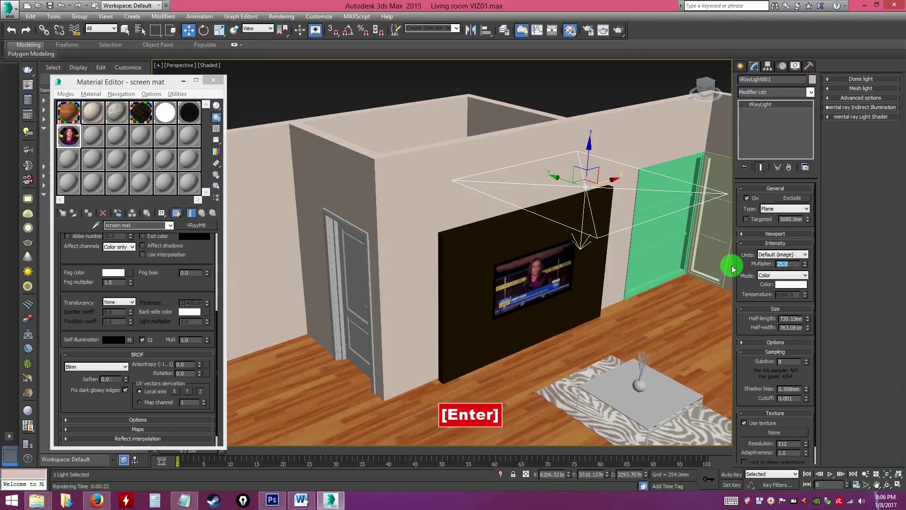
left_click(568, 98)
middle_click_drag(567, 283, 518, 293, "alt")
left_click(586, 187)
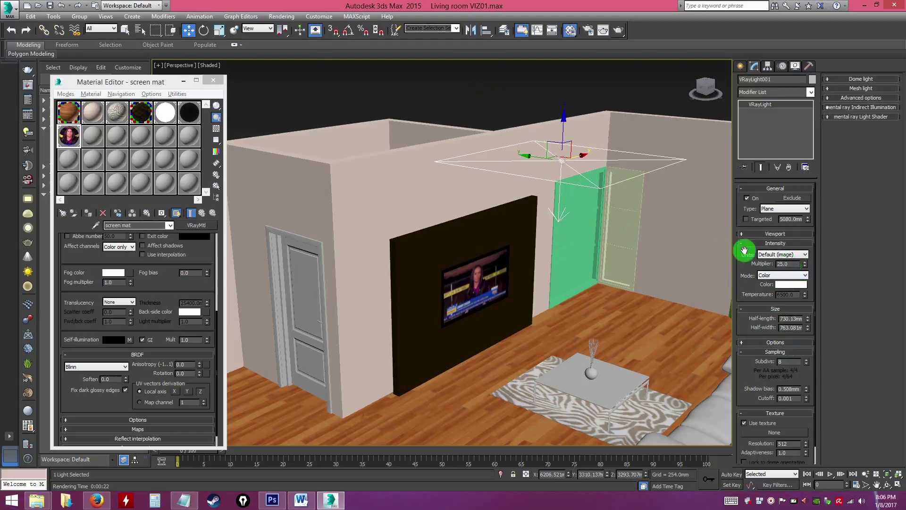
left_click(448, 98)
Step: Select the coffee table group and open it for access to its individual parts
middle_click_drag(556, 253, 518, 211, "alt")
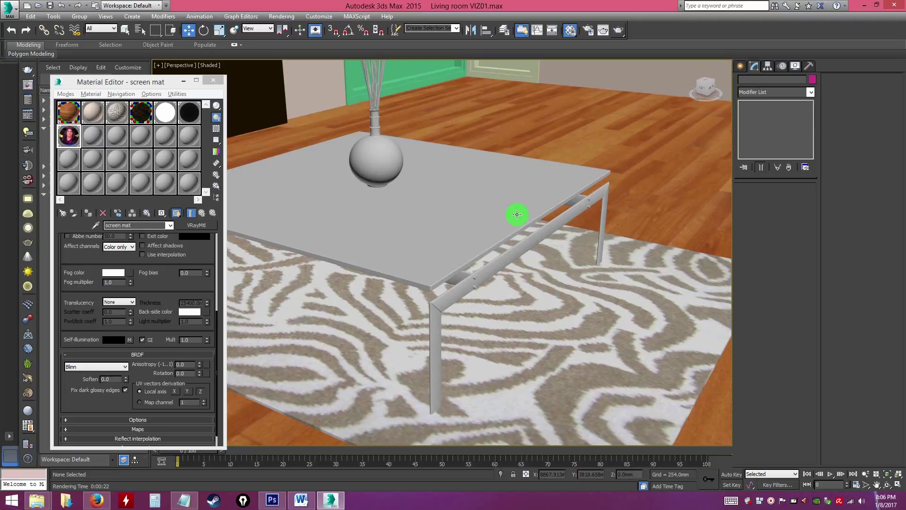
middle_click_drag(519, 242, 585, 178, "alt")
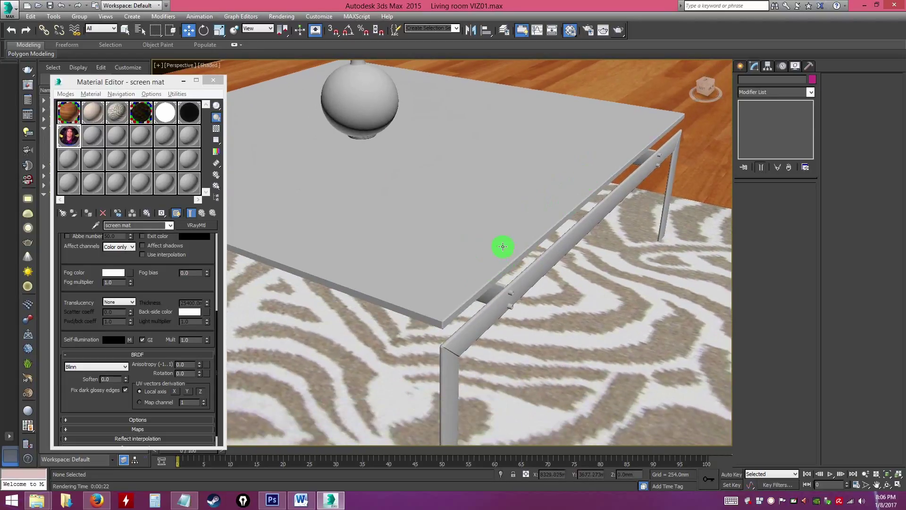
middle_click_drag(516, 267, 516, 261)
middle_click_drag(533, 298, 534, 282, "alt")
left_click(482, 252)
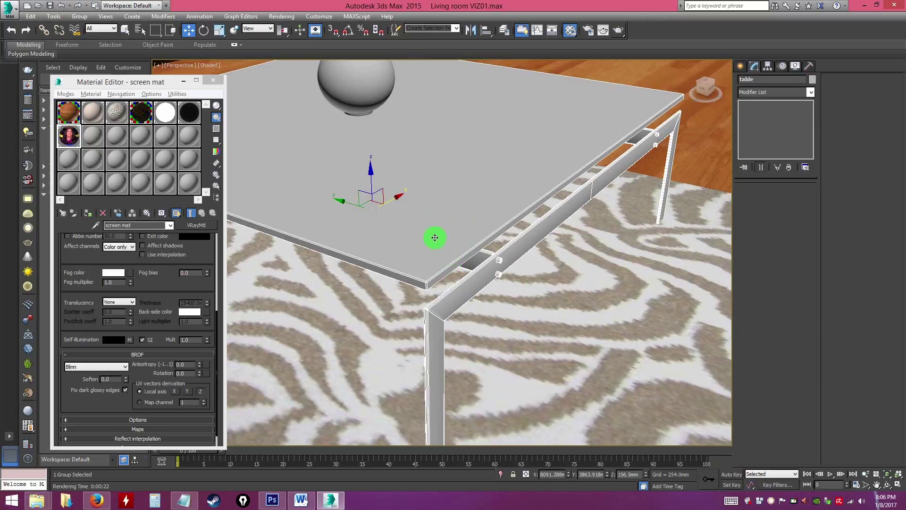
left_click(79, 17)
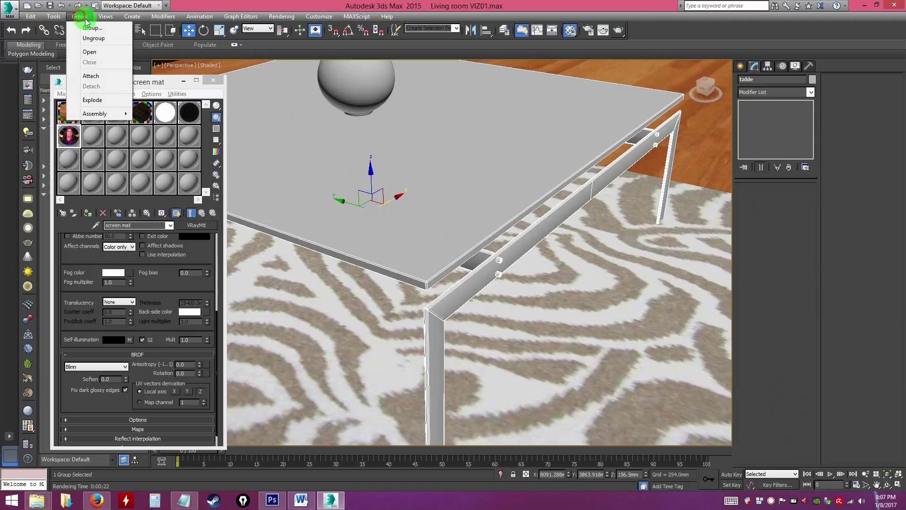
left_click(90, 52)
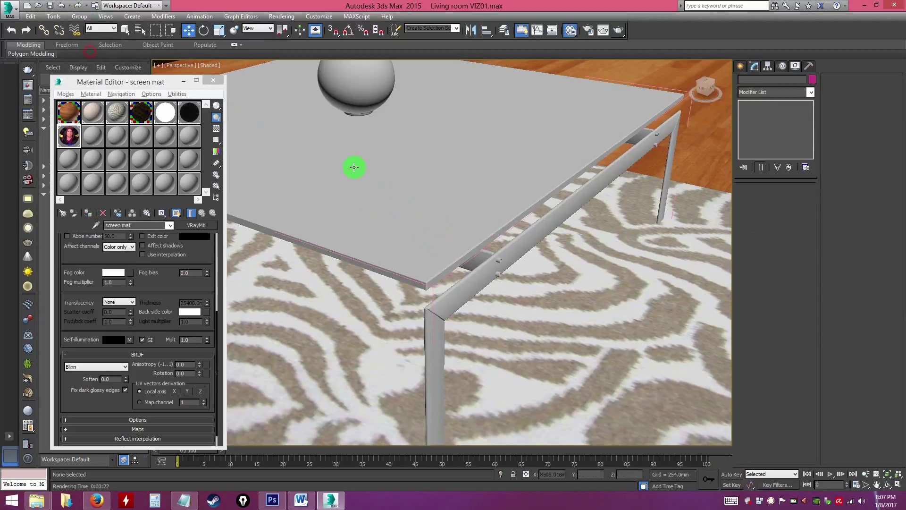
Step: Select the table's metal frame inside the open group and close the group
left_click(471, 291)
left_click(425, 252)
left_click(473, 291)
left_click(80, 16)
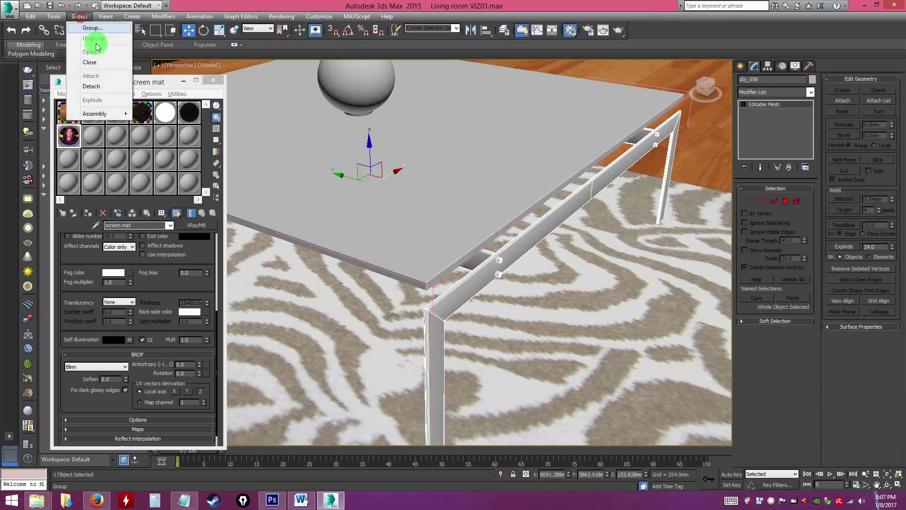
left_click(93, 63)
Step: Select the closed coffee table group, open it and select its metal leg frame
left_click(510, 288)
left_click(463, 252)
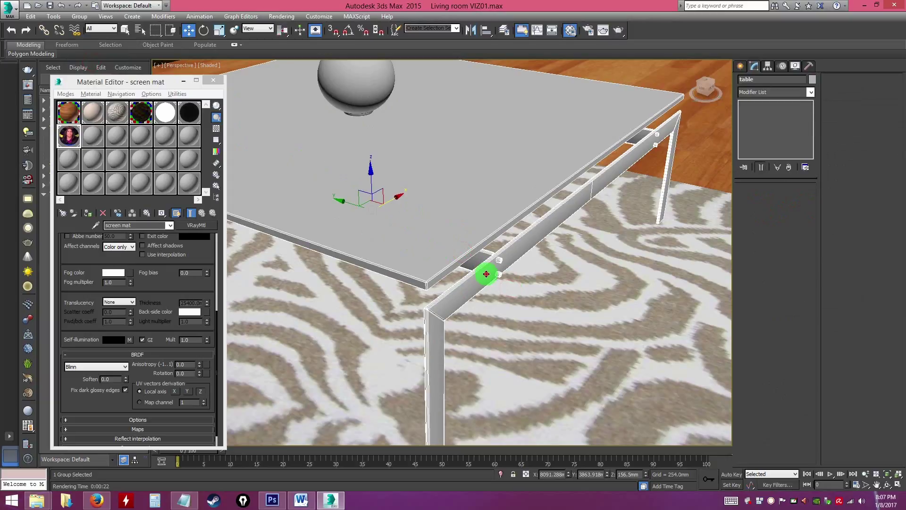
left_click(79, 16)
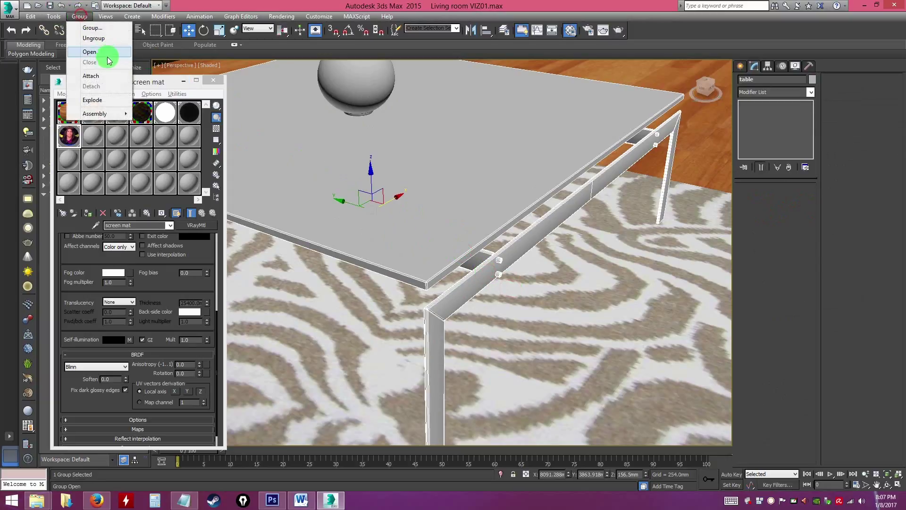
left_click(89, 52)
left_click(475, 289)
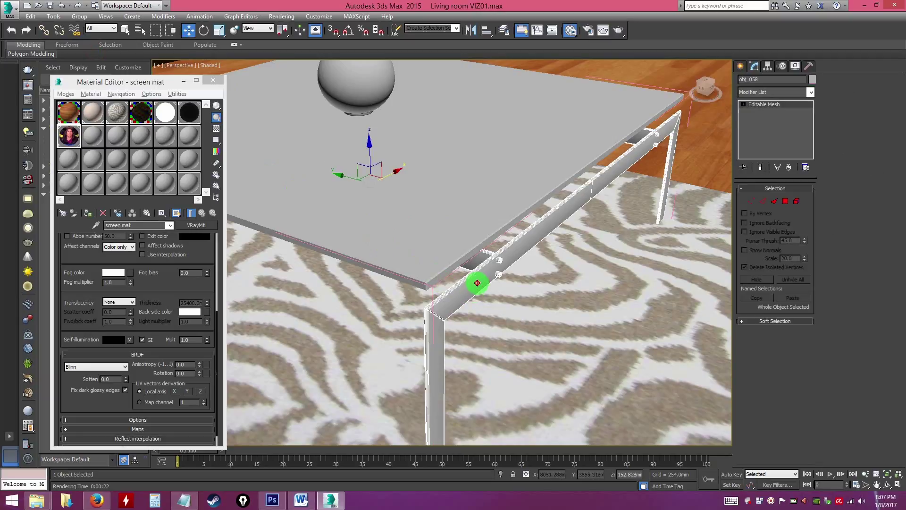
Step: Name the next unused material slot "table metal mat"
middle_click_drag(518, 299, 569, 320, "alt")
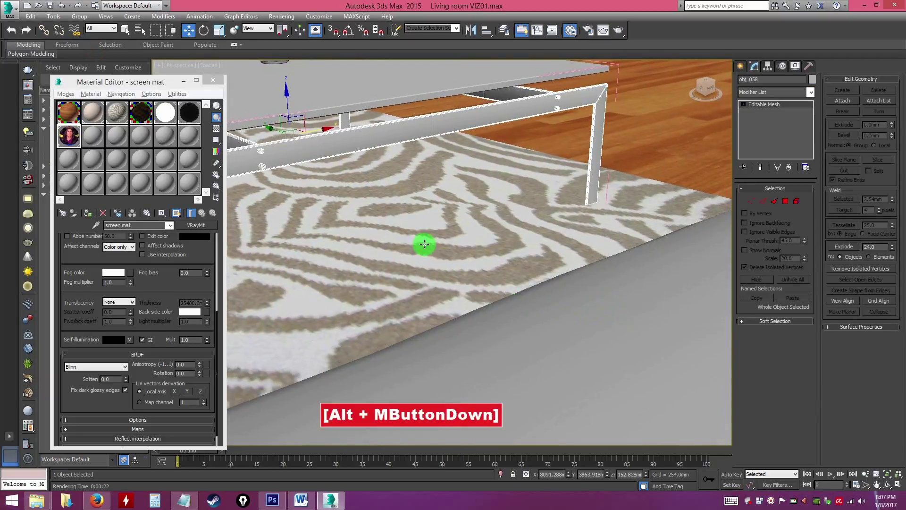
scroll(424, 244, "up", 1)
key("z")
middle_click_drag(457, 276, 398, 201, "alt")
left_click(92, 134)
left_click(138, 225)
type("ta")
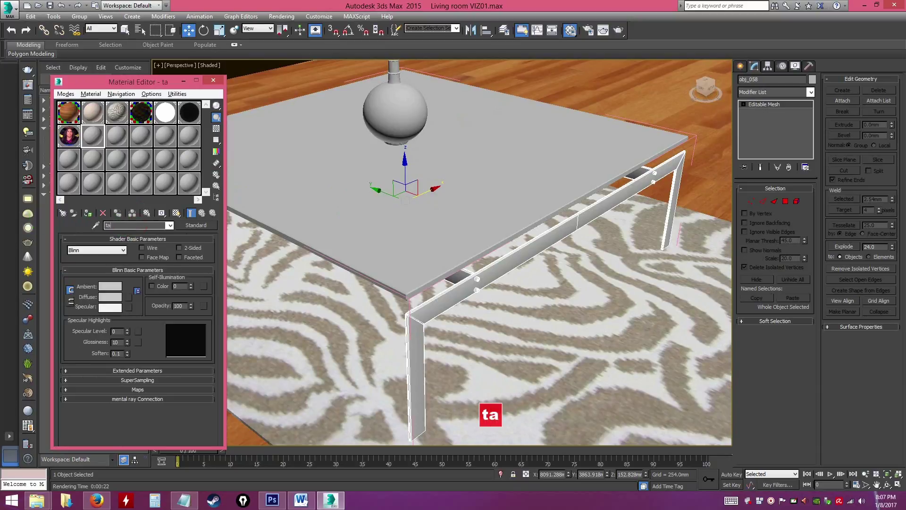
type("ble me")
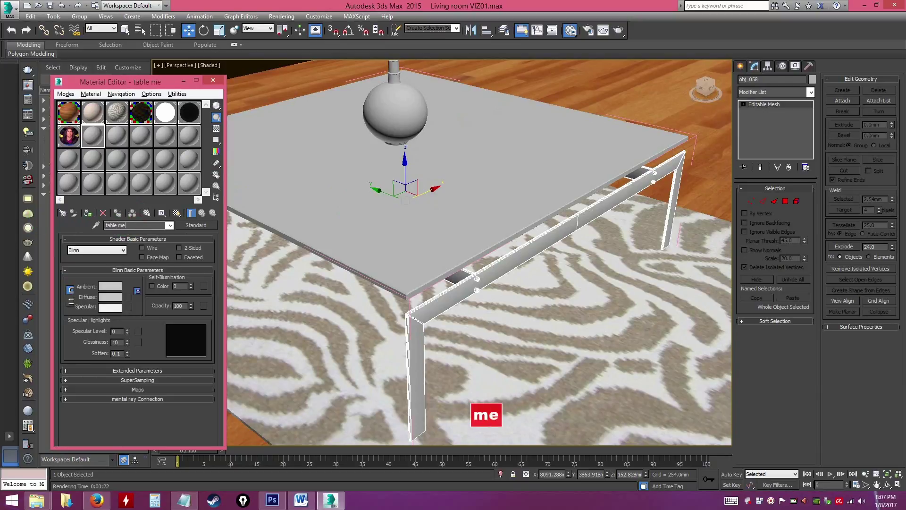
type("tal mat")
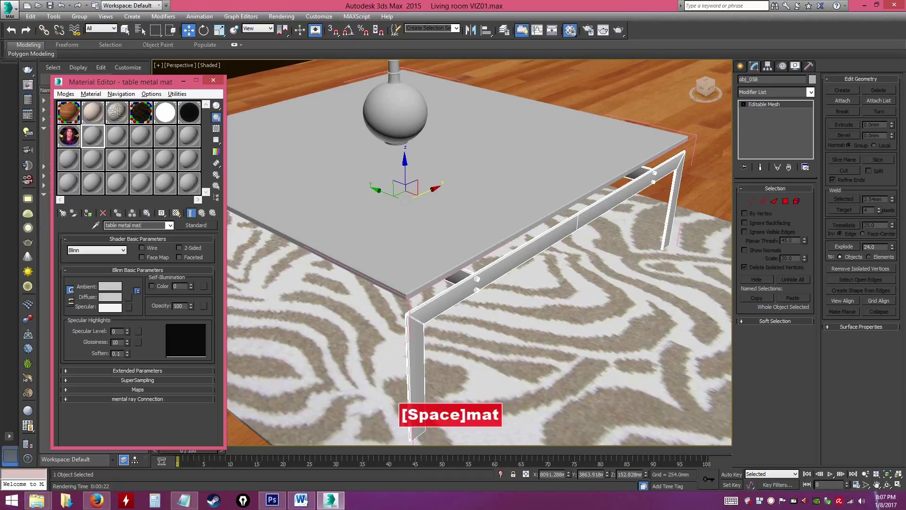
key("Return")
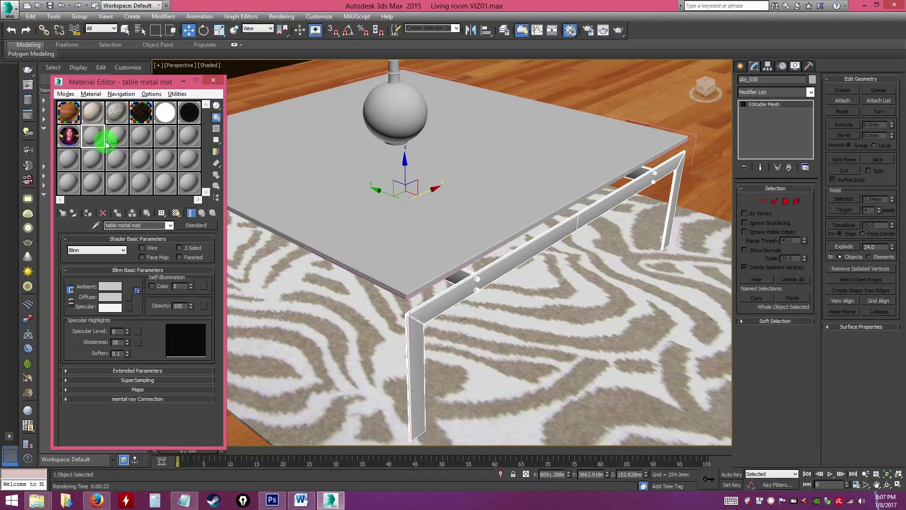
Step: Assign the table metal mat to the coffee table's metal frame and convert it to a VRayMtl
left_click_drag(400, 286, 420, 310)
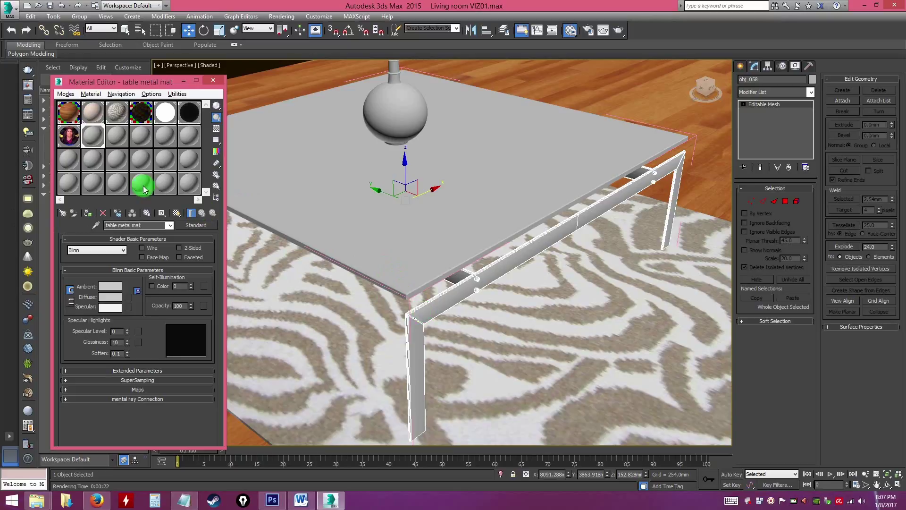
left_click(196, 225)
double_click(486, 374)
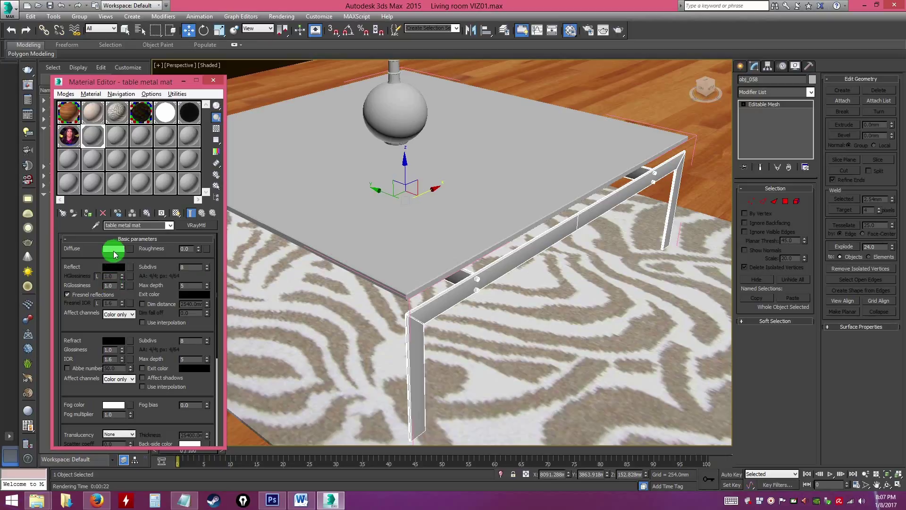
Step: Set the table metal mat's diffuse colour to grey 143 and its reflection colour to grey 133
left_click(116, 252)
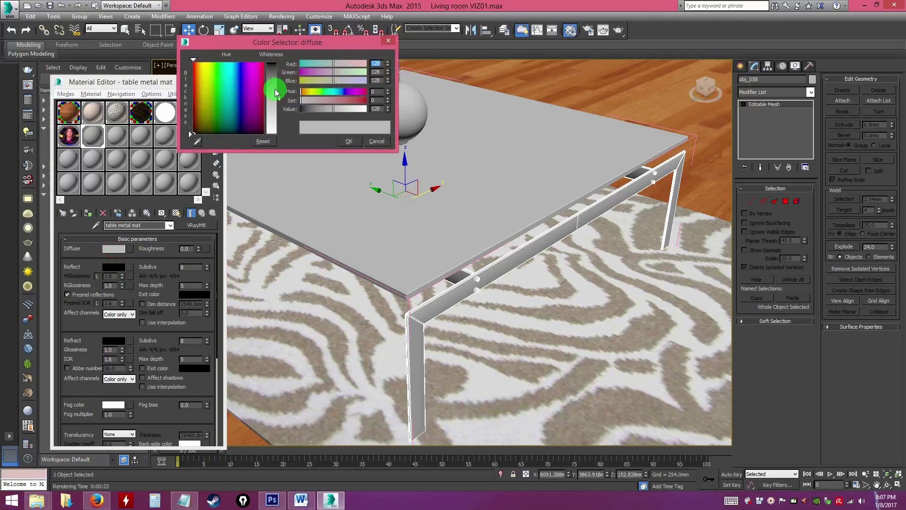
left_click(275, 89)
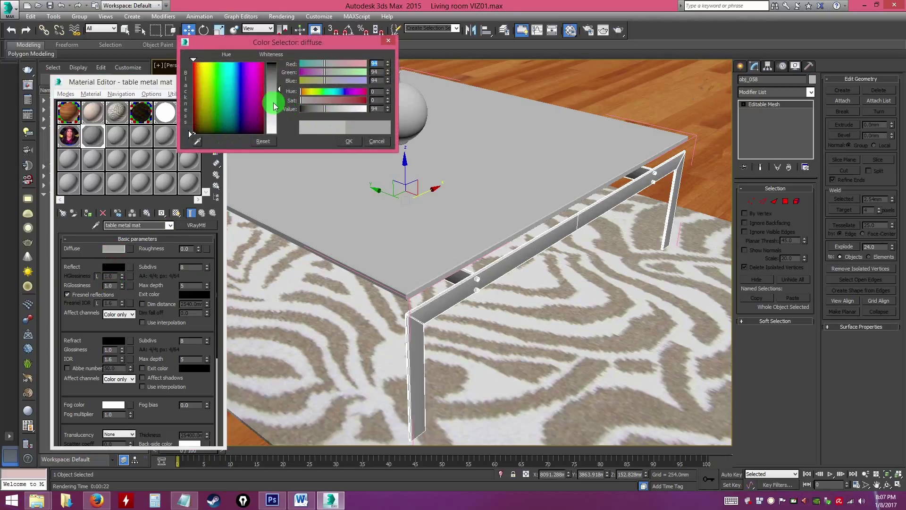
left_click(272, 102)
left_click(351, 144)
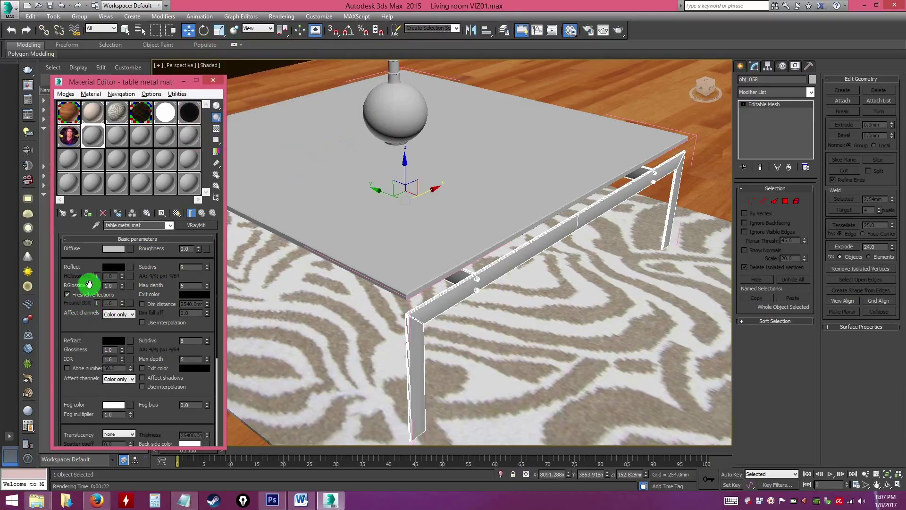
left_click(118, 269)
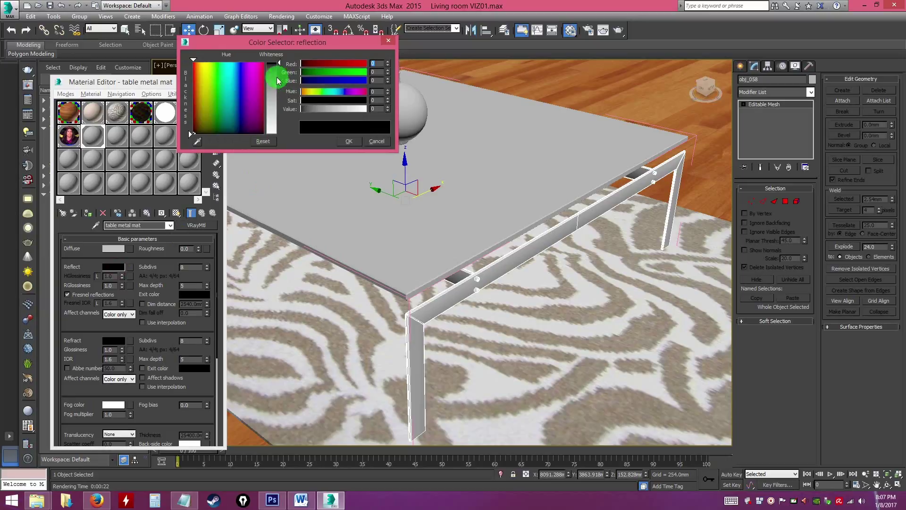
left_click(277, 100)
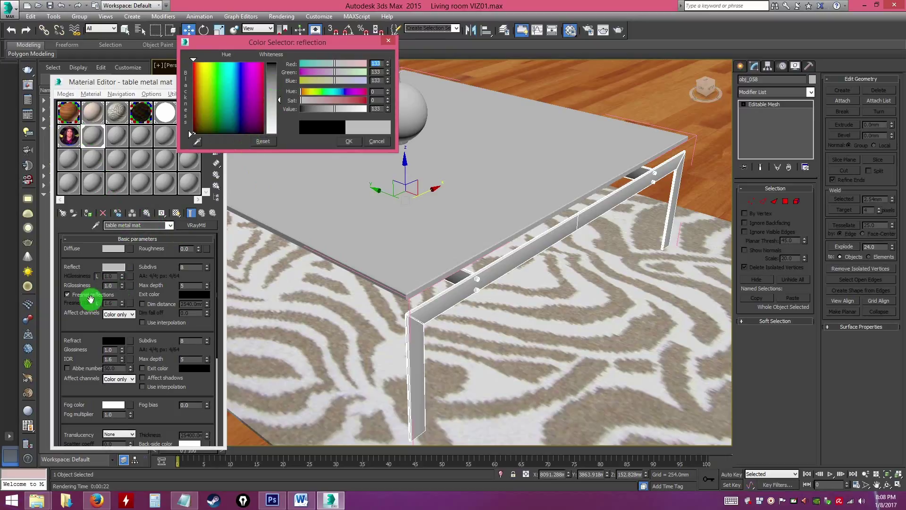
Step: Test-render a close view of the table's metal leg to check the reflections, and close the render
left_click_drag(83, 330, 83, 321)
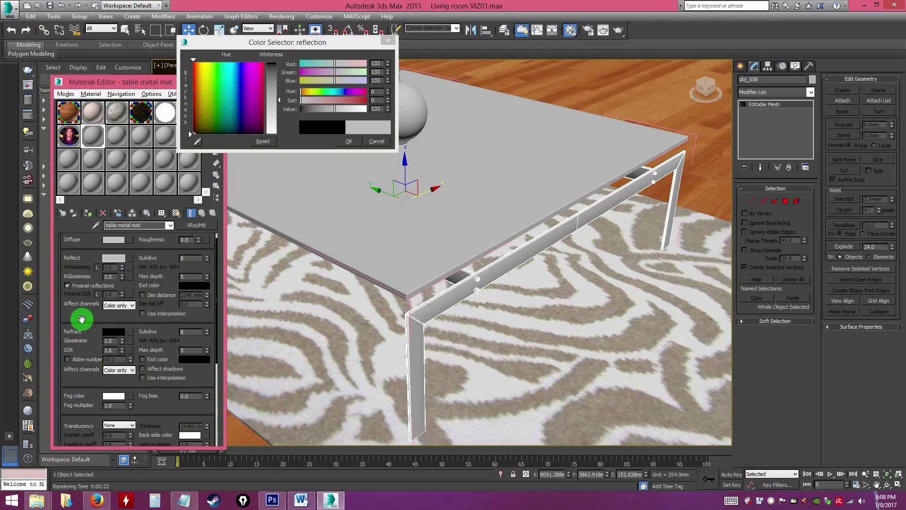
mouse_move(437, 325)
middle_mouse_down("alt")
mouse_move(471, 326)
mouse_move(441, 330)
middle_mouse_up("alt")
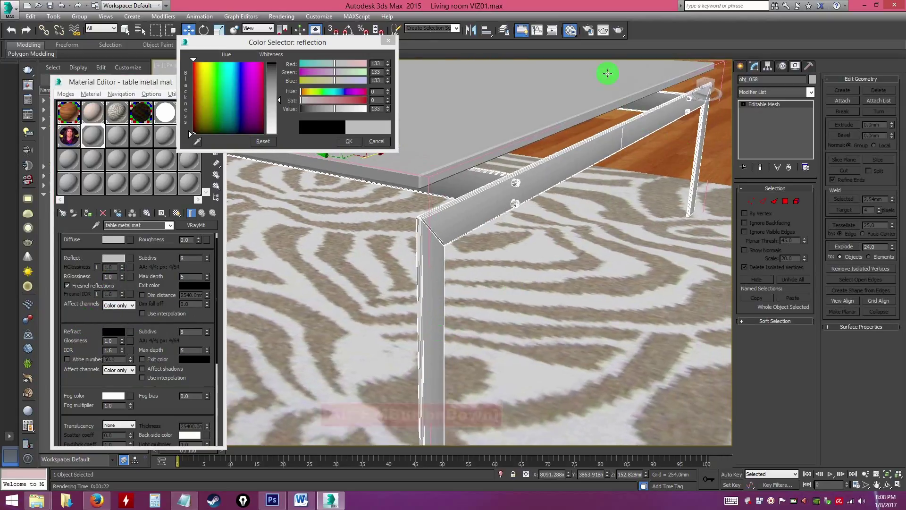
left_click(619, 32)
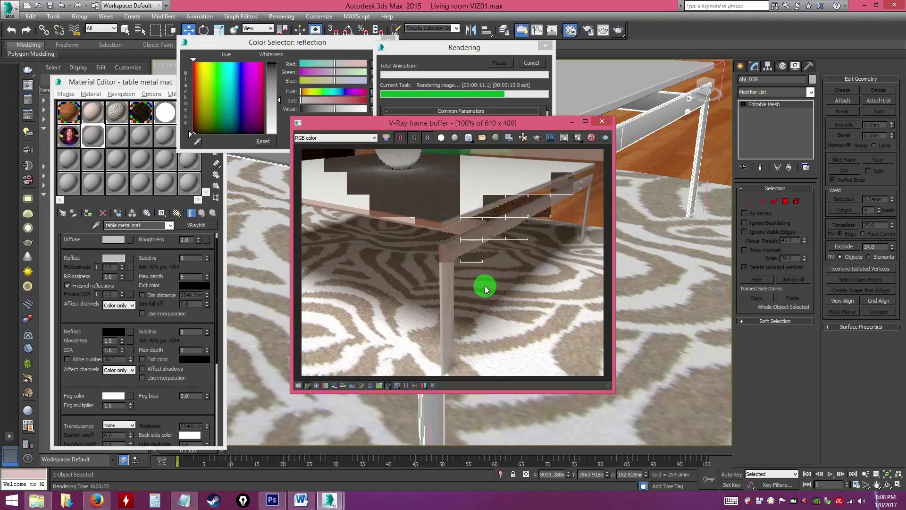
key("Escape")
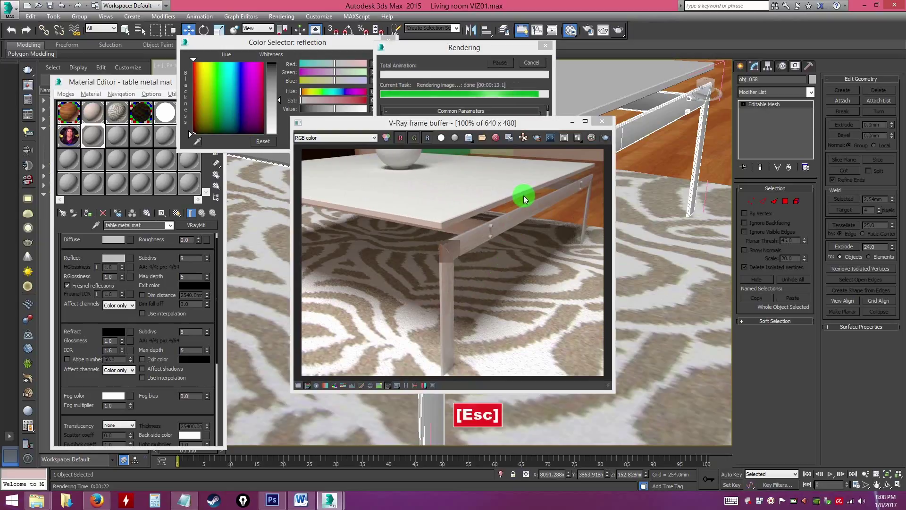
left_click(602, 122)
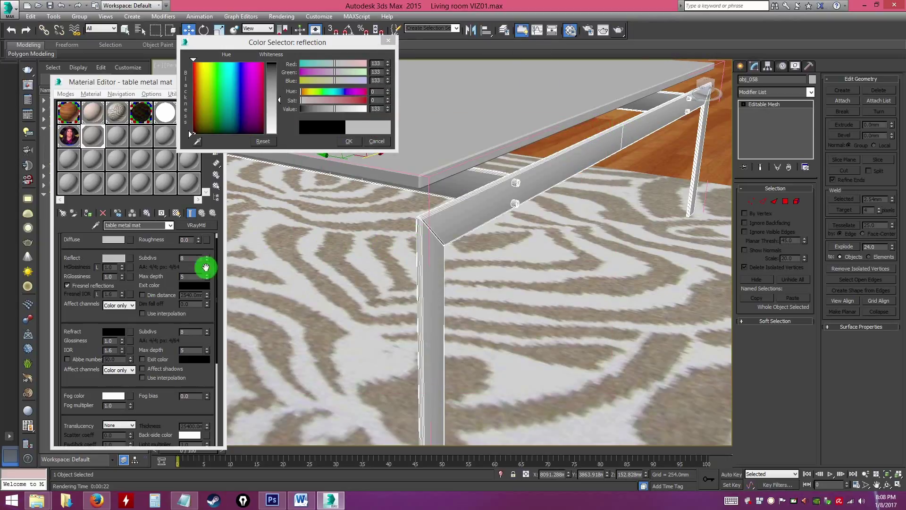
Step: Turn off Fresnel reflections for the table metal mat, test-render the leg and accept the reflection colour
left_click(67, 286)
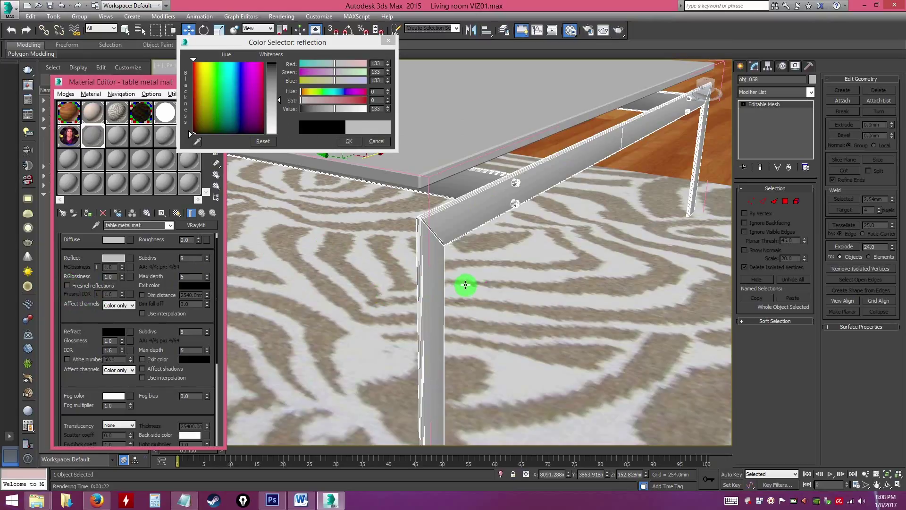
left_click(619, 29)
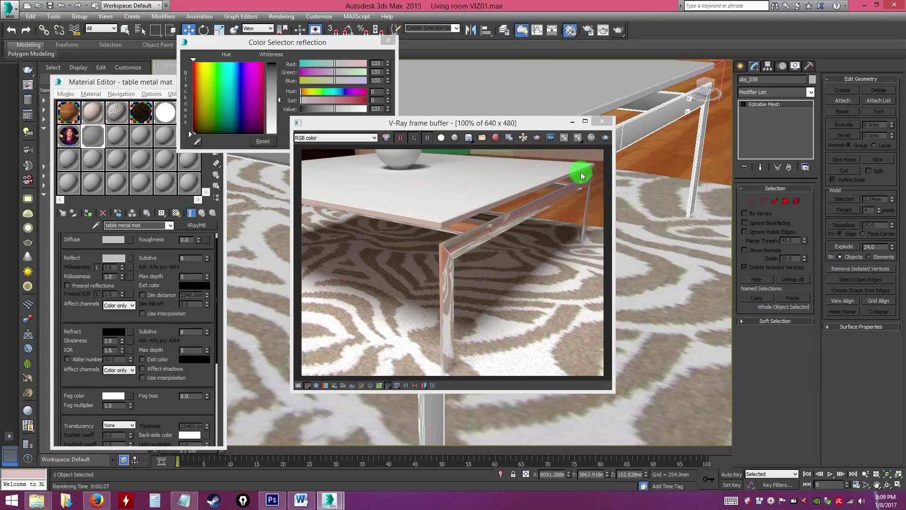
left_click(602, 122)
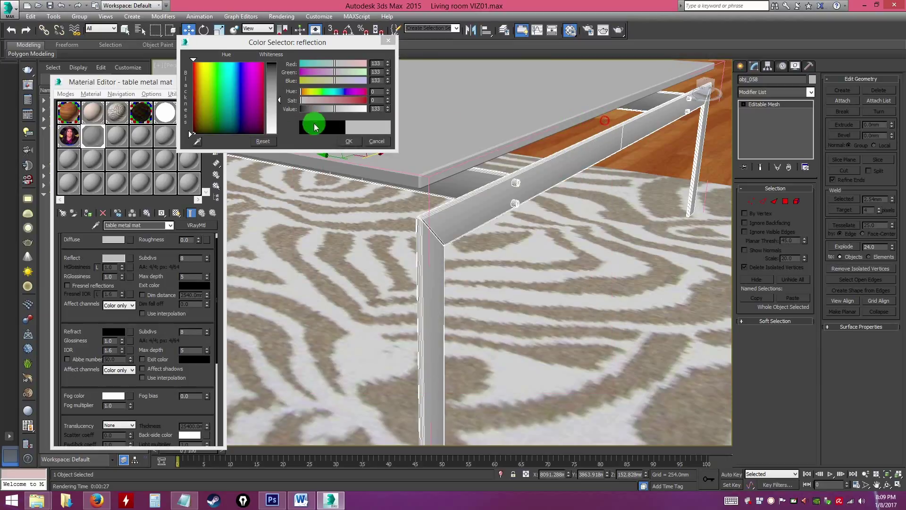
left_click(348, 141)
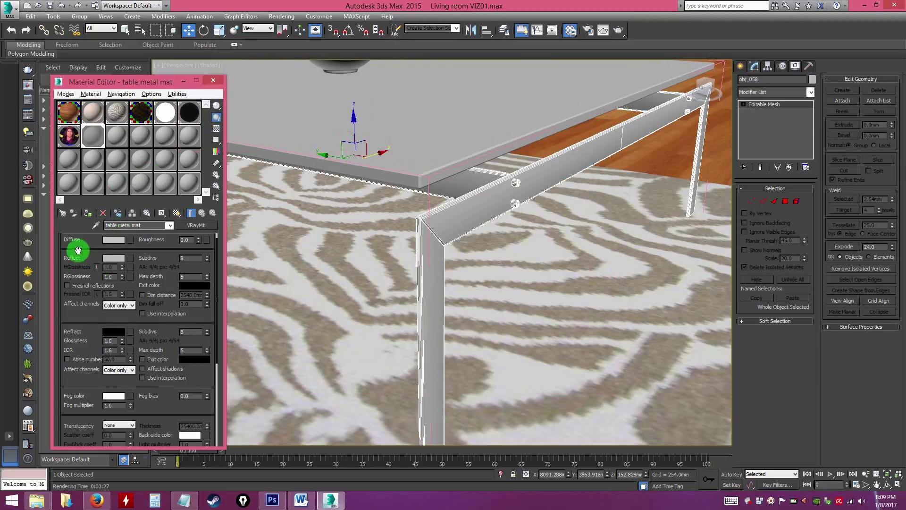
Step: Darken the table metal mat's diffuse grey slightly and run a partial test render of the leg
scroll(75, 264, "up", 1)
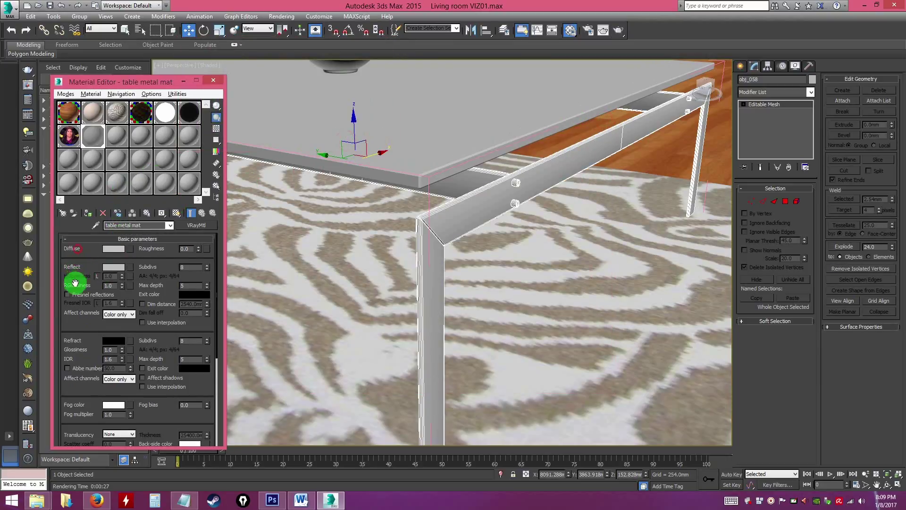
left_click(114, 248)
left_click_drag(274, 100, 273, 94)
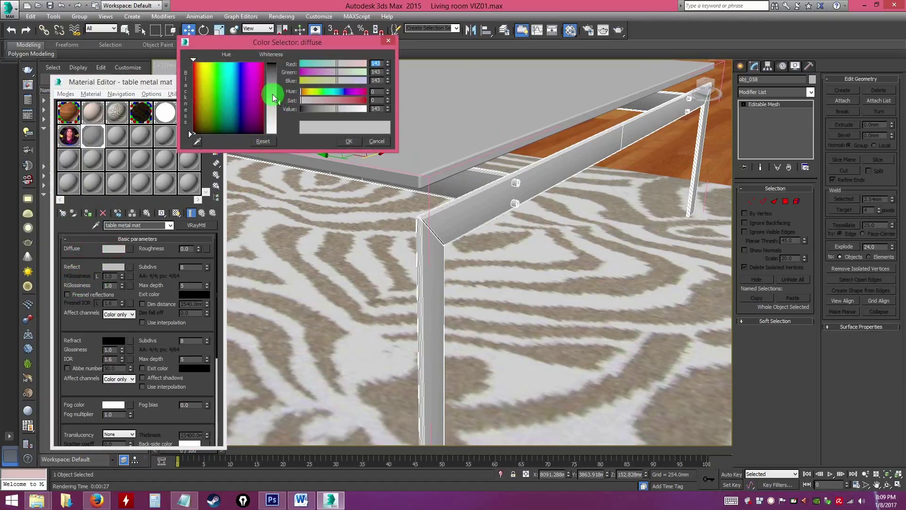
left_click(346, 141)
left_click(619, 30)
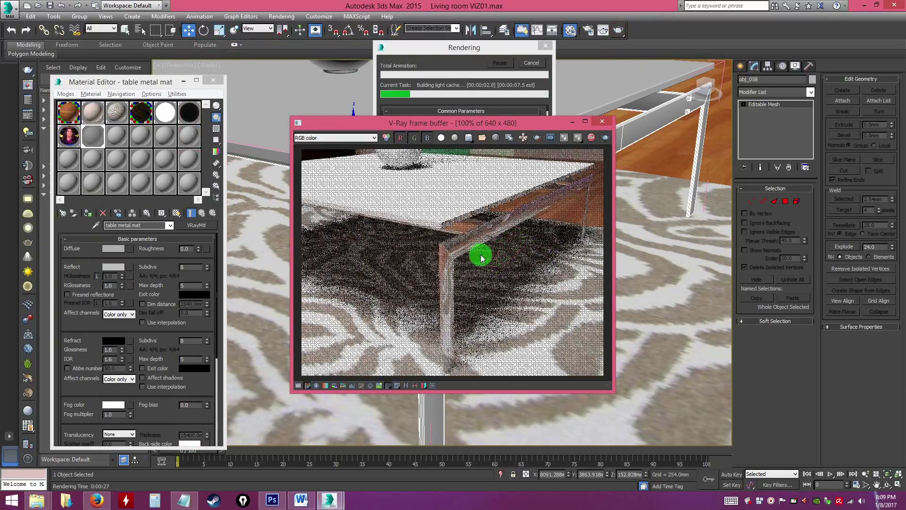
left_click(530, 64)
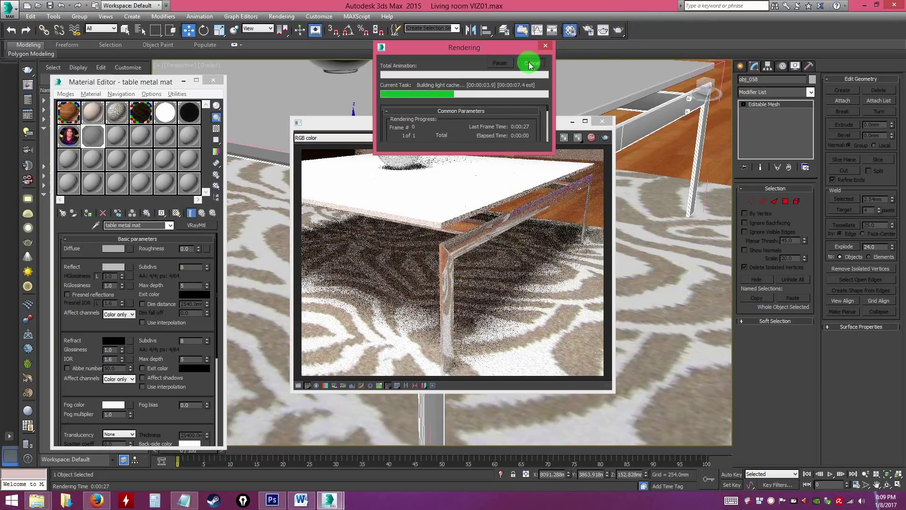
left_click(602, 121)
Step: Name the next unused material slot "glass table mat"
middle_click_drag(486, 203, 487, 227, "alt")
middle_click_drag(462, 190, 442, 189, "alt")
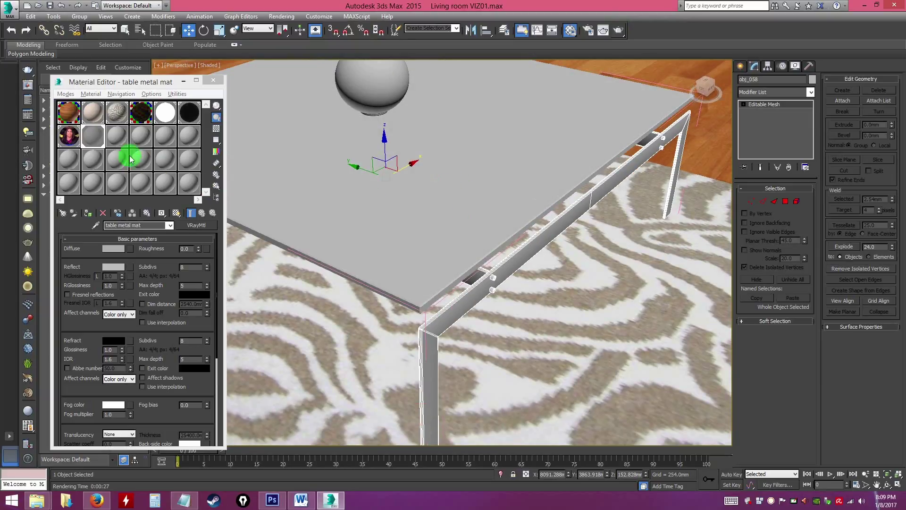
left_click(118, 136)
left_click(138, 225)
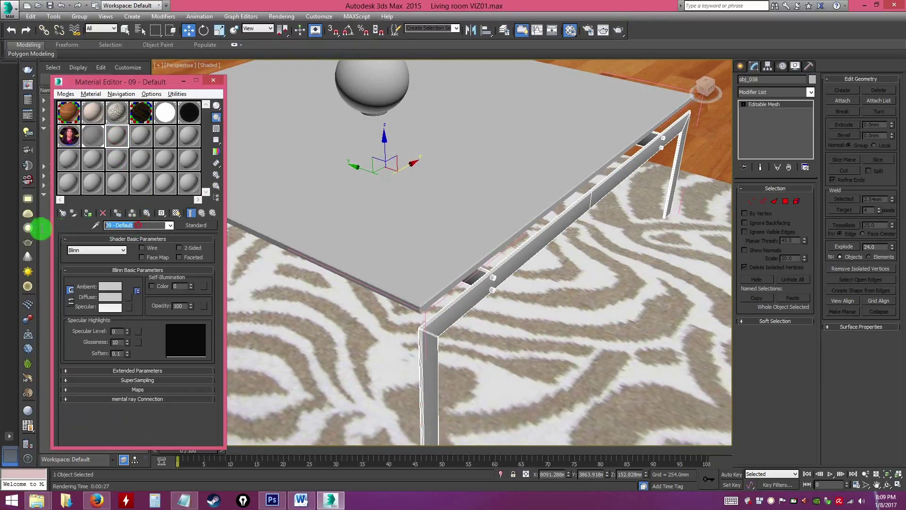
type("glass")
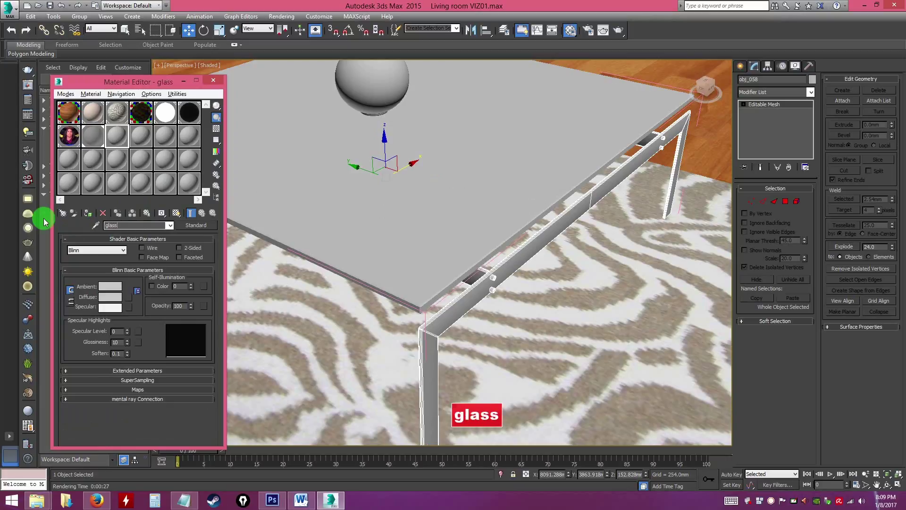
type(" tab")
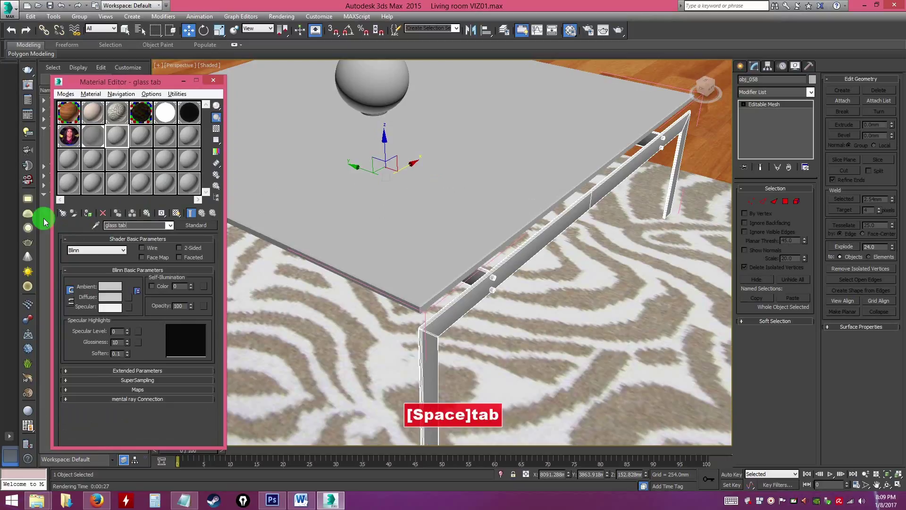
type("le mat")
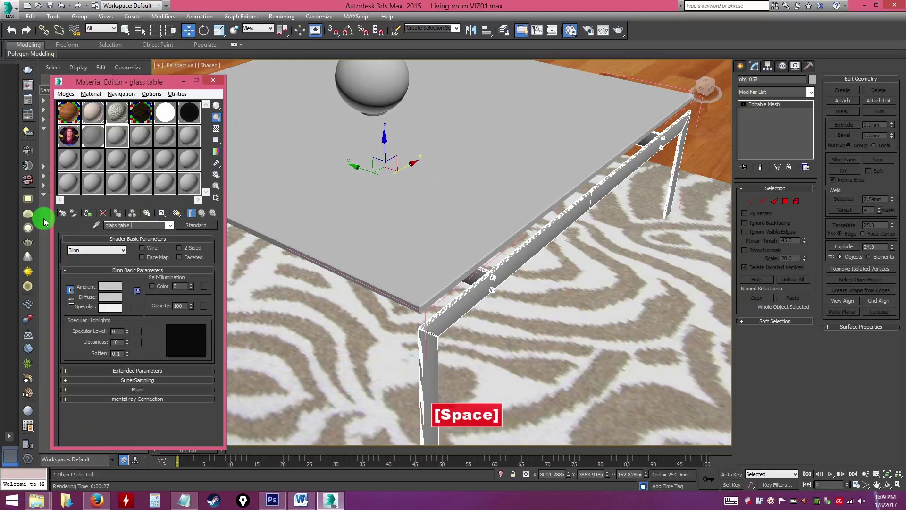
key("Return")
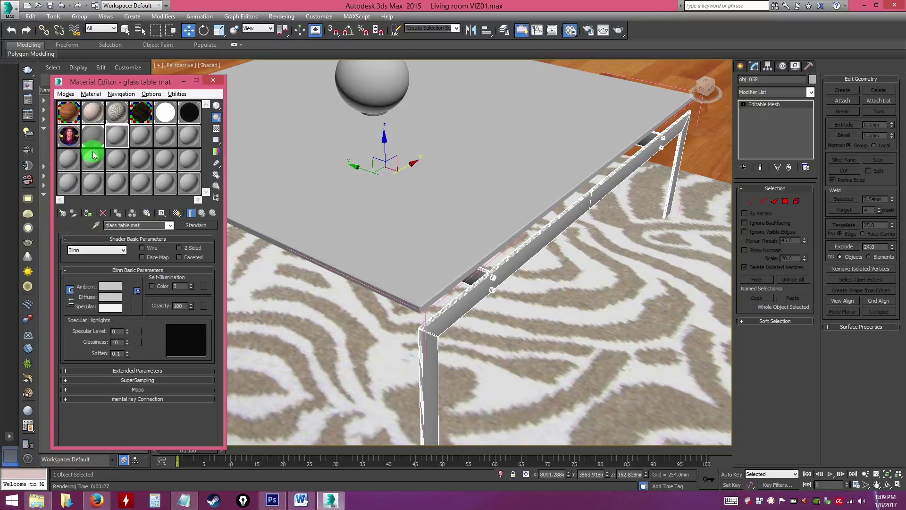
Step: Assign the glass table mat to the coffee table's top and convert the material to a VRayMtl
left_click_drag(117, 133, 291, 183)
left_click_drag(344, 201, 345, 203)
left_click(345, 211)
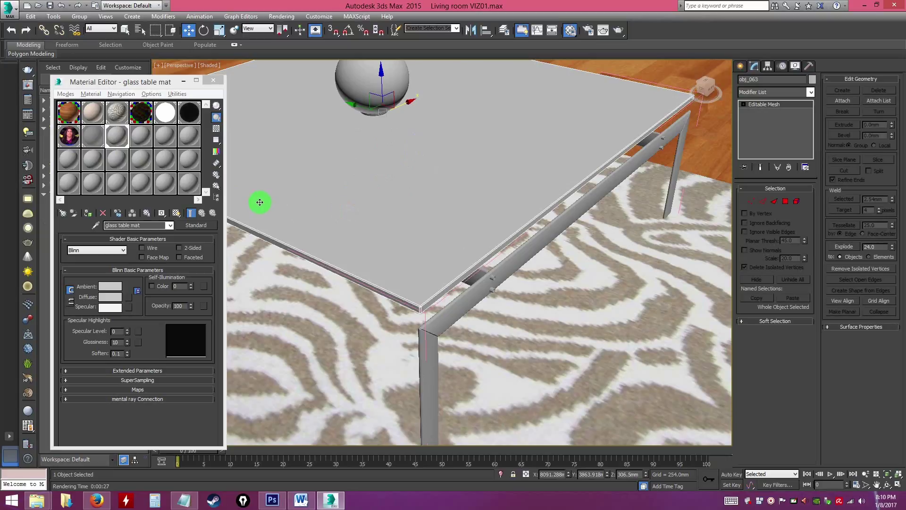
left_click(196, 225)
double_click(474, 376)
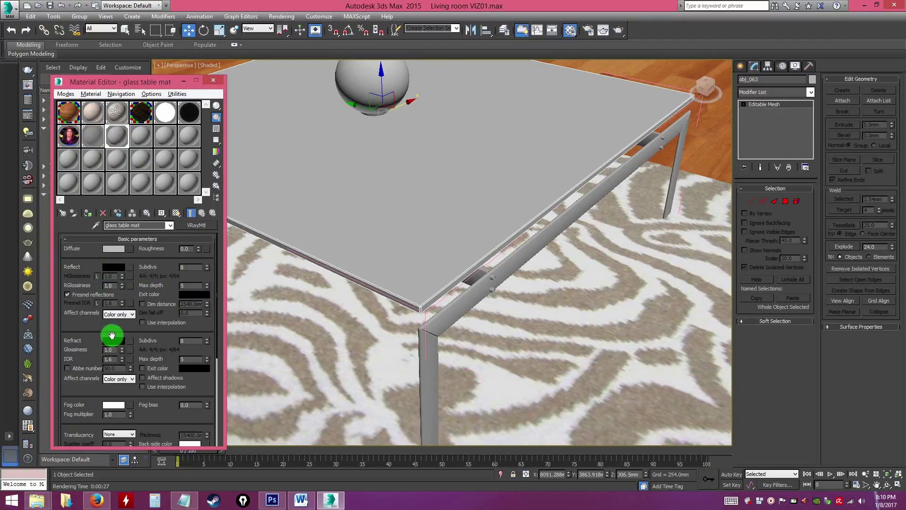
Step: Set the glass table mat's reflection colour to grey 161, with Fresnel reflections on
left_click(113, 266)
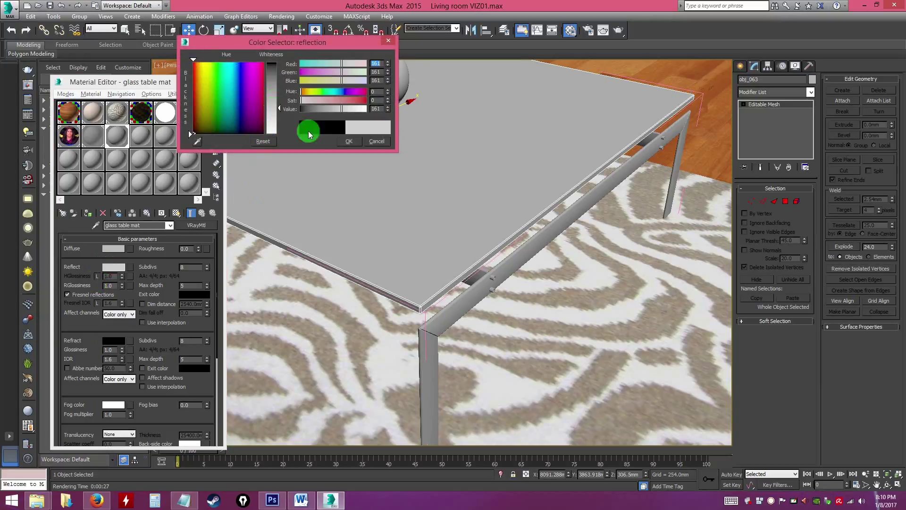
left_click(347, 141)
left_click(67, 295)
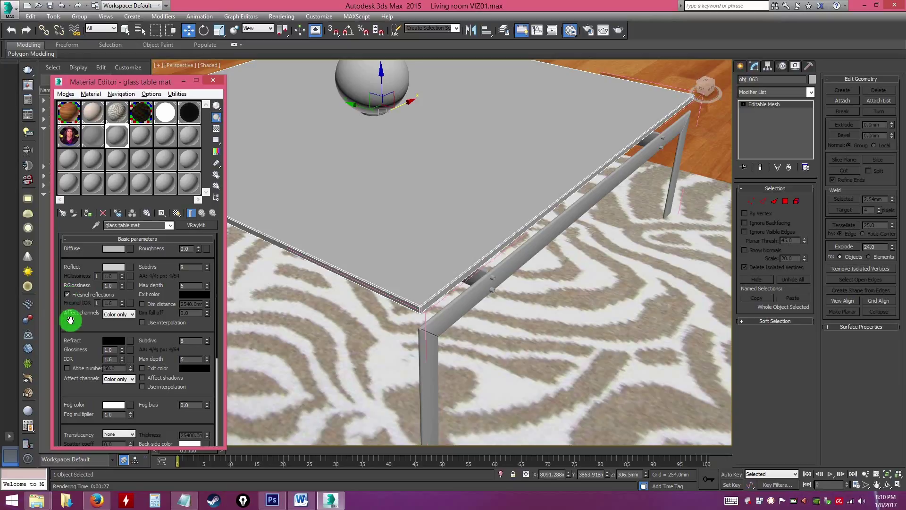
Step: Set the glass table mat's refraction colour to grey 198
left_click_drag(75, 330, 75, 310)
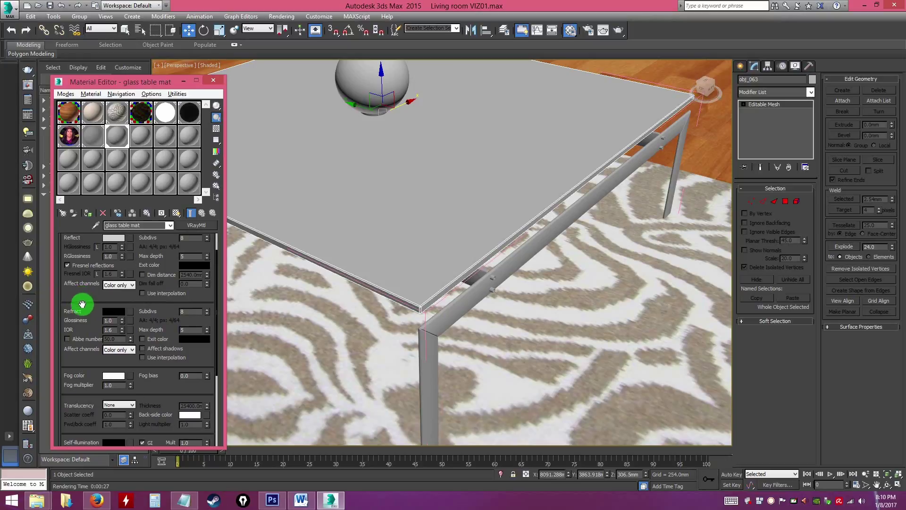
left_click(112, 312)
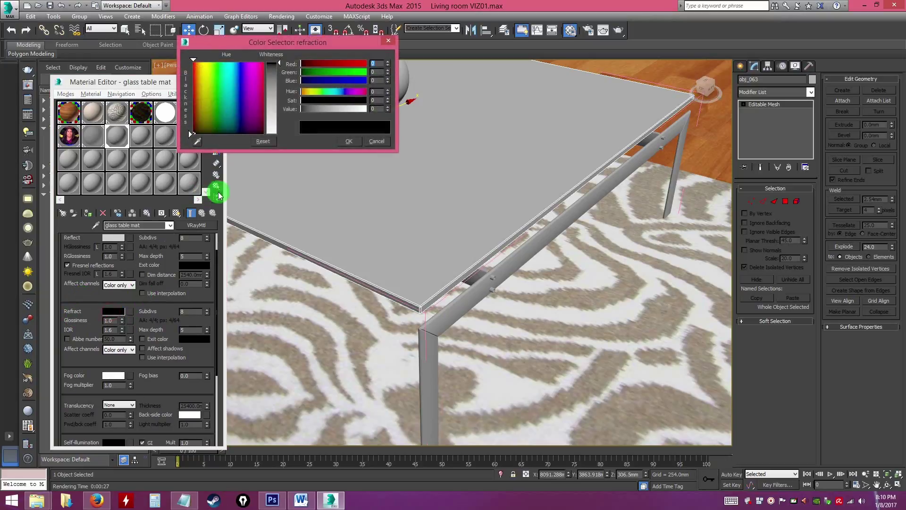
left_click_drag(274, 107, 274, 110)
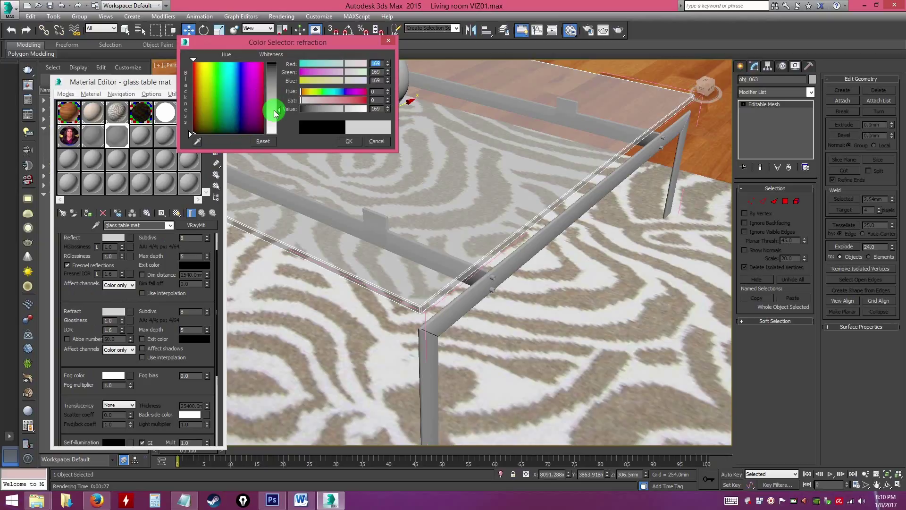
left_click_drag(276, 113, 276, 118)
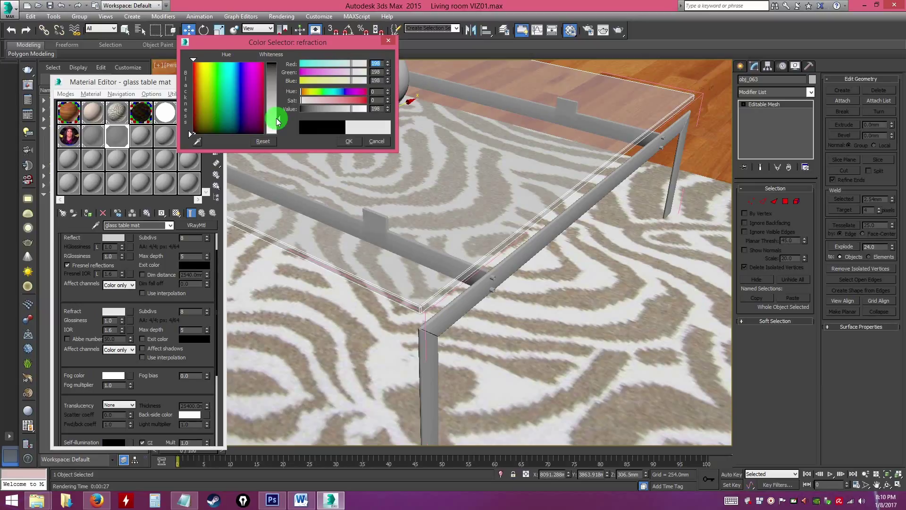
left_click(346, 141)
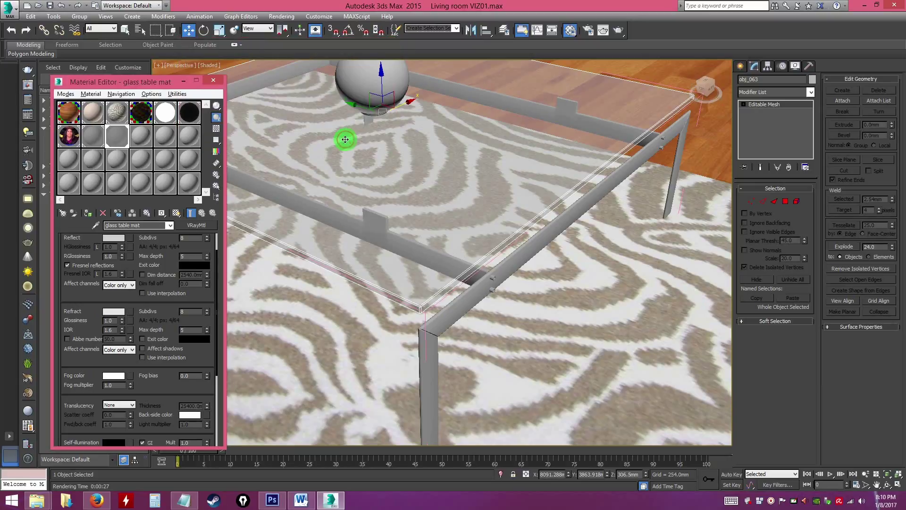
mouse_move(465, 248)
middle_mouse_down("alt")
mouse_move(476, 229)
mouse_move(472, 247)
middle_mouse_up("alt")
Step: Change the glass table mat's diffuse colour to a pale green with RGB 197, 241, 176
left_click_drag(85, 300, 99, 359)
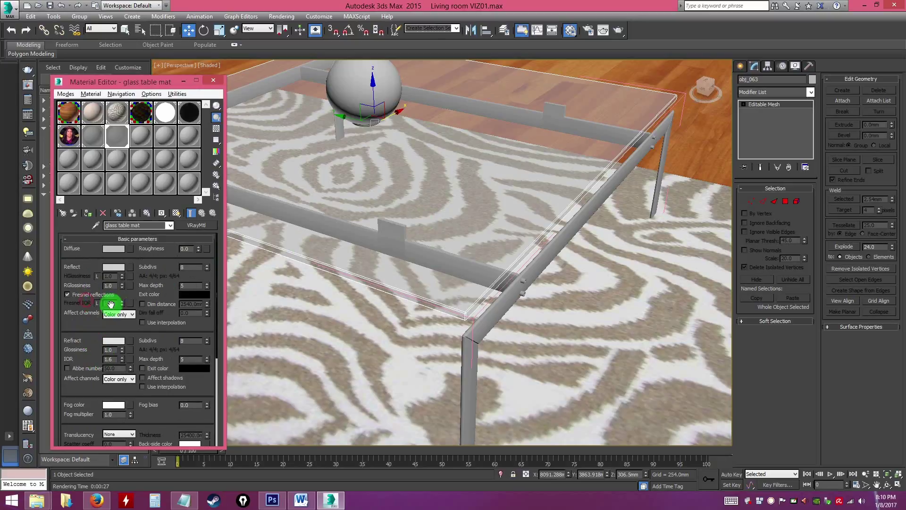
left_click(114, 249)
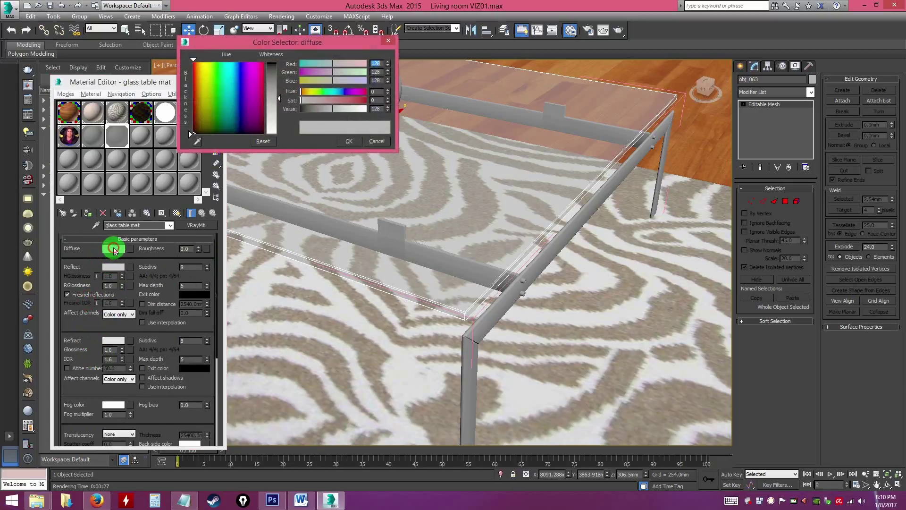
left_click(214, 75)
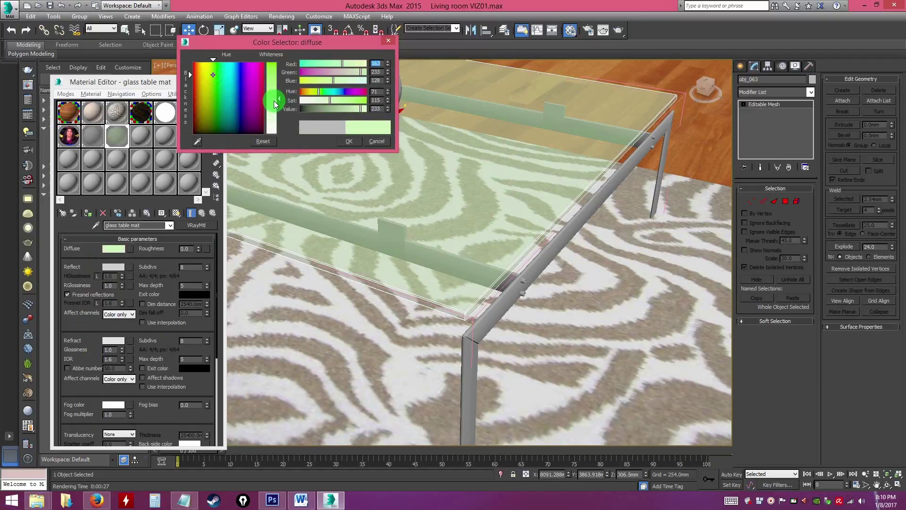
left_click_drag(273, 109, 273, 114)
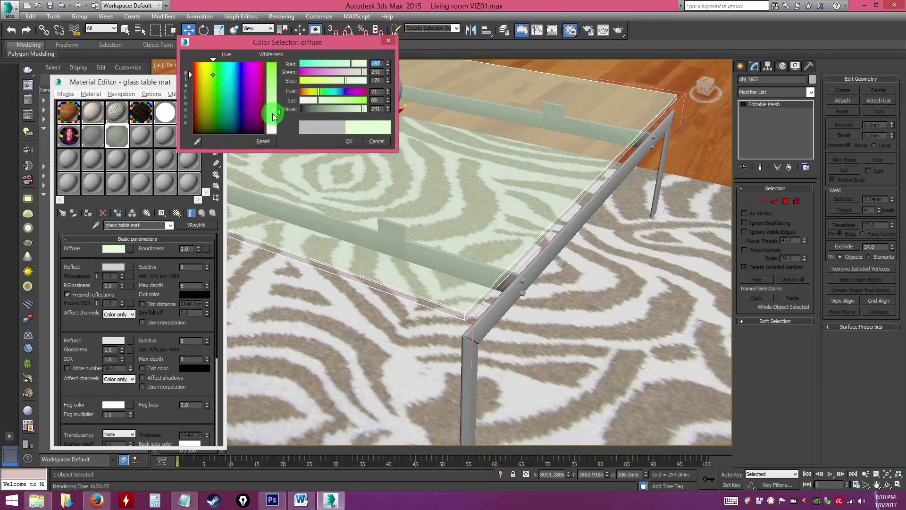
left_click(349, 142)
Step: Start a test render of the table corner, stop it, and limit rendering to a region around the glass corner
mouse_move(550, 186)
middle_mouse_down("alt")
mouse_move(537, 183)
mouse_move(535, 192)
middle_mouse_up("alt")
left_click(620, 29)
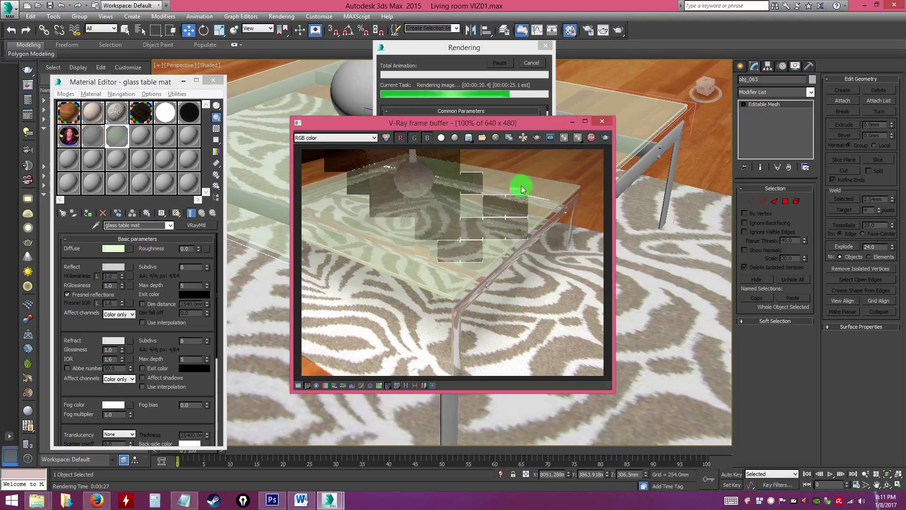
left_click(533, 63)
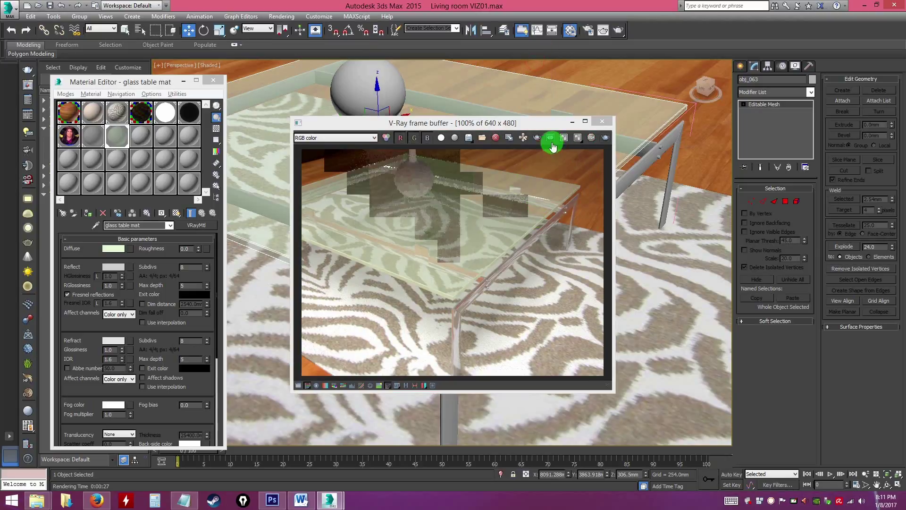
left_click(538, 137)
left_click_drag(380, 279, 488, 345)
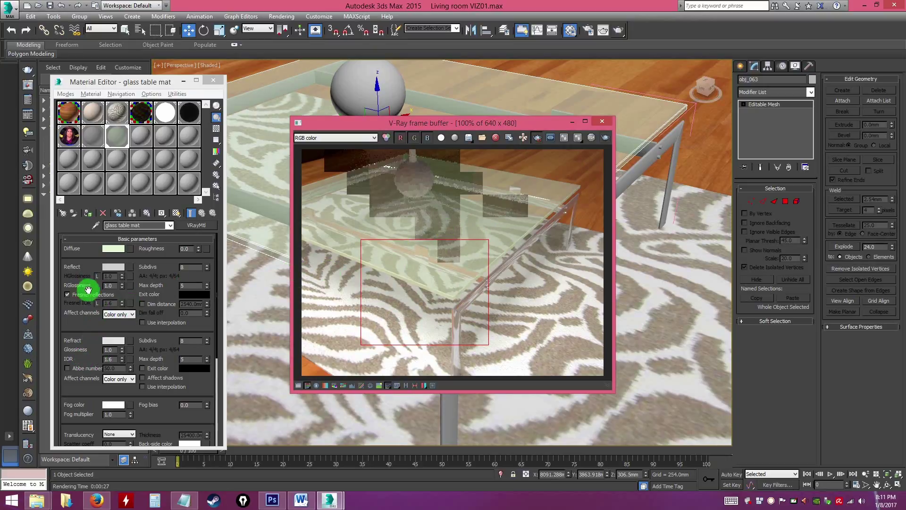
Step: Raise the glass table mat's refraction colour to white for full transparency
left_click(76, 326)
scroll(73, 328, "down", 1)
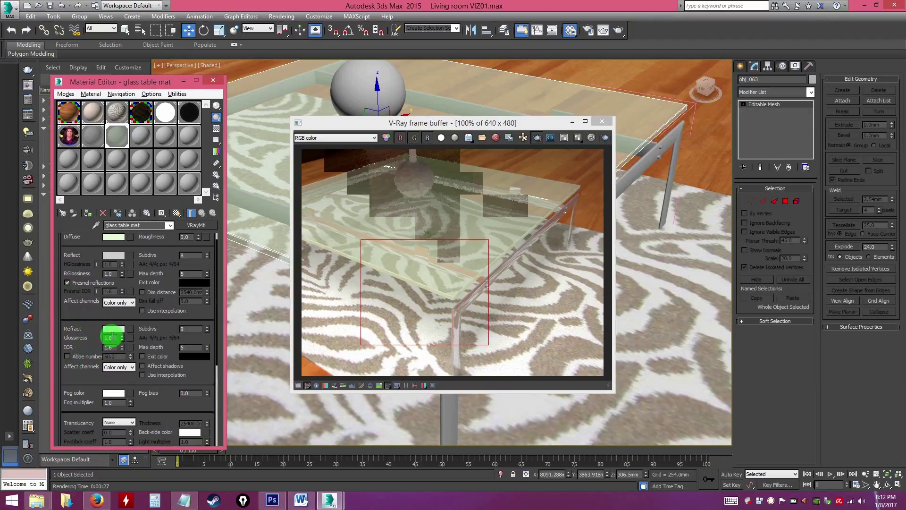
left_click(116, 329)
left_click(272, 126)
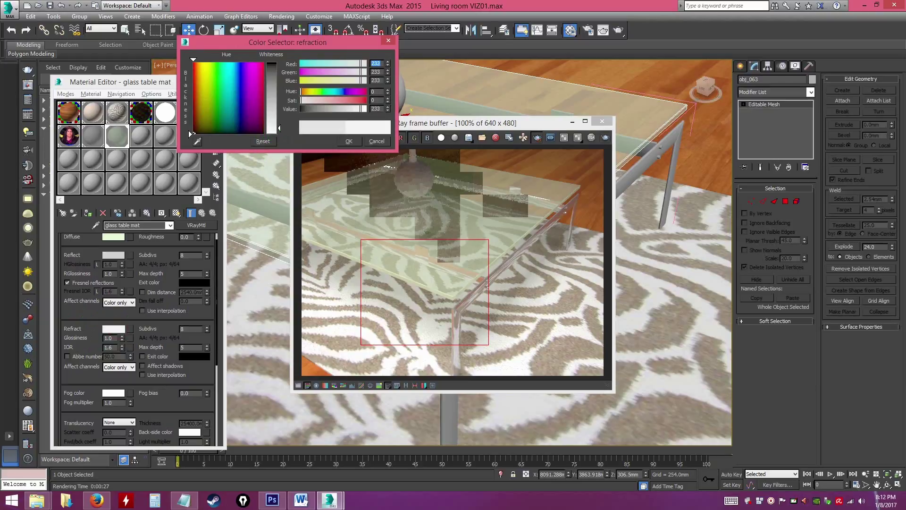
left_click(350, 141)
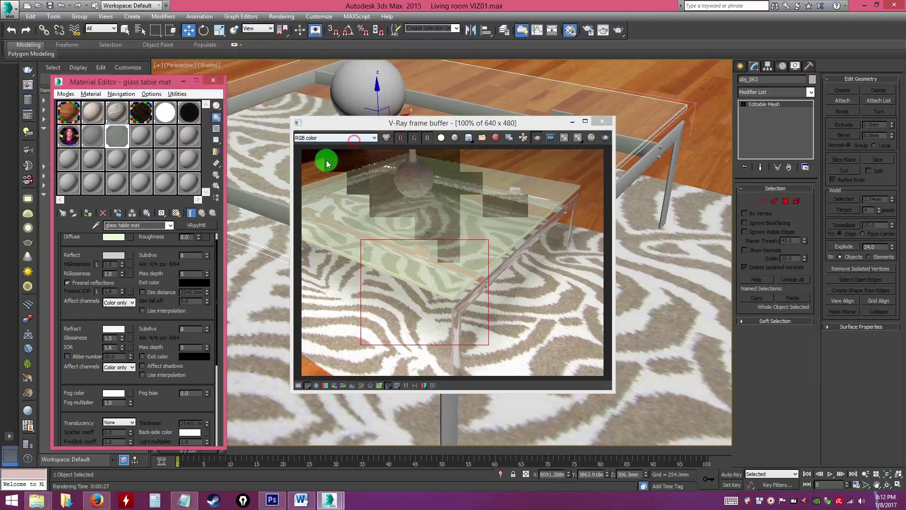
Step: Set the refraction fog colour to a dull green with RGB 72, 93, 64 and test-render the region
left_click_drag(78, 384, 82, 342)
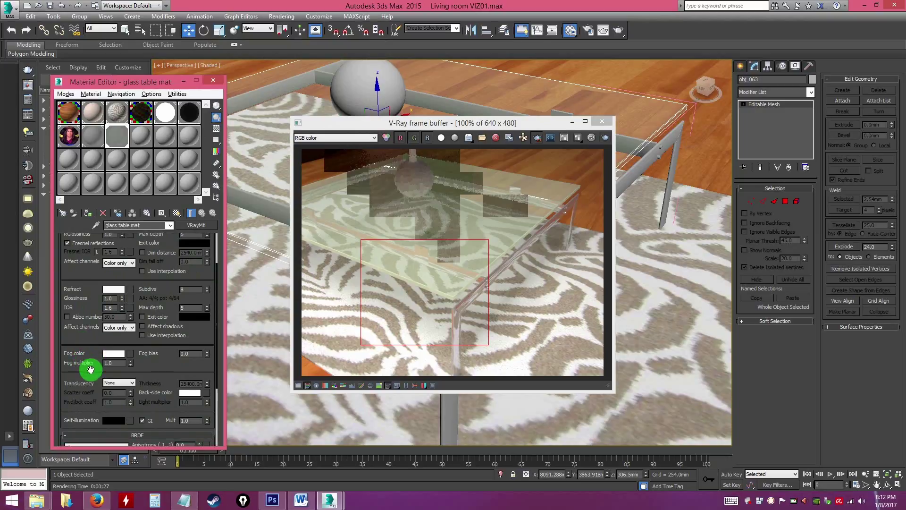
left_click(117, 354)
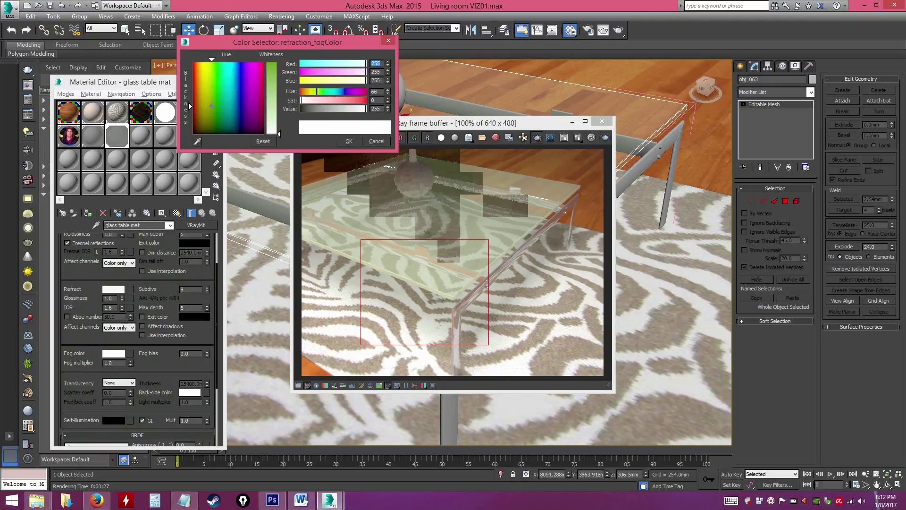
left_click_drag(212, 106, 214, 122)
left_click_drag(272, 85, 275, 77)
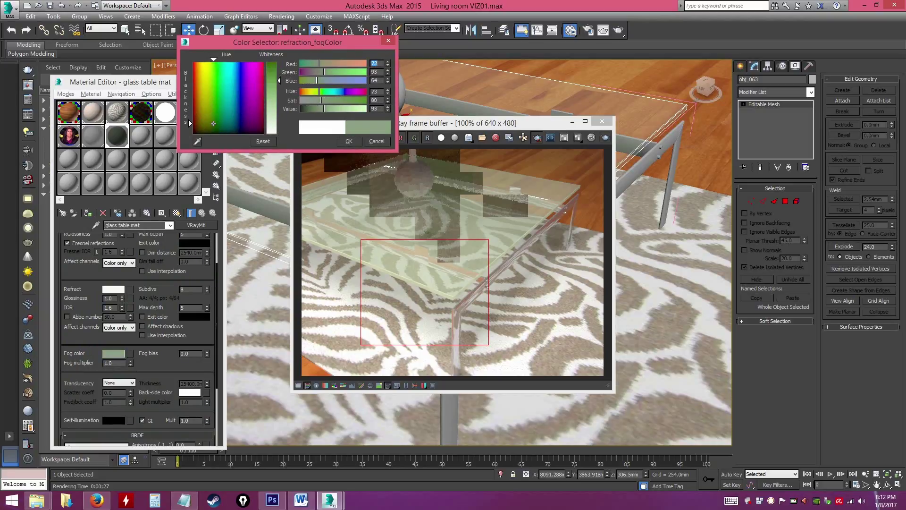
left_click(349, 141)
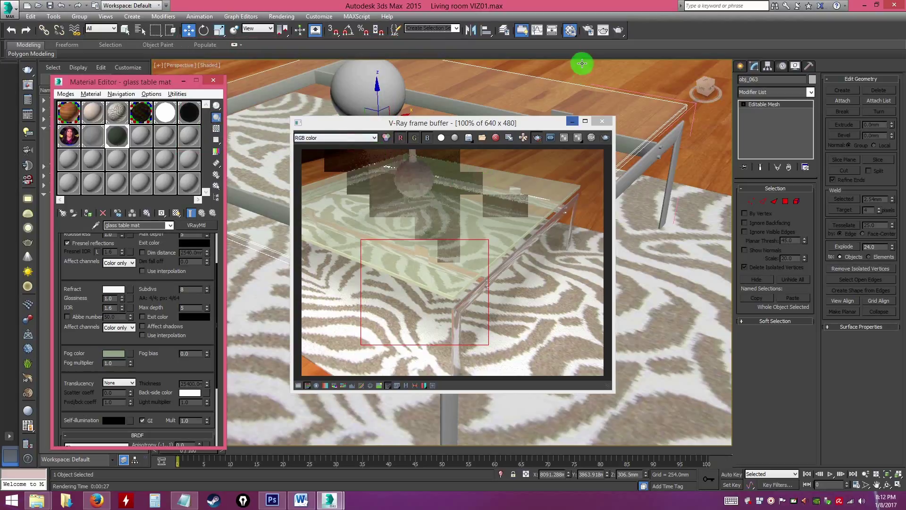
left_click(606, 138)
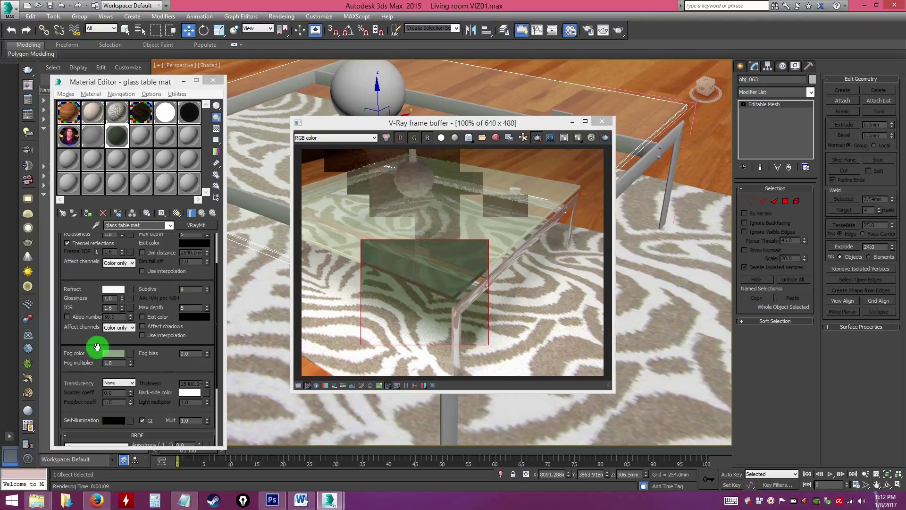
Step: Try a brighter green fog colour with RGB 81, 214, 64 in a region render, stopping the render early
left_click(114, 355)
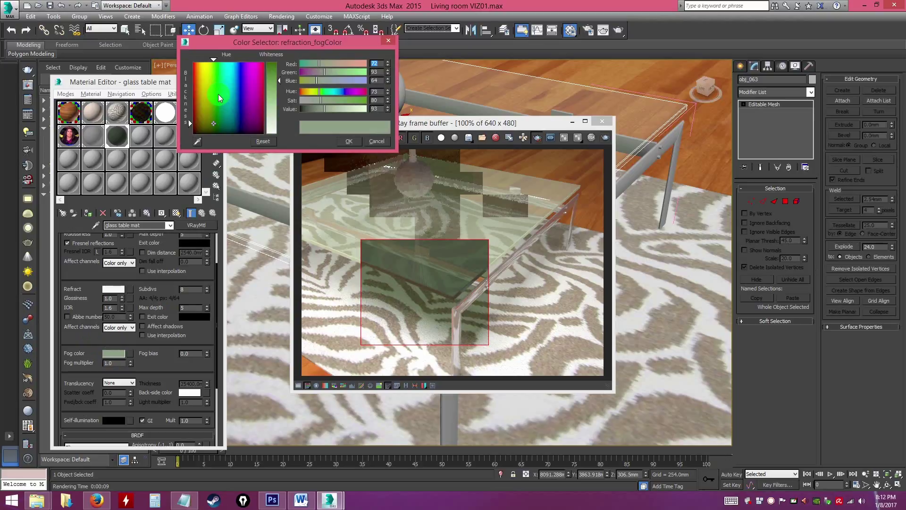
left_click_drag(214, 85, 215, 78)
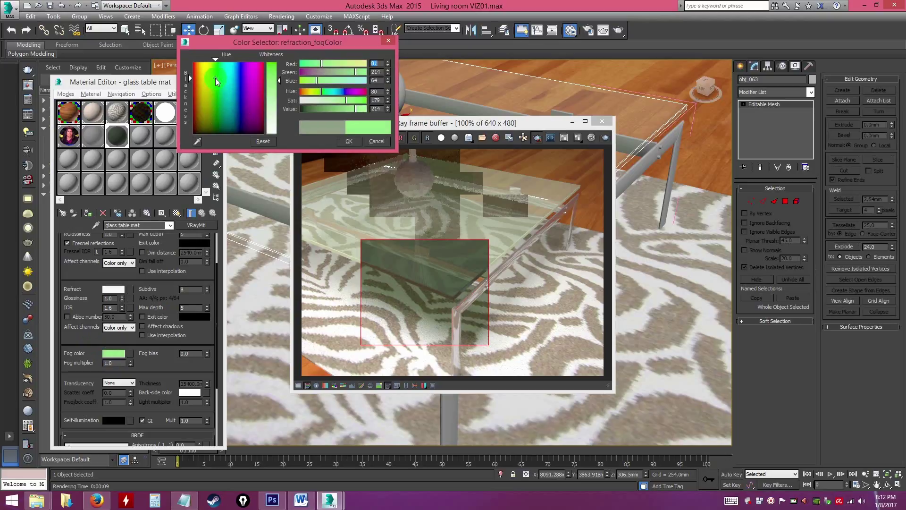
left_click(349, 142)
left_click(605, 138)
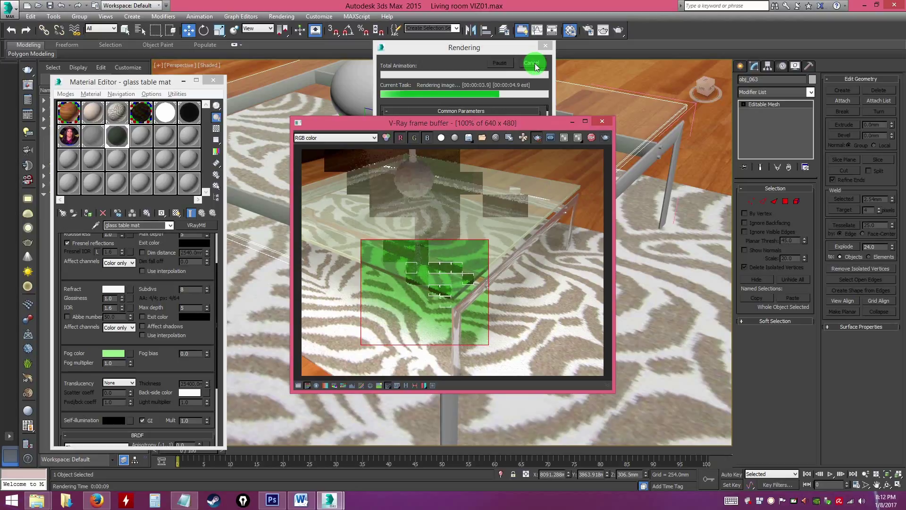
left_click(535, 64)
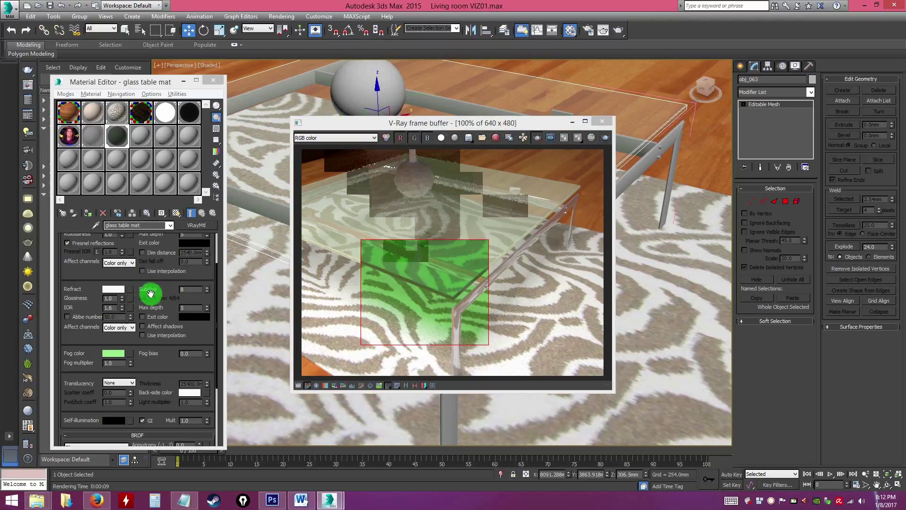
Step: Return the glass table mat's fog colour to pure white, value 255
left_click(118, 354)
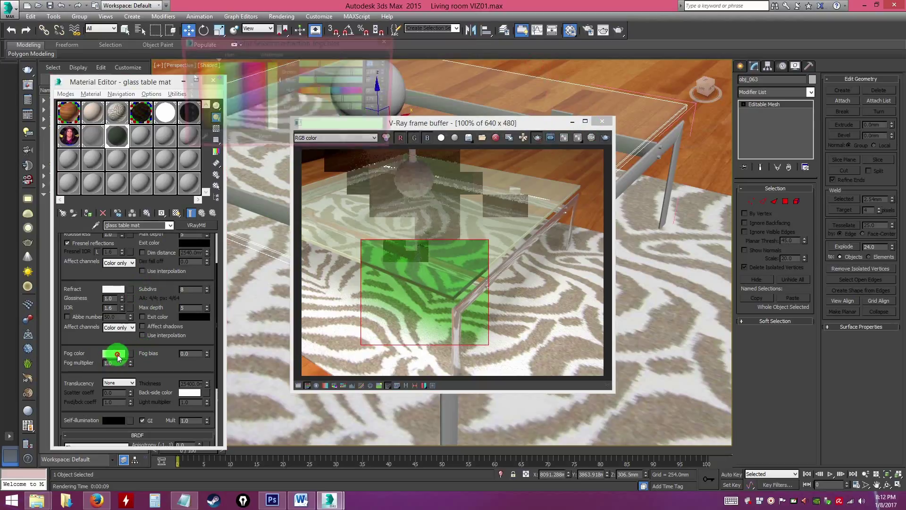
left_click_drag(276, 111, 271, 137)
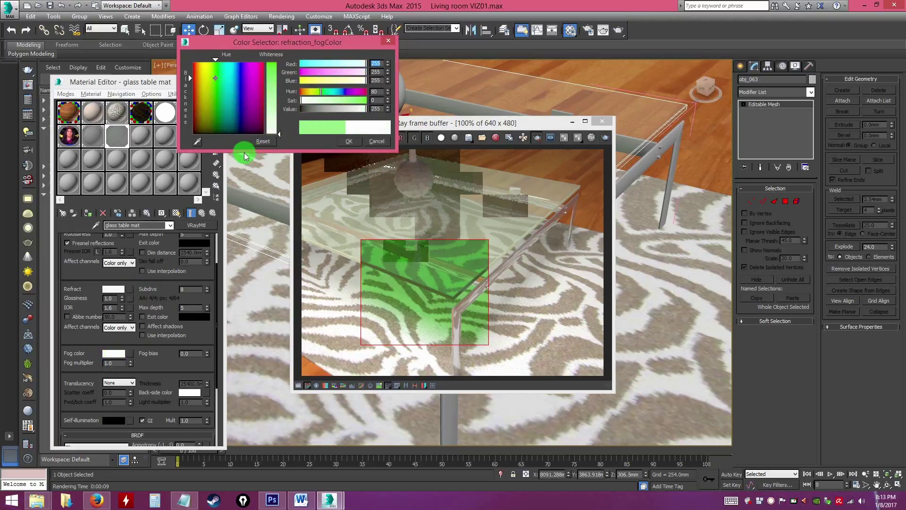
left_click(350, 141)
Step: Set the glass table mat's diffuse colour to a dark olive green and render the region again
left_click_drag(131, 283, 74, 344)
left_click(103, 273)
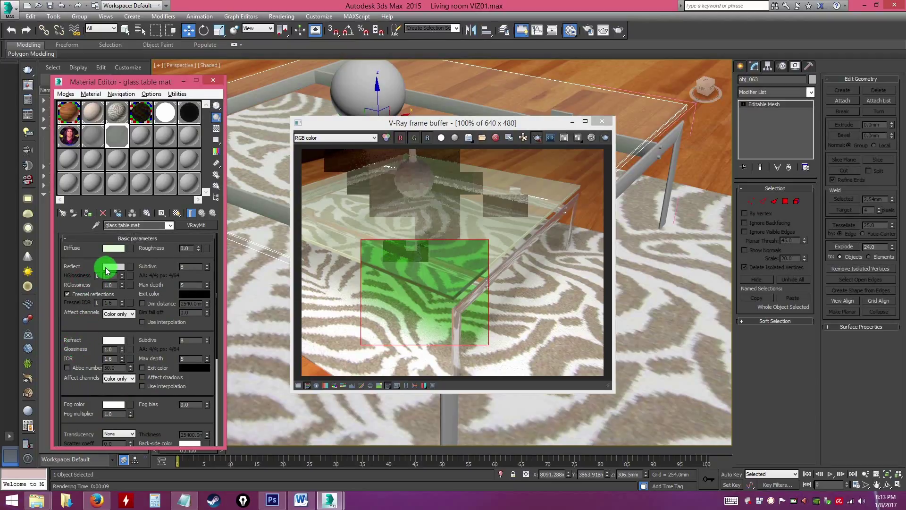
left_click(114, 248)
left_click_drag(245, 101, 213, 123)
left_click_drag(272, 112, 277, 60)
left_click(347, 142)
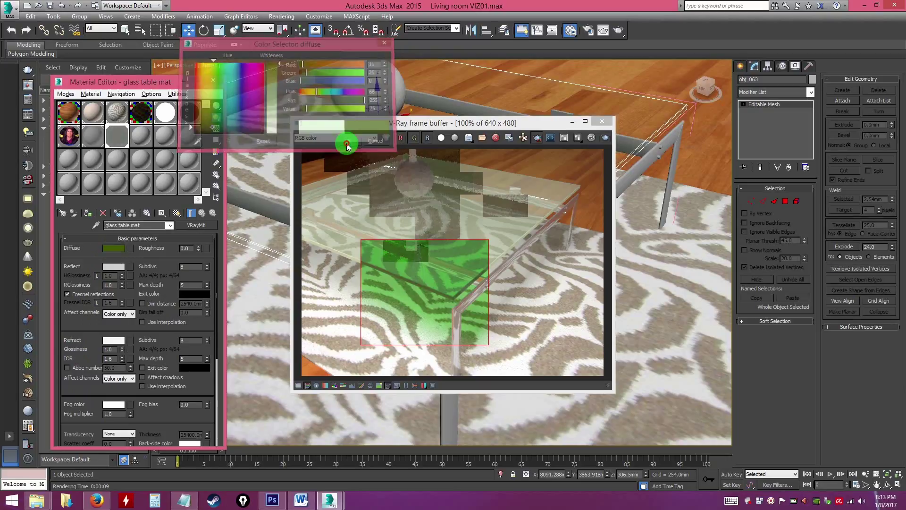
left_click(605, 138)
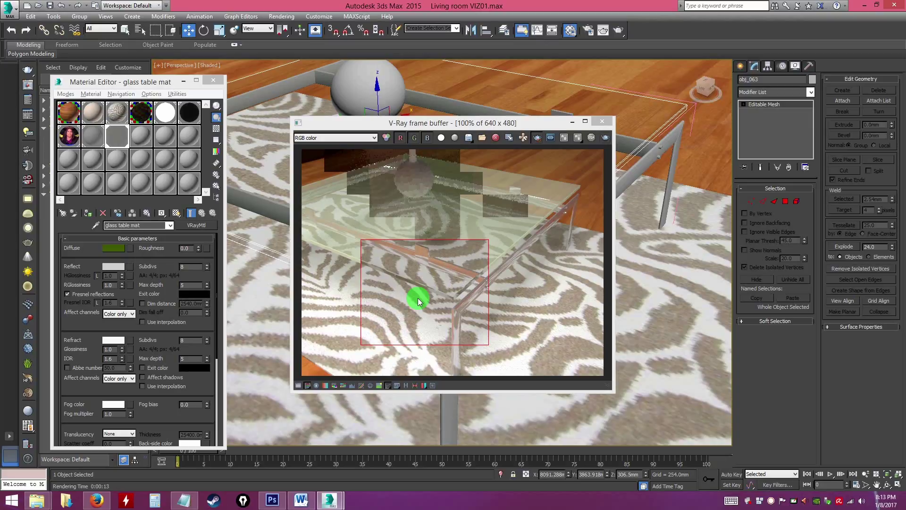
Step: Set the glass table mat's refraction IOR to 2.0 and render the table-corner region
left_click(72, 334)
scroll(75, 331, "down", 1)
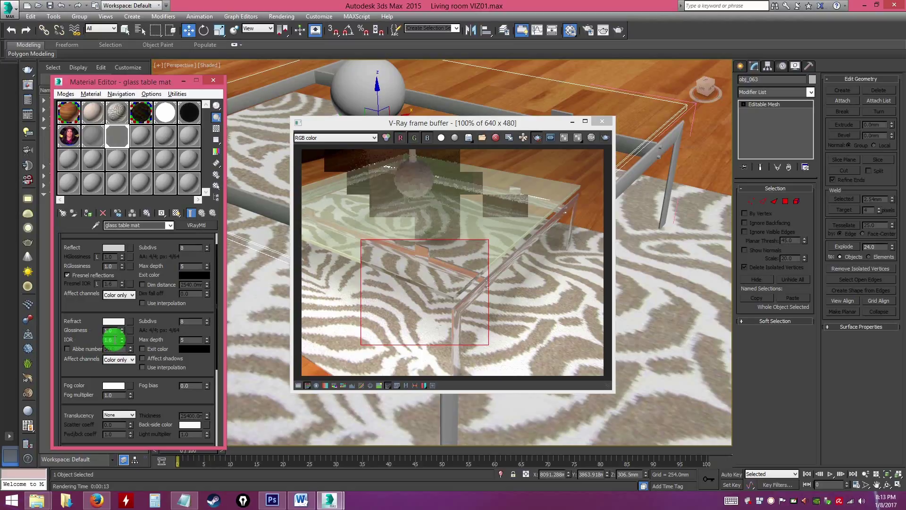
left_click(112, 339)
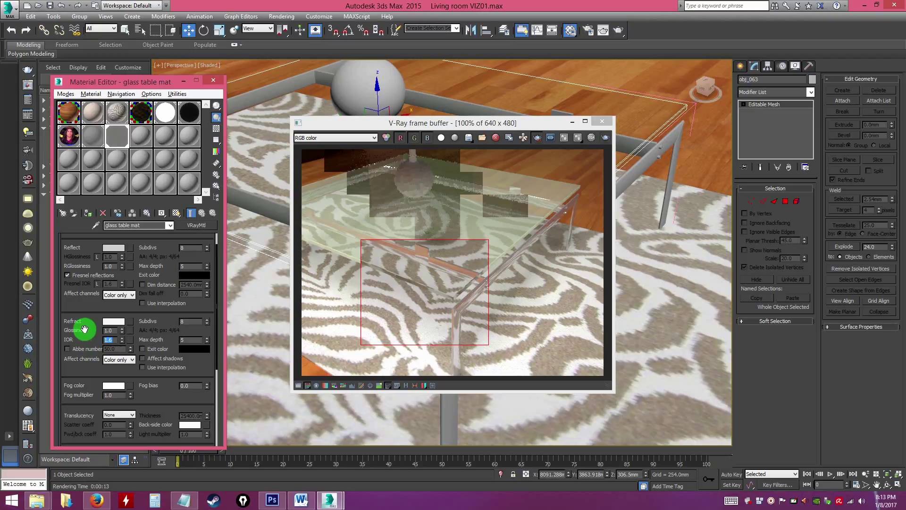
type("2")
key("Return")
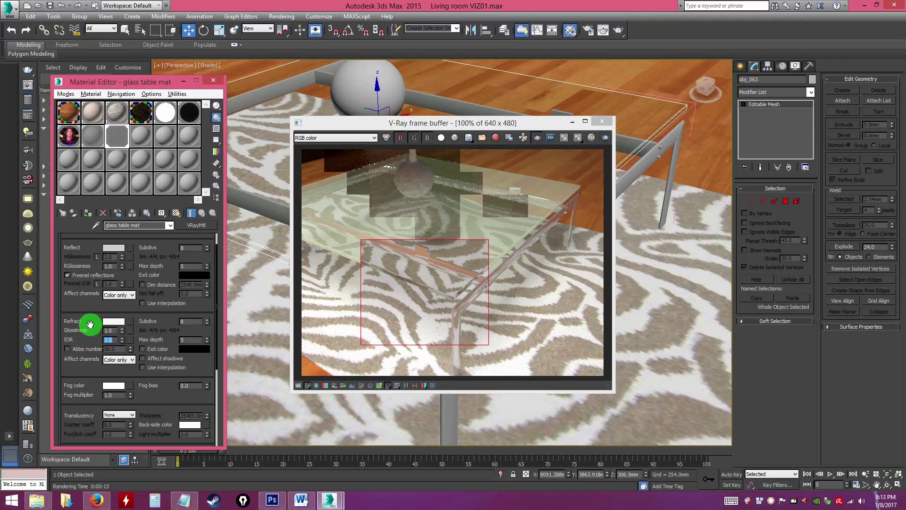
left_click_drag(74, 248, 75, 305)
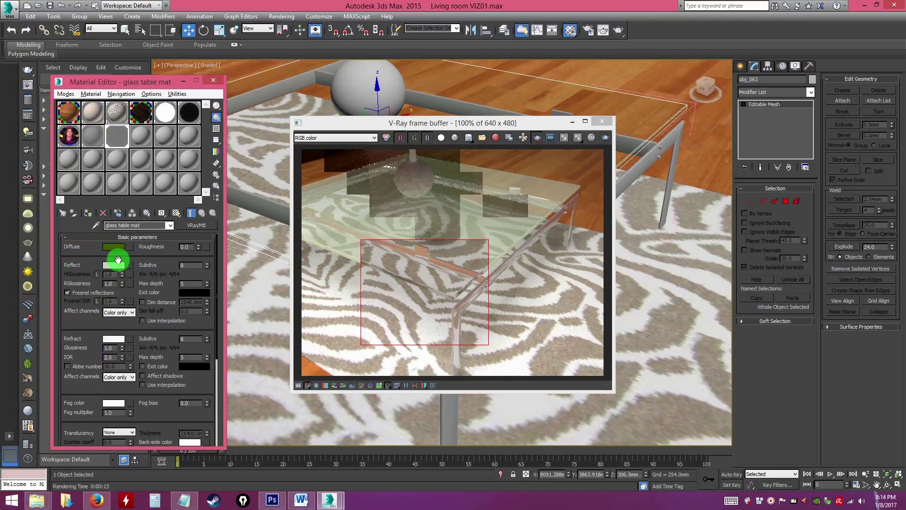
left_click(618, 30)
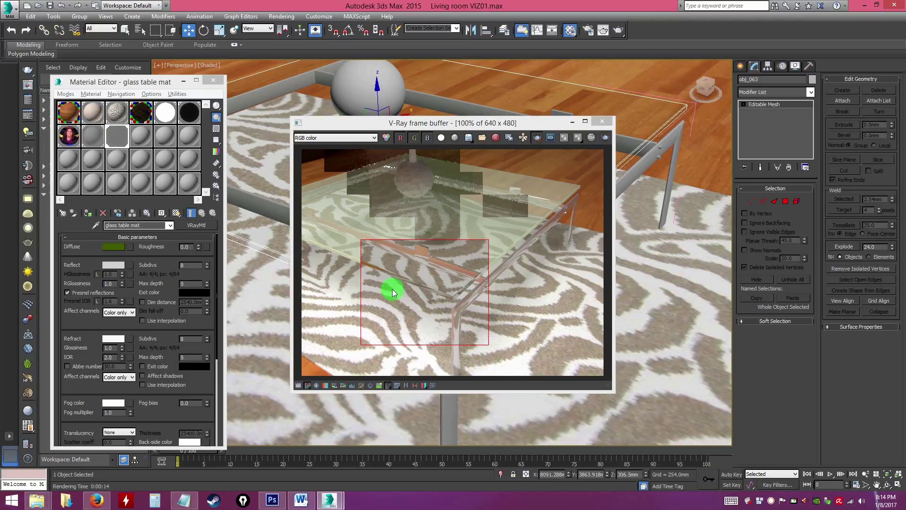
left_click(64, 323)
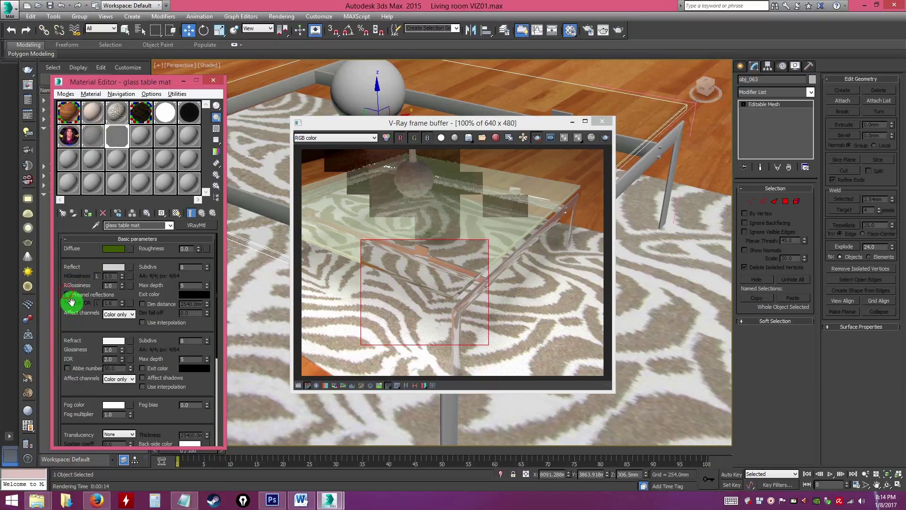
Step: Render the table-corner region with the glass table mat's Fresnel reflections turned off, and readjust its light grey reflection colour
left_click(606, 140)
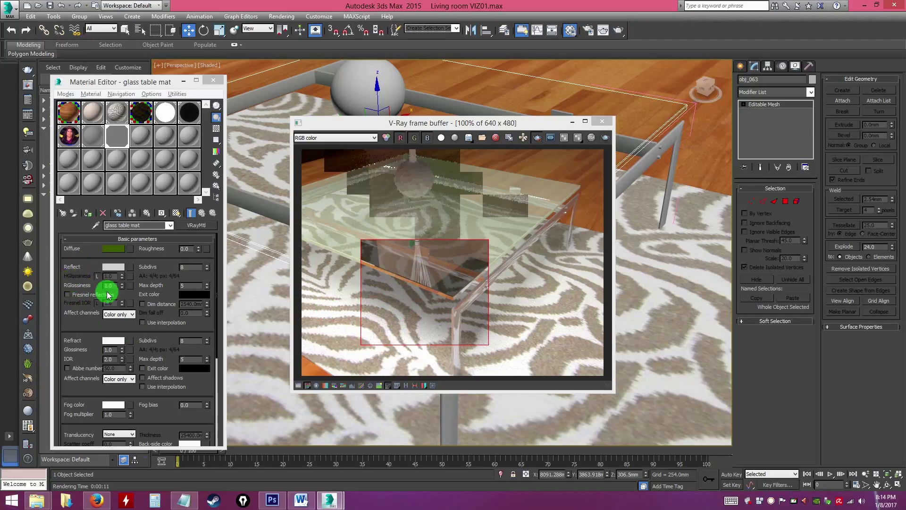
left_click(115, 267)
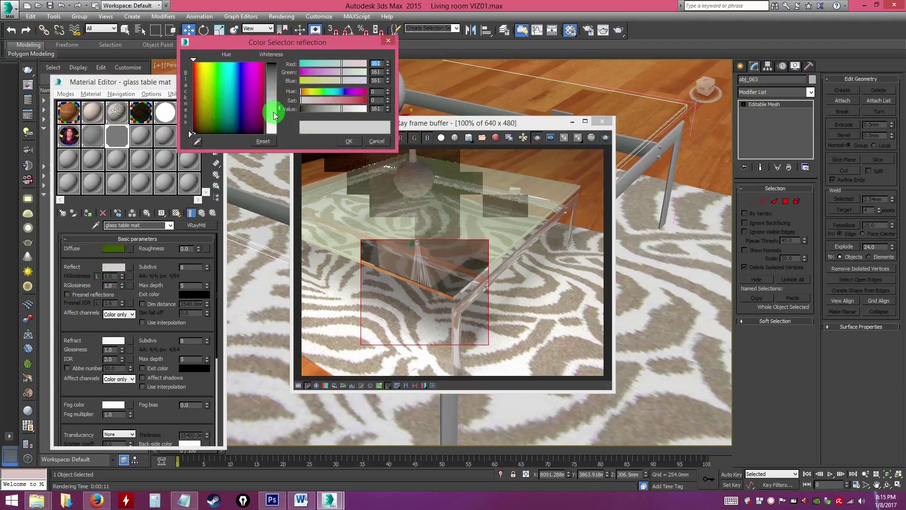
left_click(377, 142)
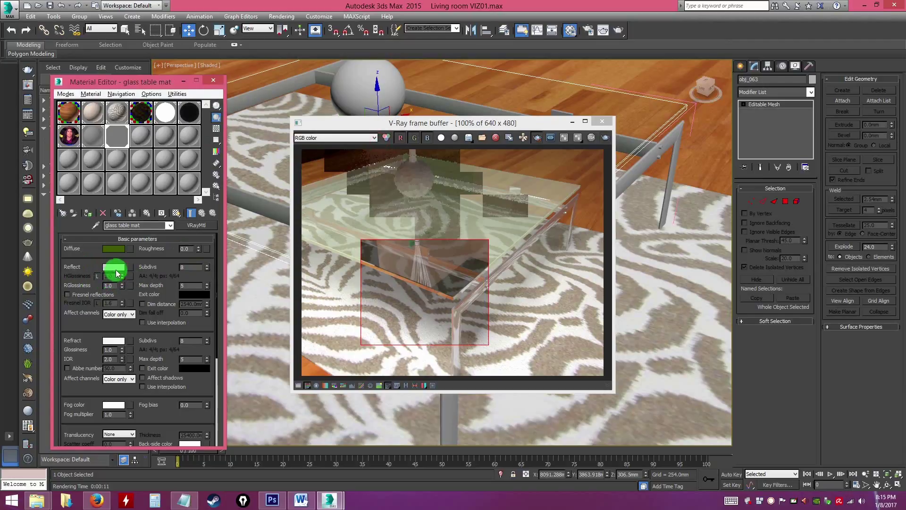
left_click(115, 266)
left_click(274, 114)
left_click(347, 141)
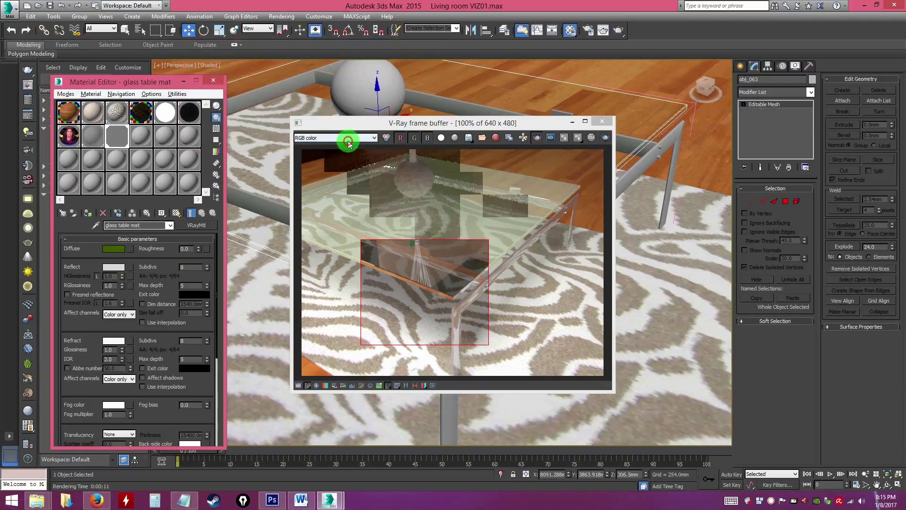
Step: Set the glass table mat's refraction colour to a near-white grey, value 233, and render the region again
left_click(113, 341)
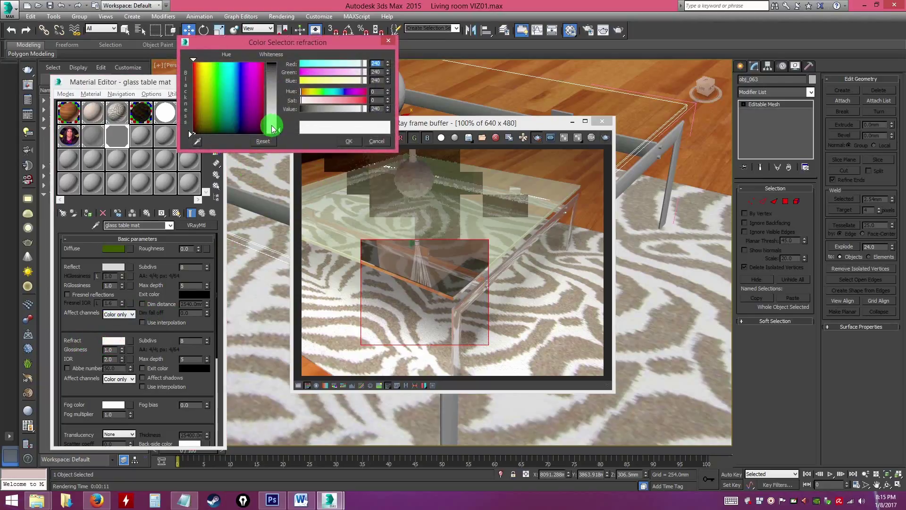
left_click(274, 127)
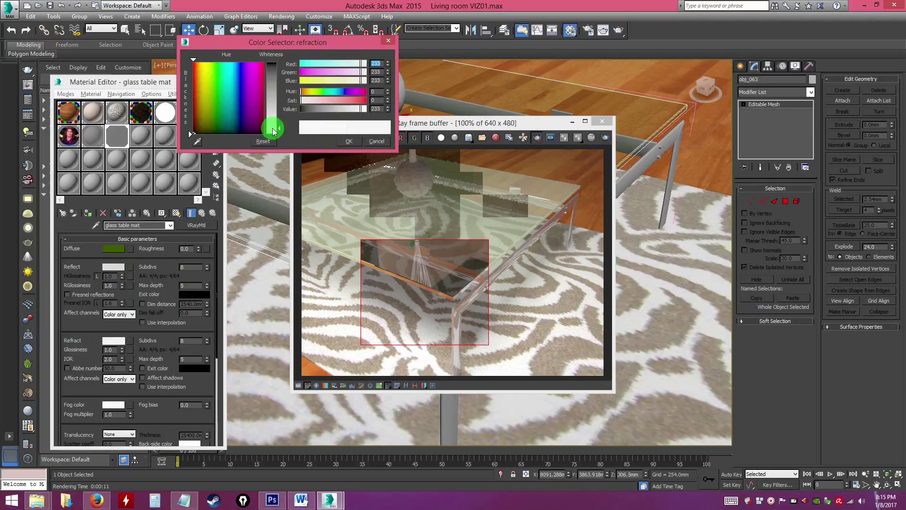
left_click(349, 141)
left_click(606, 139)
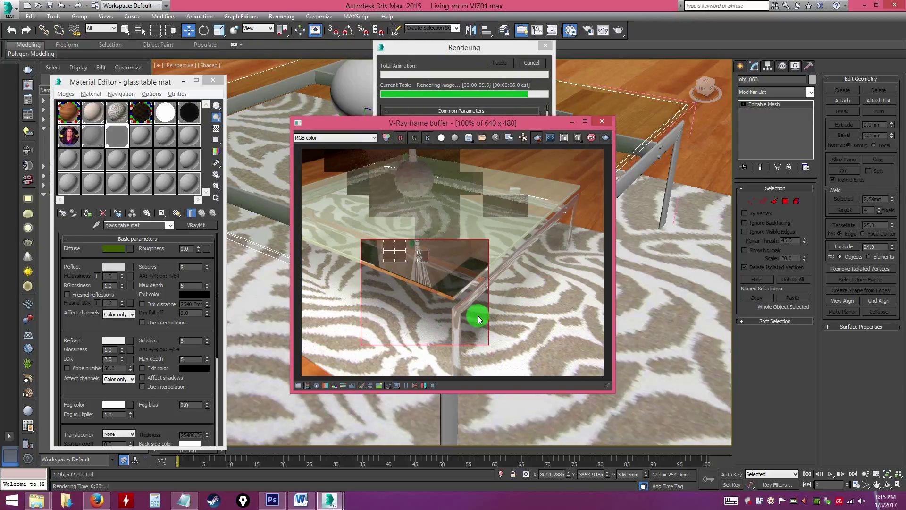
Step: Turn off region rendering and render the full frame from a lower, wider view of the whole coffee table
left_click(537, 144)
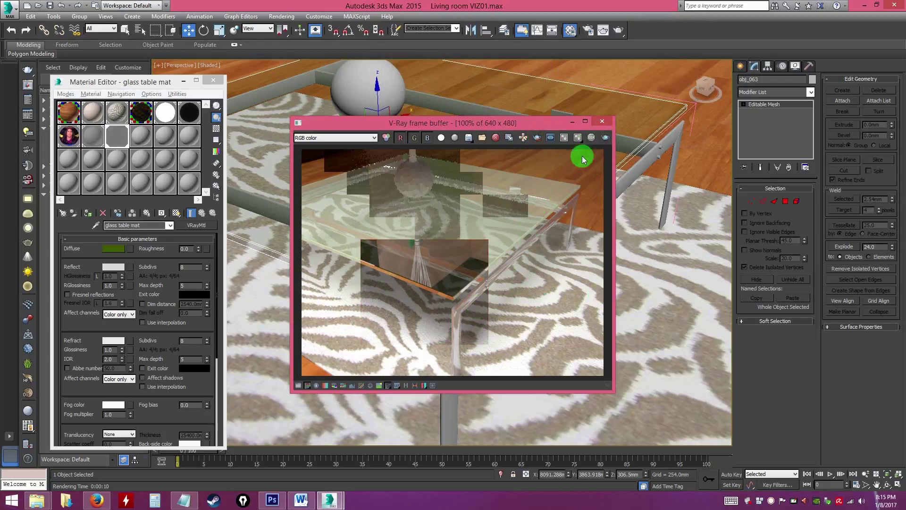
left_click(573, 121)
middle_click_drag(579, 288, 482, 189, "alt")
left_click(618, 31)
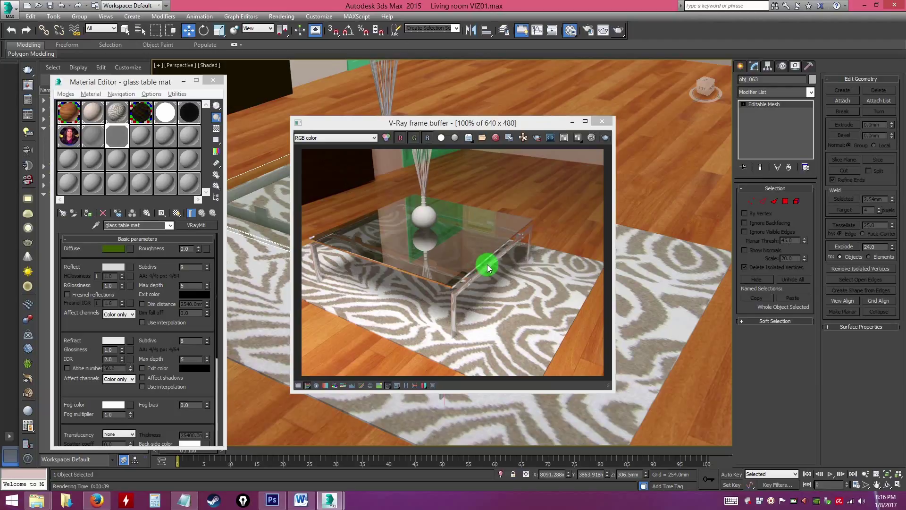
left_click(603, 122)
Step: Close the opened coffee table group so that it acts as one object again
middle_click_drag(456, 228, 343, 232, "alt")
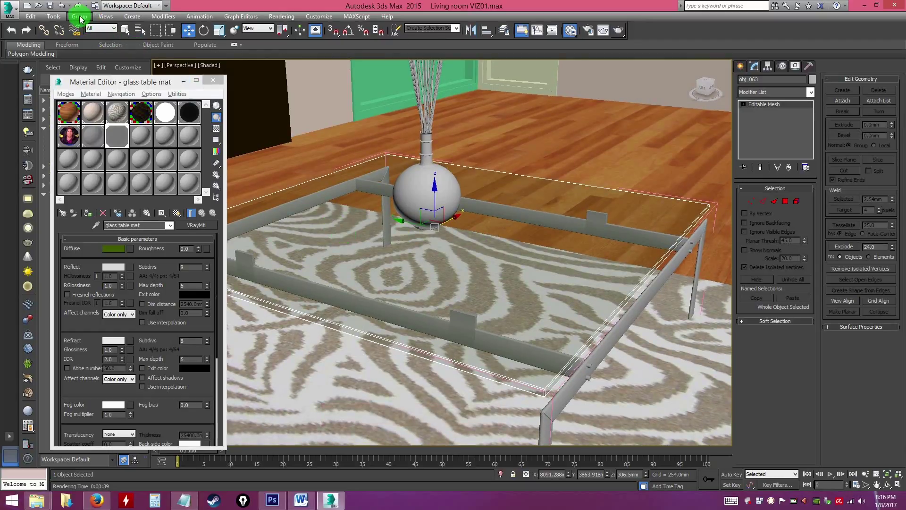
left_click(79, 17)
left_click(89, 61)
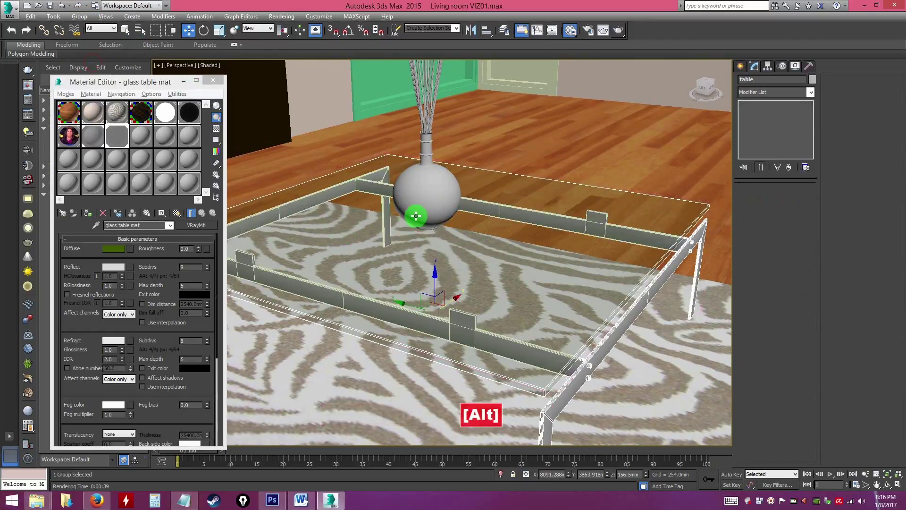
Step: Select the vase on the coffee table and open its group to reach the separate parts
middle_click_drag(416, 216, 501, 157, "alt")
left_click(502, 158)
mouse_move(476, 212)
middle_mouse_down("alt")
mouse_move(447, 214)
mouse_move(438, 204)
mouse_move(480, 239)
mouse_move(446, 182)
mouse_move(501, 211)
mouse_move(481, 202)
middle_mouse_up("alt")
left_click(445, 183)
middle_click_drag(494, 199, 449, 184, "alt")
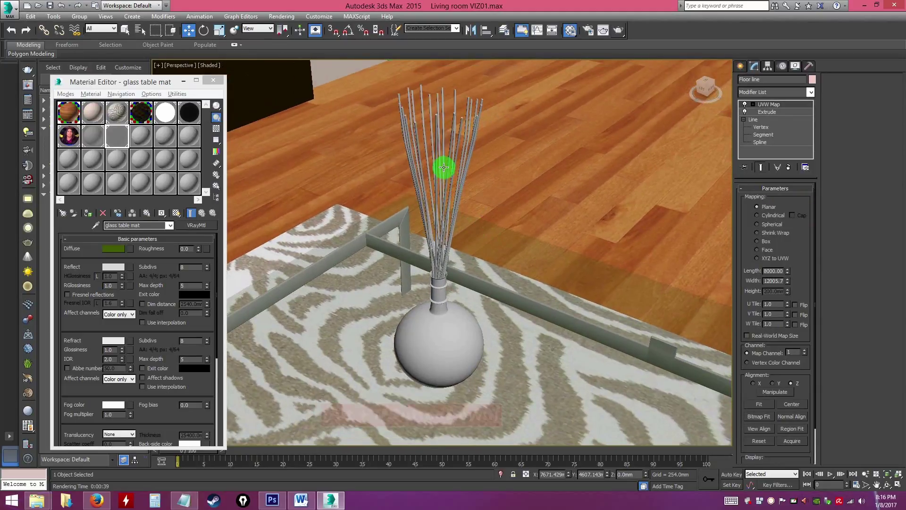
left_click(440, 166)
left_click(79, 17)
left_click(90, 52)
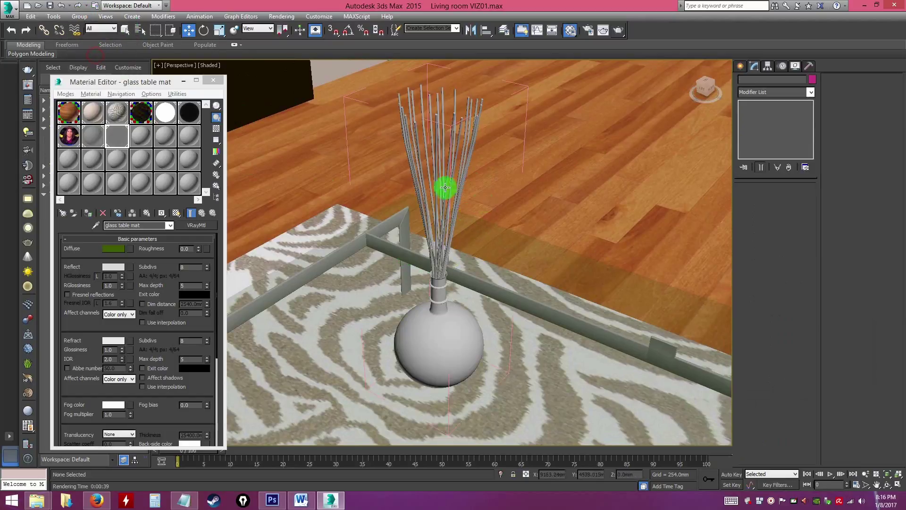
Step: Name an unused material slot straw and change its type to VRayMtl
left_click(429, 162)
middle_click_drag(477, 196, 402, 178, "alt")
left_click(136, 161)
left_click(143, 136)
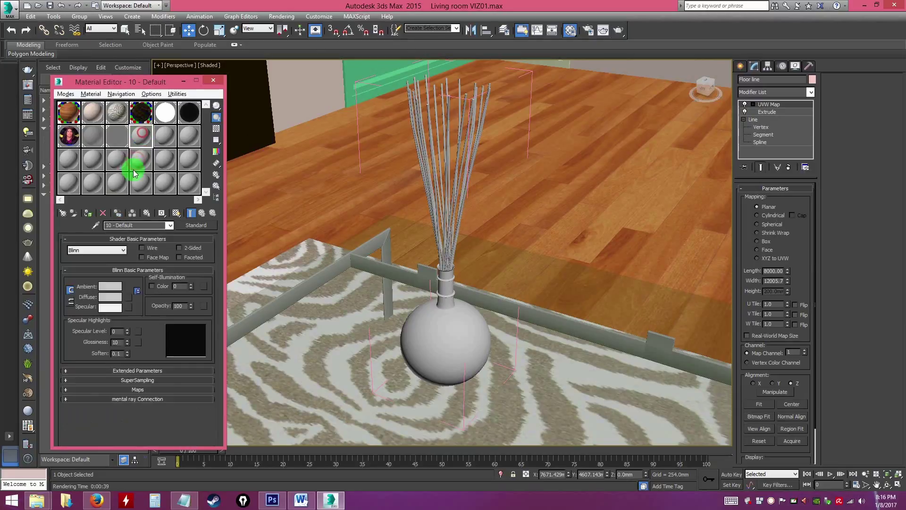
left_click(140, 224)
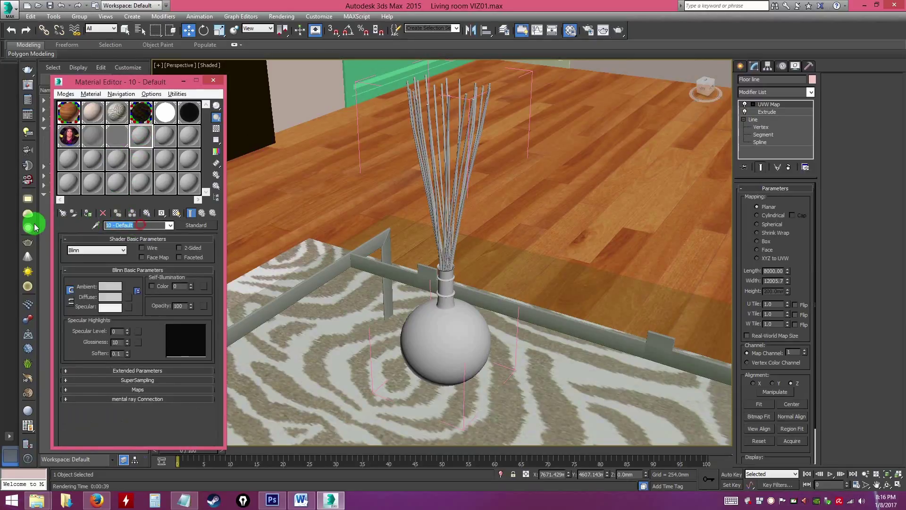
type("straw")
key("Return")
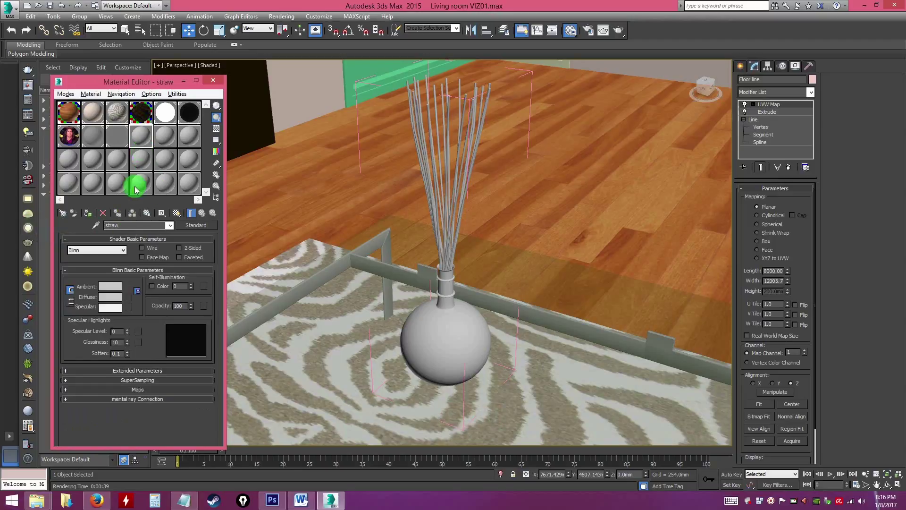
left_click(196, 226)
left_click(487, 376)
double_click(478, 376)
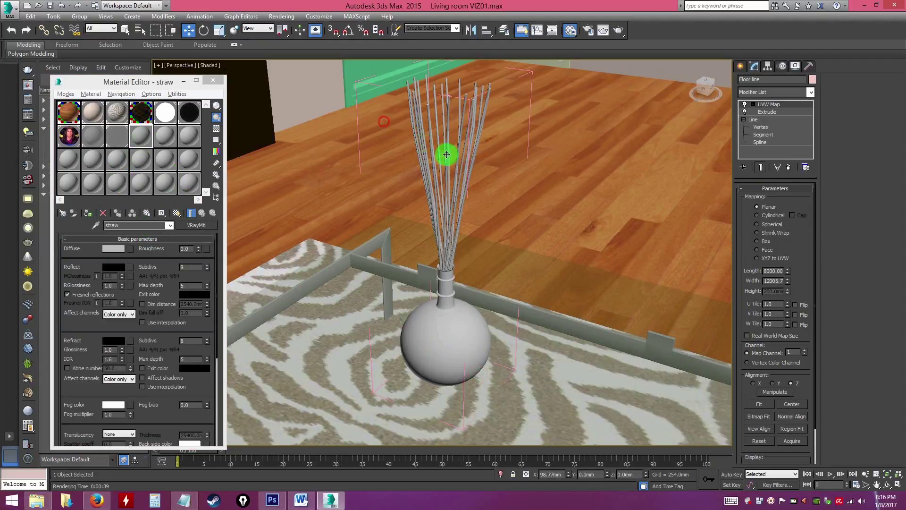
Step: Undo the accidental floor move and select the sticks in the vase with a crossing selection using the Select Object tool
key("ctrl+z")
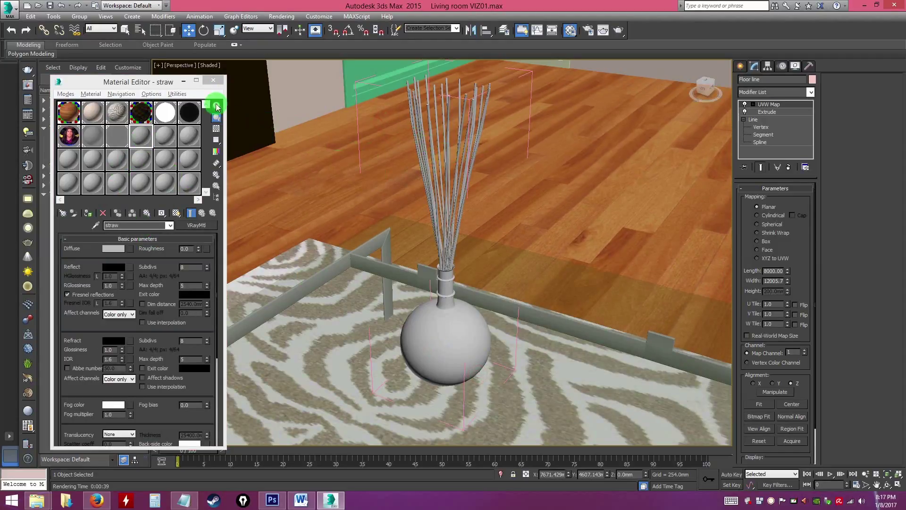
left_click(125, 31)
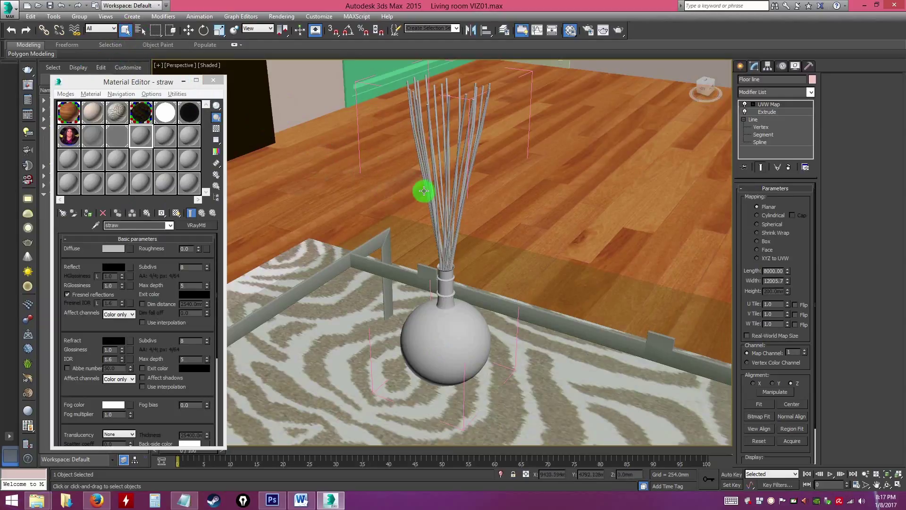
left_click(386, 140)
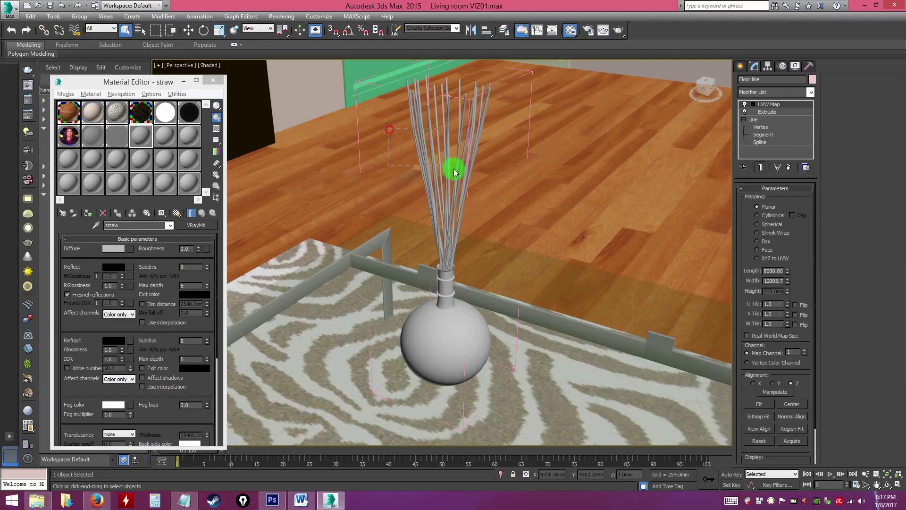
left_click_drag(516, 177, 516, 177)
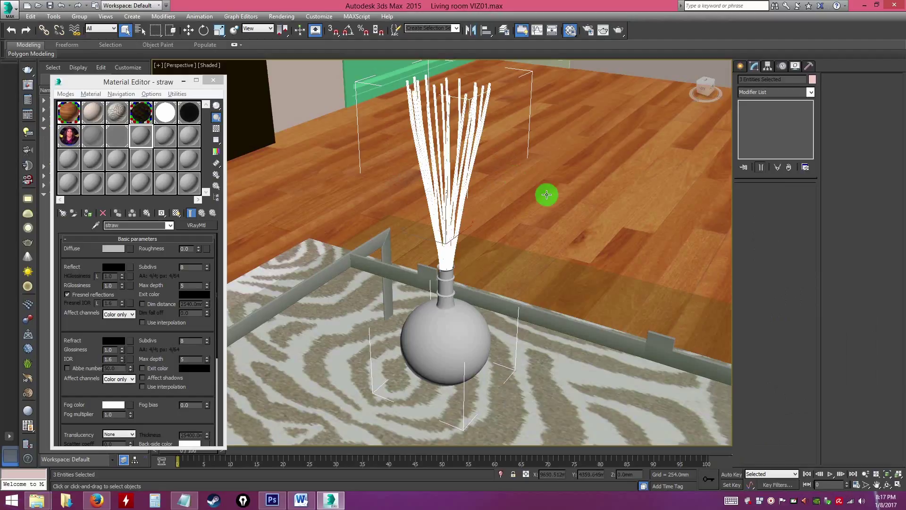
scroll(546, 194, "down", 6)
key("z")
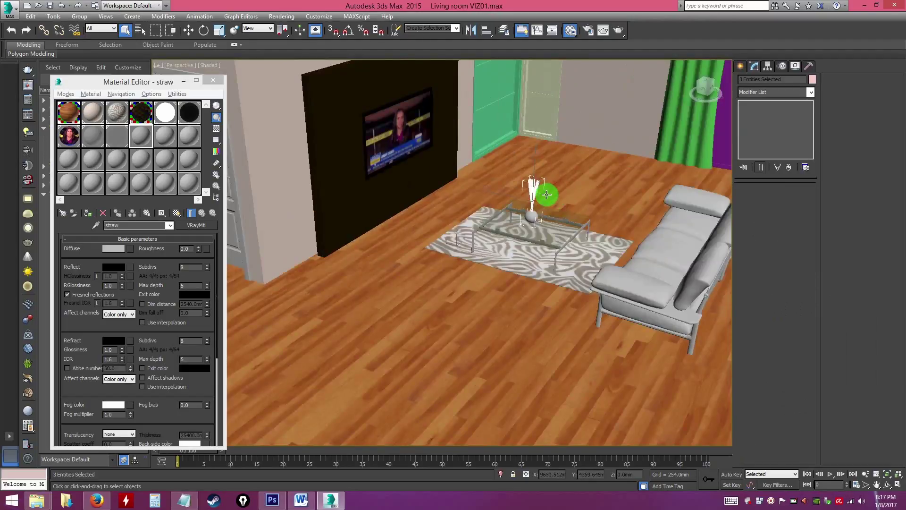
scroll(547, 195, "up", 3)
scroll(547, 195, "down", 3)
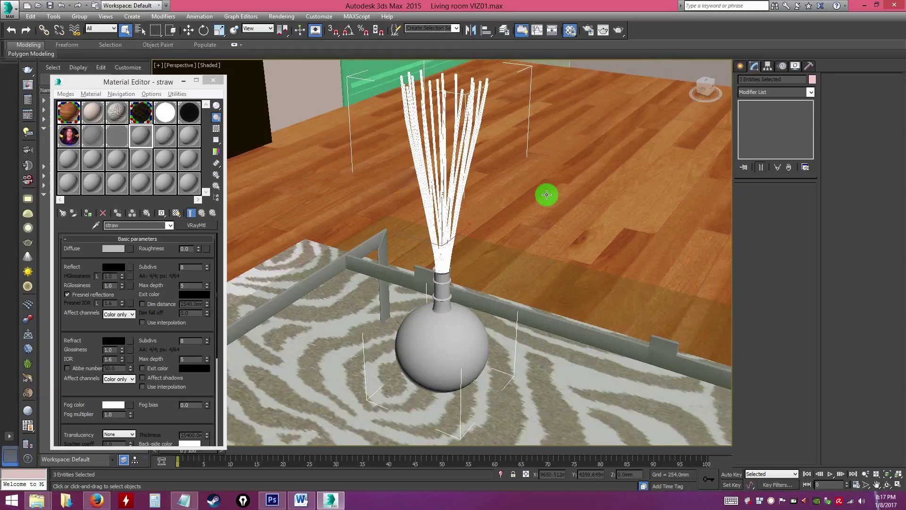
left_click_drag(144, 137, 425, 208)
left_click(443, 252)
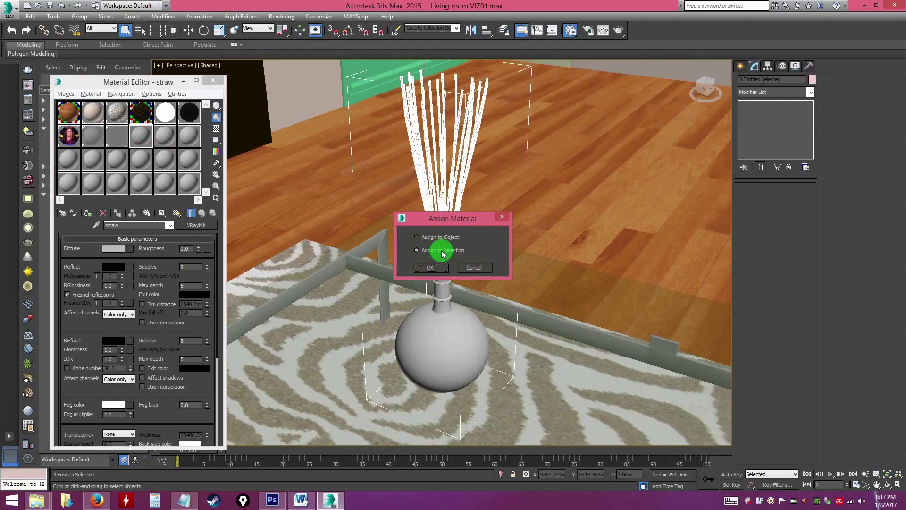
left_click(477, 267)
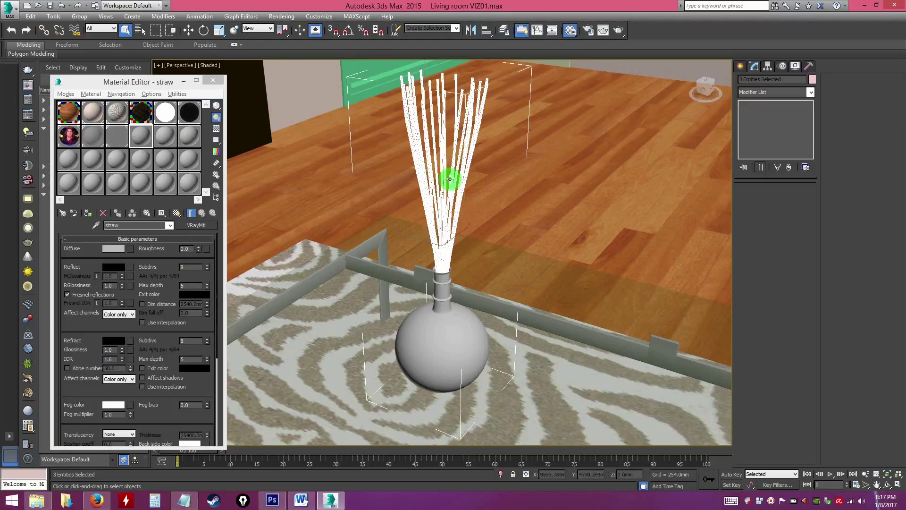
left_click(546, 196)
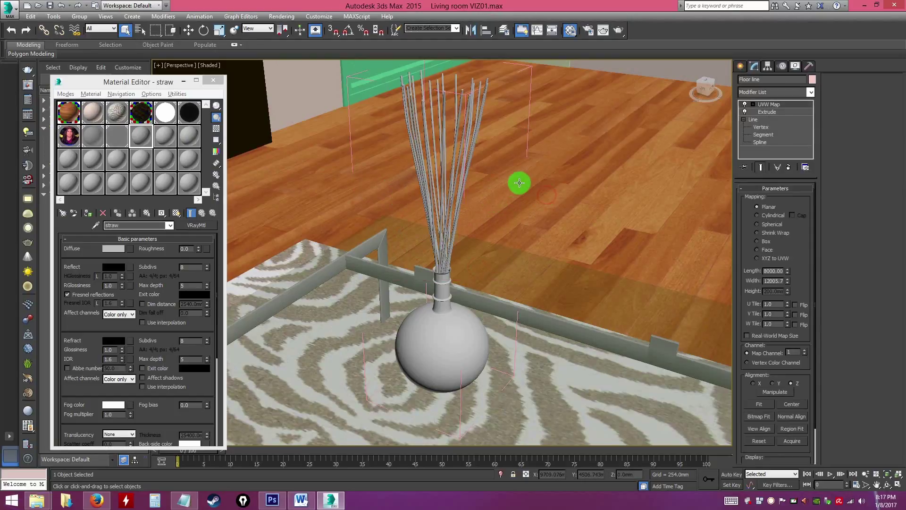
Step: Select the vase's sticks without the floor and assign the straw material to that selection
left_click_drag(383, 124, 512, 172)
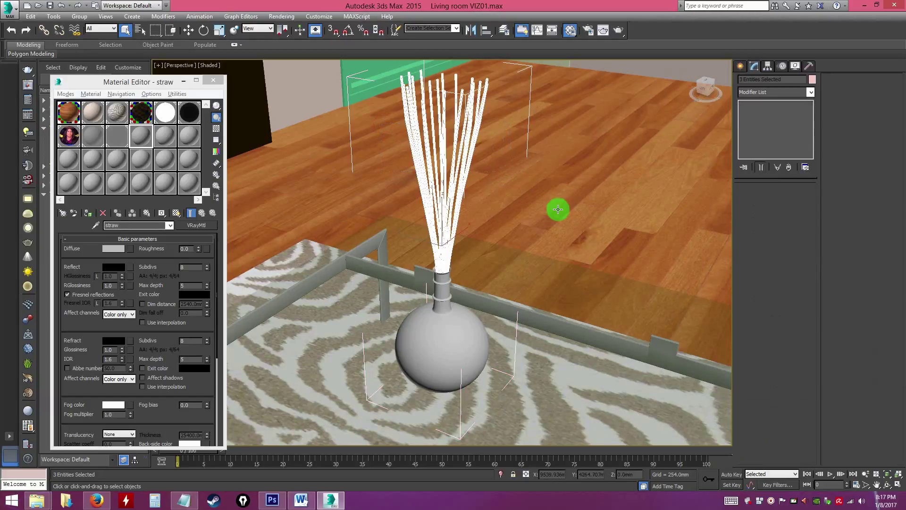
key("alt")
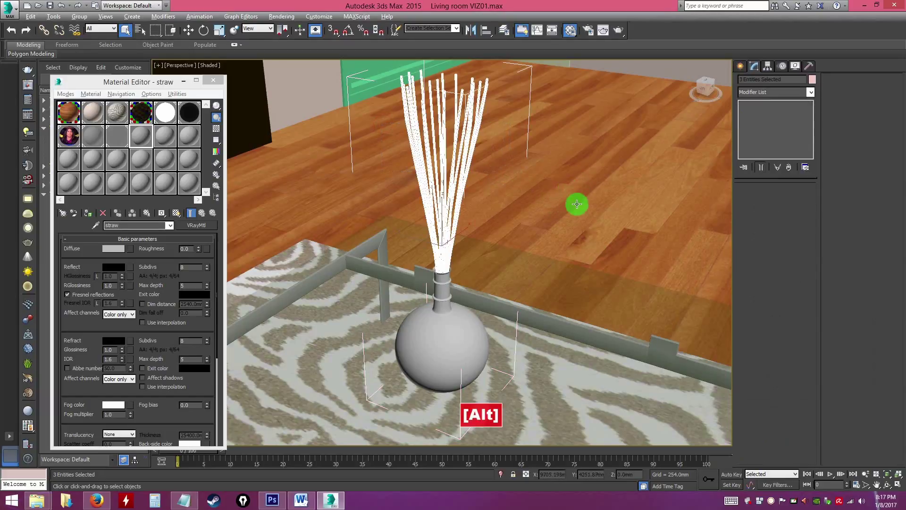
left_click(560, 204, "alt")
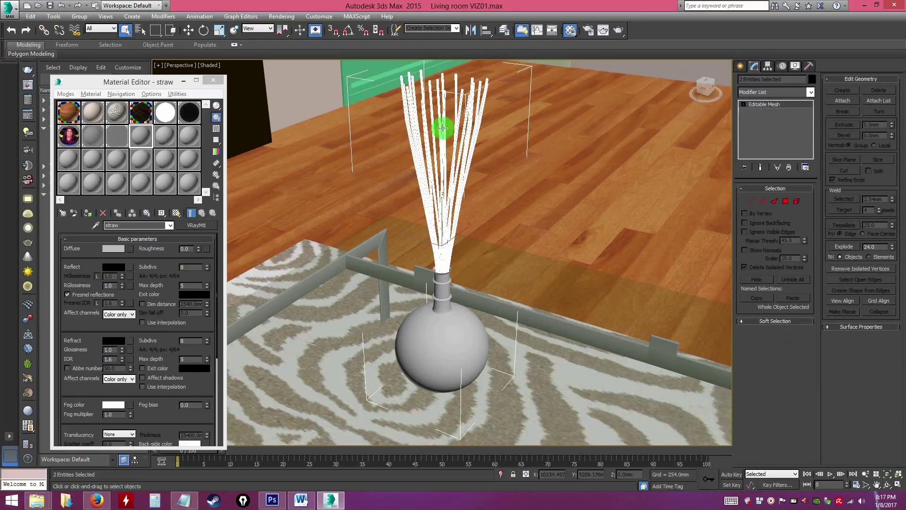
left_click(140, 139)
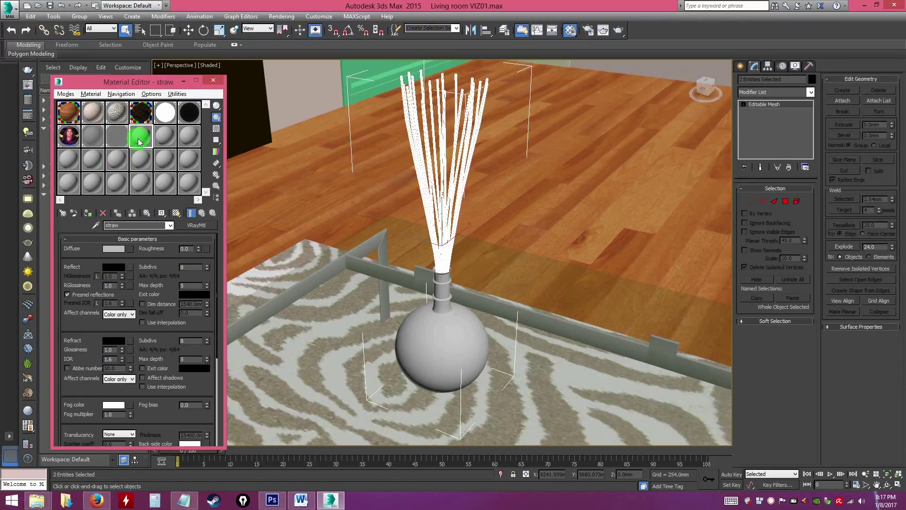
left_click(89, 215)
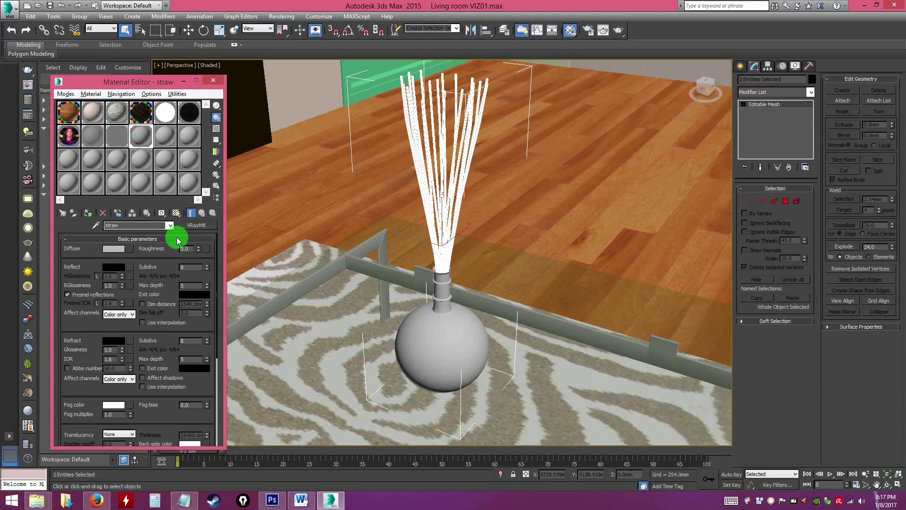
Step: Set the straw material's diffuse colour to a dark brown with RGB 20, 5, 0 and deselect the sticks
left_click(112, 254)
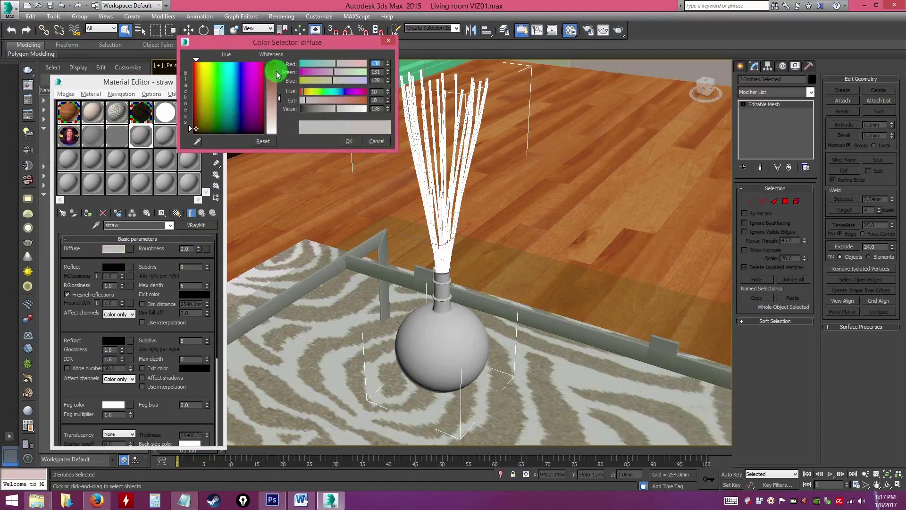
left_click_drag(276, 71, 276, 63)
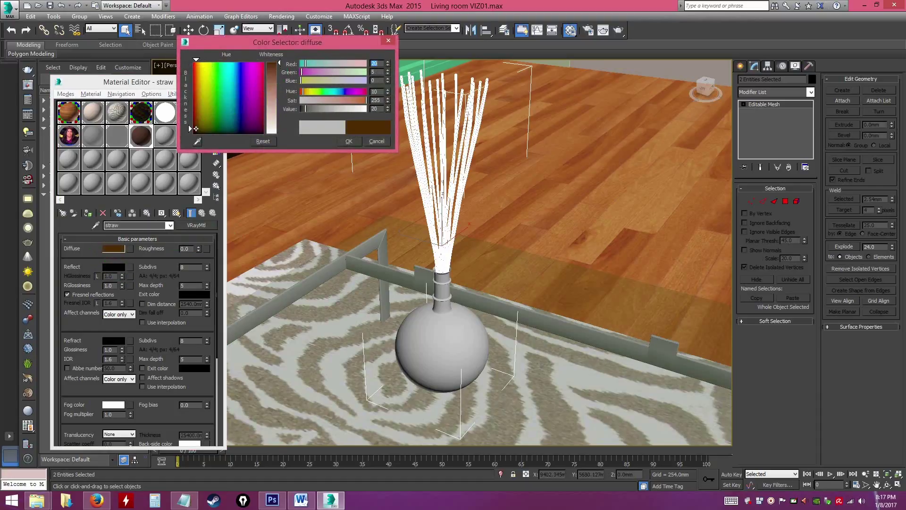
left_click(353, 143)
left_click(555, 211)
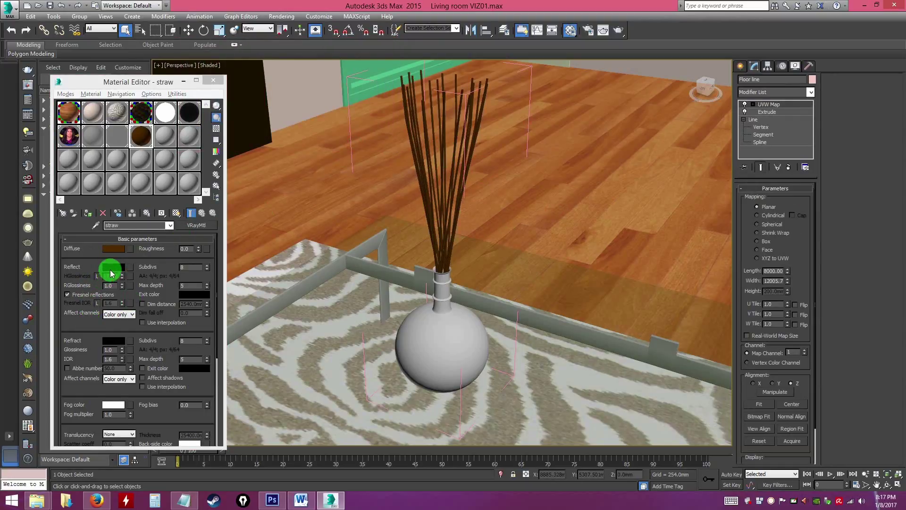
Step: Set the straw material's reflection colour to a dark grey of value 47 and its reflection glossiness to 0.5
left_click(114, 267)
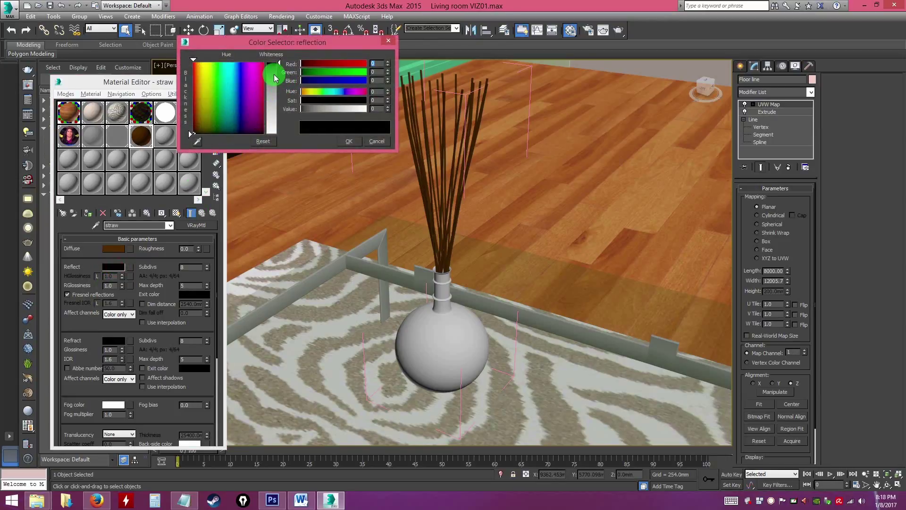
left_click_drag(275, 77, 277, 79)
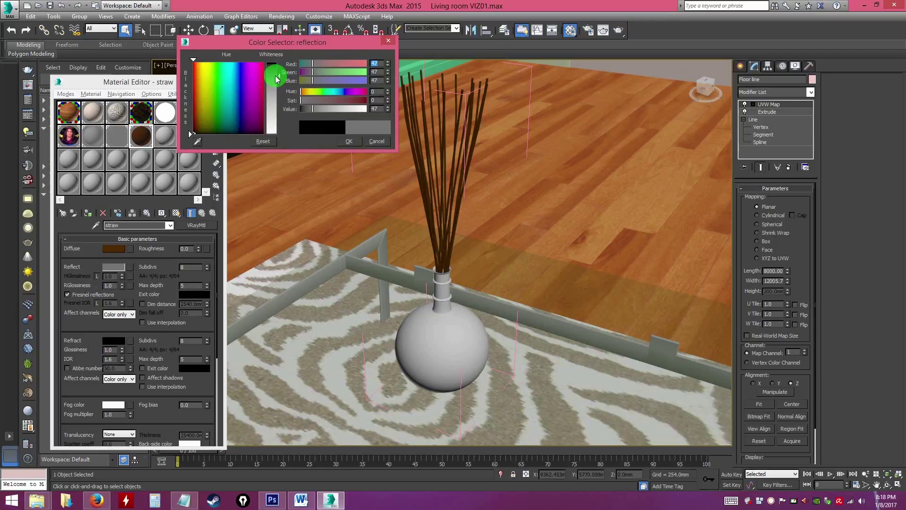
left_click_drag(114, 285, 81, 284)
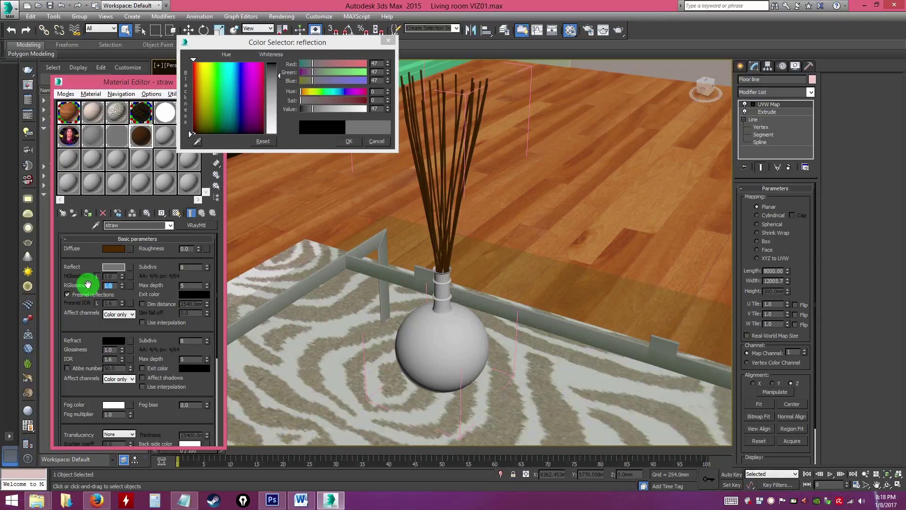
type("0.5")
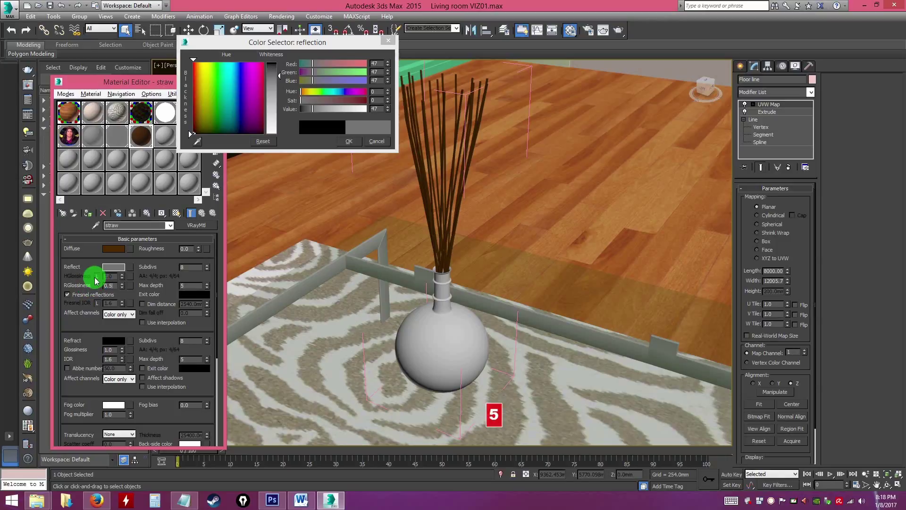
key("Return")
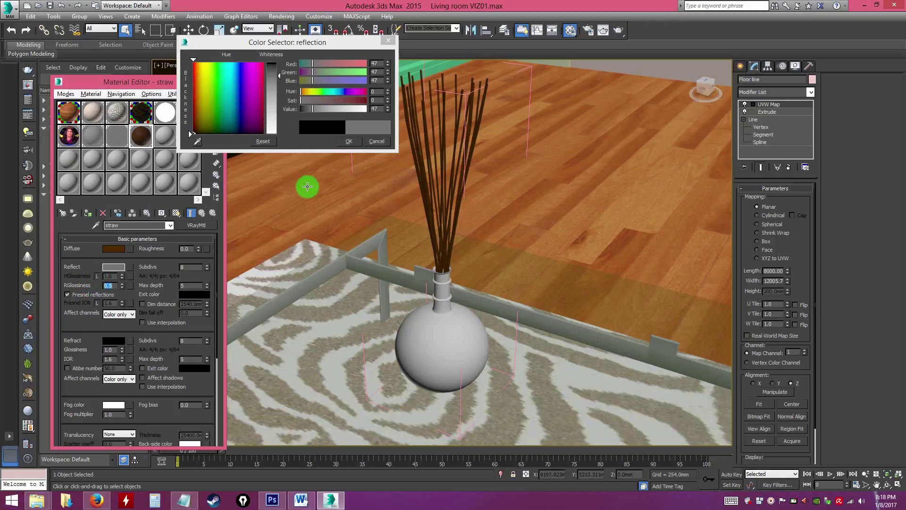
left_click(352, 145)
middle_click_drag(500, 249, 492, 287, "alt")
Step: Set the straw material's reflection colour to pure black
left_click(115, 267)
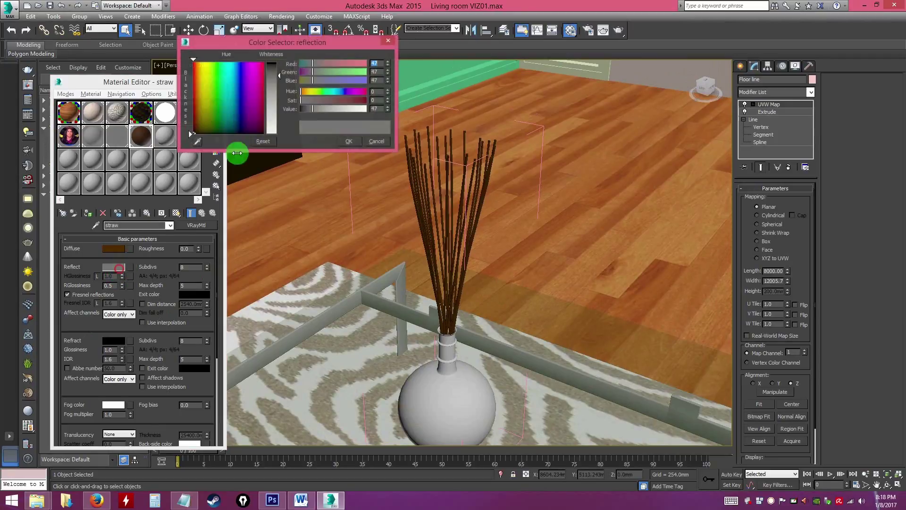
left_click_drag(277, 95, 277, 133)
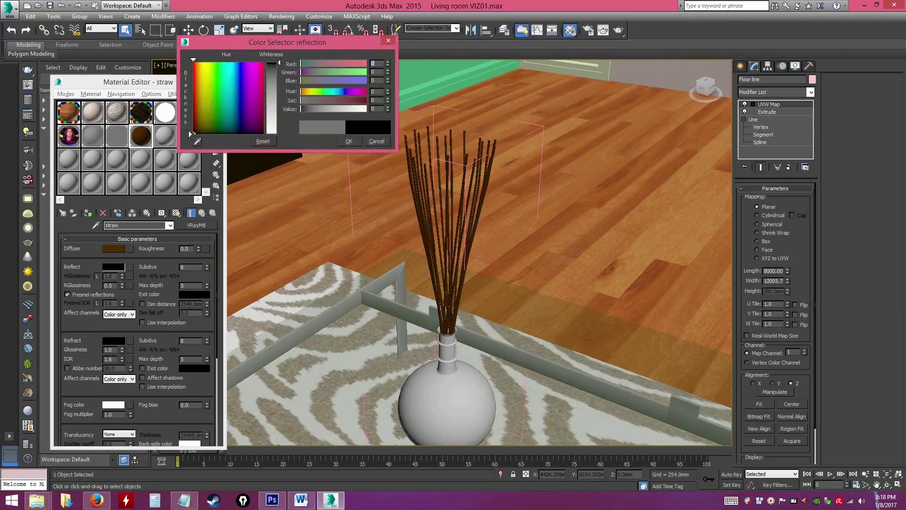
left_click(349, 142)
Step: Name an unused material slot vase and assign it to the vase on the coffee table
middle_click_drag(435, 240, 455, 226, "alt")
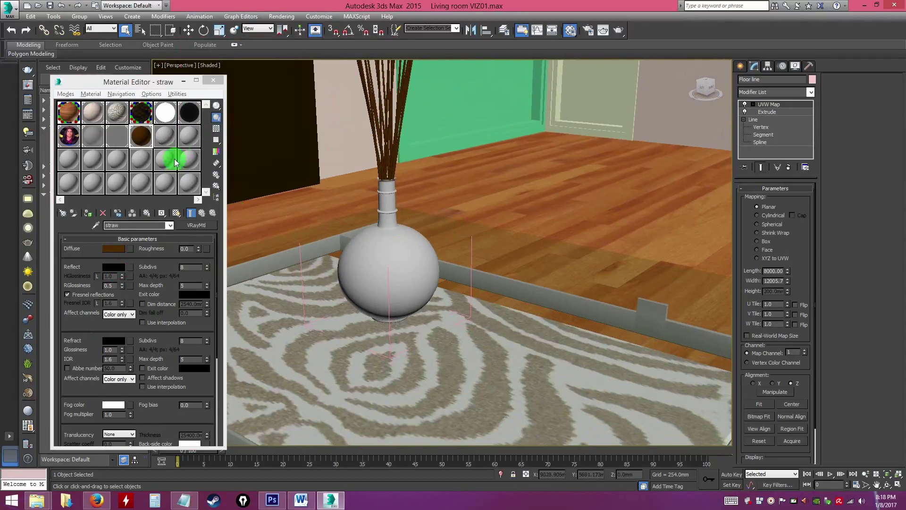
left_click(165, 138)
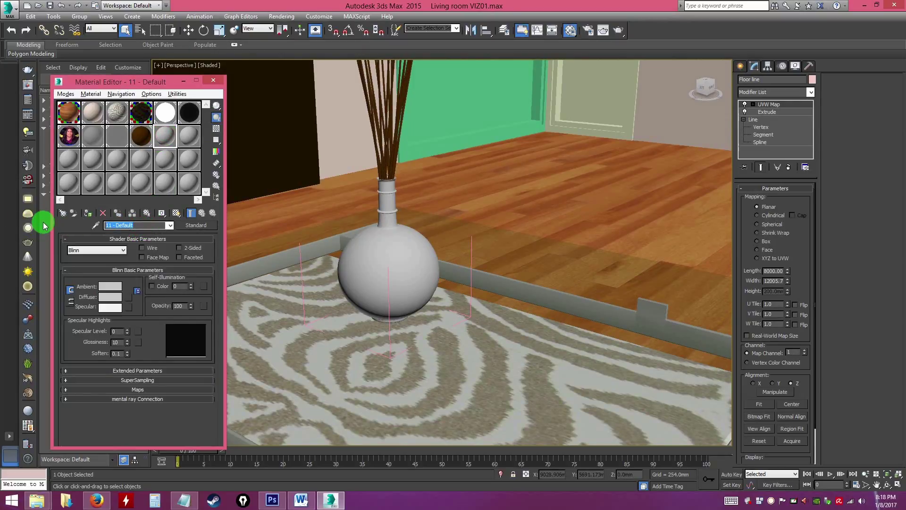
type("vase")
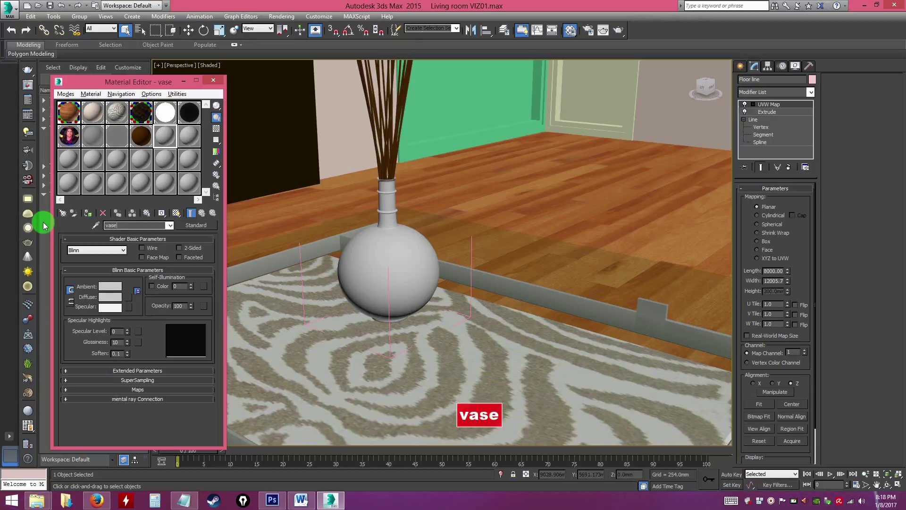
key("Return")
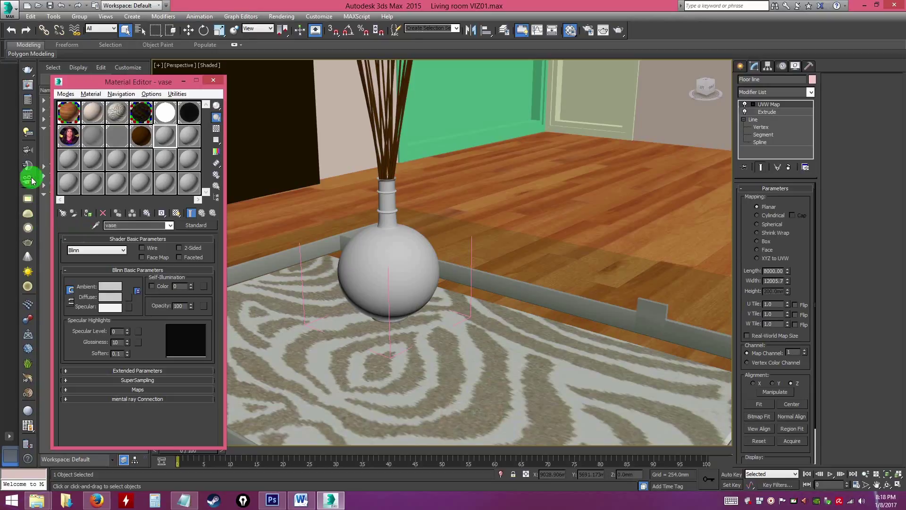
left_click_drag(370, 236, 396, 262)
Step: Change the vase material's type to VRayMtl and set its diffuse colour to black
left_click(202, 214)
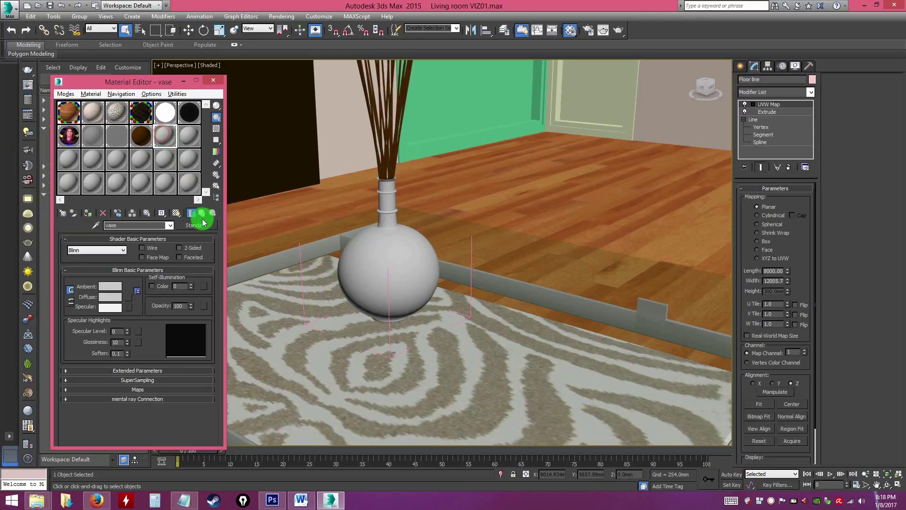
left_click(201, 228)
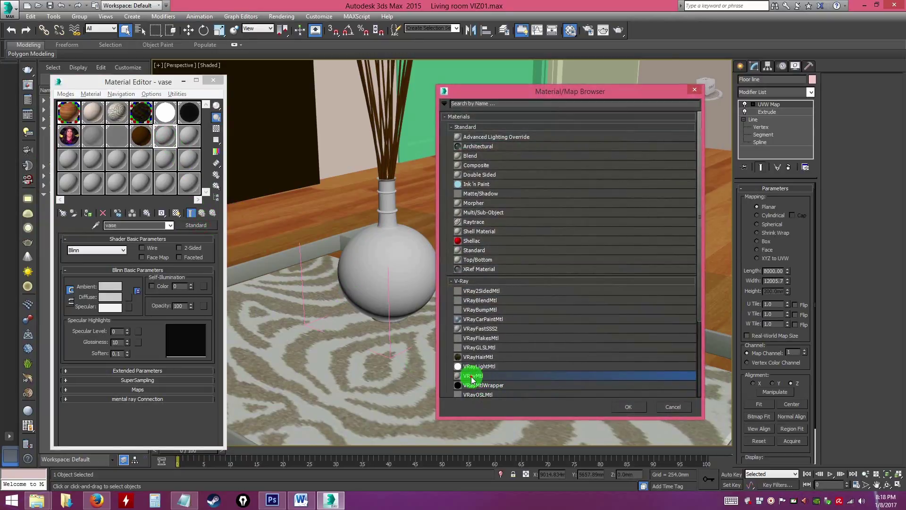
double_click(472, 376)
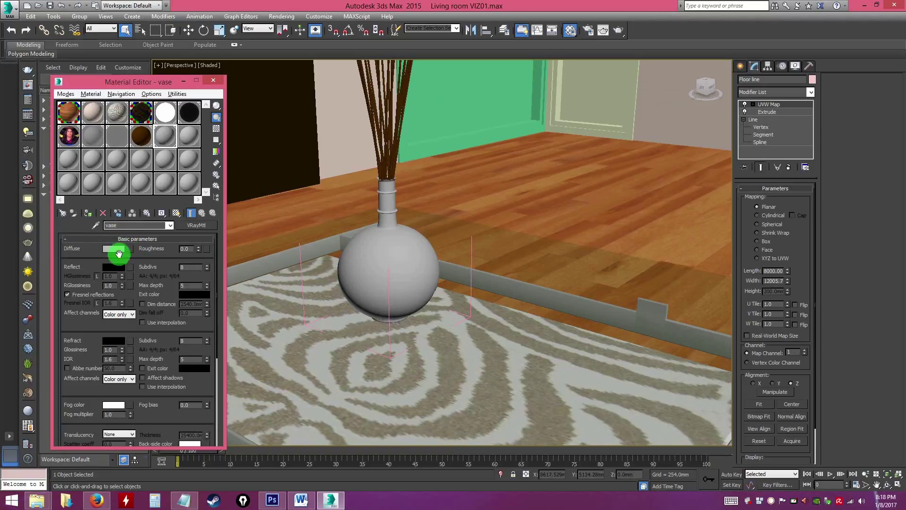
left_click(117, 252)
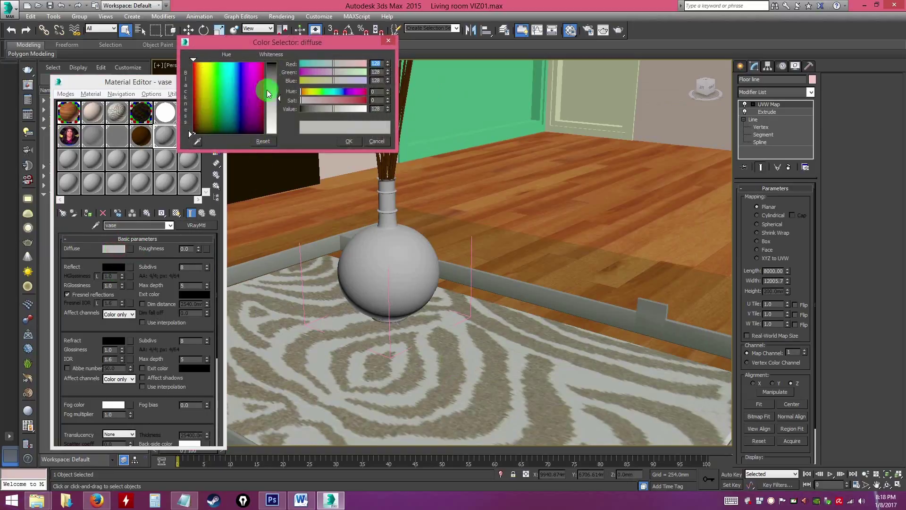
left_click_drag(278, 98, 285, 66)
left_click(349, 140)
left_click(115, 267)
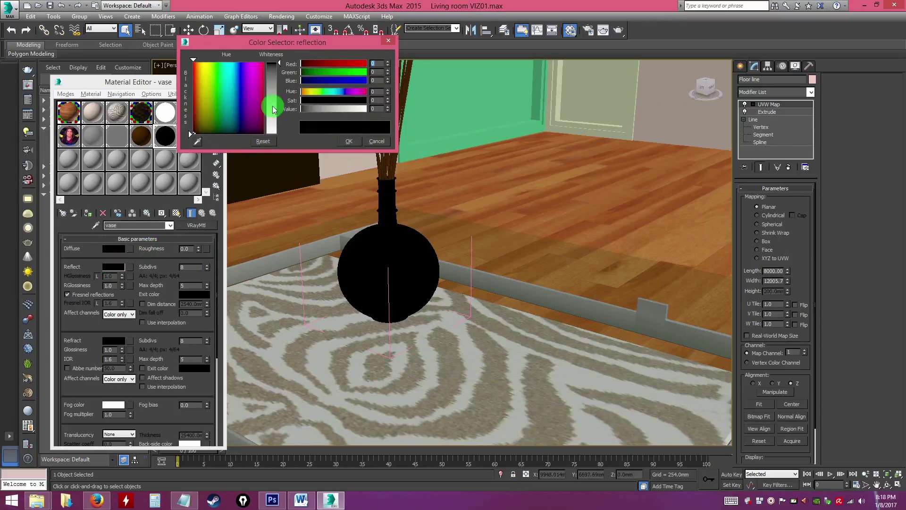
left_click_drag(273, 107, 277, 87)
left_click(381, 143)
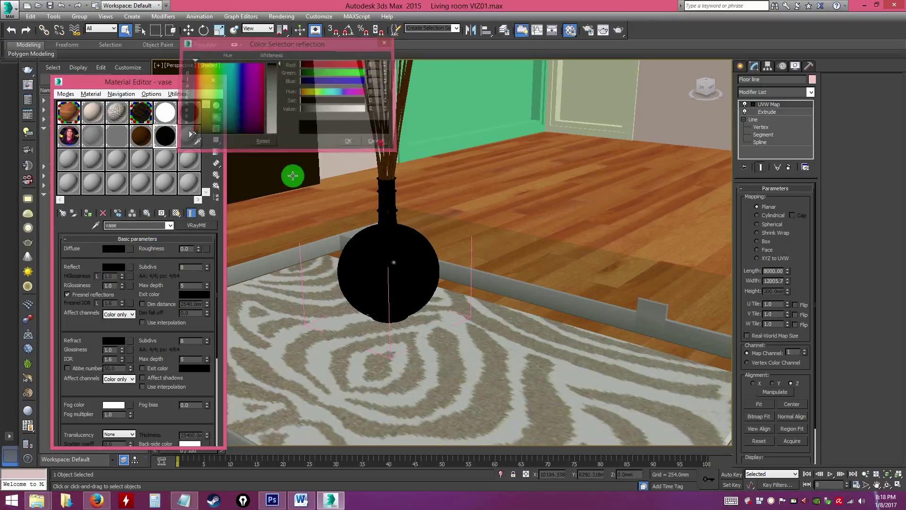
Step: Set the vase material's reflection colour to a mid grey of value 124
left_click(114, 269)
left_click_drag(276, 100, 277, 95)
left_click(343, 141)
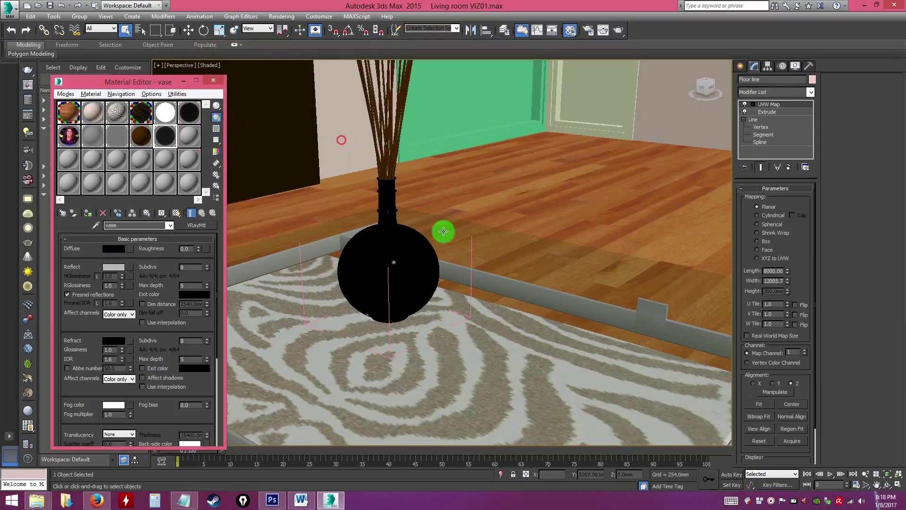
Step: Run a test render of the perspective view to check the vase's reflections, and cancel it partway
middle_click_drag(455, 241, 459, 244, "alt")
left_click(618, 30)
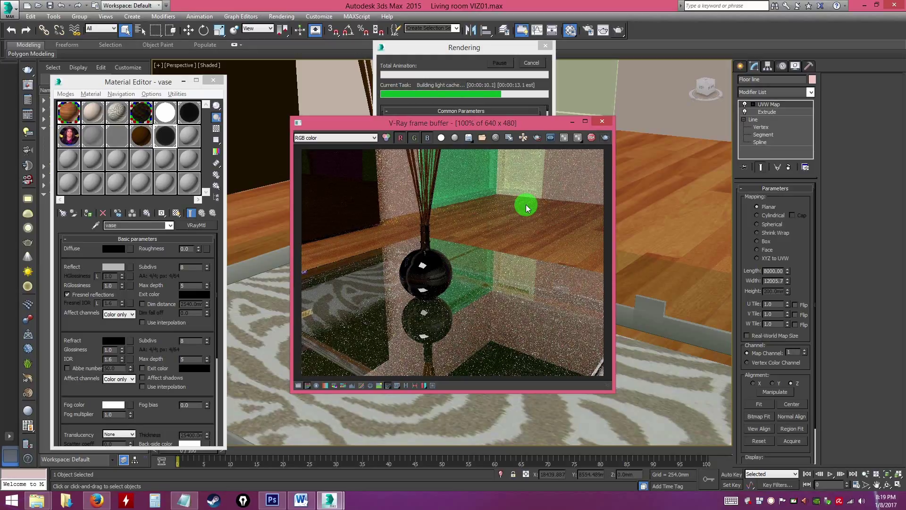
left_click(601, 121)
left_click(531, 62)
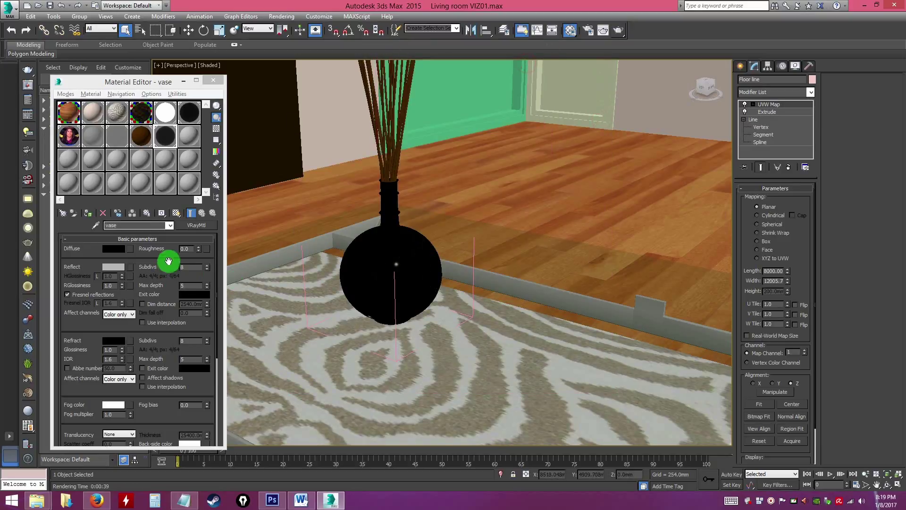
Step: Darken the vase material's reflection colour to a deeper grey
left_click(116, 270)
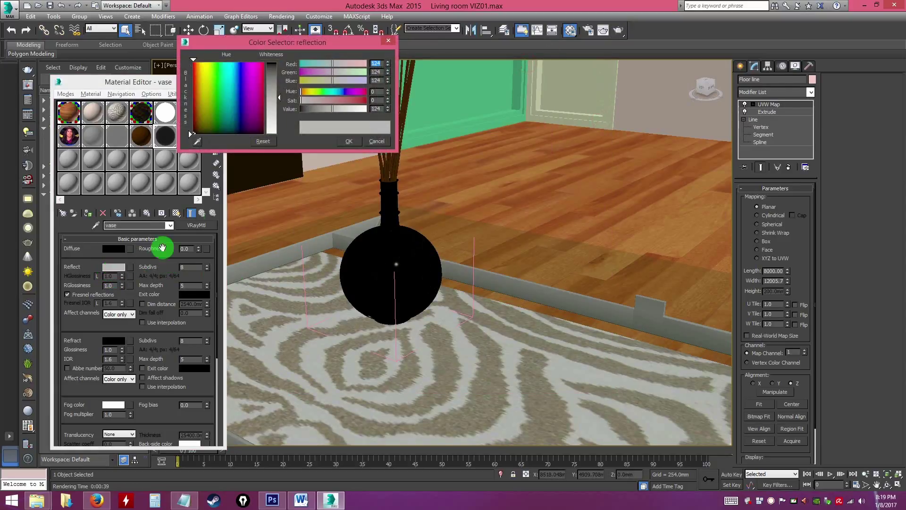
left_click(271, 104)
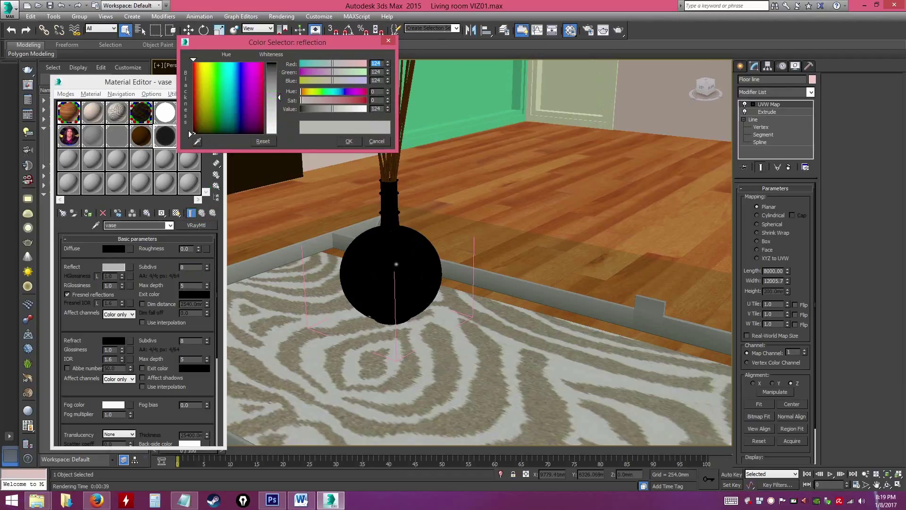
left_click_drag(271, 97, 271, 80)
left_click(337, 127)
left_click(347, 139)
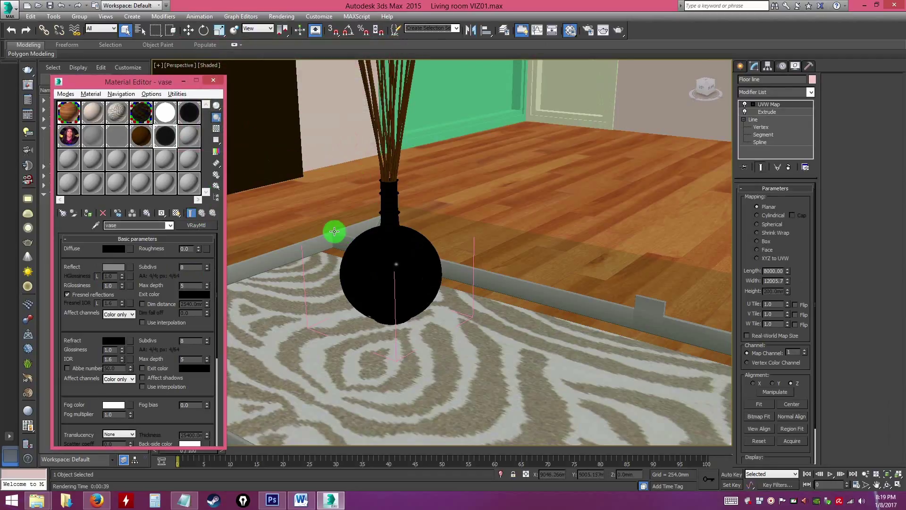
Step: Test-render the view again, cancel it, and re-render only a region drawn around the vase
left_click(619, 30)
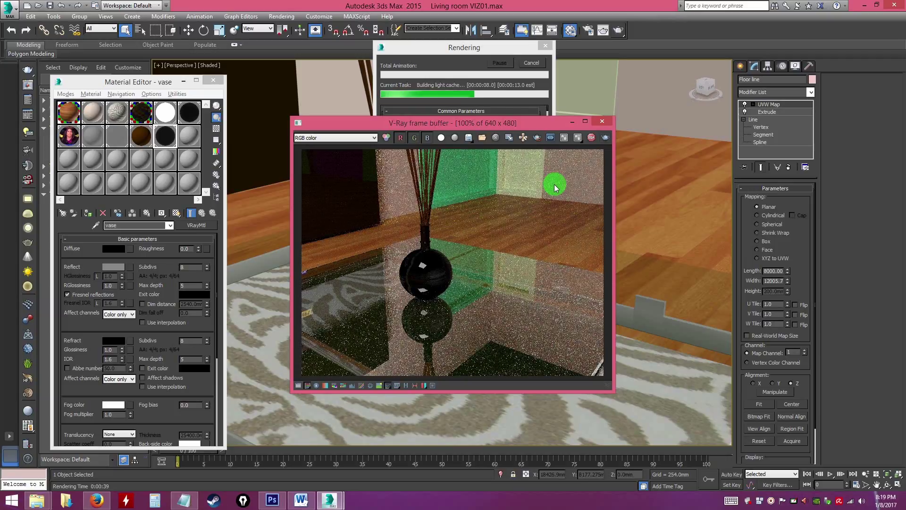
left_click(531, 63)
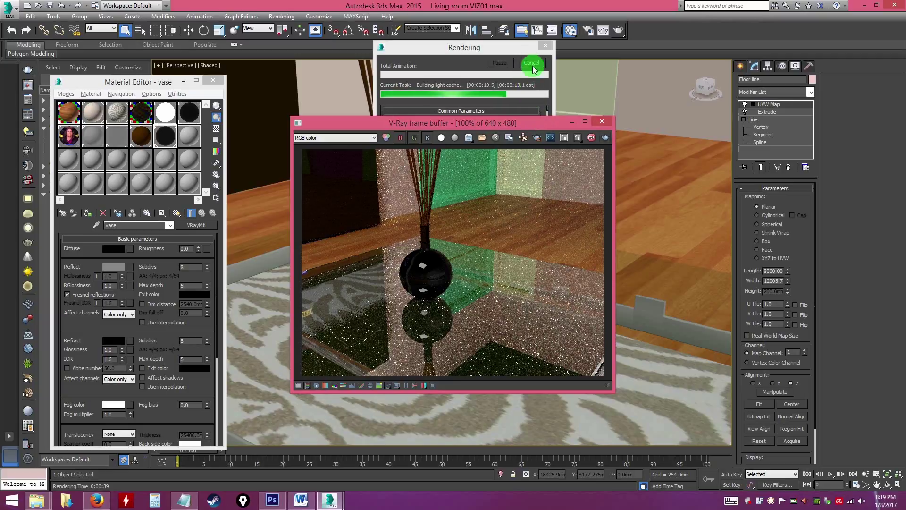
left_click(540, 140)
left_click_drag(379, 283, 426, 288)
left_click_drag(395, 237, 463, 314)
left_click(606, 137)
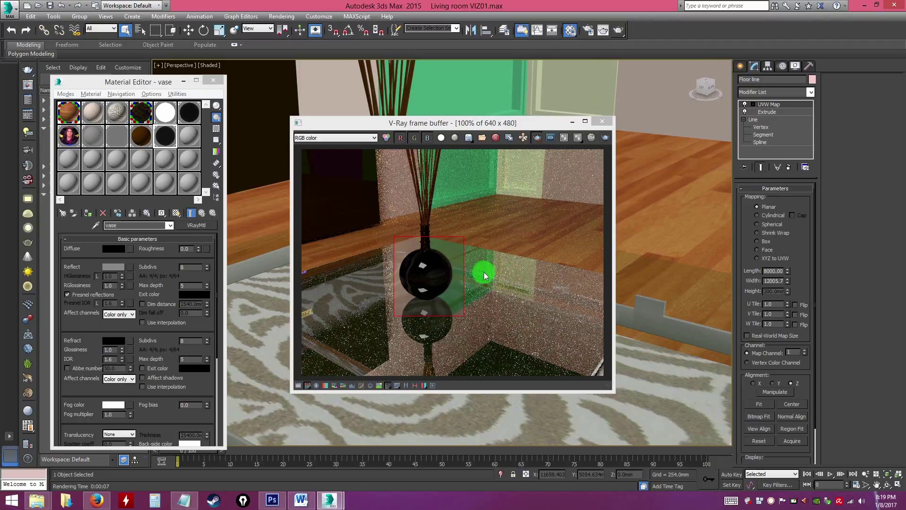
left_click(602, 121)
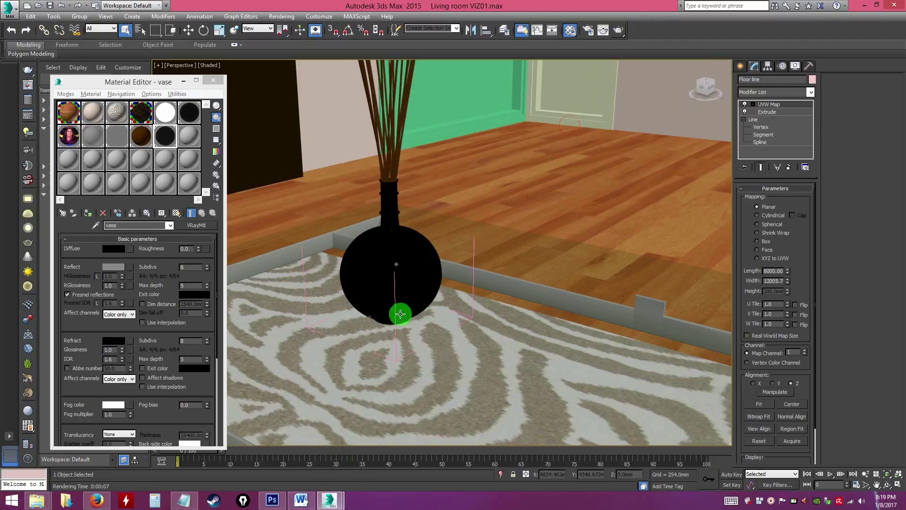
Step: Close the open group containing the vase and its sticks, and deselect it
middle_click_drag(506, 328, 540, 327, "alt")
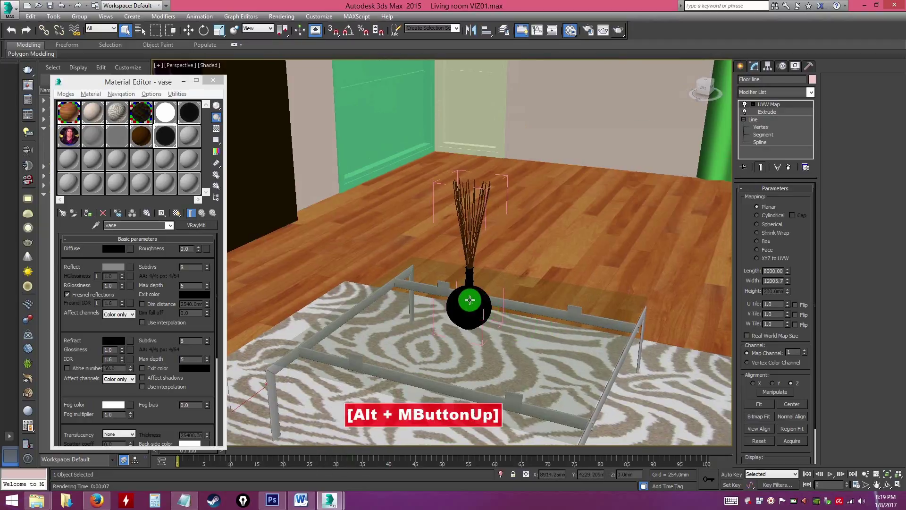
left_click(470, 302)
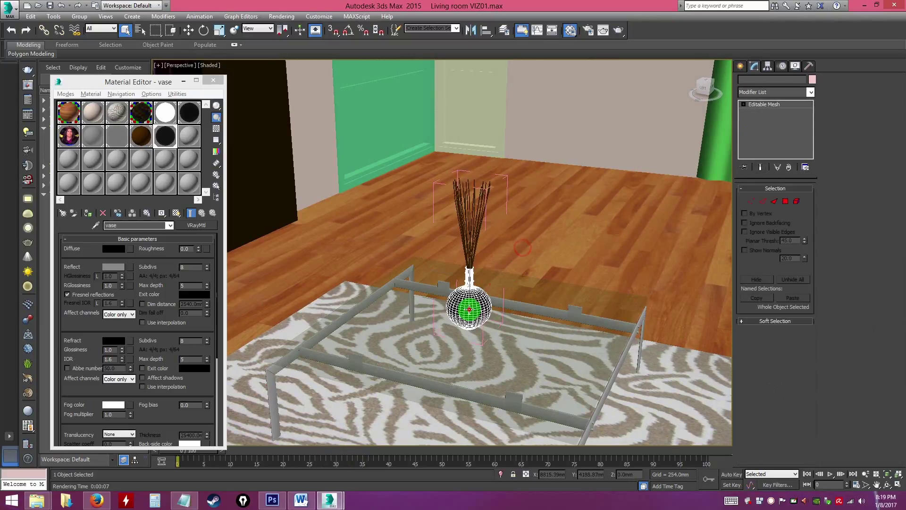
left_click(78, 17)
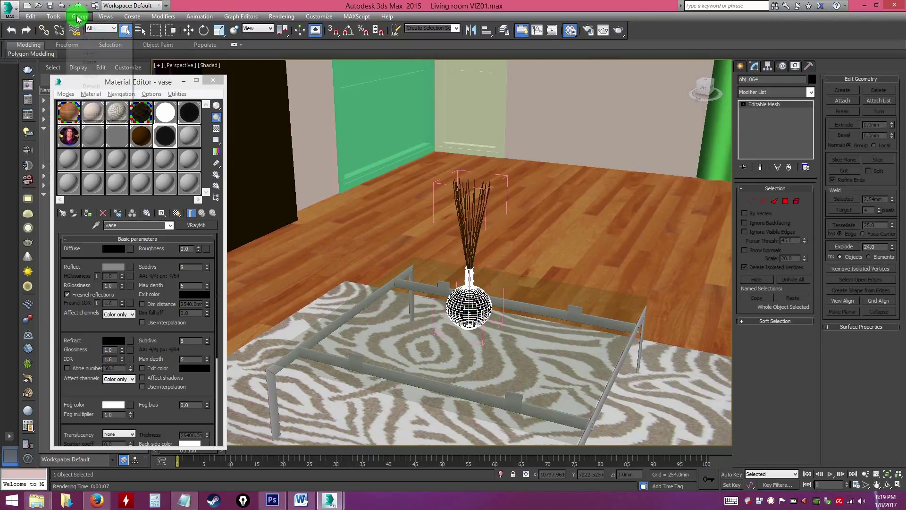
left_click(91, 63)
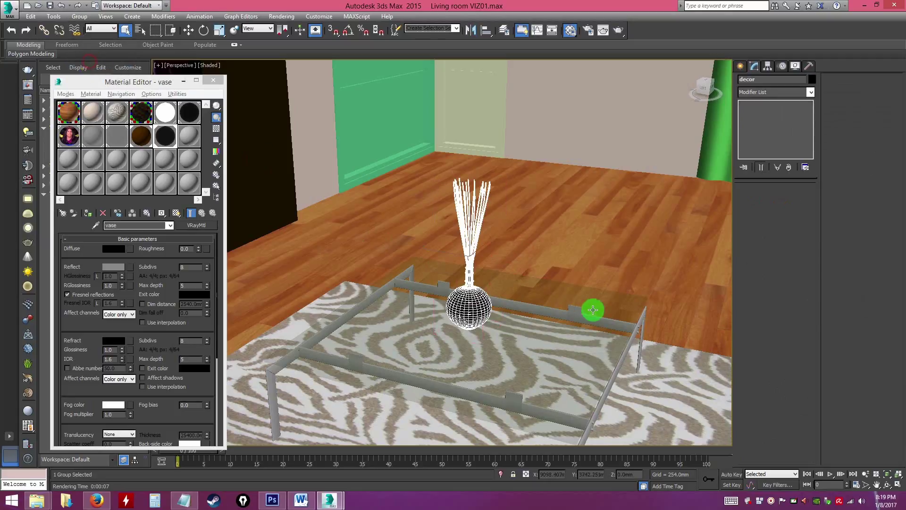
middle_click_drag(593, 310, 583, 242, "alt")
left_click(583, 243)
middle_click_drag(597, 283, 528, 286, "alt")
middle_click_drag(528, 287, 491, 285, "alt")
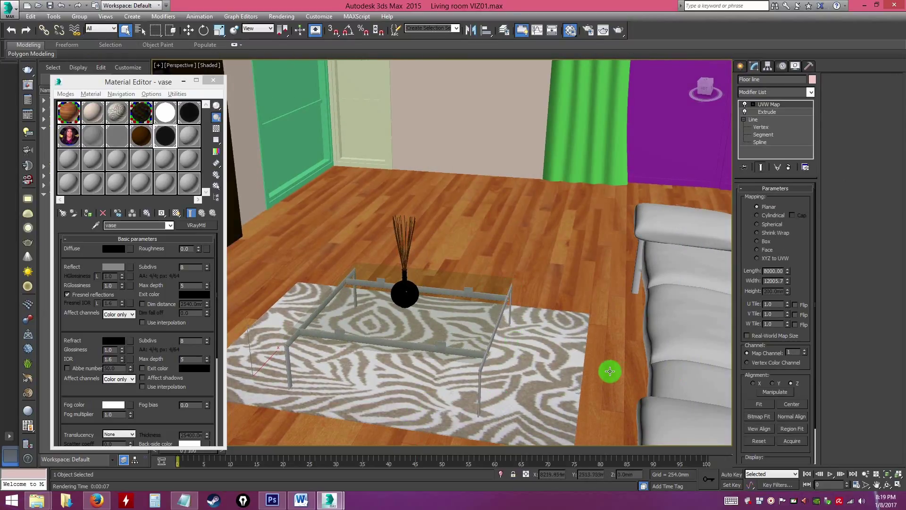
middle_click_drag(550, 342, 452, 161, "alt")
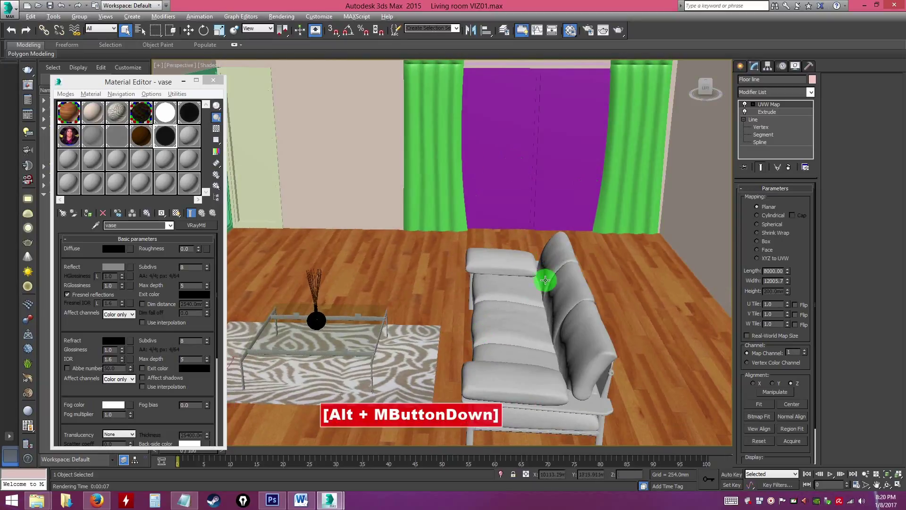